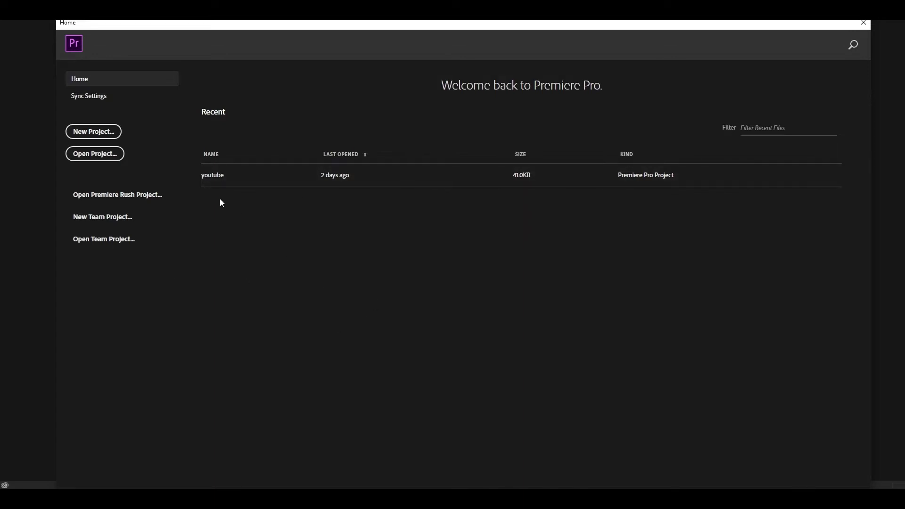
- Begin a new project from the Home screen, enter the name 'youtube', and browse for its location
left_click(98, 155)
left_click(97, 136)
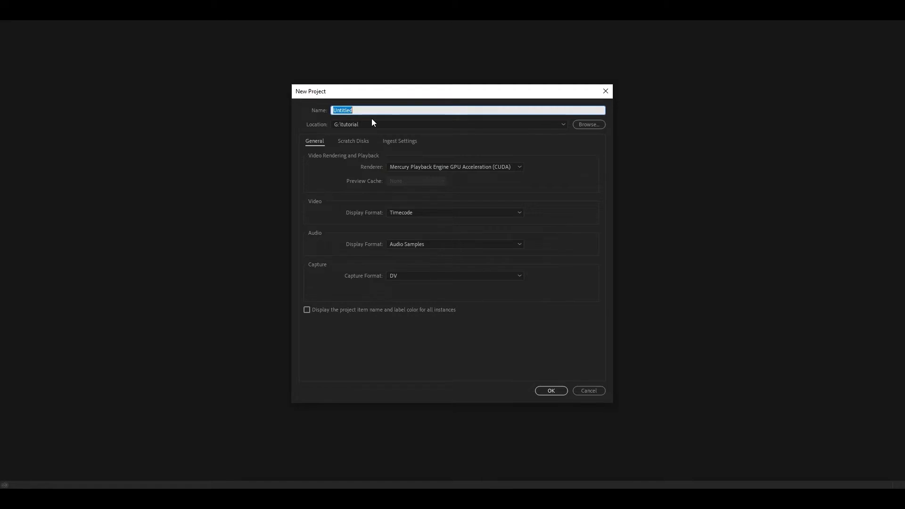
type("youtube")
left_click(587, 126)
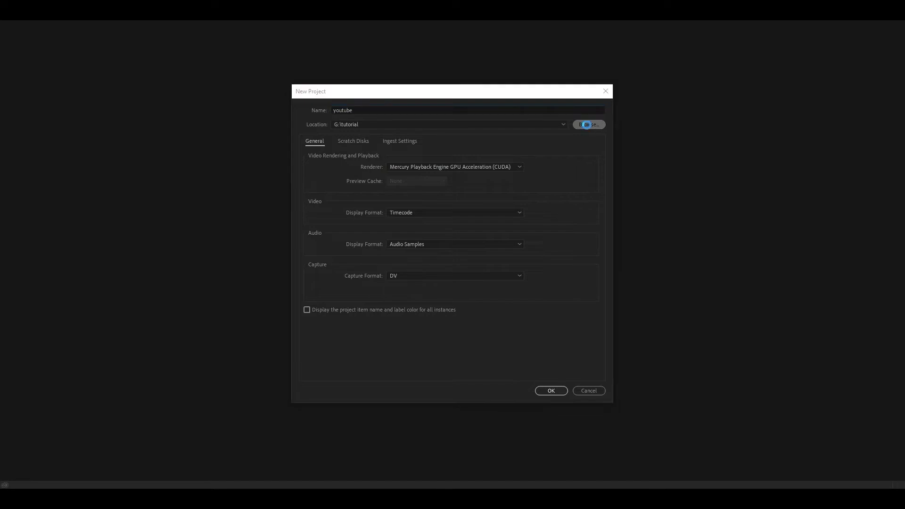
- Choose G:\tutorial as the save location and create the youtube project
left_click(322, 280)
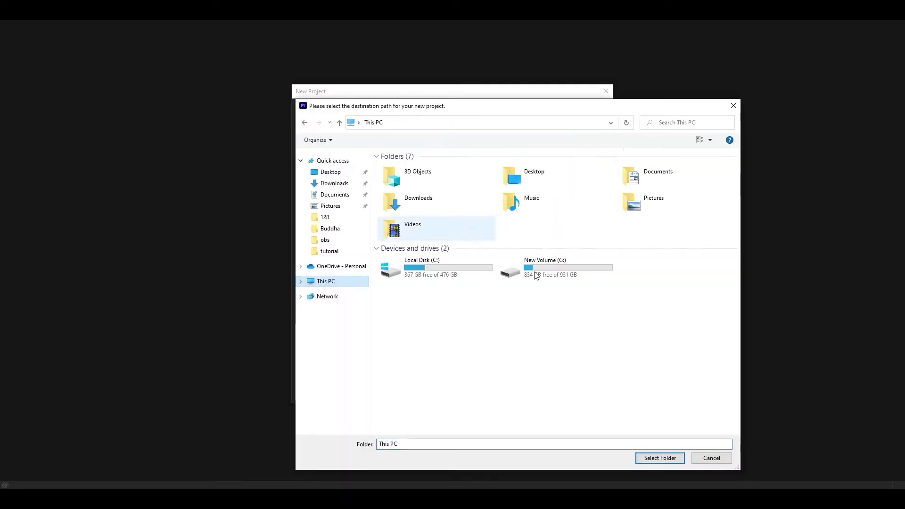
double_click(546, 264)
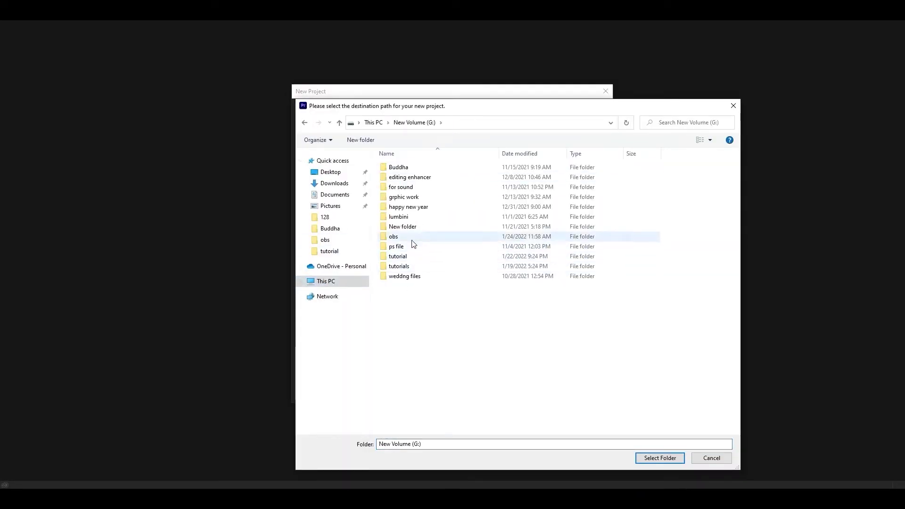
left_click(410, 256)
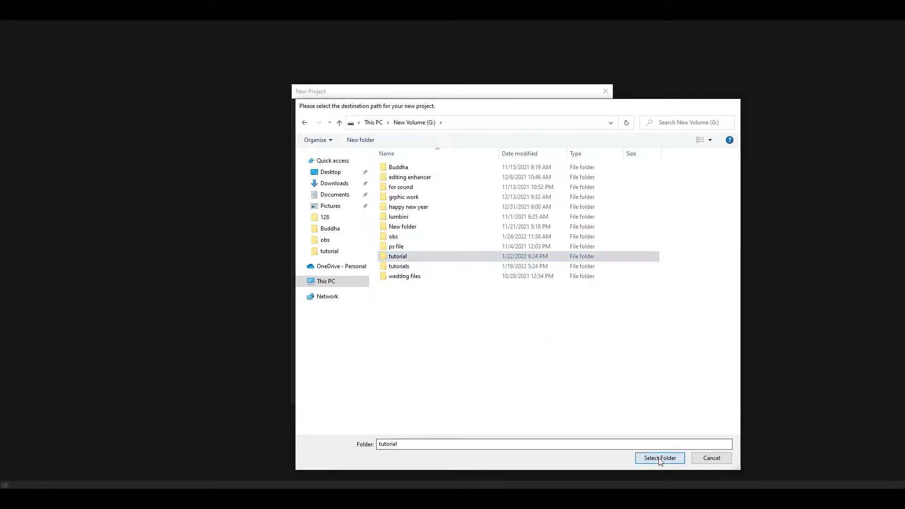
left_click(660, 457)
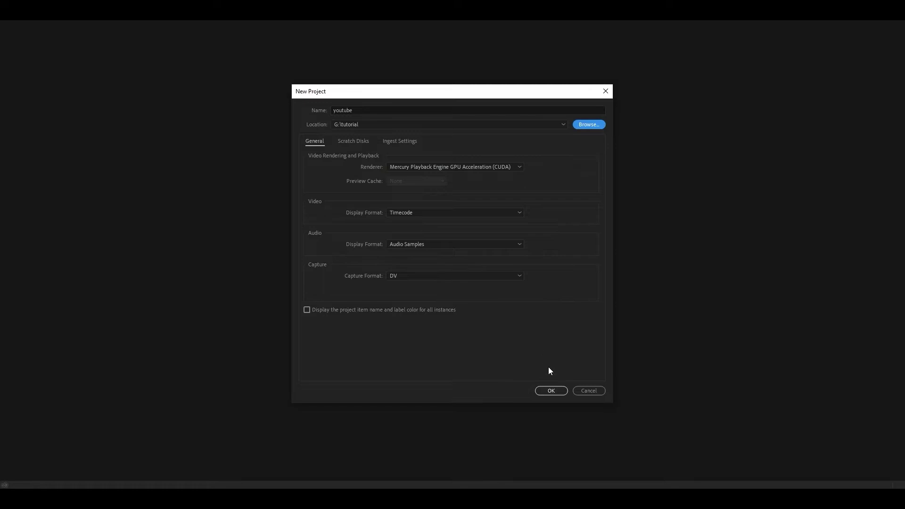
left_click(552, 390)
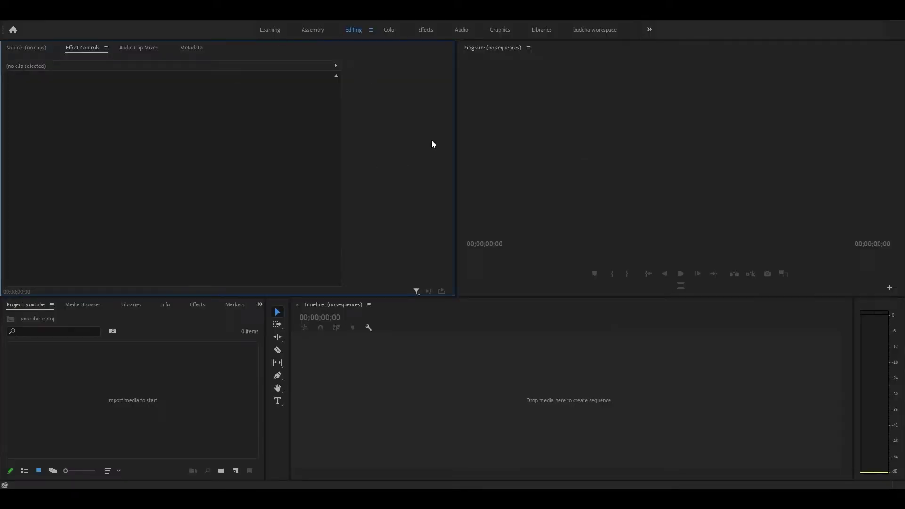
- Reset the workspace to its saved layout from the Window > Workspaces menu
left_click(158, 21)
mouse_move(230, 26)
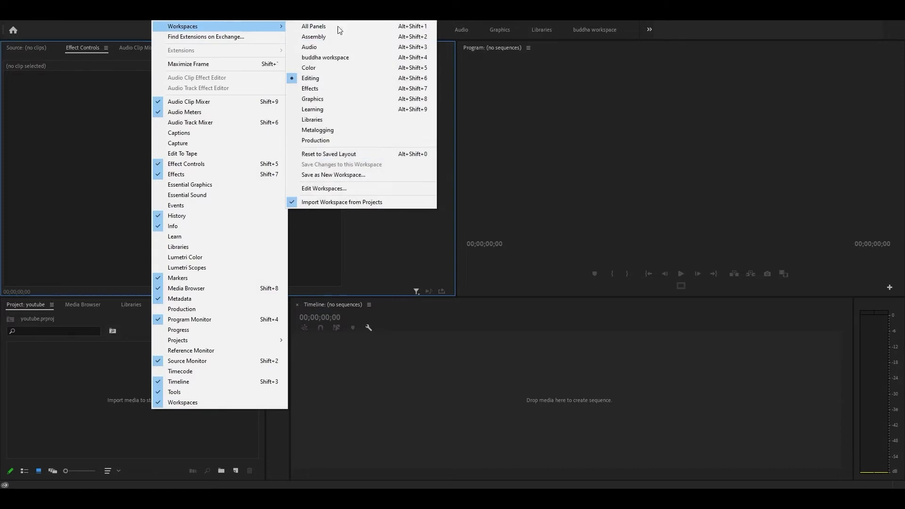
left_click(315, 153)
- Cycle focus through the Program, Timeline, Project and Source panels, then show Effect Controls
left_click(558, 161)
left_click(473, 341)
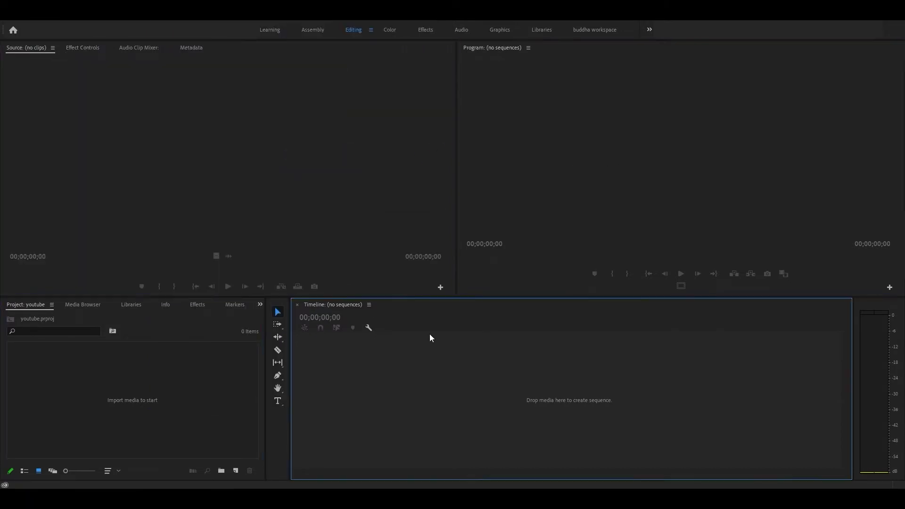
left_click(194, 381)
left_click(331, 184)
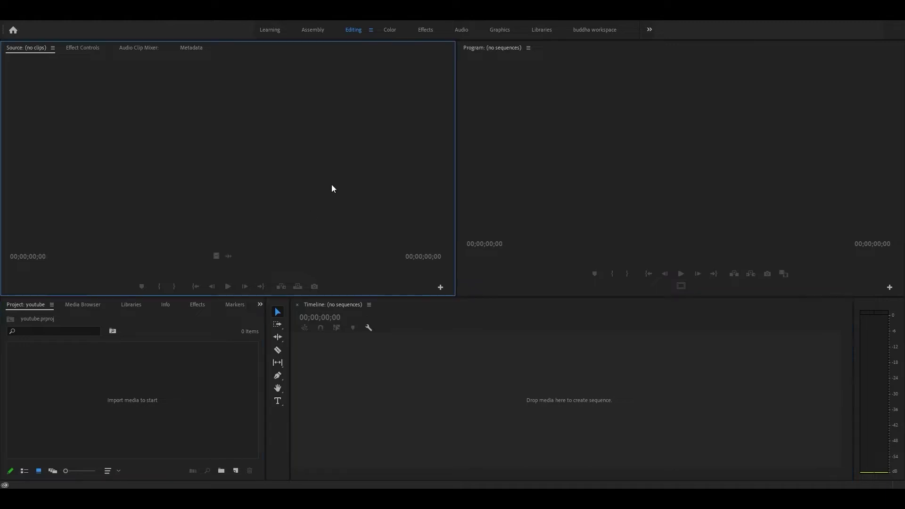
left_click(559, 169)
left_click(425, 394)
left_click(137, 369)
left_click(246, 156)
left_click(610, 148)
left_click(578, 410)
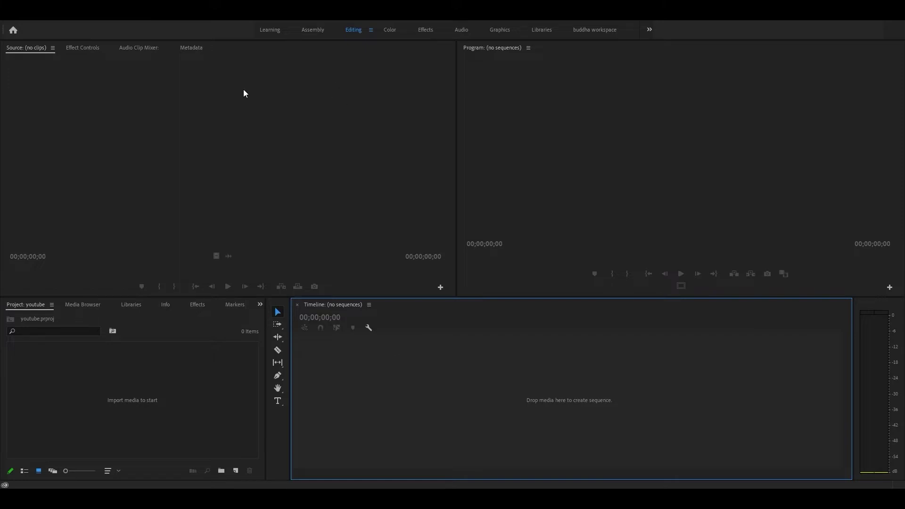
left_click(78, 46)
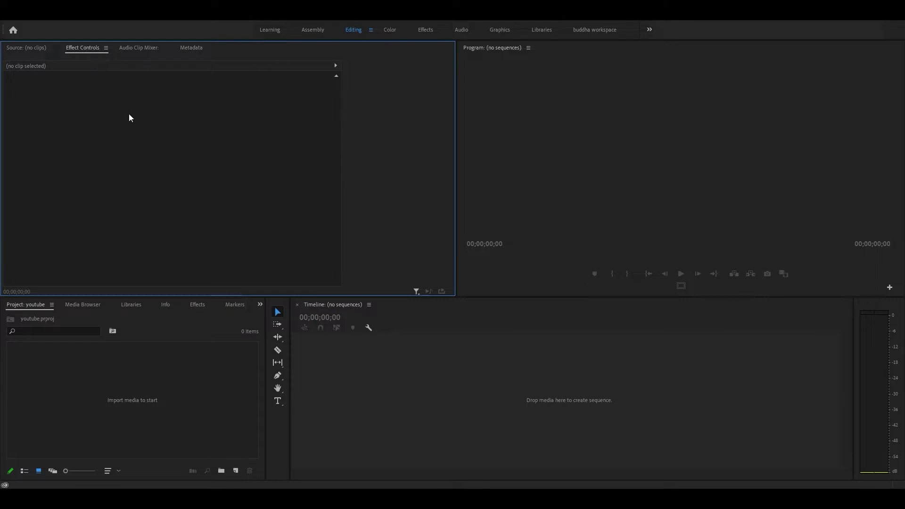
- Switch to the Color workspace, back to Editing, then to the custom buddha workspace
left_click(390, 32)
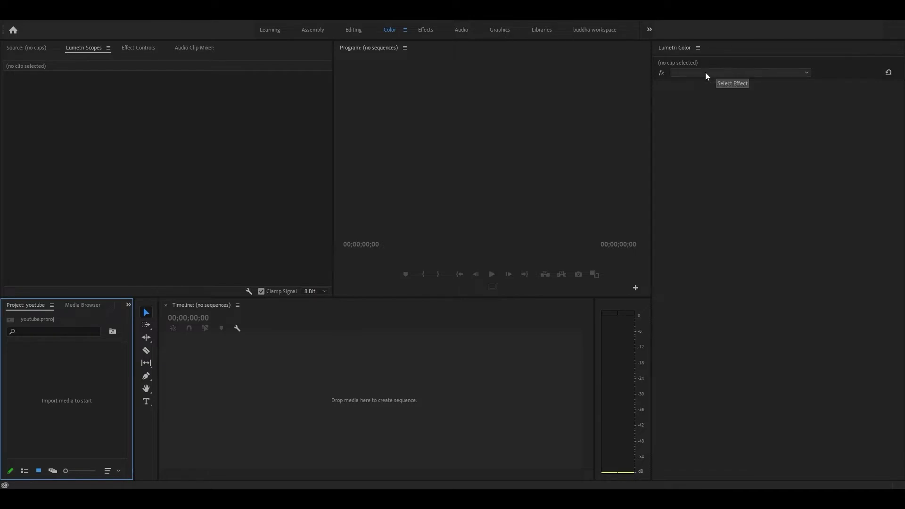
left_click(355, 30)
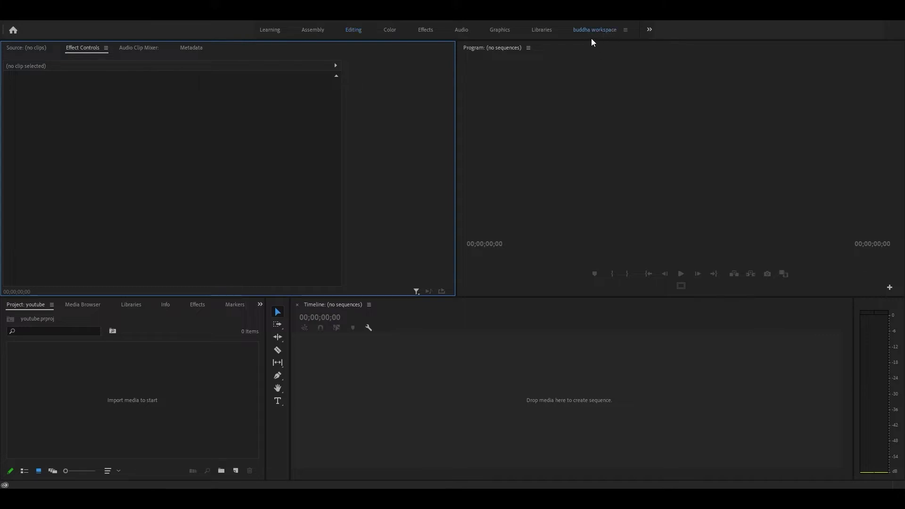
left_click(588, 31)
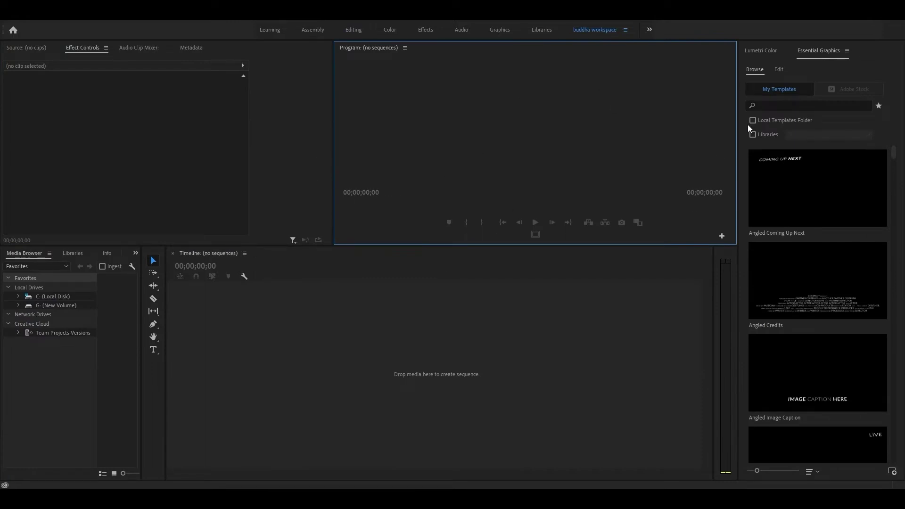
left_click(760, 51)
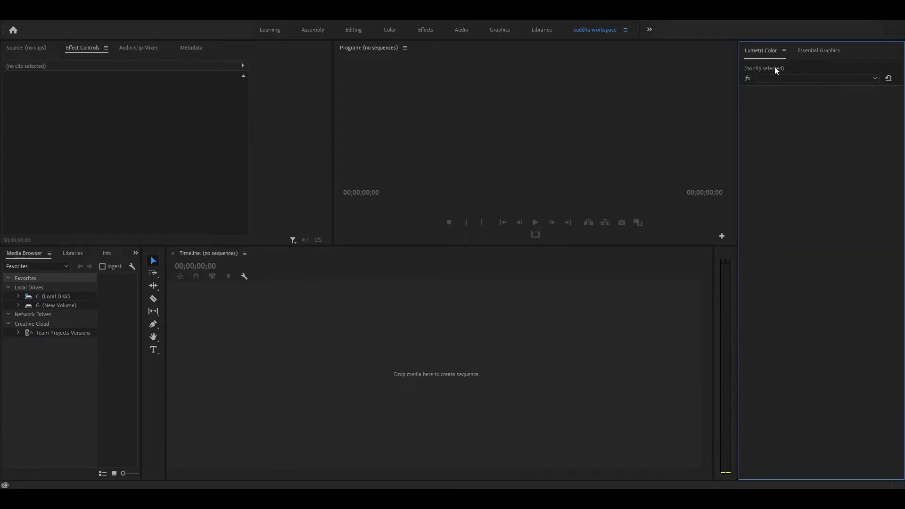
left_click(825, 54)
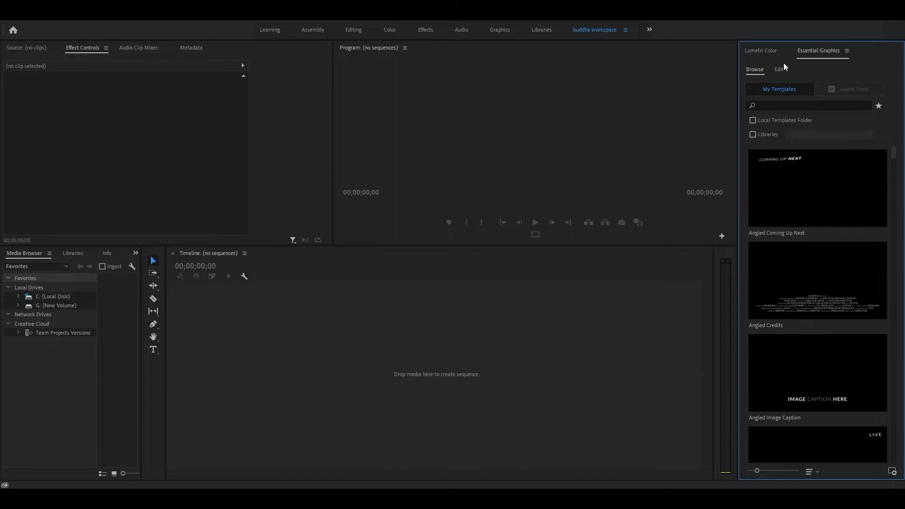
left_click(765, 53)
left_click(369, 359)
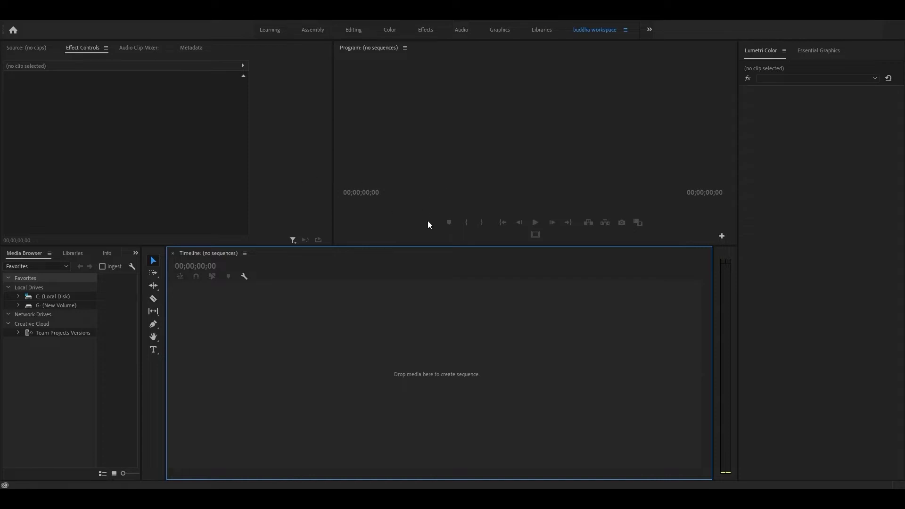
left_click(398, 150)
left_click(284, 147)
left_click(341, 368)
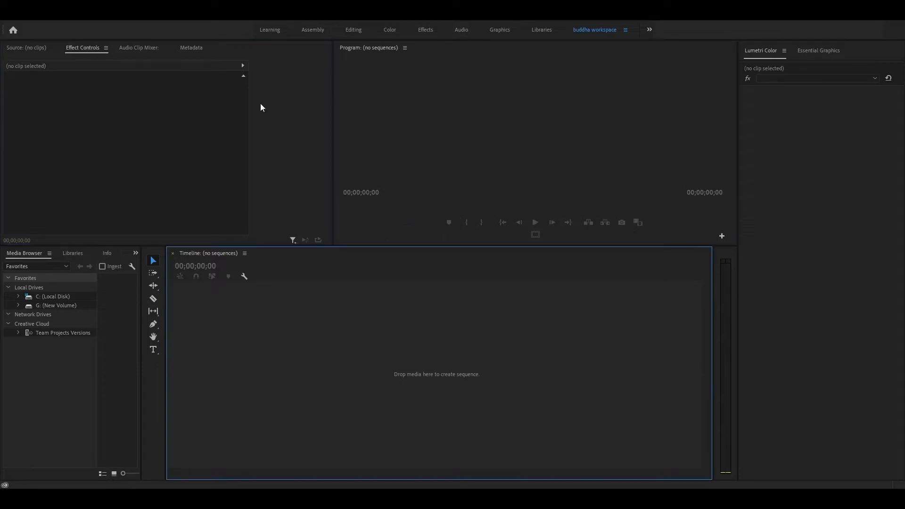
left_click(352, 31)
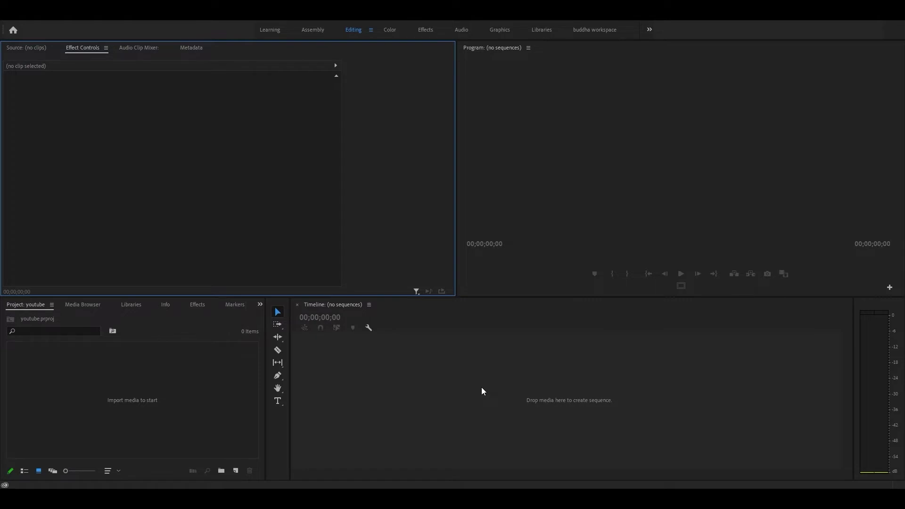
left_click(597, 242)
- Cycle through the main panels and the Media Browser, Libraries and Project tabs
left_click(343, 153)
left_click(612, 155)
left_click(475, 415)
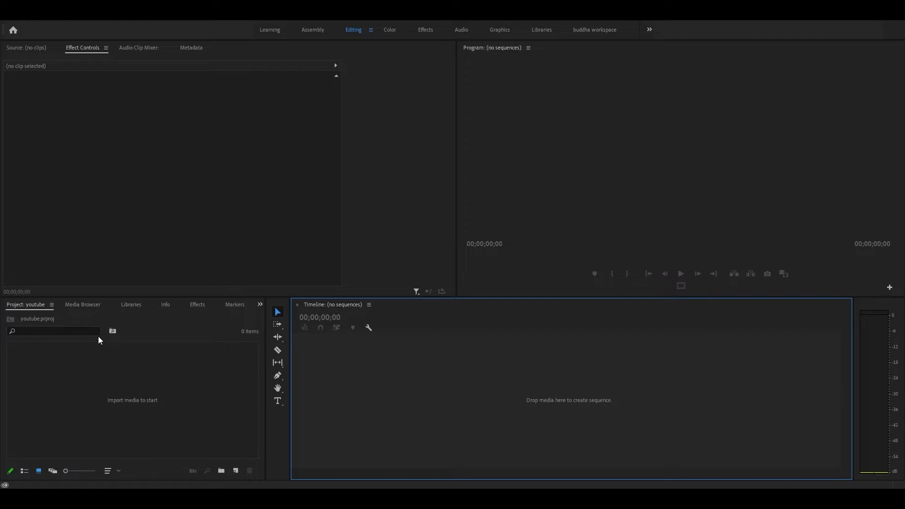
left_click(84, 305)
left_click(133, 305)
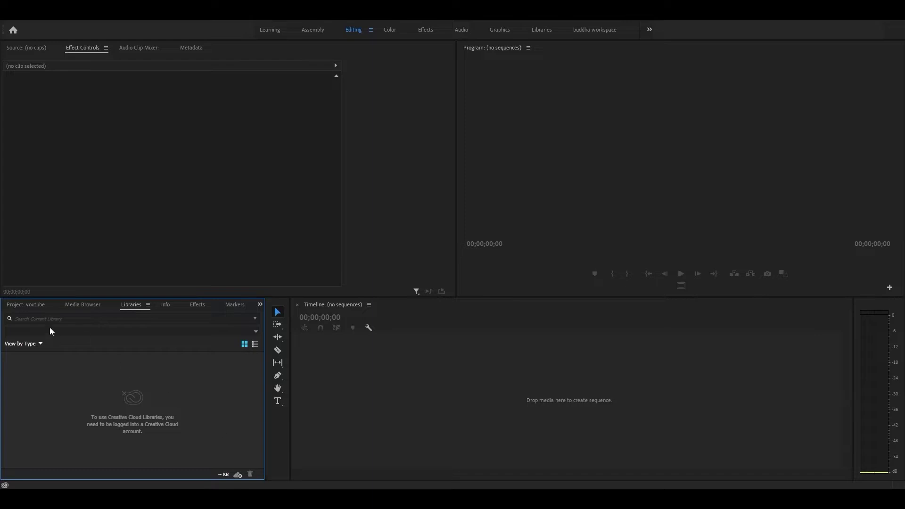
left_click(26, 307)
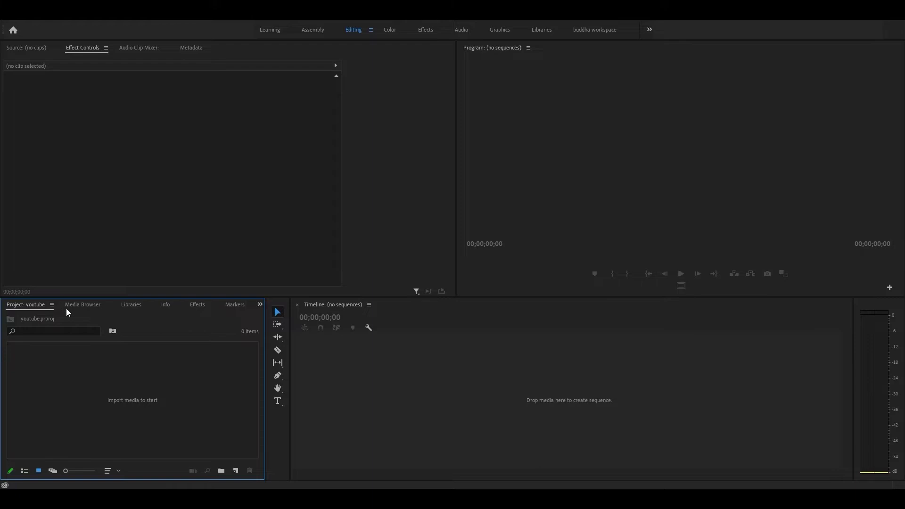
left_click(94, 304)
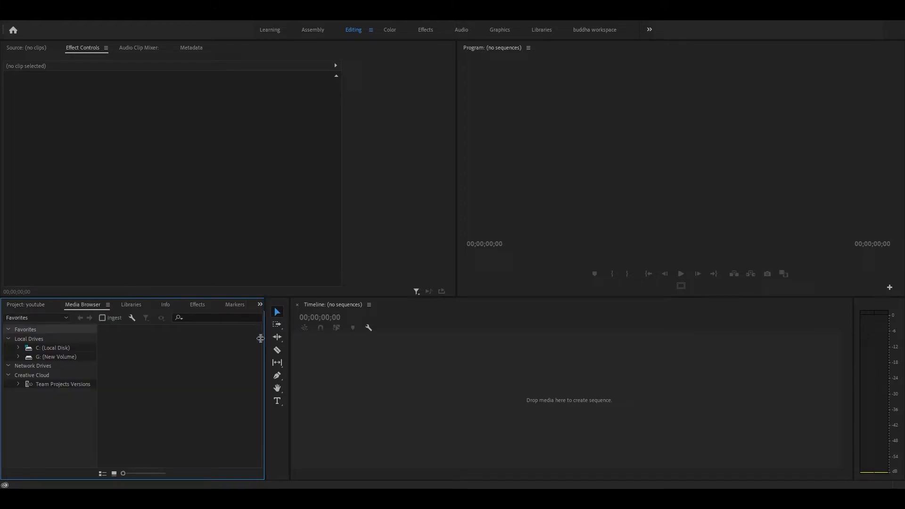
- Narrow the left panel to widen the Timeline and restore the youtube Project panel
left_click_drag(260, 337, 130, 338)
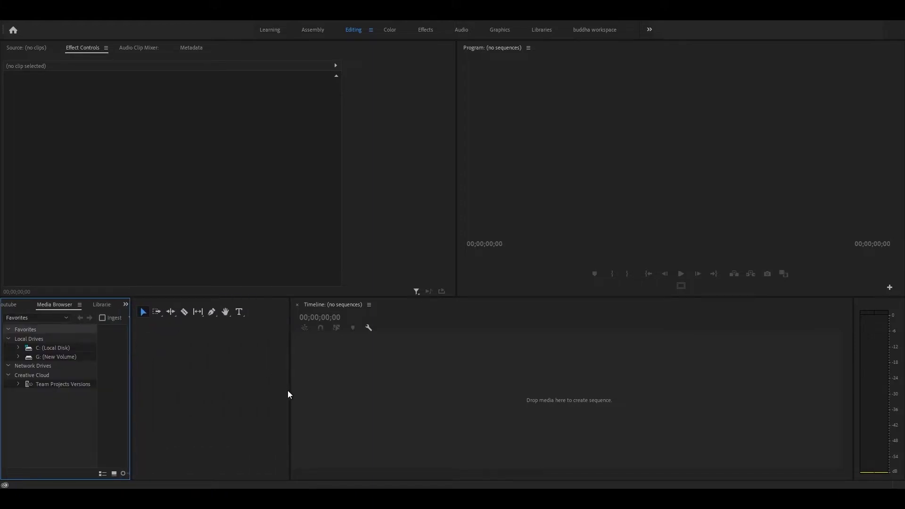
left_click_drag(290, 398, 144, 404)
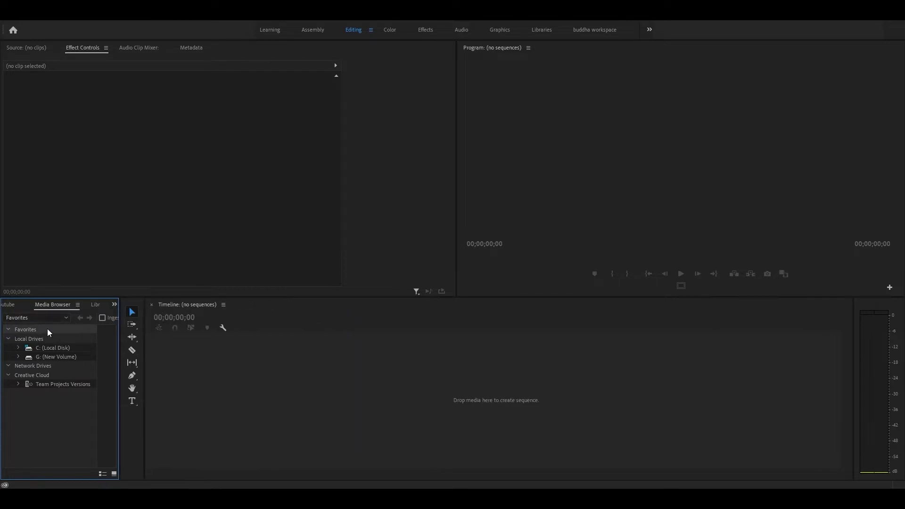
left_click(114, 305)
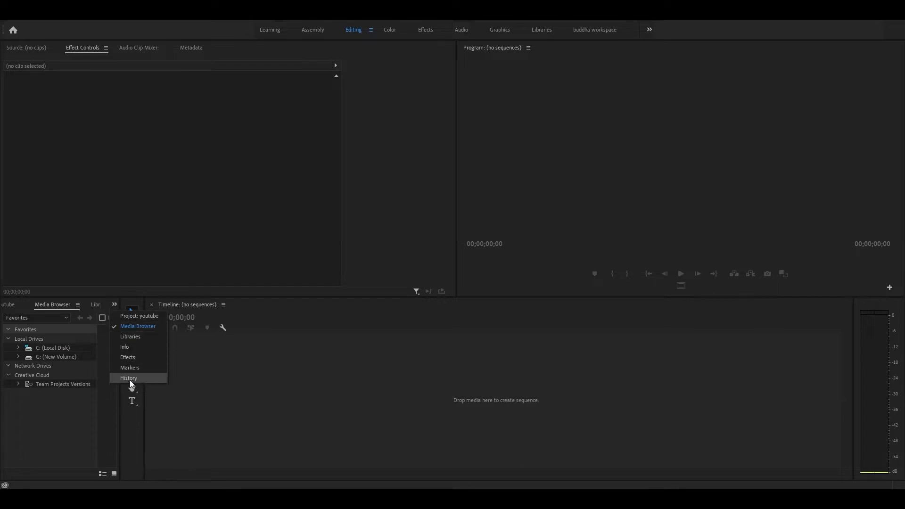
left_click(133, 319)
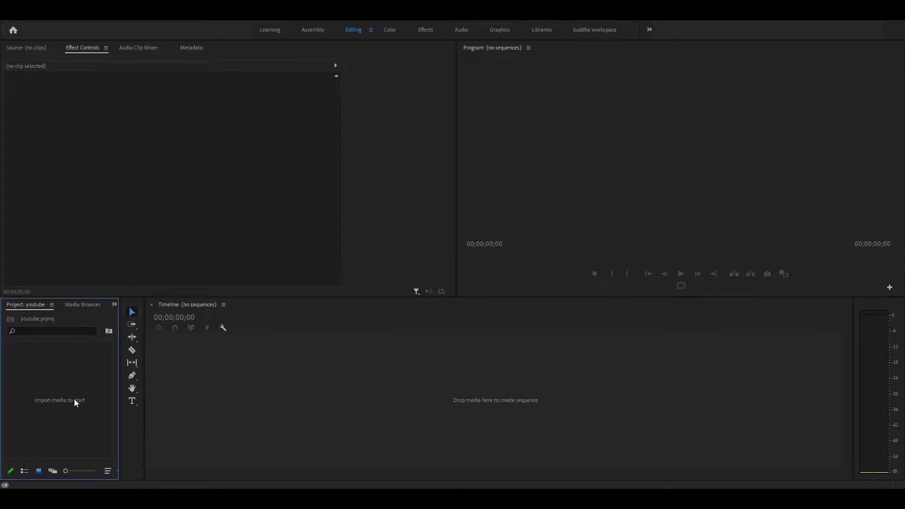
right_click(63, 401)
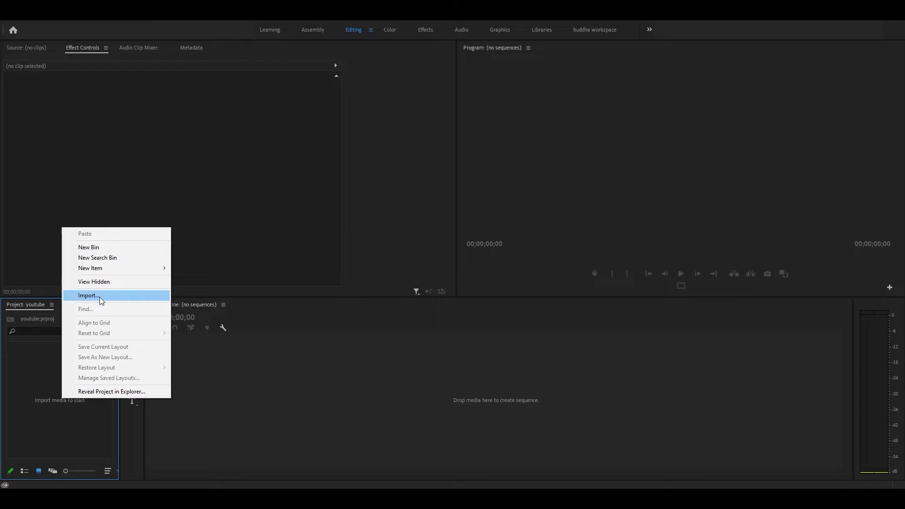
- Import five lumbini clips, including 20210926_152838, 153058 and 153221, into the project
left_click(100, 297)
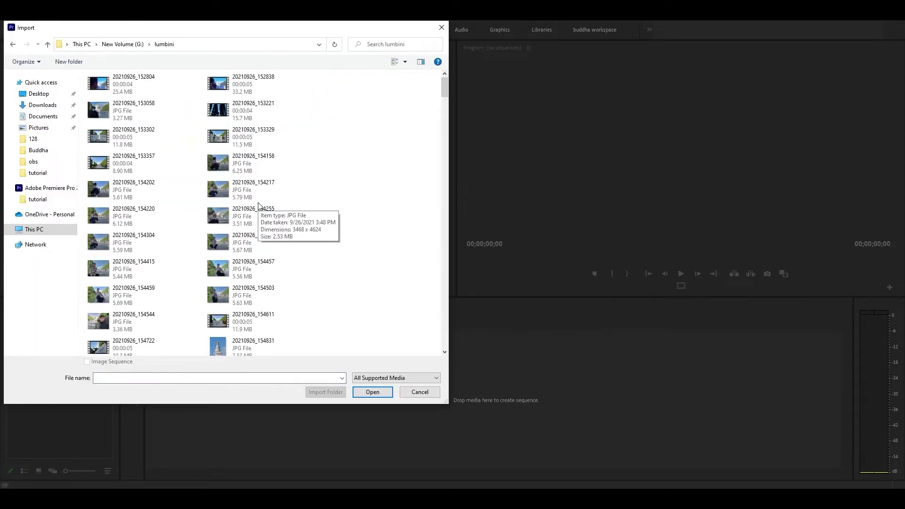
left_click(224, 111)
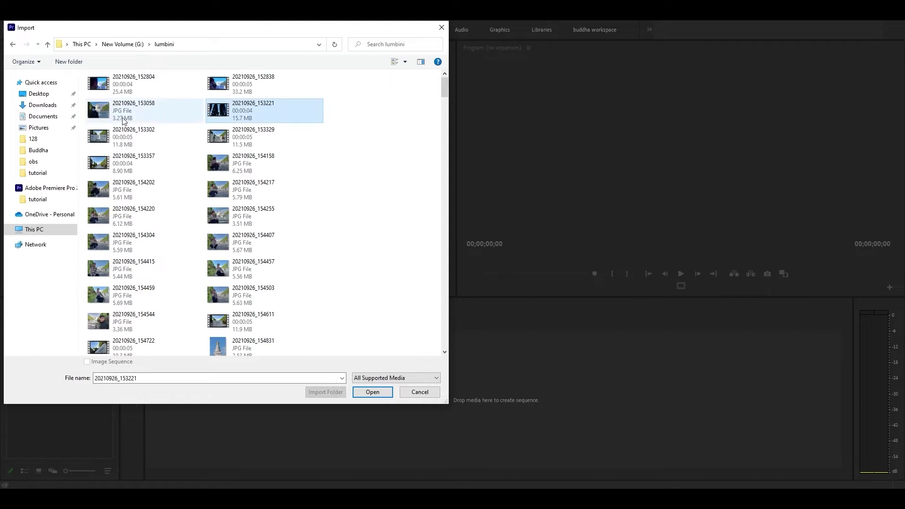
left_click(110, 113, "ctrl")
left_click(217, 84, "ctrl")
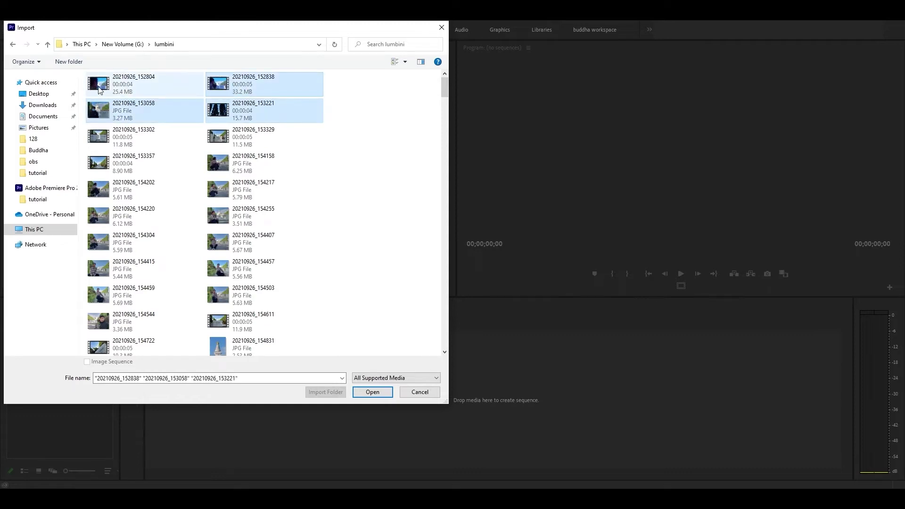
left_click(97, 84, "ctrl")
left_click(99, 163, "ctrl")
left_click(372, 392)
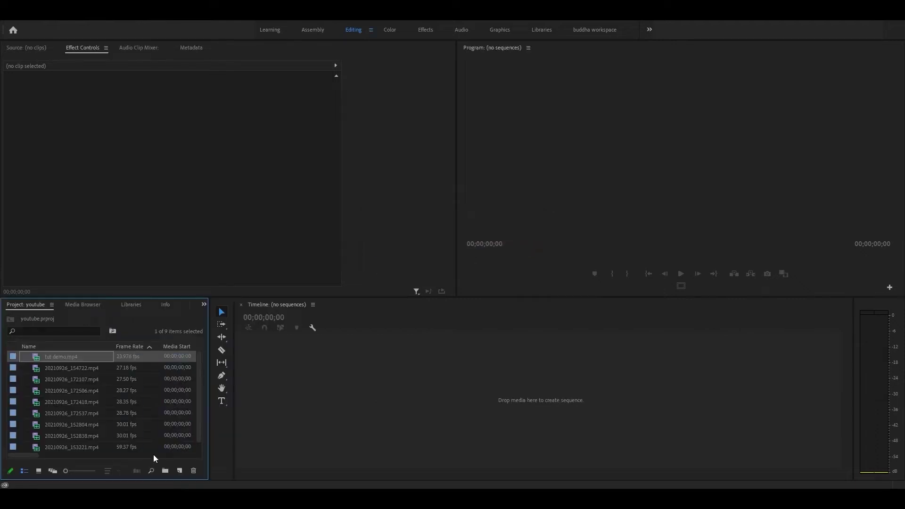
left_click(121, 456)
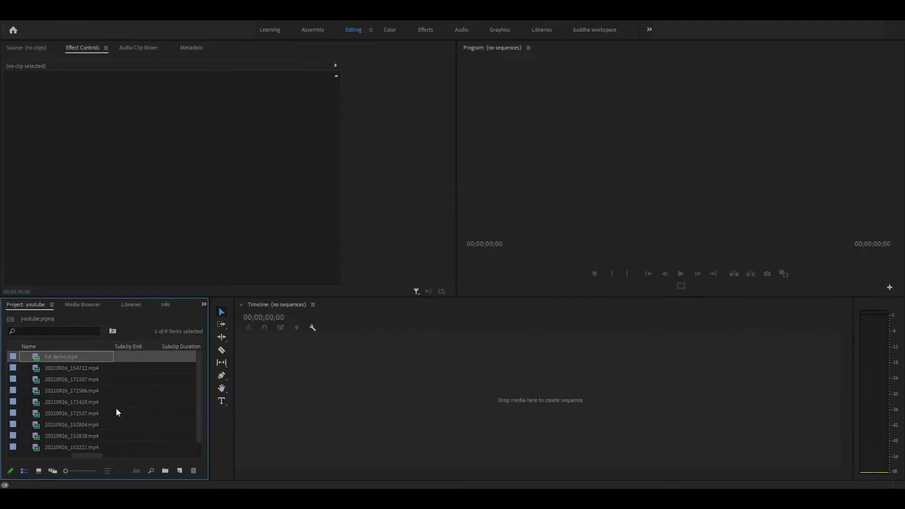
left_click_drag(94, 454, 19, 453)
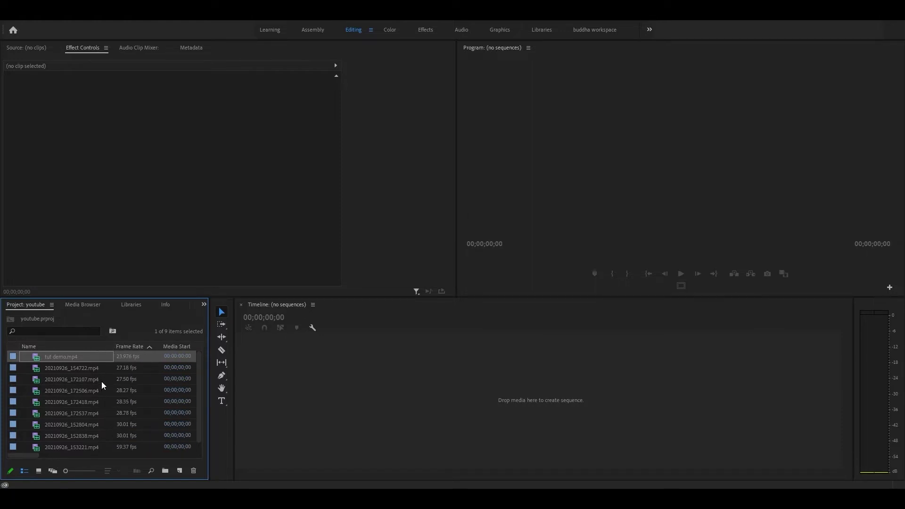
left_click(89, 378)
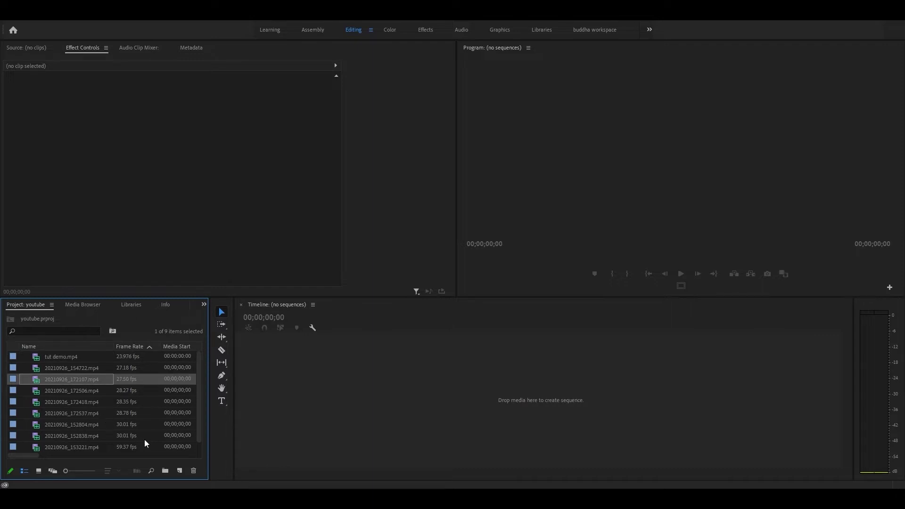
- Make a new bin from the Project panel and rename it 'lumbini videos'
left_click(165, 470)
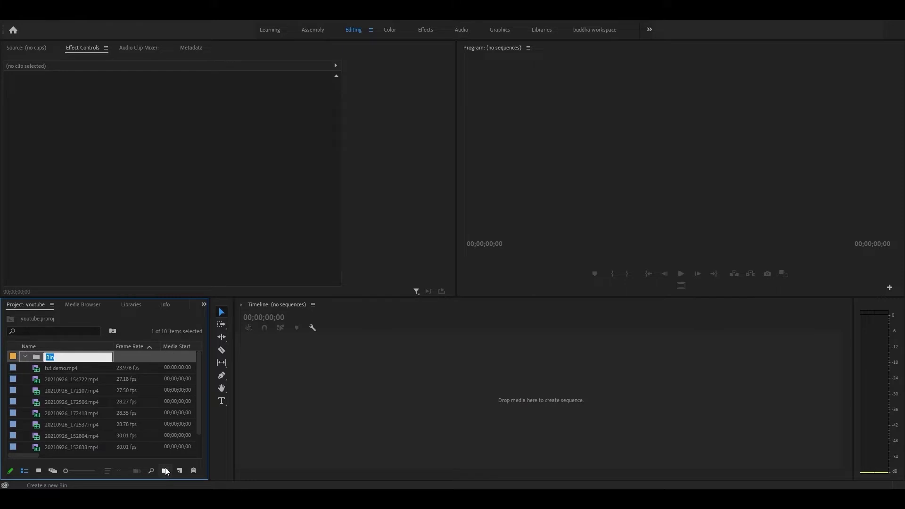
type("v")
type("lum")
type("bini")
left_click(152, 355)
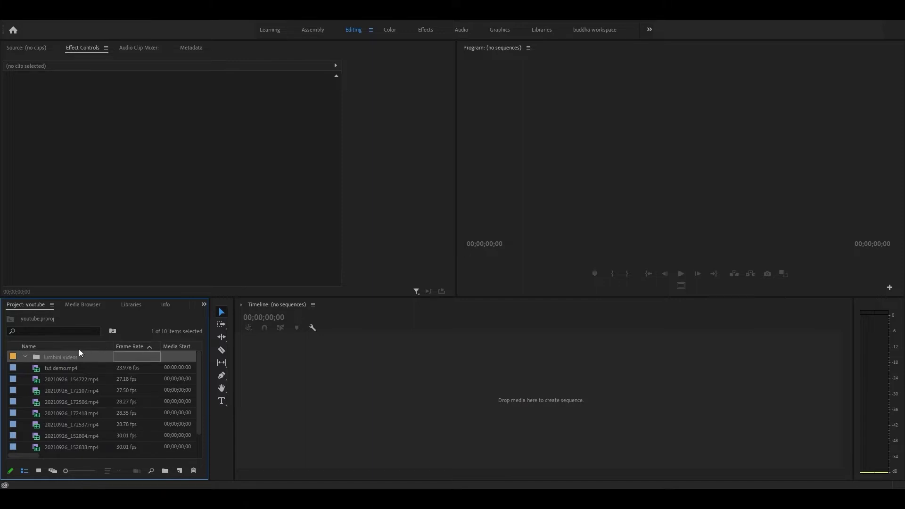
- Drag clips 20210926_154722 through 20210926_153221 into the lumbini videos bin and collapse it
left_click(65, 380)
scroll(71, 397, "down", 1)
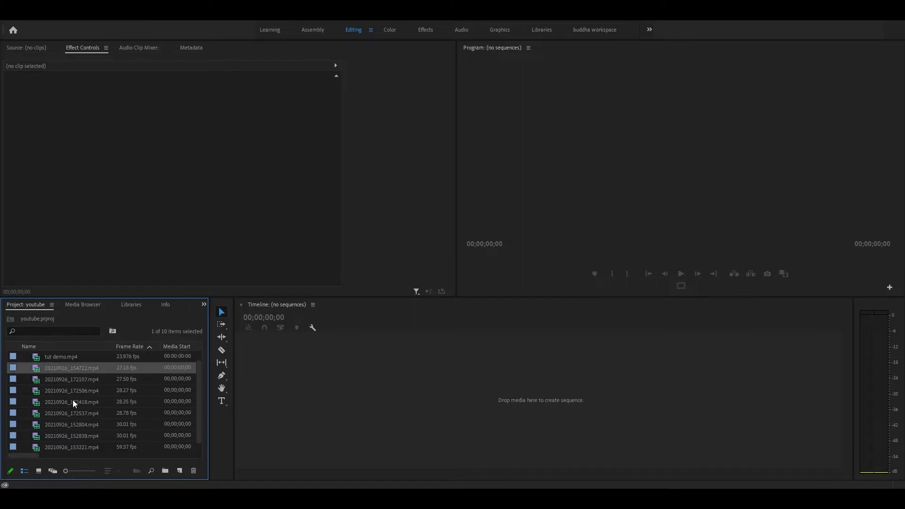
left_click(67, 445, "shift")
scroll(67, 434, "up", 1)
mouse_move(56, 378)
left_mouse_down()
mouse_move(35, 357)
mouse_move(53, 355)
left_mouse_up()
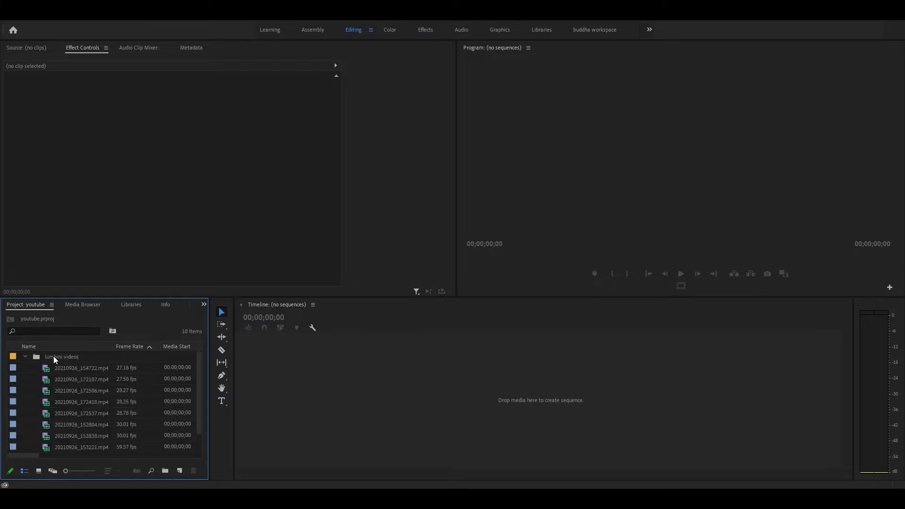
left_click(25, 356)
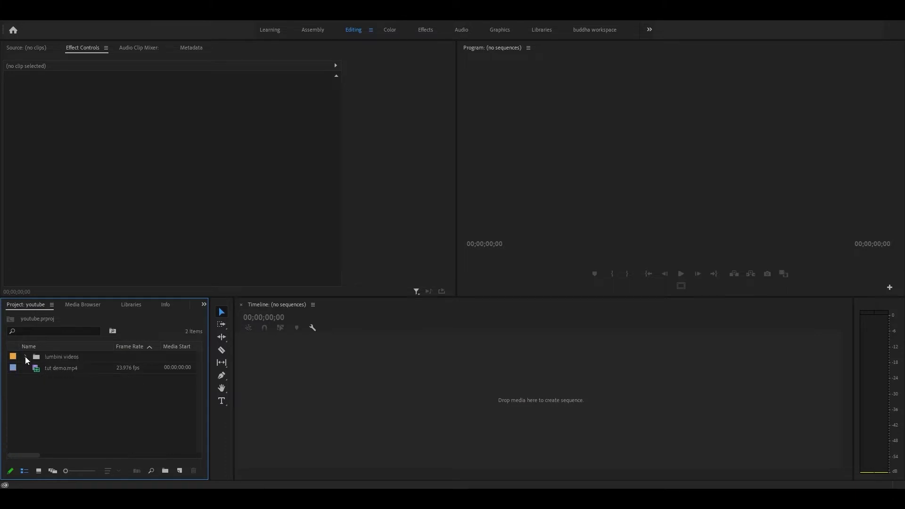
left_click(54, 357)
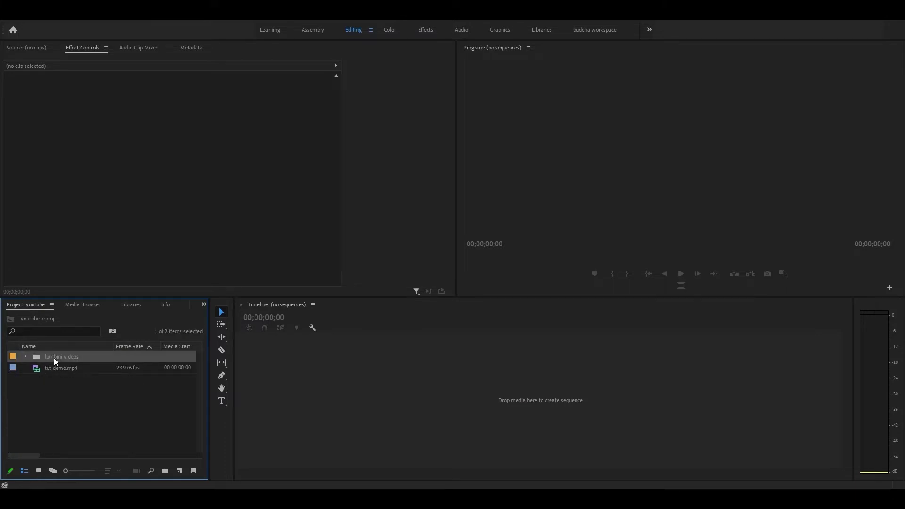
left_click(66, 406)
left_click(55, 358)
left_click(76, 389)
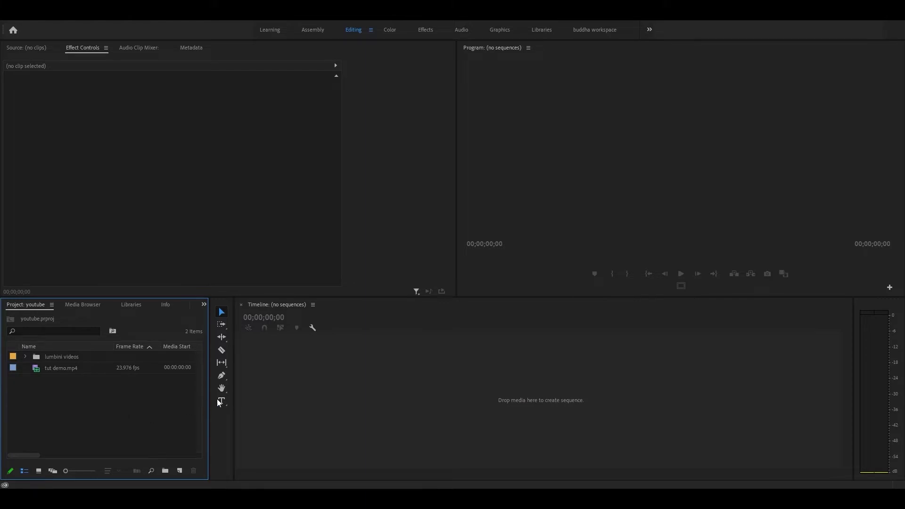
- Start a new sequence from the Project panel's right-click New Item menu, then cancel it
right_click(117, 403)
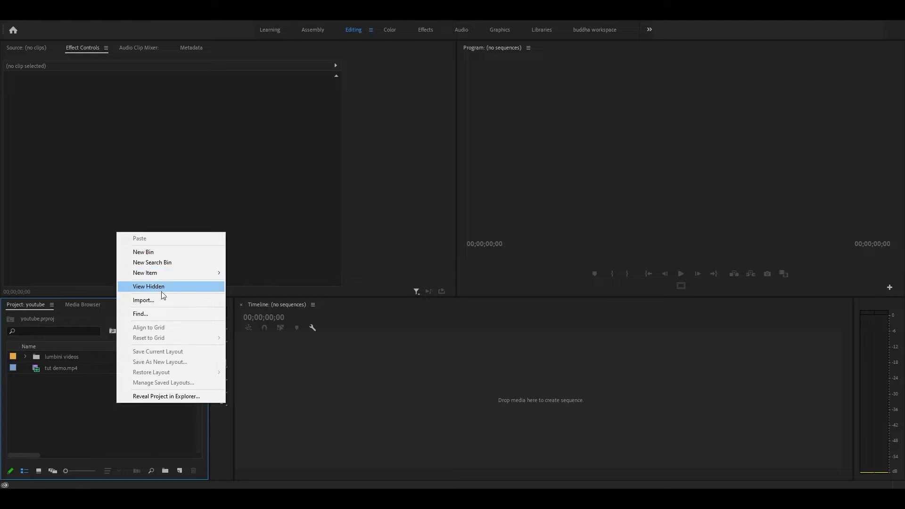
mouse_move(160, 272)
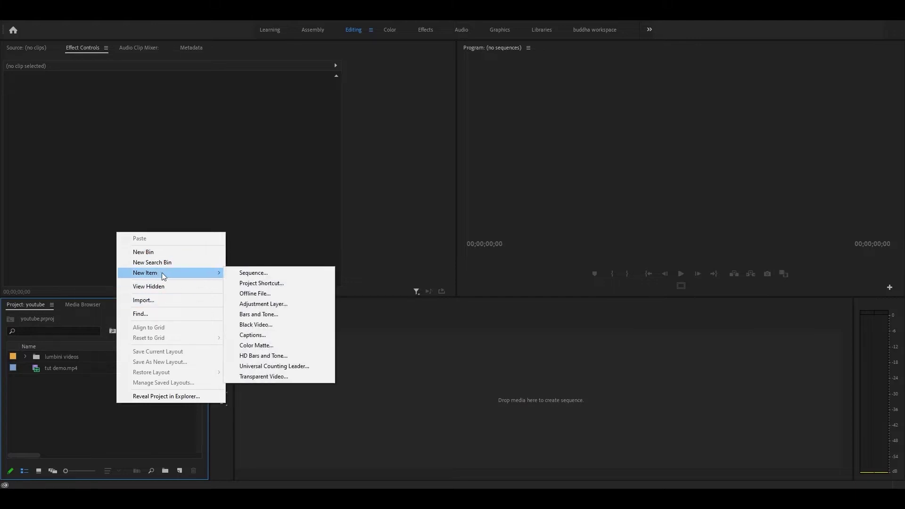
left_click(276, 273)
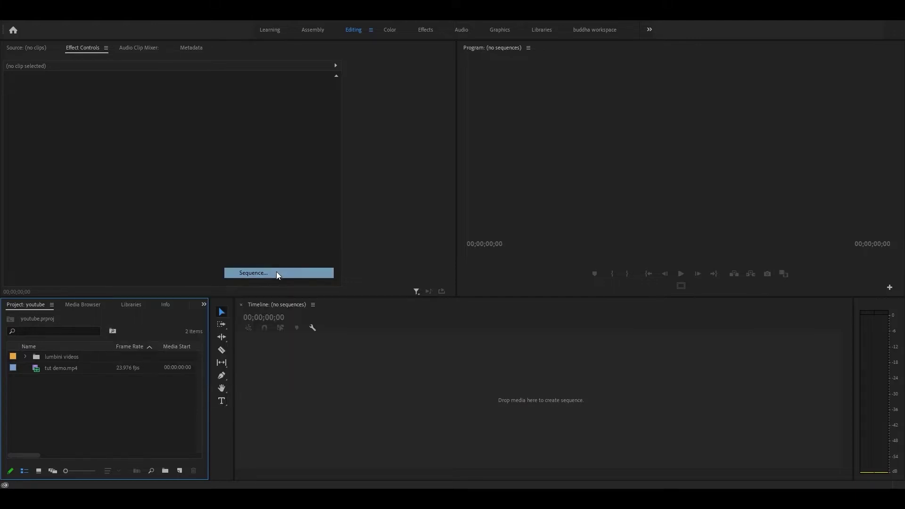
left_click(604, 400)
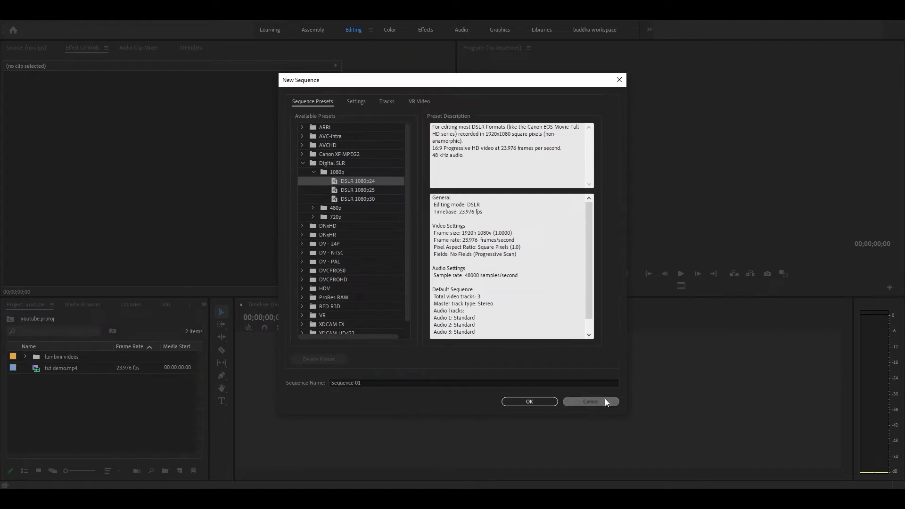
- Dismiss the right-click menu and open the New Item list from the Project panel's button
right_click(70, 412)
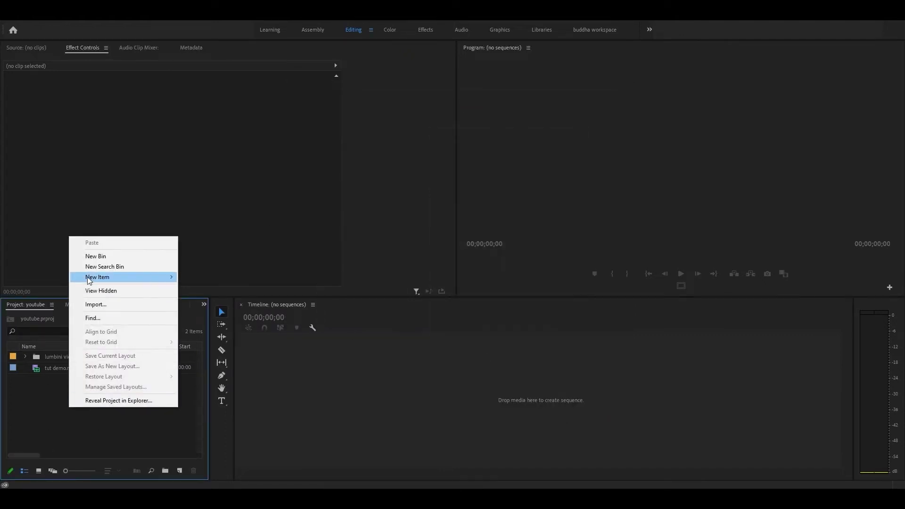
mouse_move(91, 276)
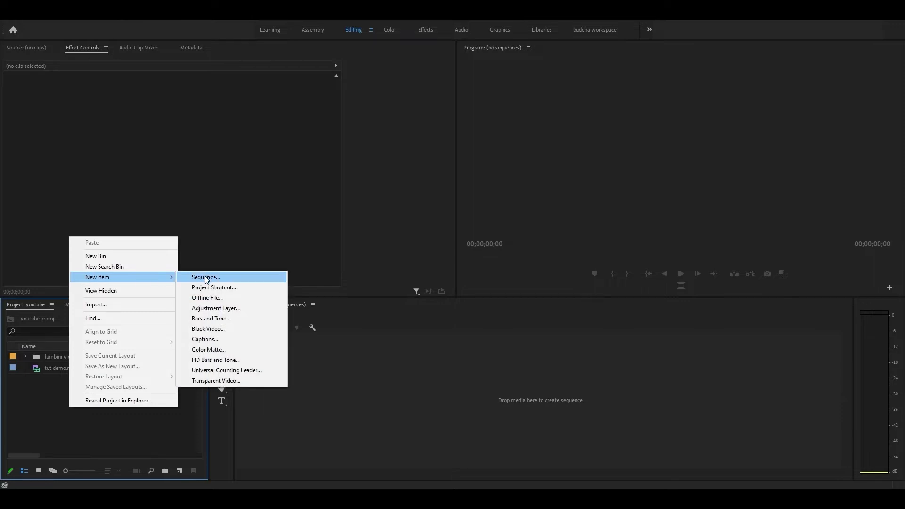
left_click(167, 435)
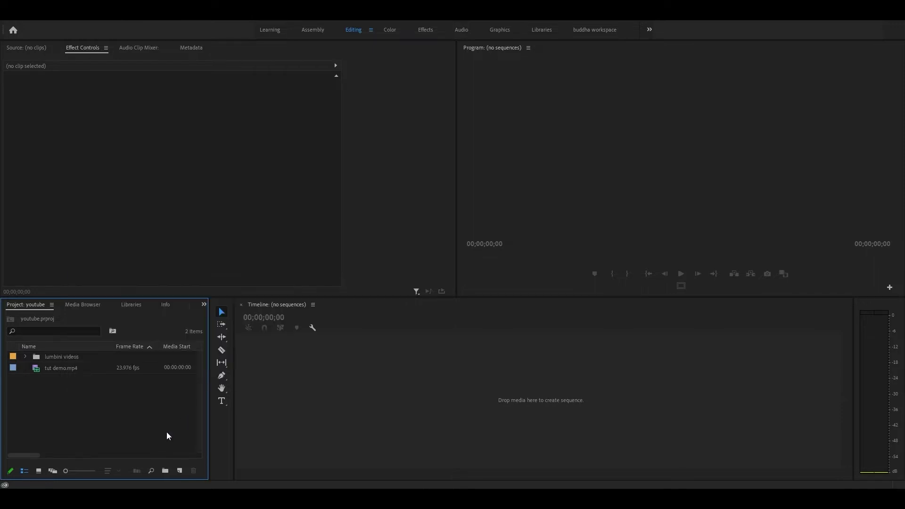
left_click(179, 470)
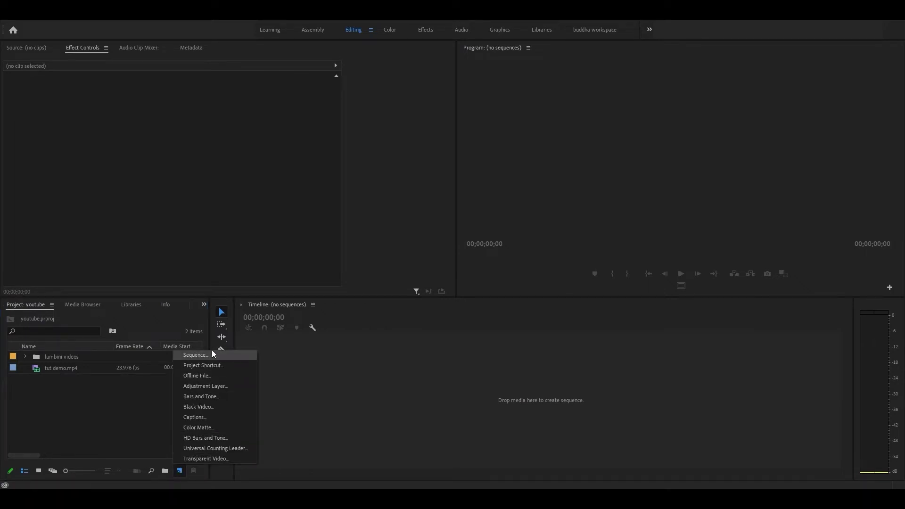
left_click(181, 470)
- Choose Sequence from the New Item list and rename it 'lumbini edit'
left_click(180, 472)
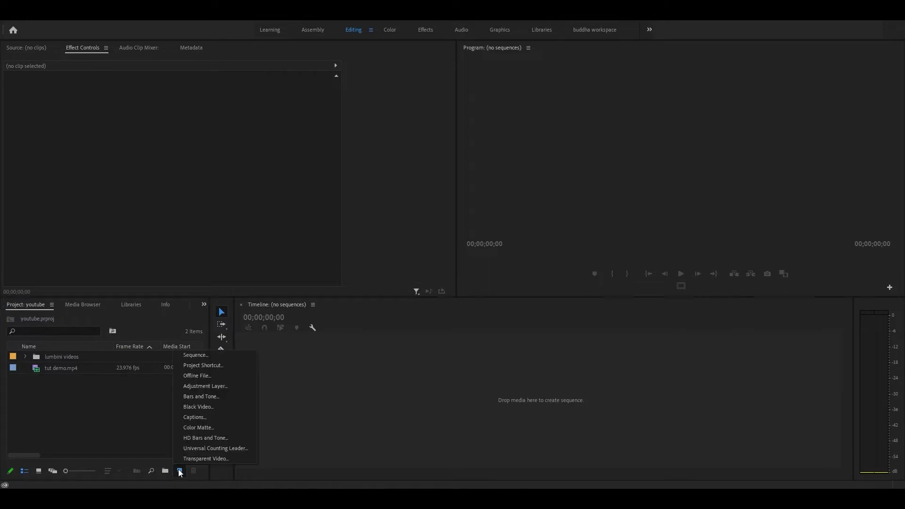
left_click(209, 357)
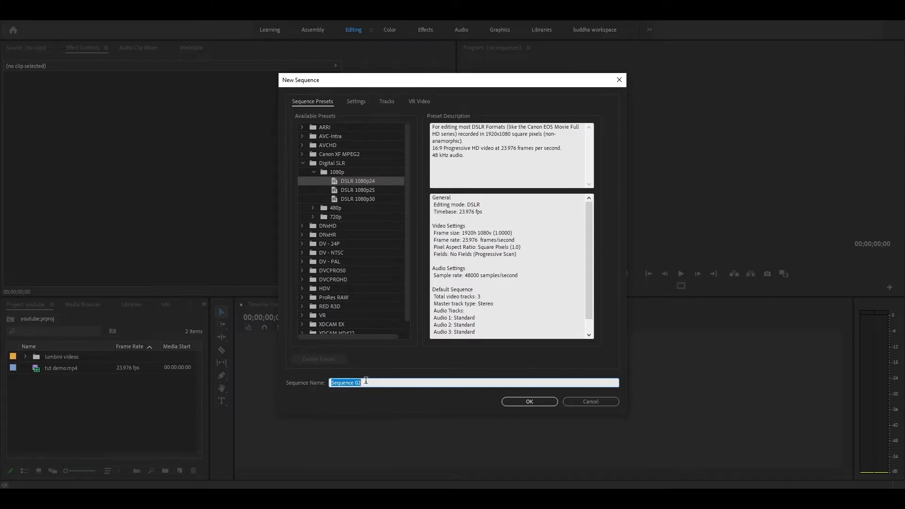
key("BackSpace")
type("mbini edi")
type("t")
left_click(355, 102)
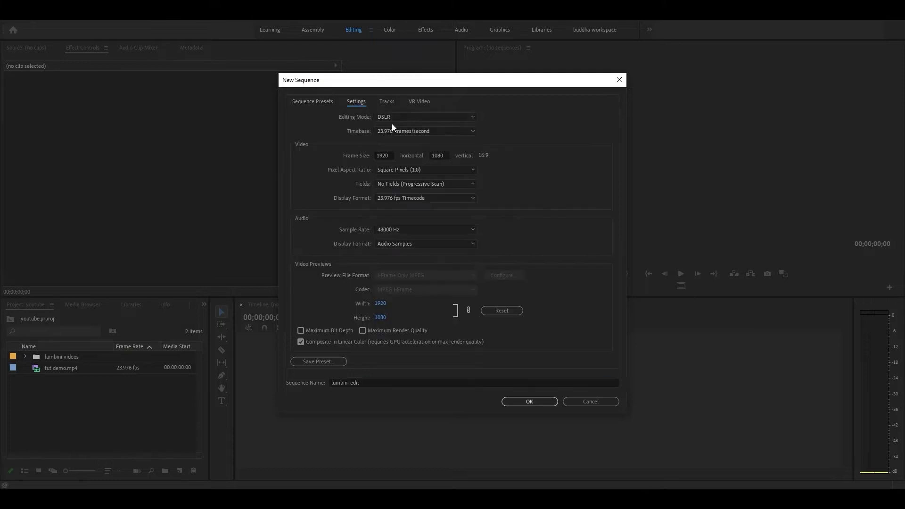
- Set the editing mode to Custom (1920×1080, 23.976 fps) and create the lumbini edit sequence
left_click(420, 118)
scroll(428, 216, "up", 3)
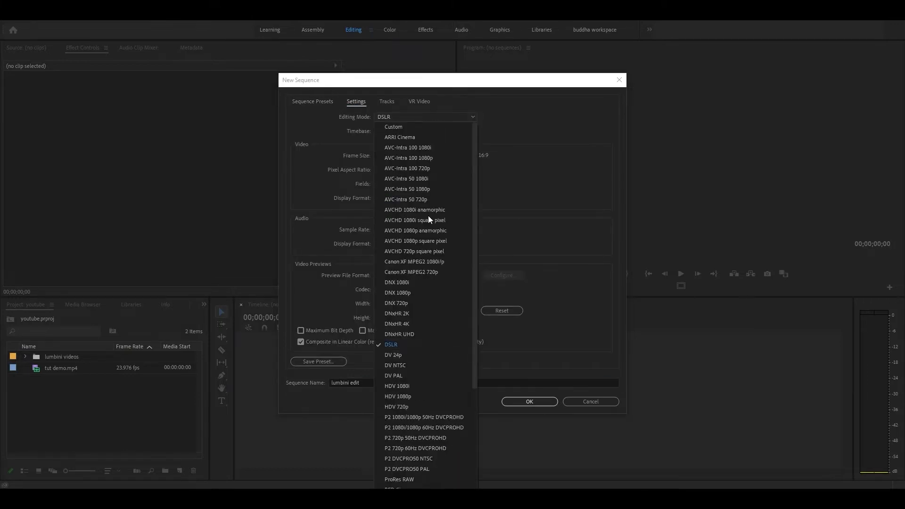
left_click(558, 120)
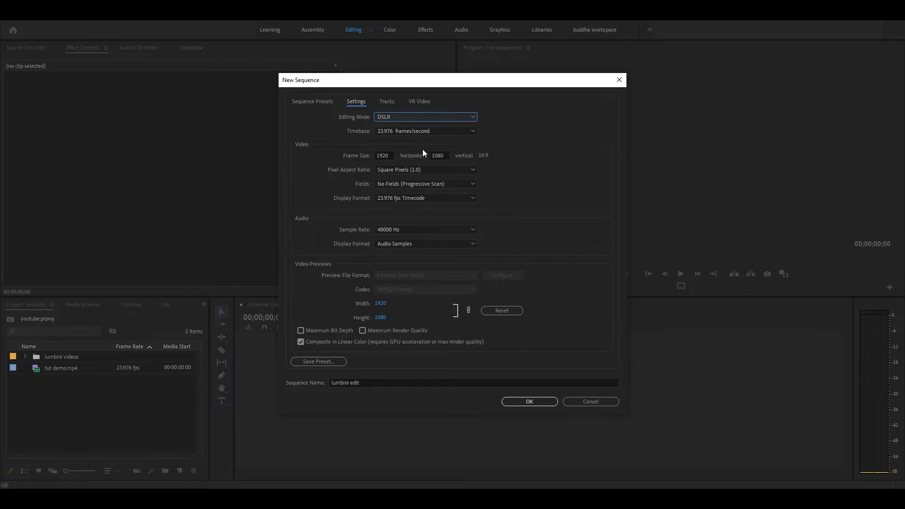
left_click(416, 118)
left_click_drag(480, 232, 474, 115)
left_click(426, 123)
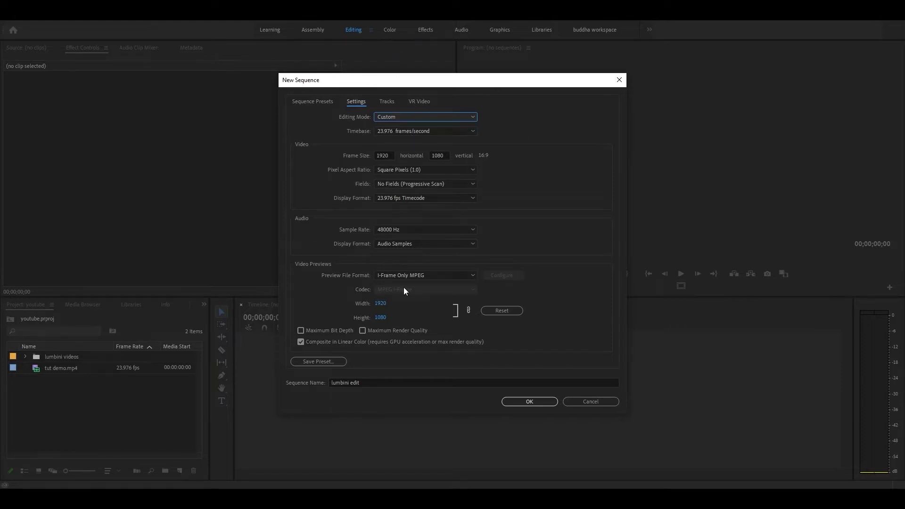
left_click(524, 401)
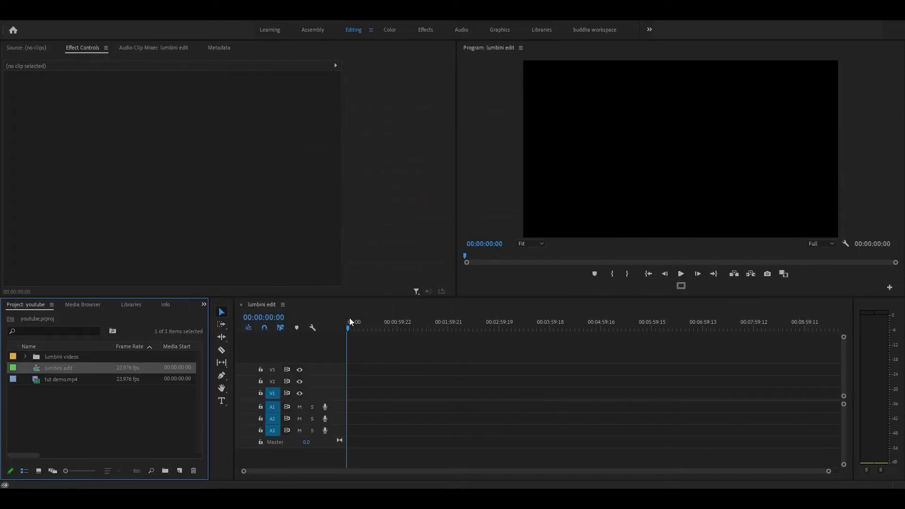
- Return the sequence playhead to the start and expand the lumbini videos bin
left_click(372, 326)
left_click_drag(375, 326, 329, 331)
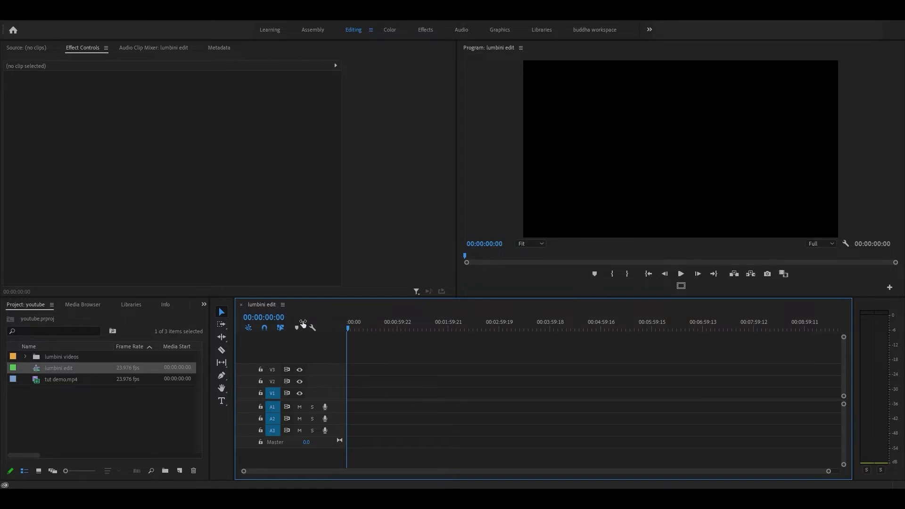
left_click(169, 356)
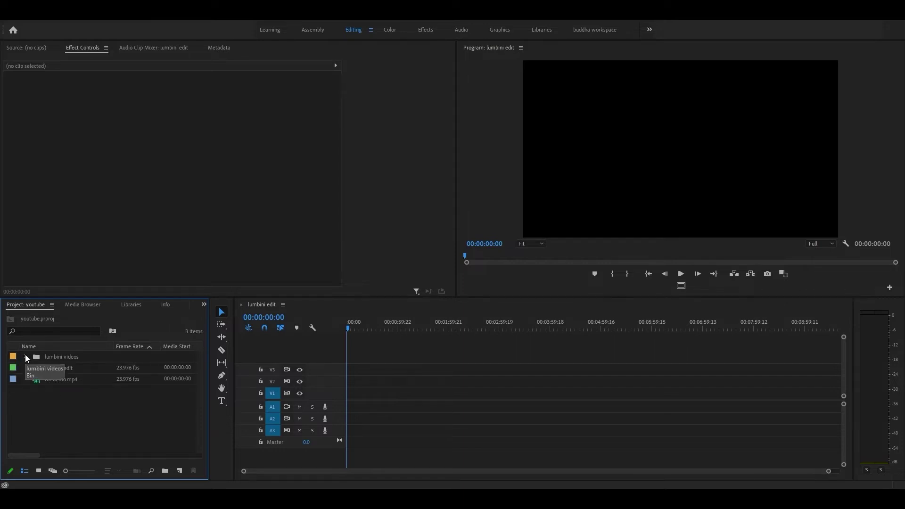
left_click(70, 358)
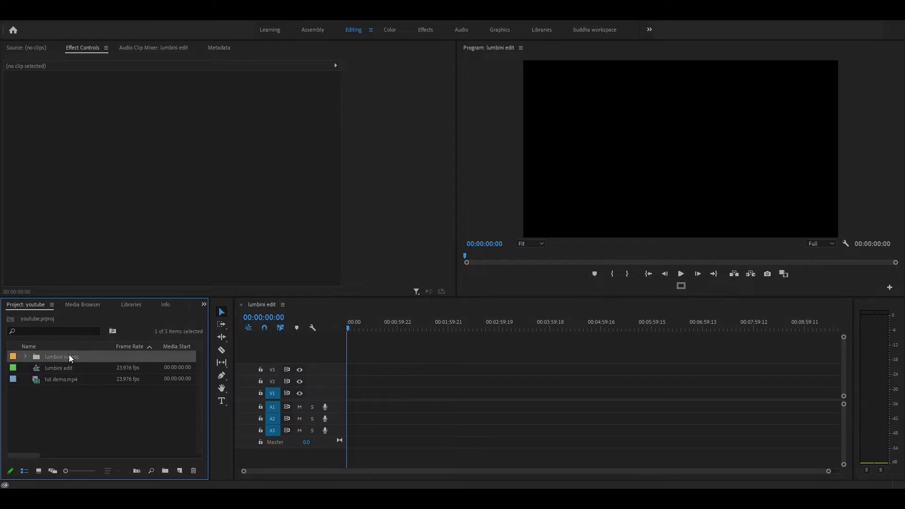
left_click(23, 356)
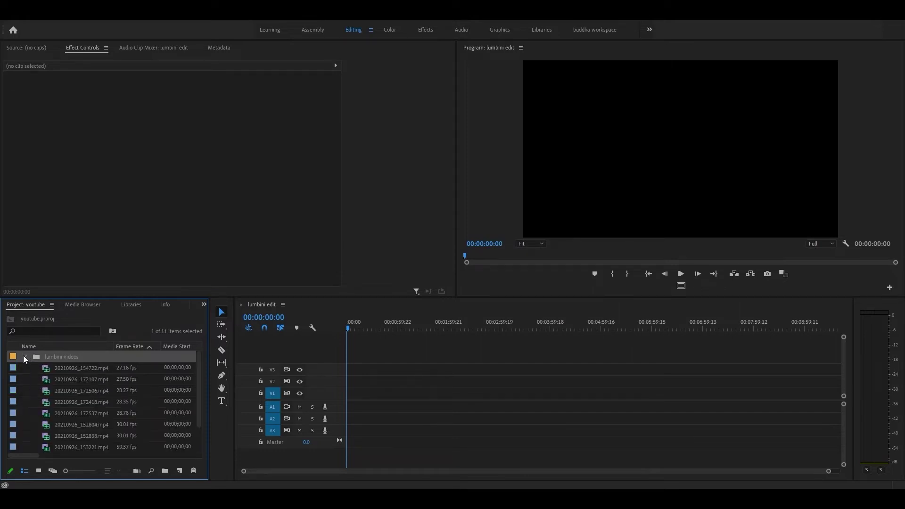
- Switch the Project panel to Icon View so items show as thumbnails
scroll(67, 377, "down", 1)
scroll(64, 396, "up", 1)
scroll(63, 403, "up", 1)
mouse_move(64, 381)
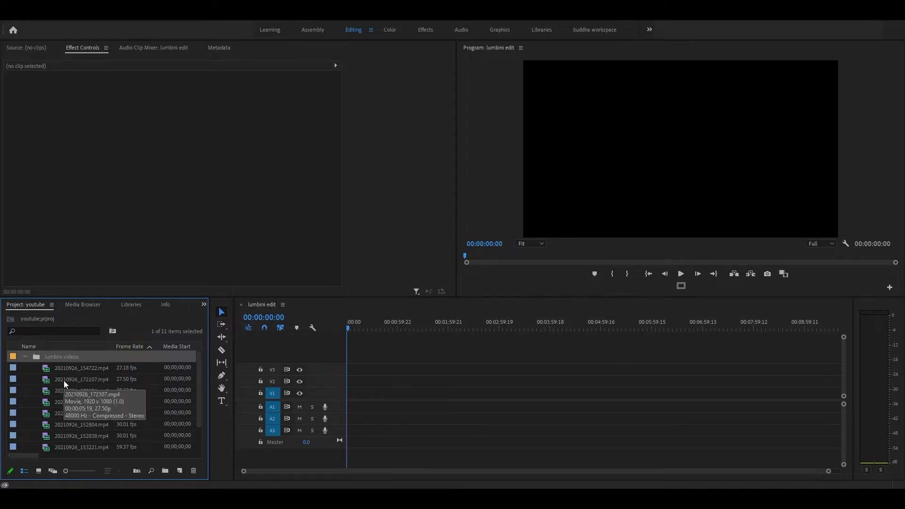
left_click(40, 470)
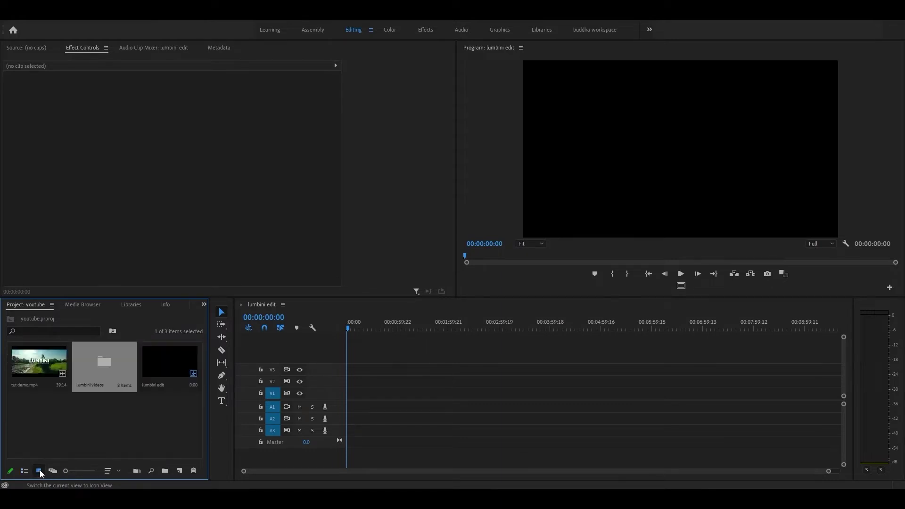
- Open the lumbini videos bin and load 20210926_172506.mp4 into the Source Monitor
double_click(100, 366)
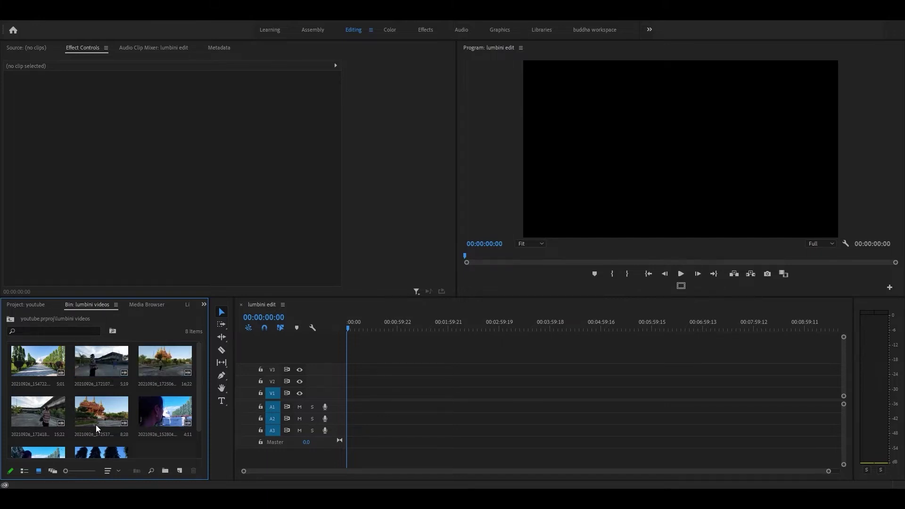
scroll(89, 417, "down", 2)
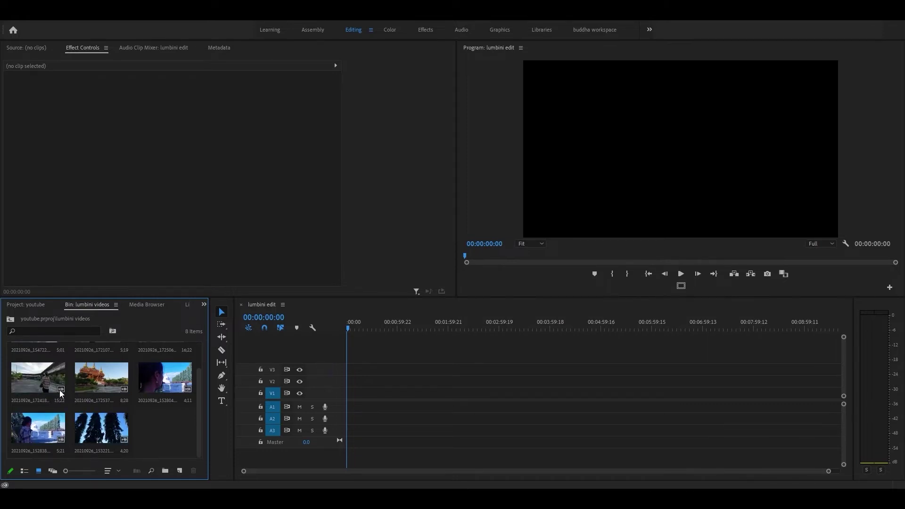
scroll(162, 400, "up", 2)
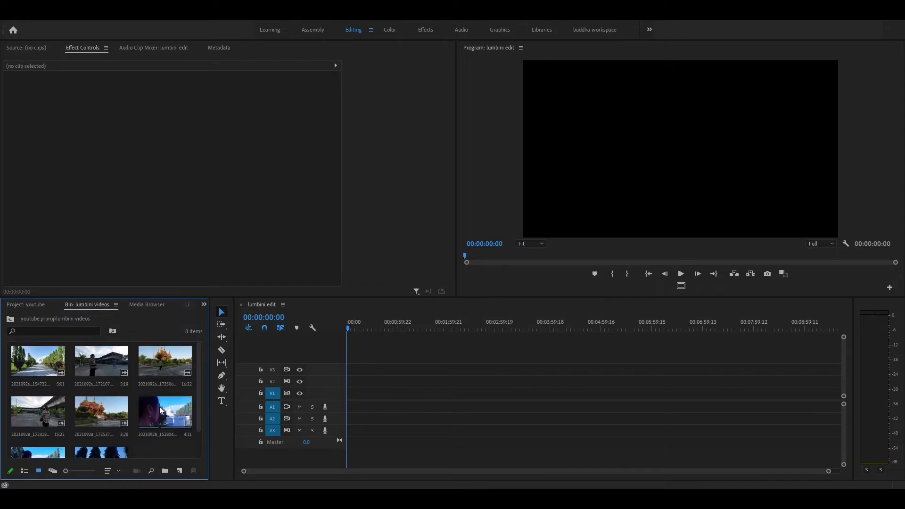
double_click(151, 360)
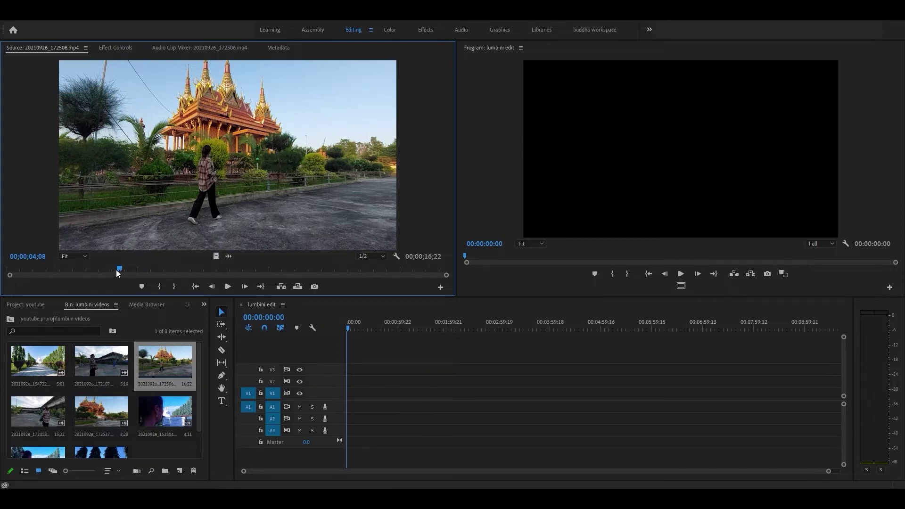
- Scrub the temple clip and set its In point at the first frame
left_click_drag(118, 271, 88, 270)
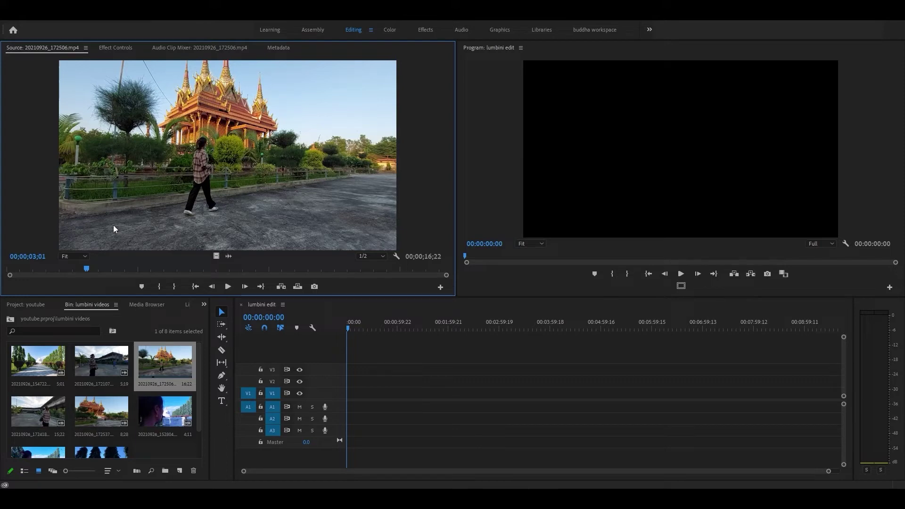
mouse_move(83, 270)
left_mouse_down()
mouse_move(380, 278)
mouse_move(373, 280)
mouse_move(400, 272)
mouse_move(1, 282)
left_mouse_up()
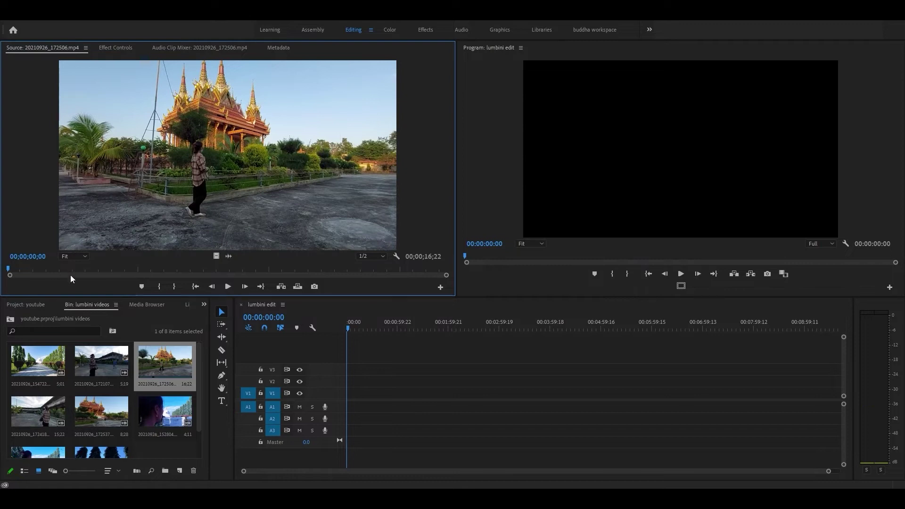
left_click(158, 286)
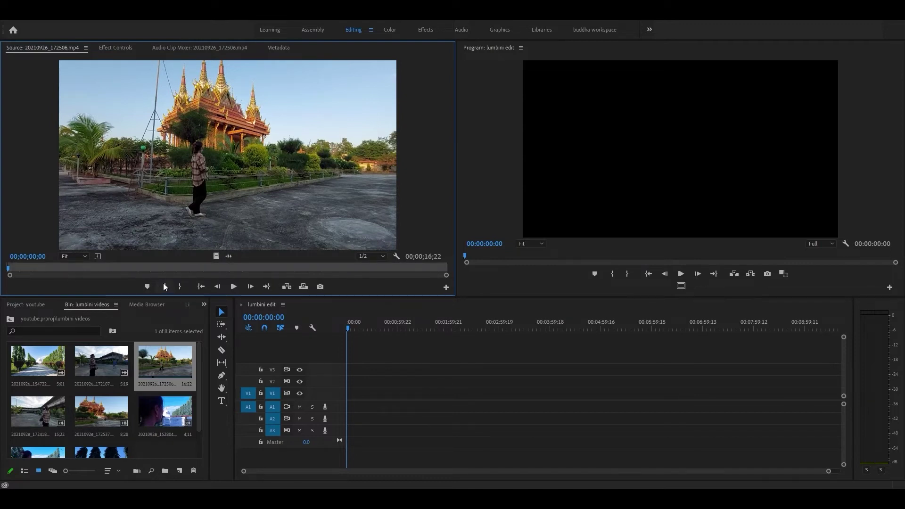
left_click(165, 286)
- Set the Out point at 05;23, marking a 00;00;05;24 portion, and drag it toward the timeline
left_click_drag(7, 269, 159, 292)
left_click(179, 285)
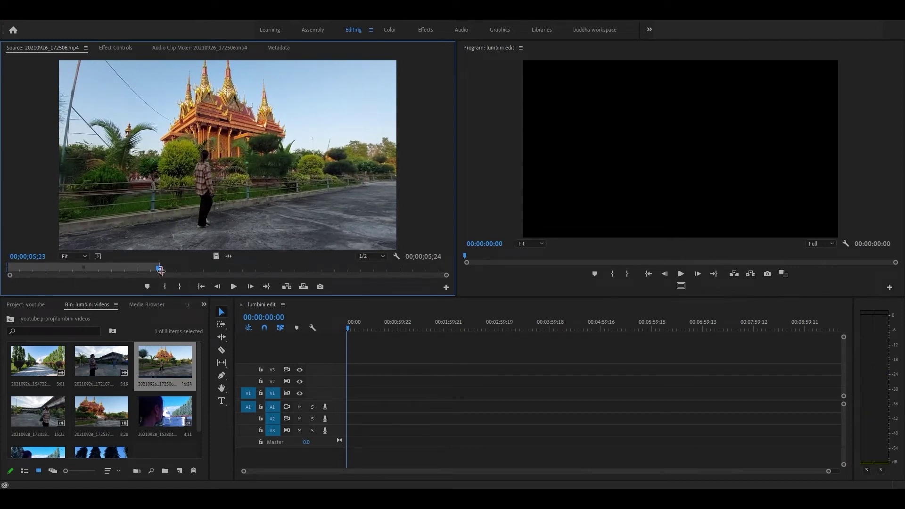
left_click_drag(177, 266, 292, 268)
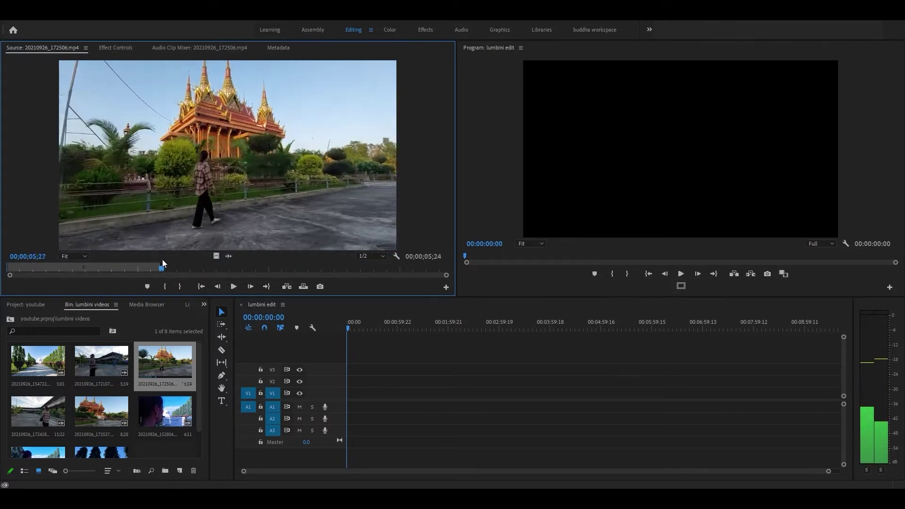
left_click_drag(292, 268, 133, 268)
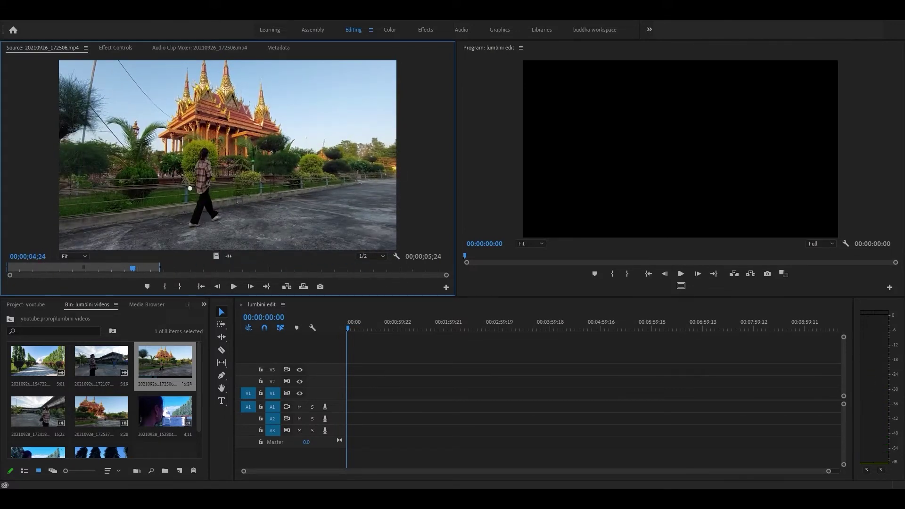
left_click_drag(210, 198, 302, 278)
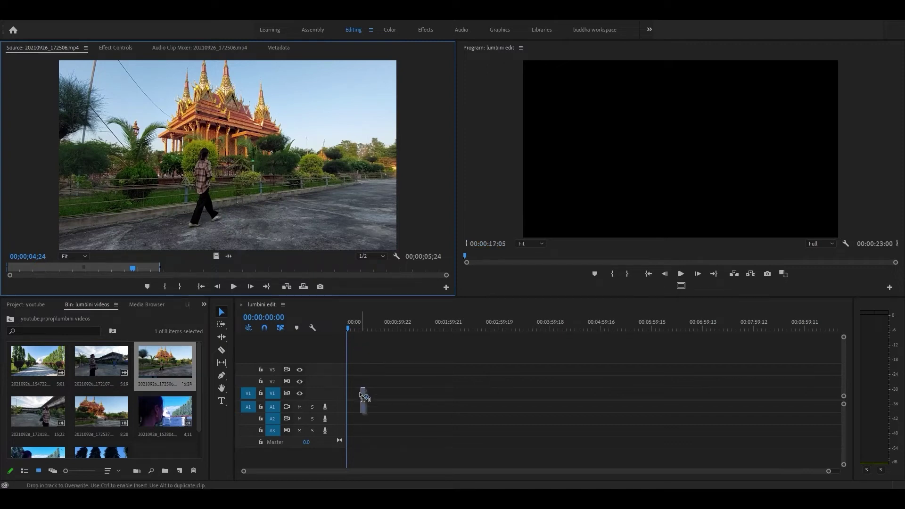
- Drop the marked temple clip at the start of V1, keep existing settings, and play it back
left_click_drag(342, 318, 346, 414)
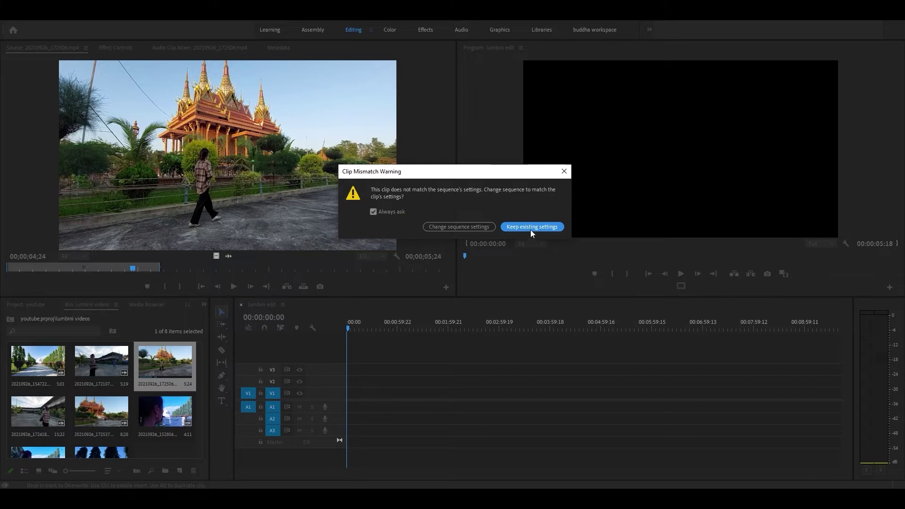
left_click(530, 226)
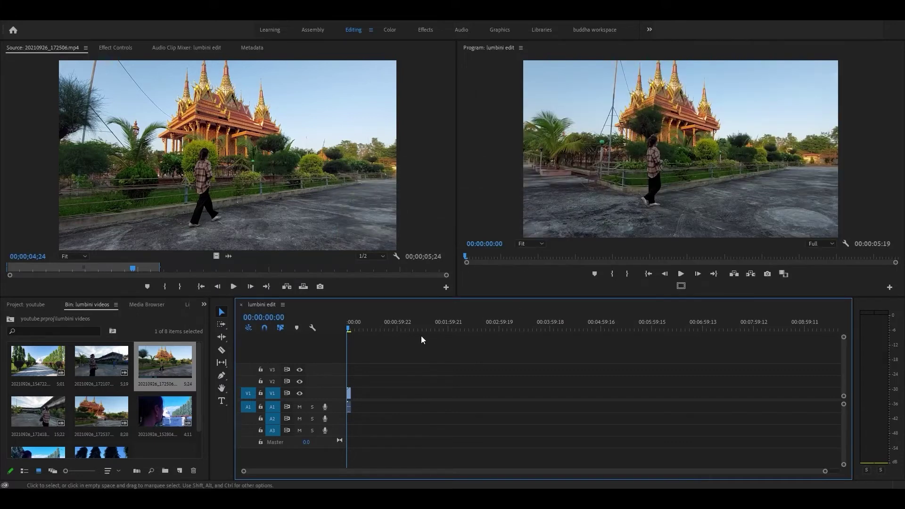
left_click(346, 324)
key("space")
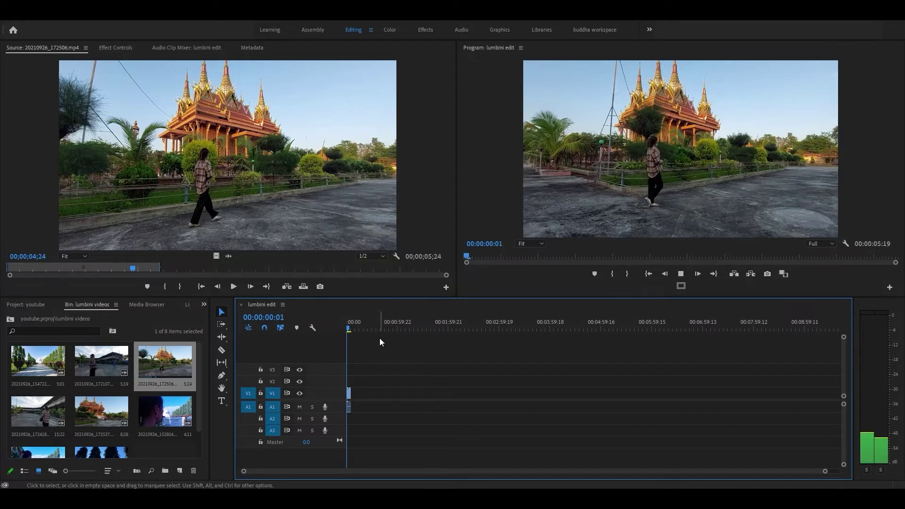
scroll(378, 339, "up", 2)
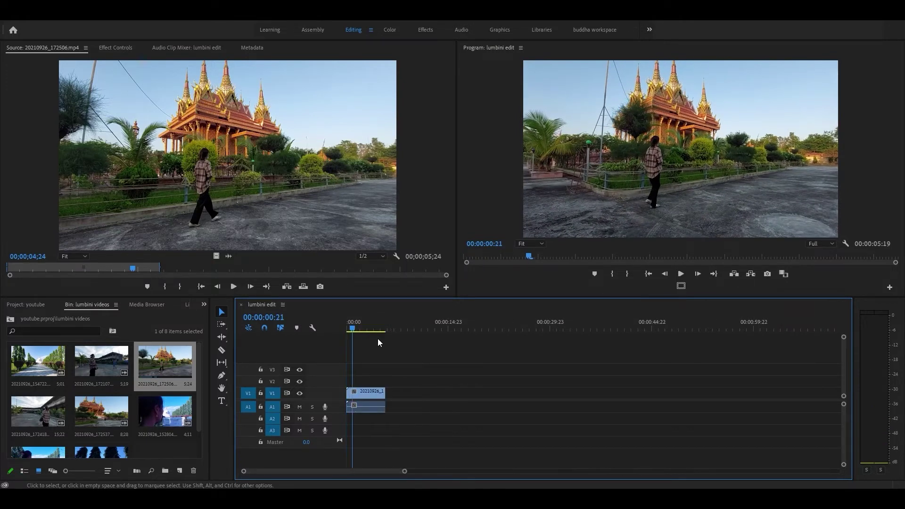
scroll(386, 341, "up", 2)
scroll(386, 341, "up", 2)
scroll(386, 341, "down", 1)
scroll(386, 341, "up", 1)
scroll(386, 341, "up", 1)
scroll(386, 341, "down", 2)
scroll(400, 368, "up", 1)
scroll(408, 366, "up", 1)
scroll(408, 367, "down", 2)
scroll(386, 333, "up", 1)
scroll(387, 329, "down", 1)
scroll(388, 326, "up", 1)
mouse_move(388, 326)
left_mouse_down()
mouse_move(578, 351)
mouse_move(346, 321)
left_mouse_up()
scroll(367, 324, "up", 2)
scroll(366, 324, "down", 1)
scroll(358, 326, "up", 2)
left_click_drag(352, 330, 519, 330)
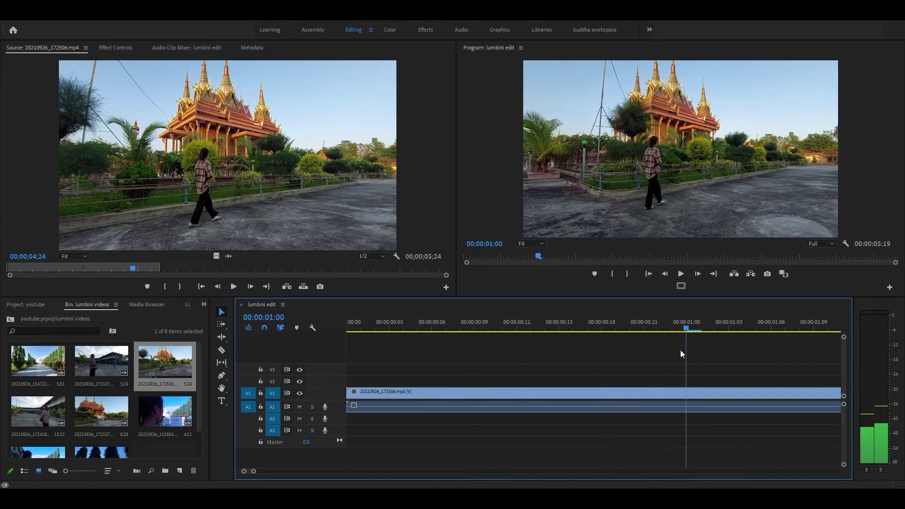
left_click_drag(521, 333, 280, 351)
scroll(410, 347, "down", 3)
scroll(377, 333, "down", 2)
scroll(393, 354, "up", 2)
scroll(391, 373, "down", 1)
scroll(388, 389, "up", 1)
left_click(388, 393)
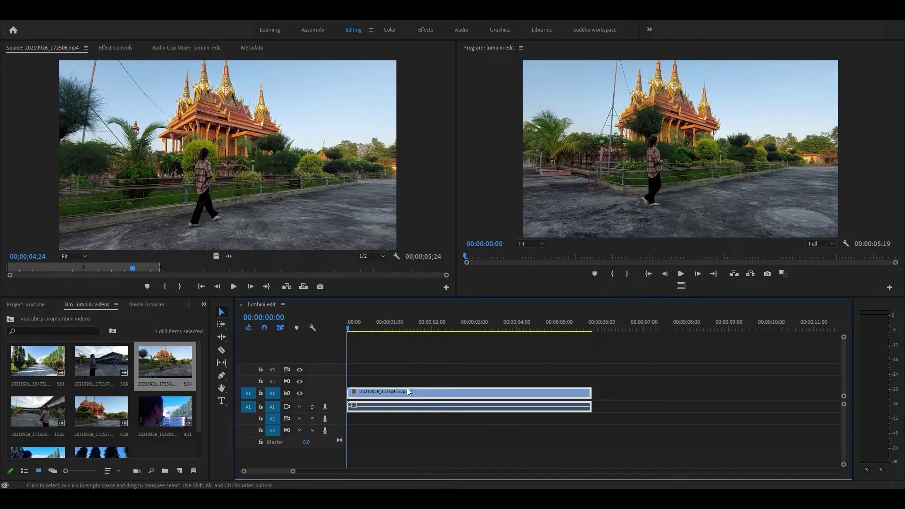
left_click(389, 364)
left_click(381, 392)
left_click(394, 377)
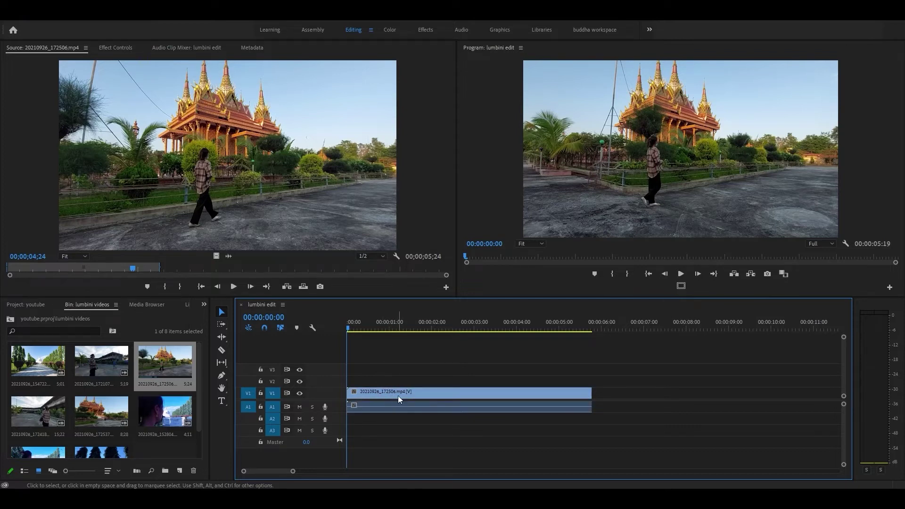
left_click(398, 395)
left_click(375, 423)
left_click(378, 406)
left_click(398, 374)
left_click(381, 392)
left_click(379, 358)
left_click(369, 391)
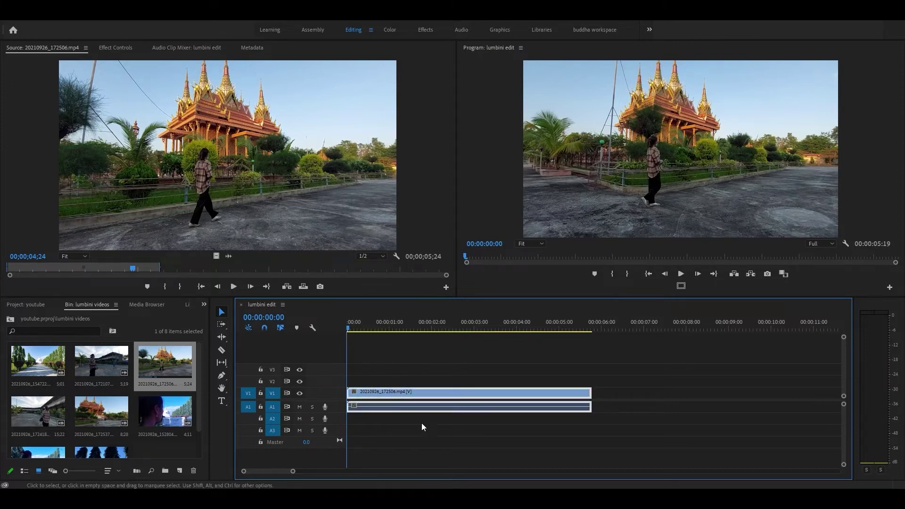
right_click(409, 398)
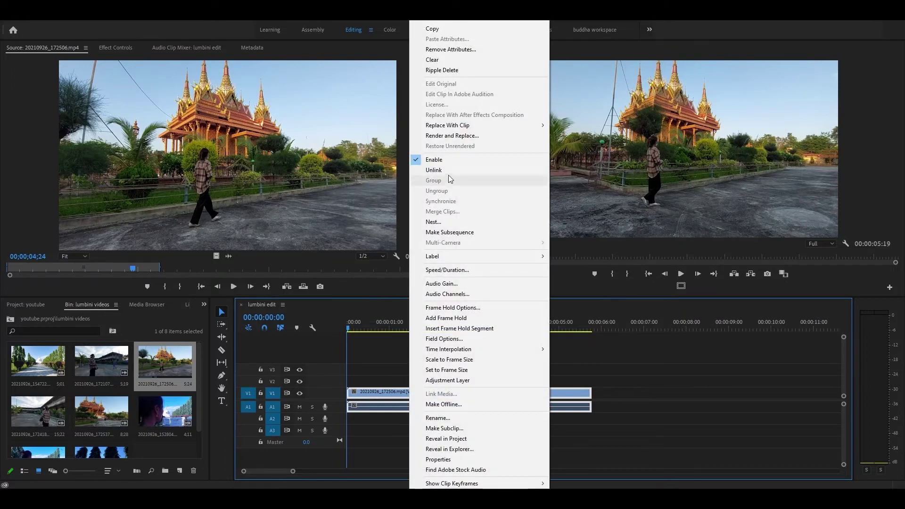
- Unlink the temple clip's audio and delete it from A1
left_click(448, 171)
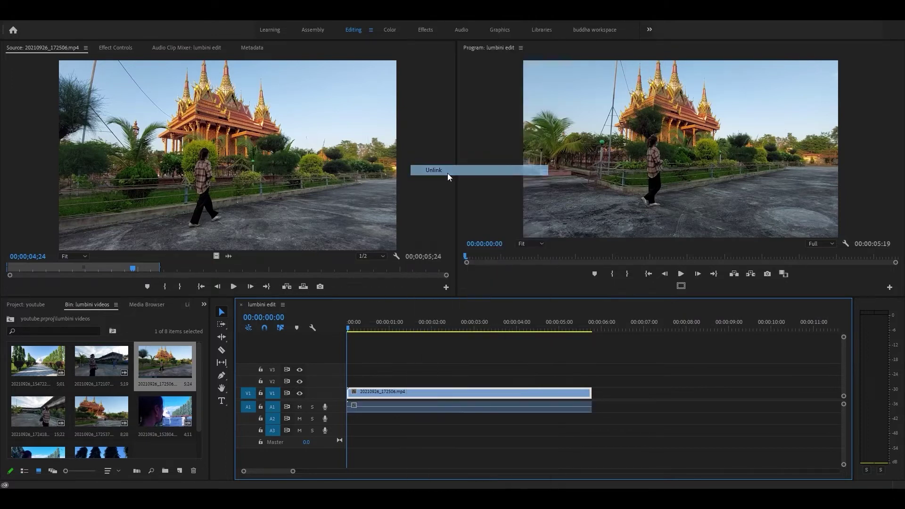
left_click(402, 403)
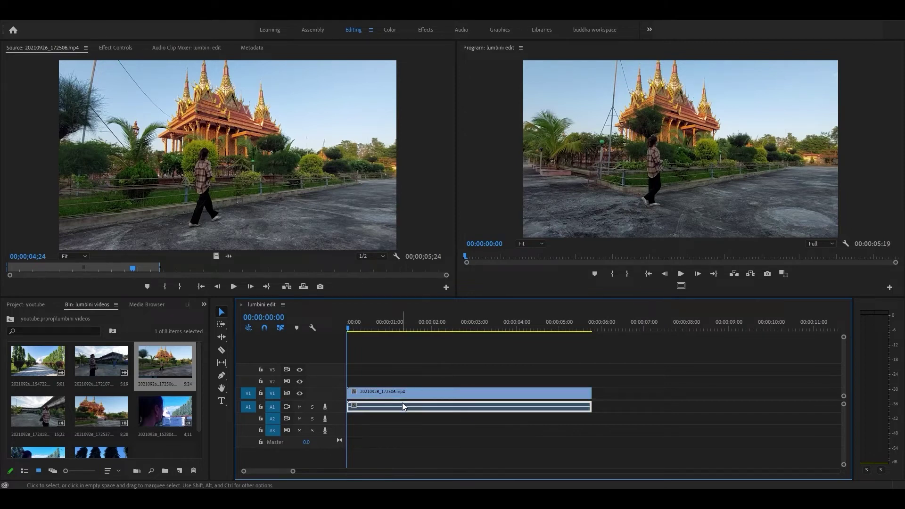
key("Delete")
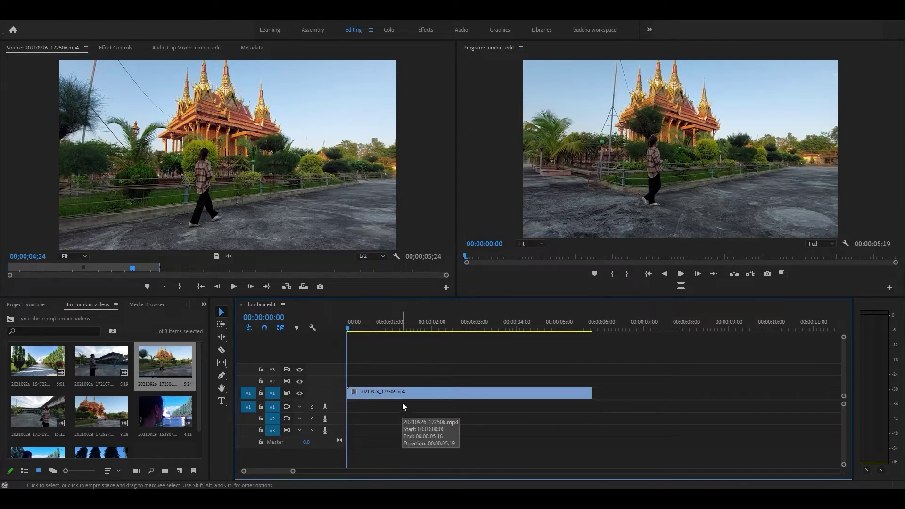
left_click(362, 328)
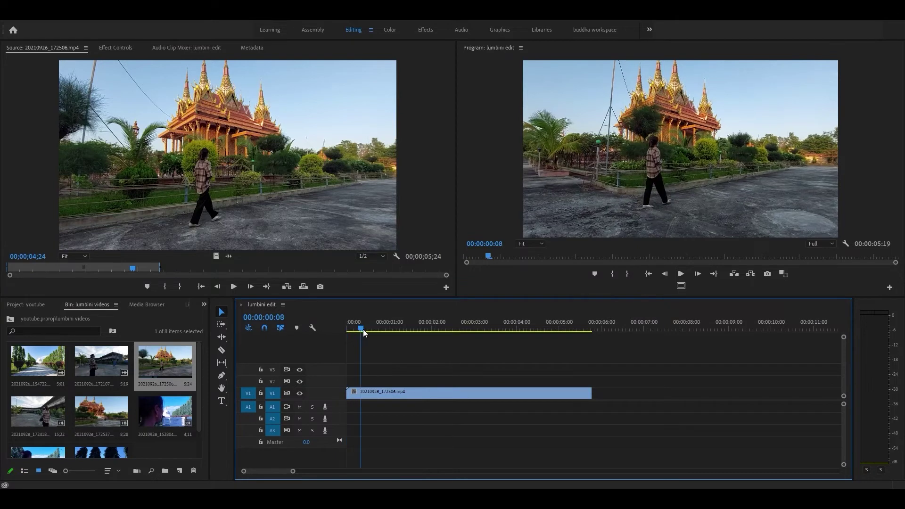
left_click_drag(362, 329, 394, 328)
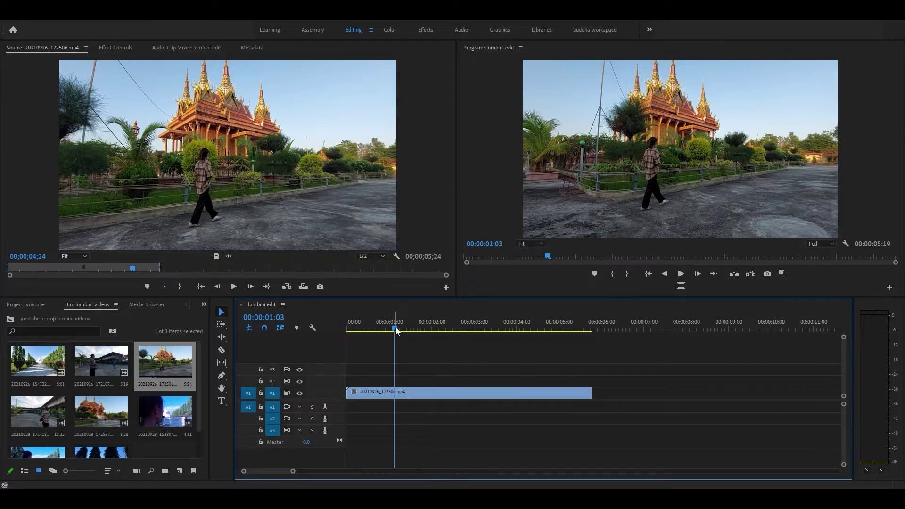
key("Home")
key("space")
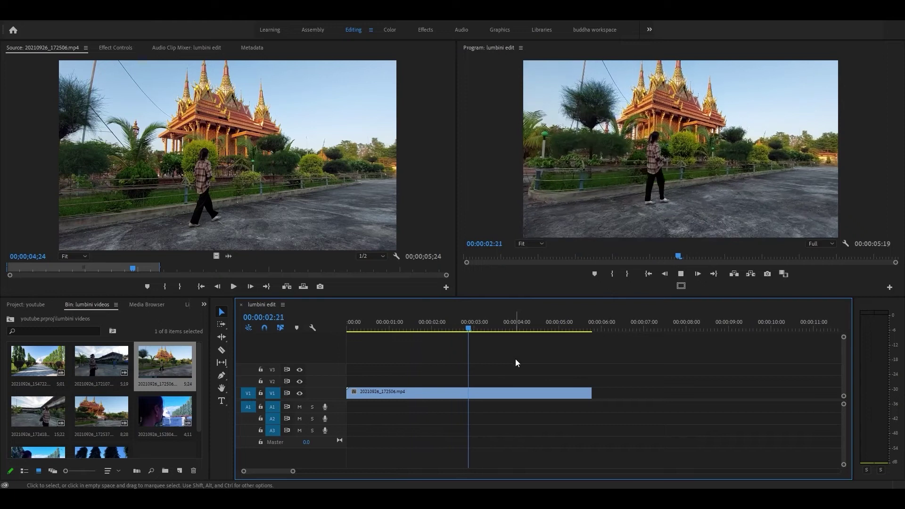
left_click(517, 389)
key("space")
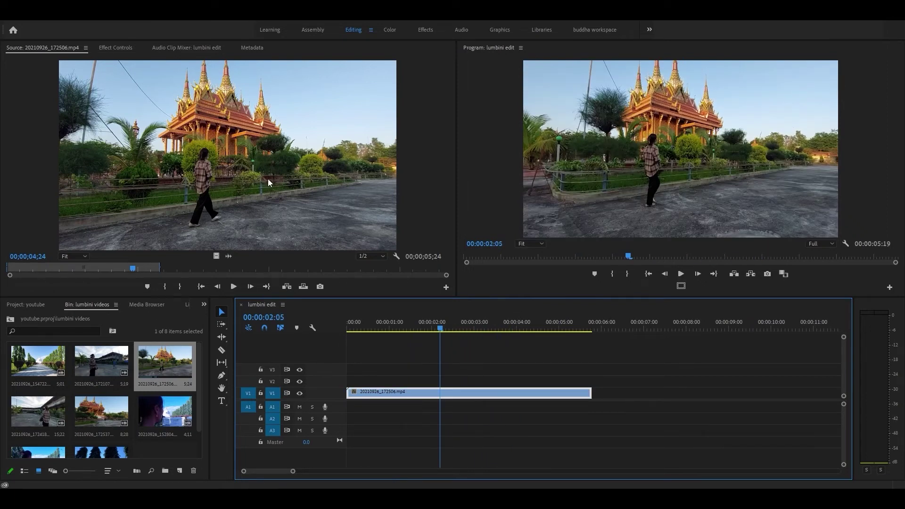
left_click_drag(223, 190, 204, 170)
left_click_drag(27, 69, 700, 217)
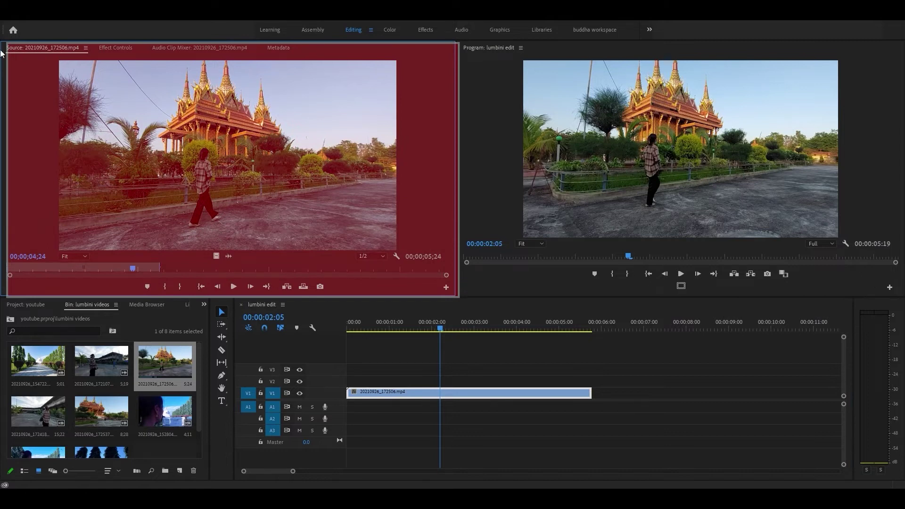
left_click_drag(607, 141, 648, 152)
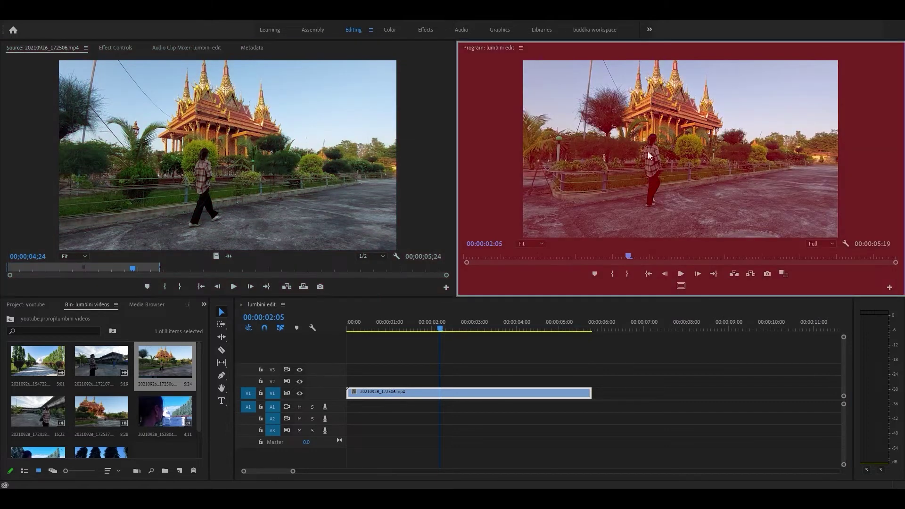
mouse_move(545, 160)
left_mouse_down()
mouse_move(512, 49)
mouse_move(482, 365)
left_mouse_up()
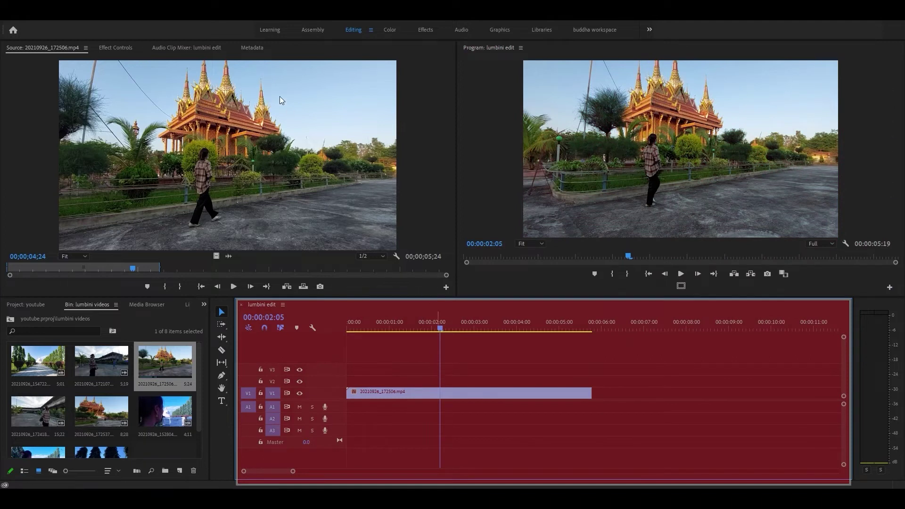
mouse_move(422, 356)
left_mouse_down()
mouse_move(721, 164)
mouse_move(623, 261)
left_mouse_up()
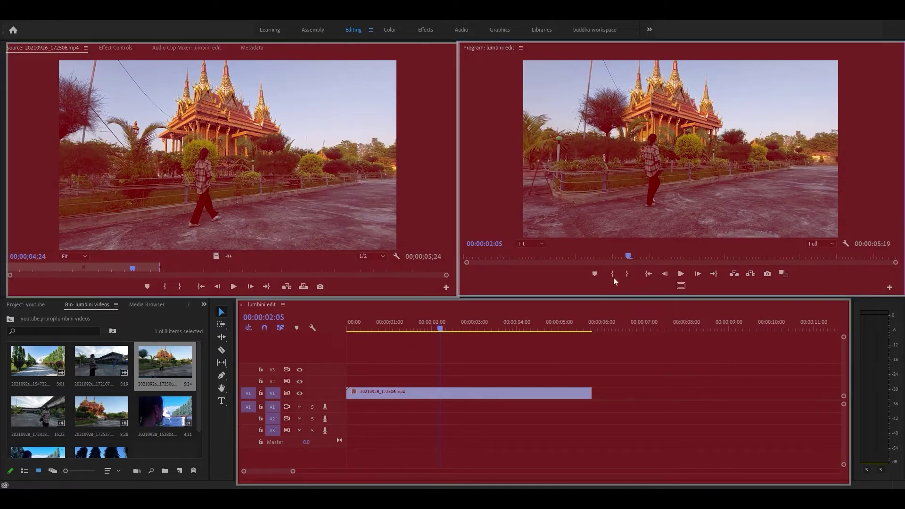
left_click_drag(622, 257, 638, 162)
mouse_move(505, 343)
left_mouse_down()
mouse_move(187, 183)
mouse_move(158, 156)
left_mouse_up()
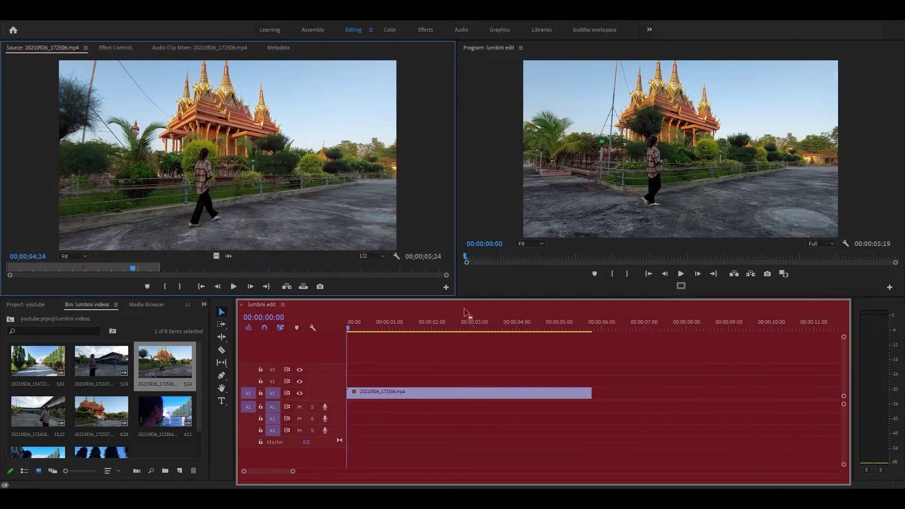
left_click_drag(157, 156, 606, 146)
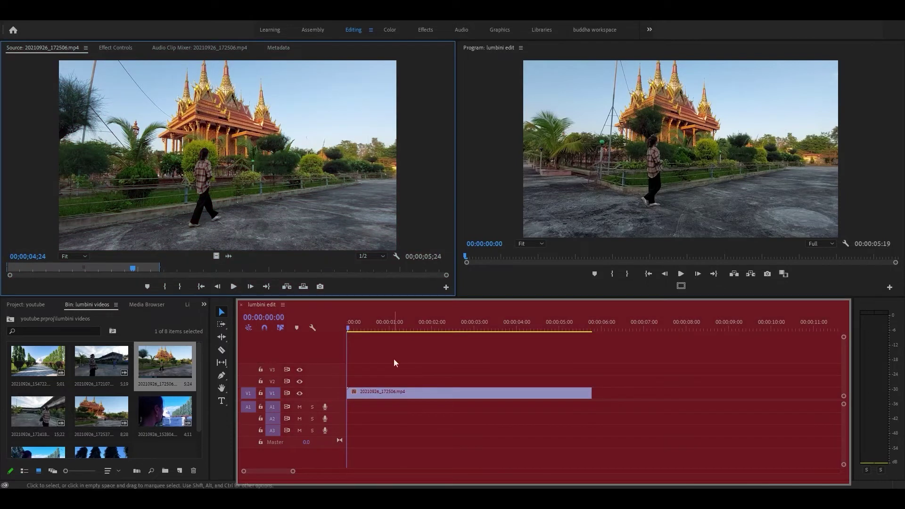
mouse_move(319, 217)
left_mouse_down()
mouse_move(420, 404)
mouse_move(659, 148)
left_mouse_up()
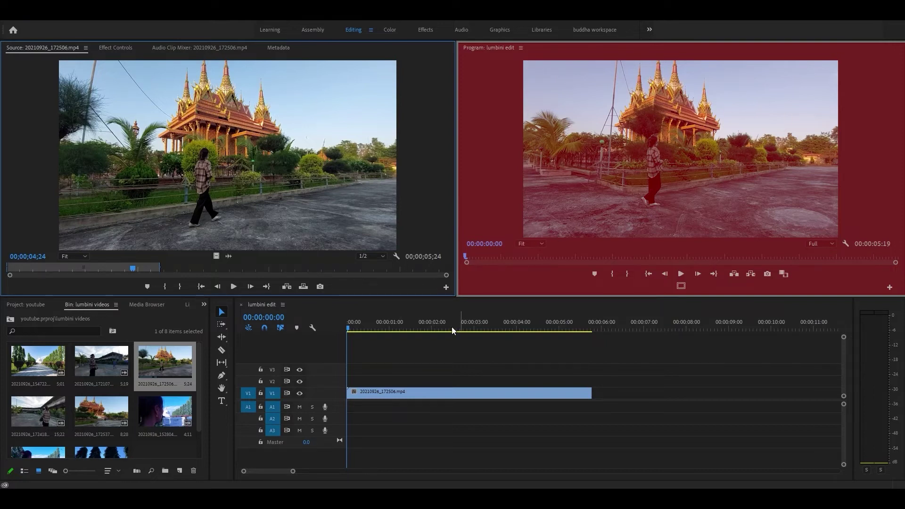
left_click(361, 330)
left_click(356, 330)
left_click(373, 394)
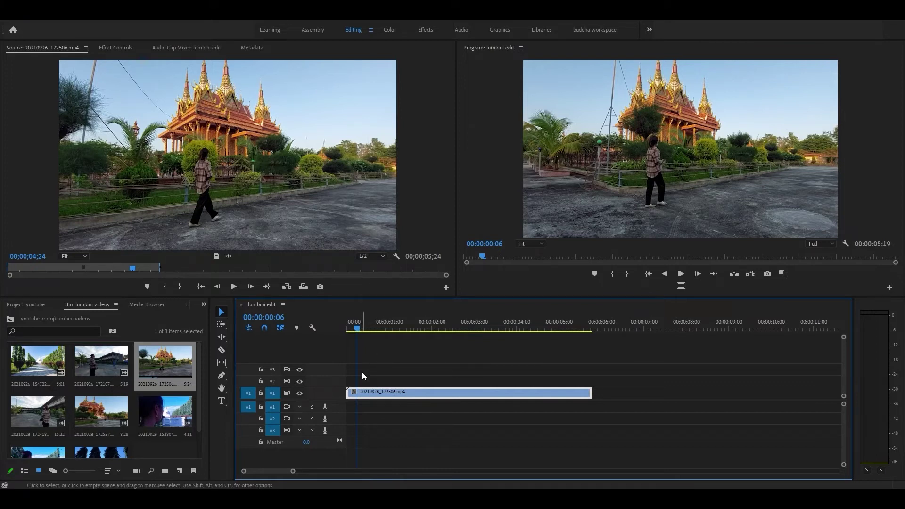
left_click_drag(357, 323, 359, 333)
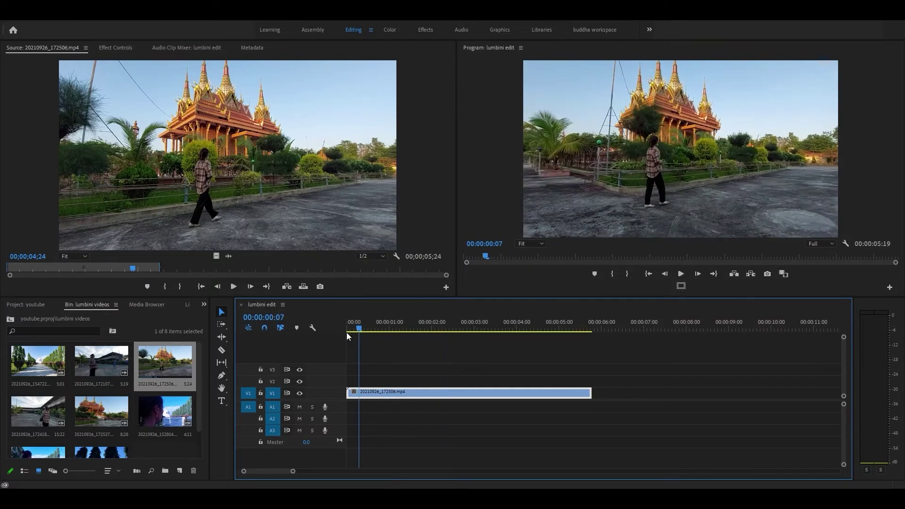
mouse_move(359, 330)
left_mouse_down()
mouse_move(413, 349)
mouse_move(425, 344)
left_mouse_up()
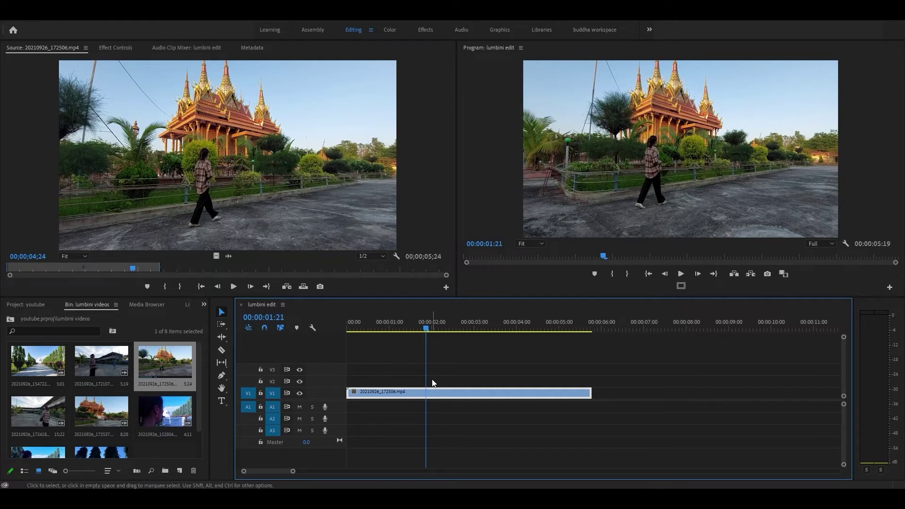
left_click_drag(435, 334, 391, 332)
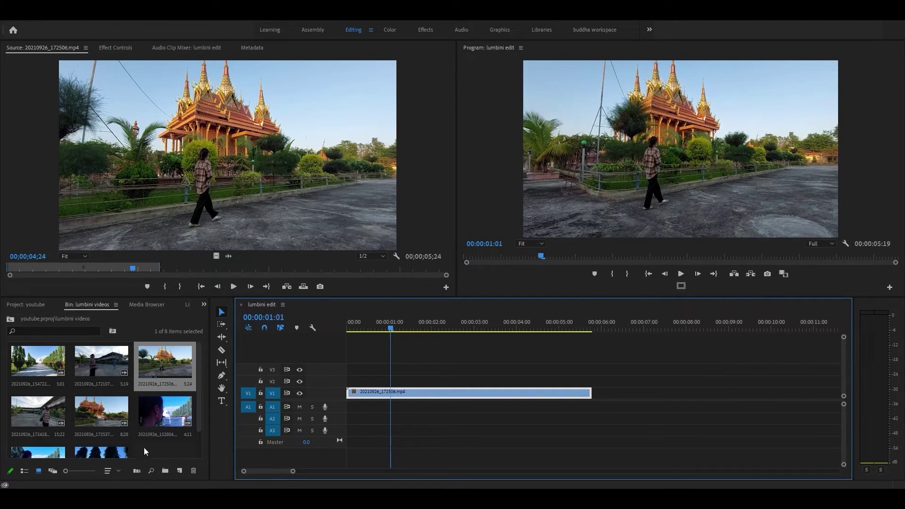
left_click(90, 406)
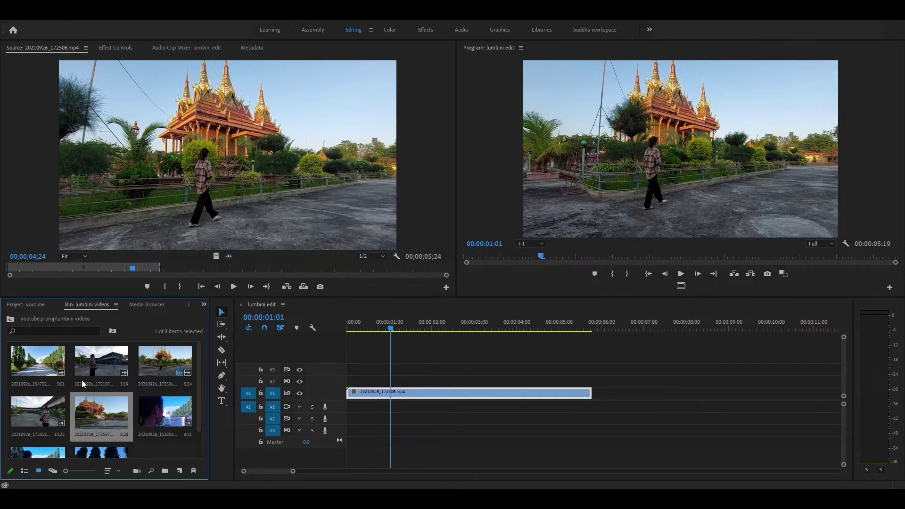
- Load 20210926_172418.mp4, try marking 3;16 to 6;27, then clear those marks
scroll(92, 393, "down", 1)
double_click(34, 375)
left_click(175, 267)
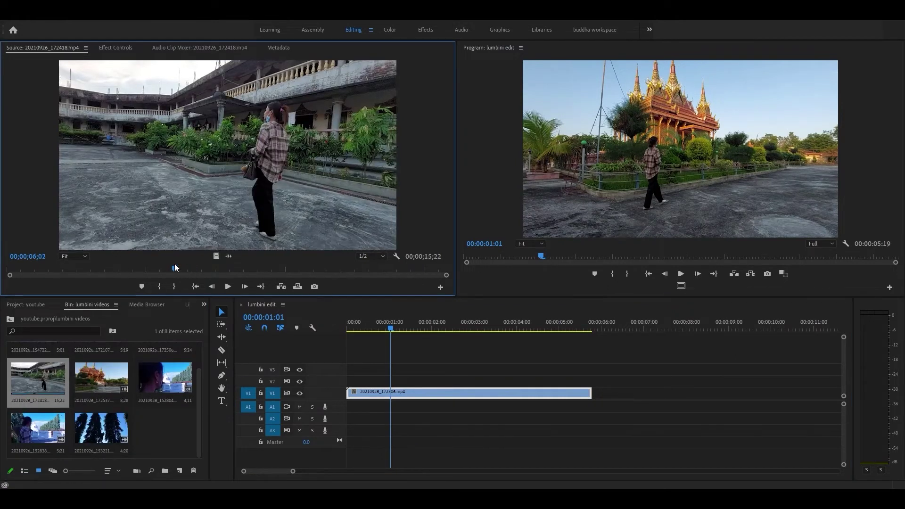
left_click_drag(175, 268, 105, 270)
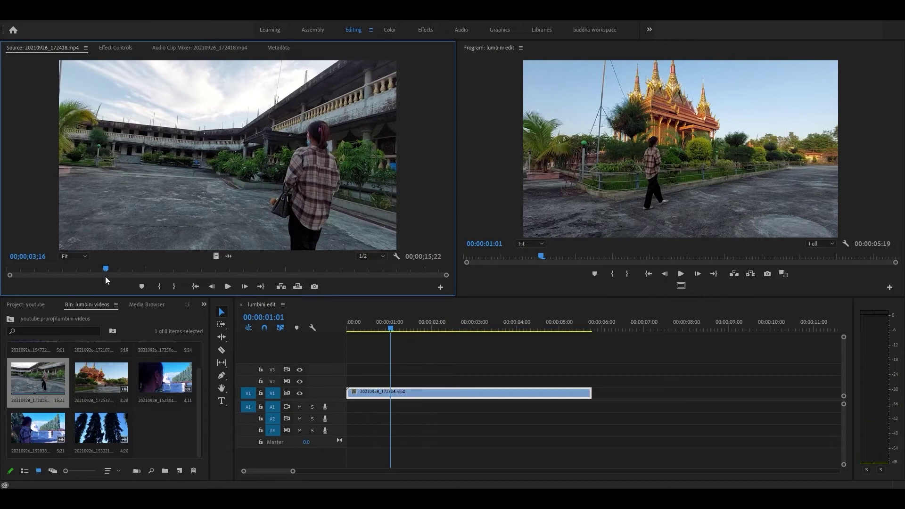
key("i")
left_click_drag(108, 269, 201, 276)
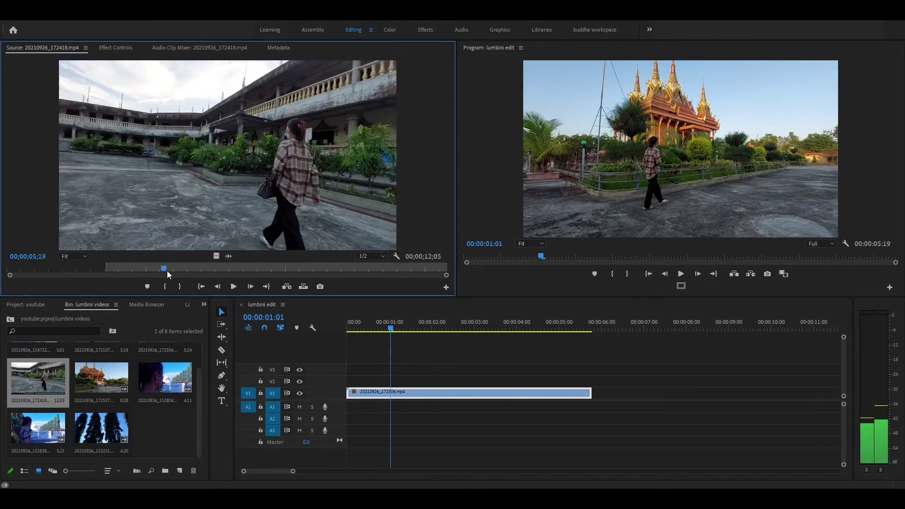
key("o")
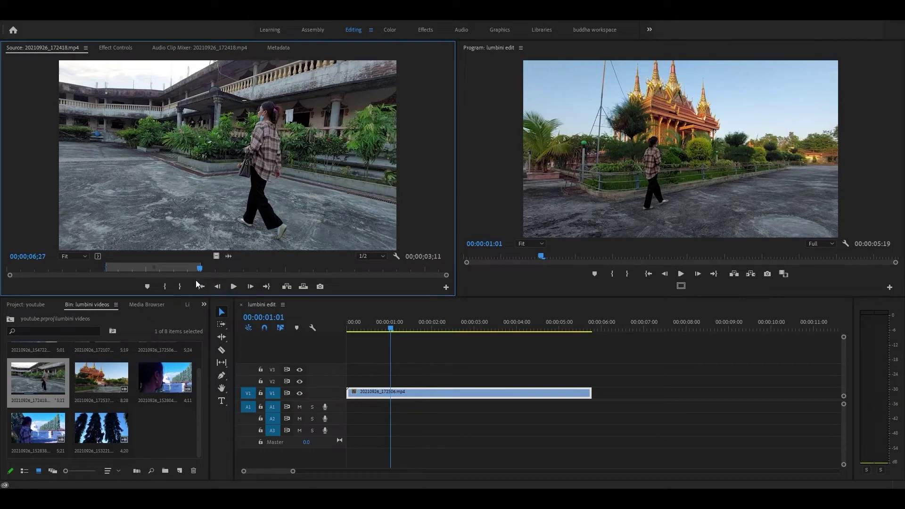
left_click(165, 286)
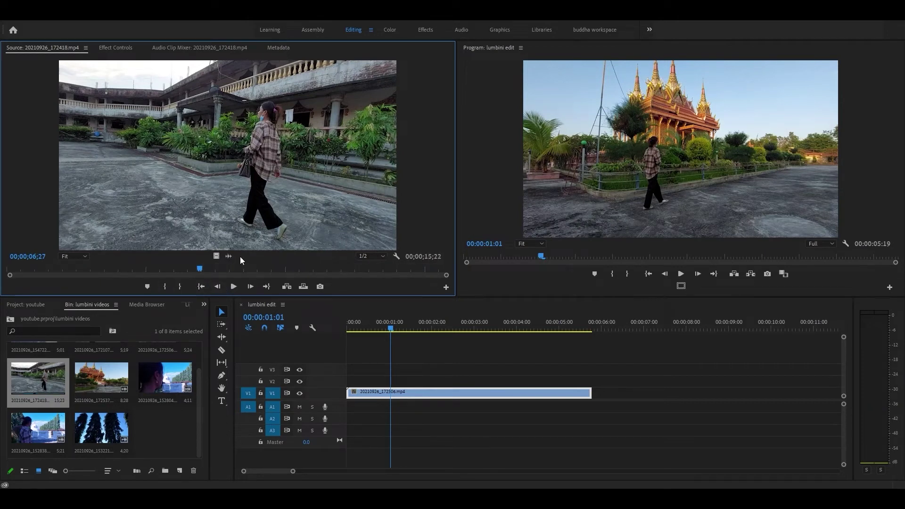
- Mark the courtyard clip from 04;02 to 08;03 and drag it toward the sequence
left_click_drag(202, 274, 120, 290)
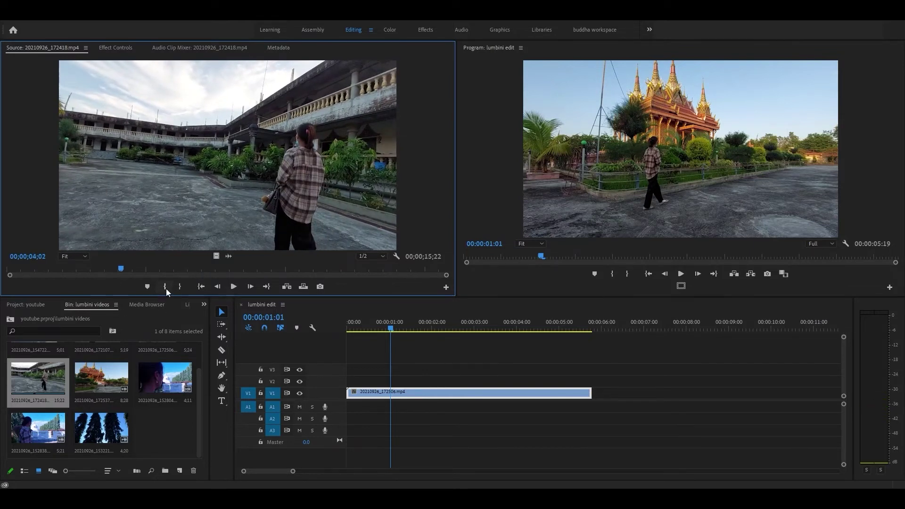
left_click(165, 287)
left_click(185, 268)
left_click(232, 269)
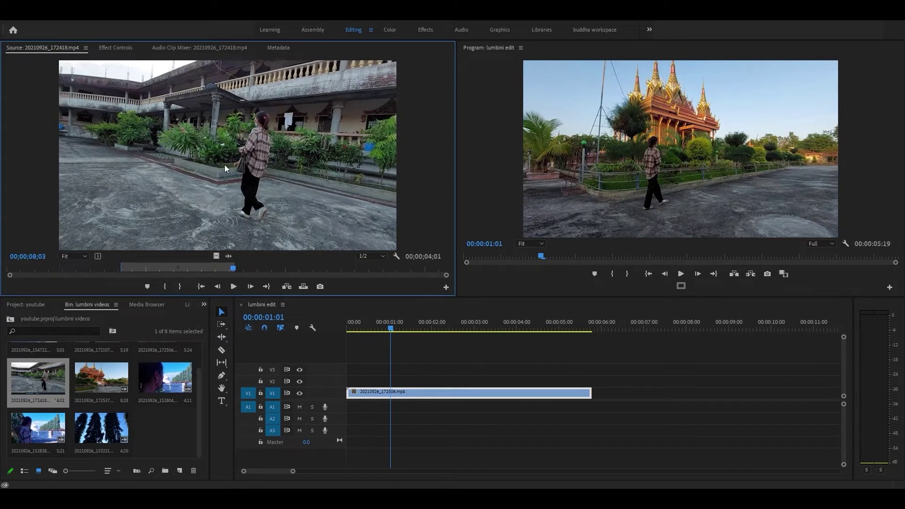
left_click_drag(224, 165, 674, 345)
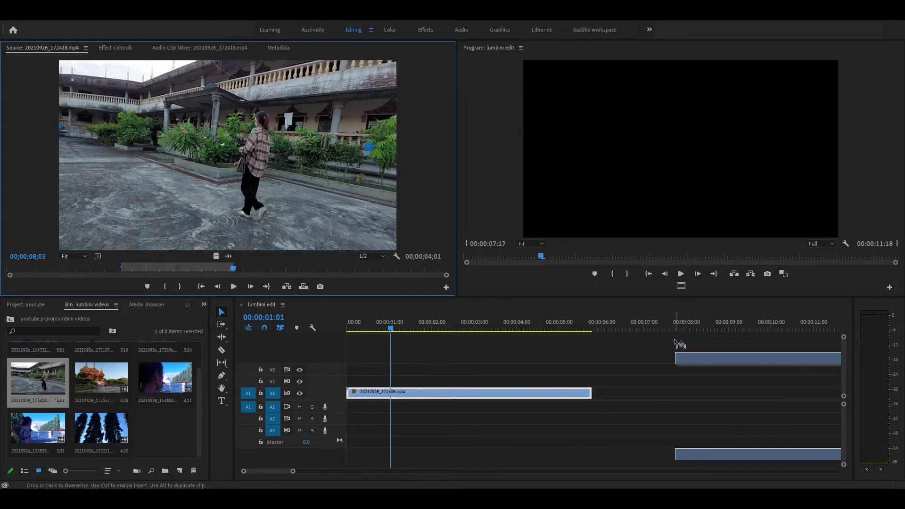
- Drop the courtyard section on V1 after the temple clip, then unlink and delete its audio
left_click_drag(674, 345, 624, 366)
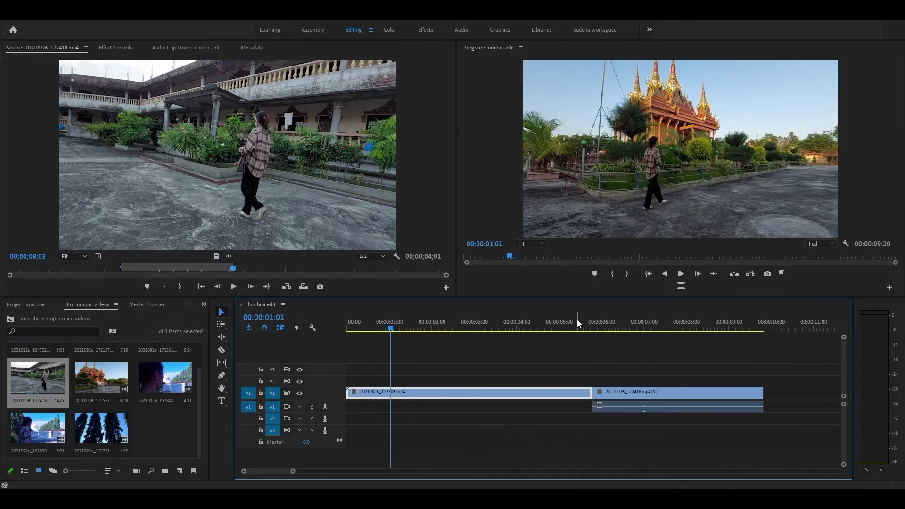
left_click_drag(572, 330, 608, 346)
left_click(623, 397)
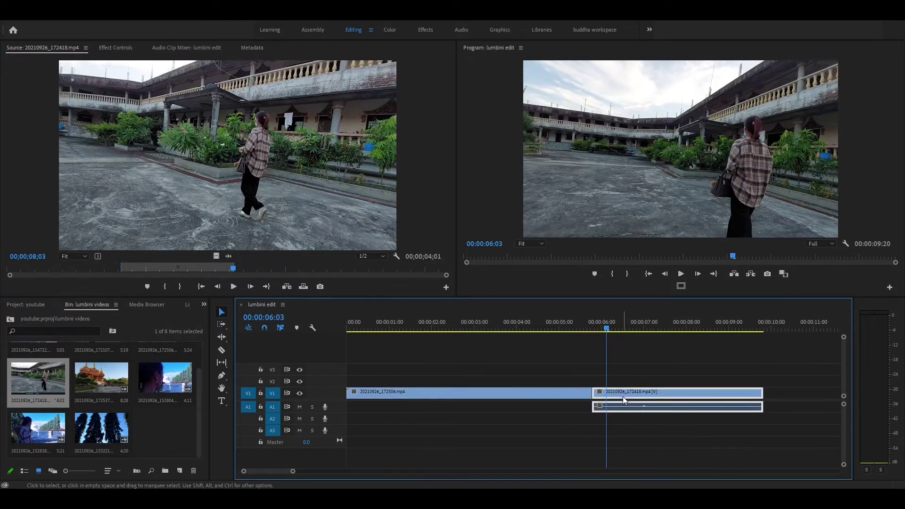
right_click(620, 392)
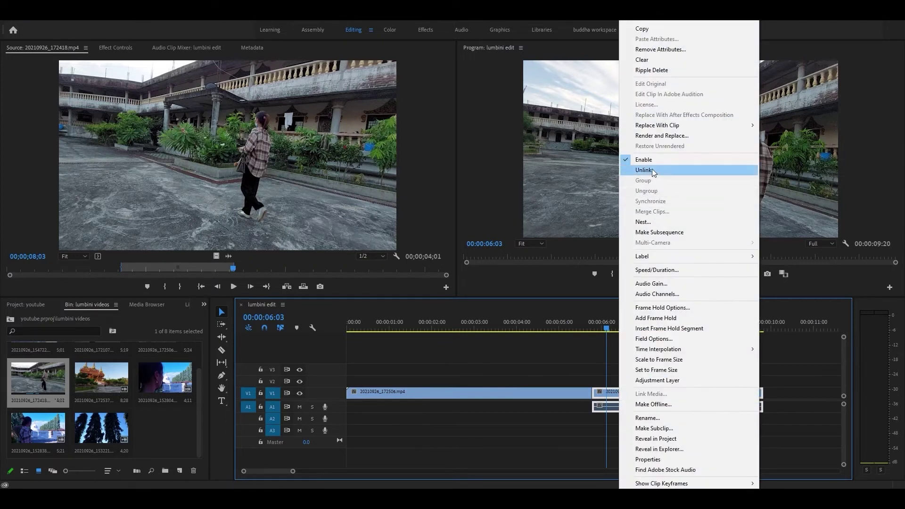
left_click(652, 168)
left_click(643, 408)
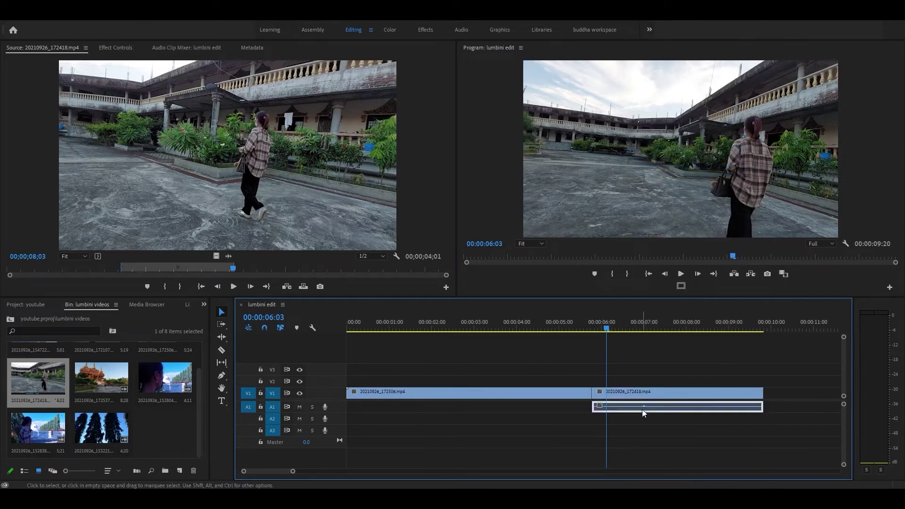
key("Delete")
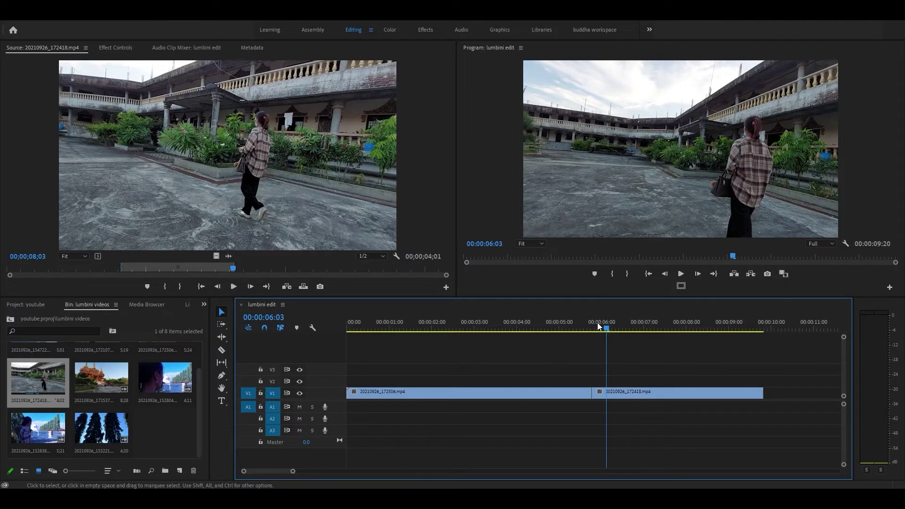
left_click_drag(592, 325, 349, 358)
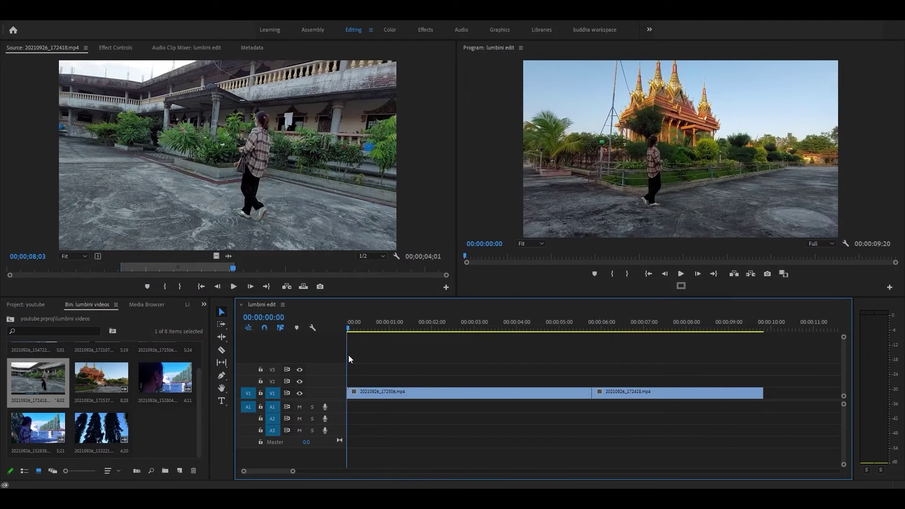
- Clear selections and return the Project panel to its top-level items
left_click(390, 392)
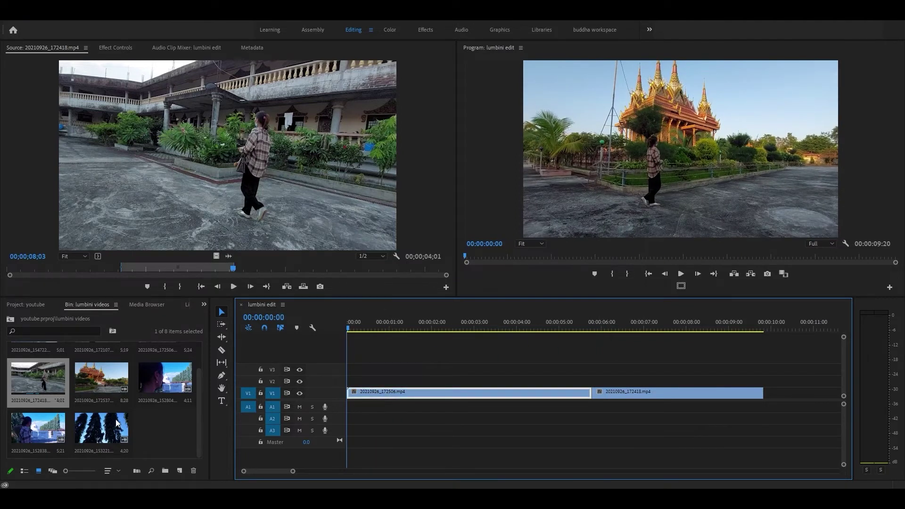
left_click(153, 420)
scroll(97, 396, "up", 1)
scroll(153, 381, "down", 1)
scroll(90, 386, "up", 1)
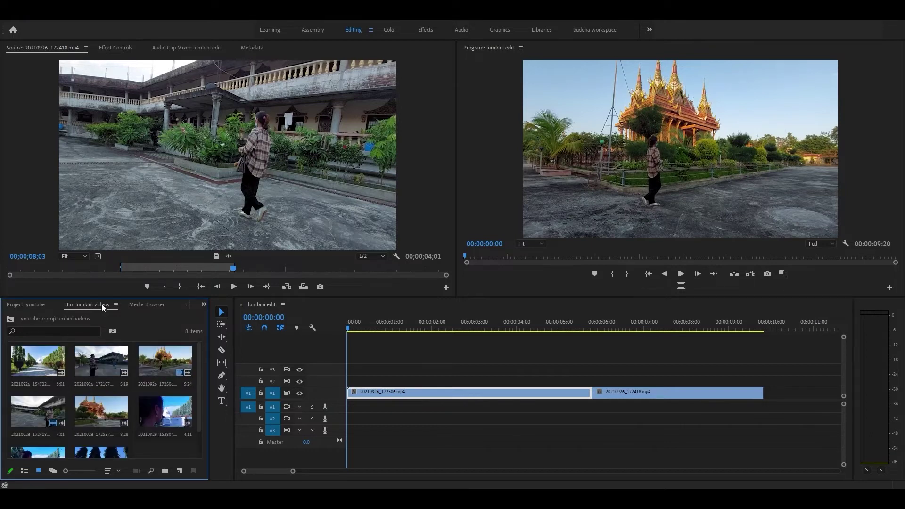
left_click(29, 305)
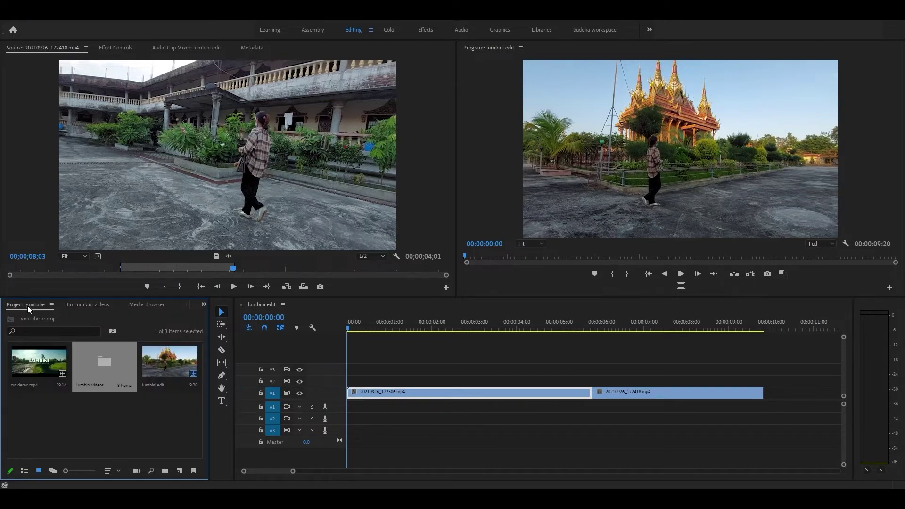
left_click(69, 415)
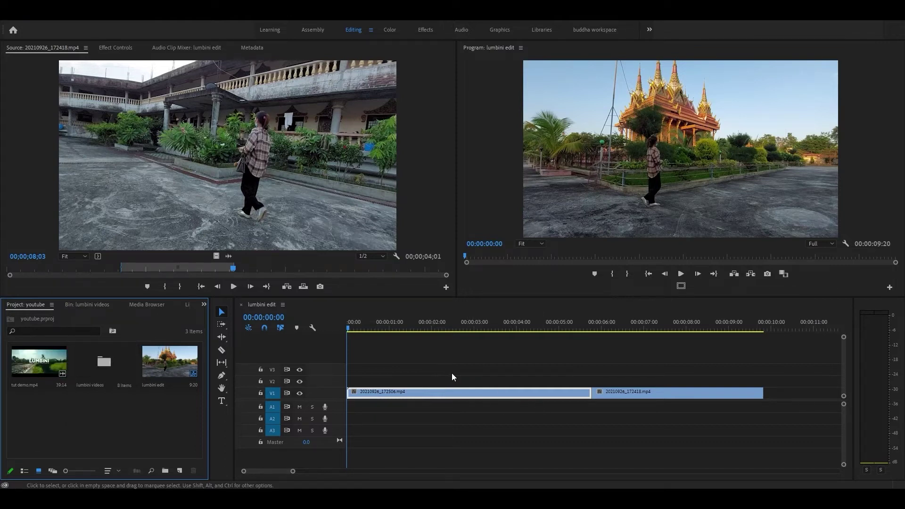
- Add tut demo.mp4 to V2, undo it, then delete its leftover audio from A1
left_click_drag(33, 360, 358, 379)
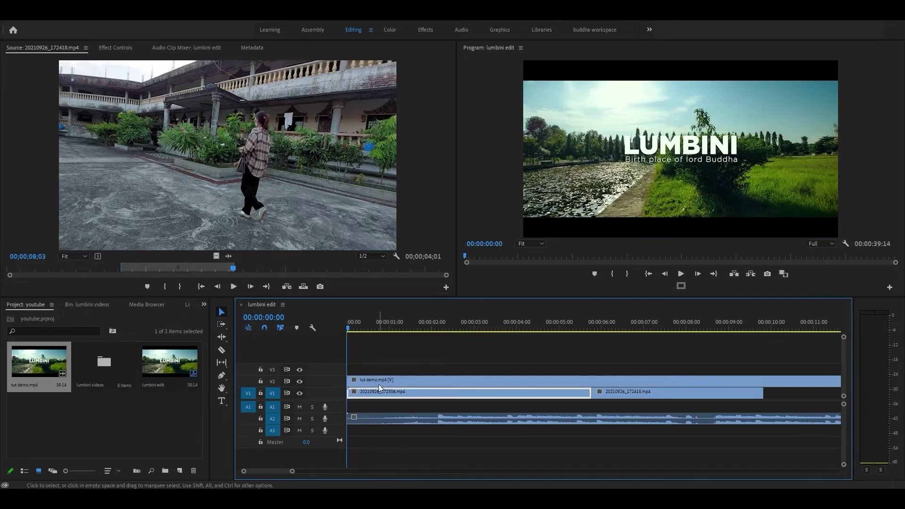
key("ctrl+z")
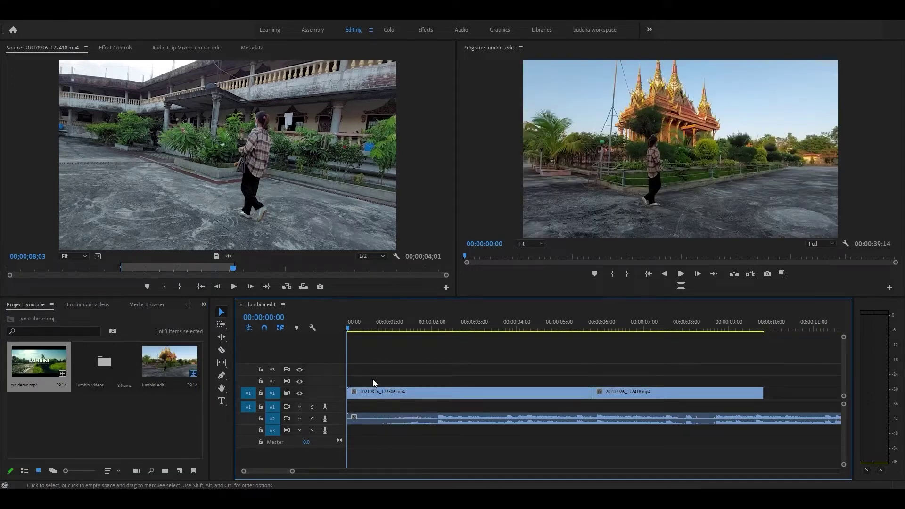
left_click_drag(373, 424, 370, 409)
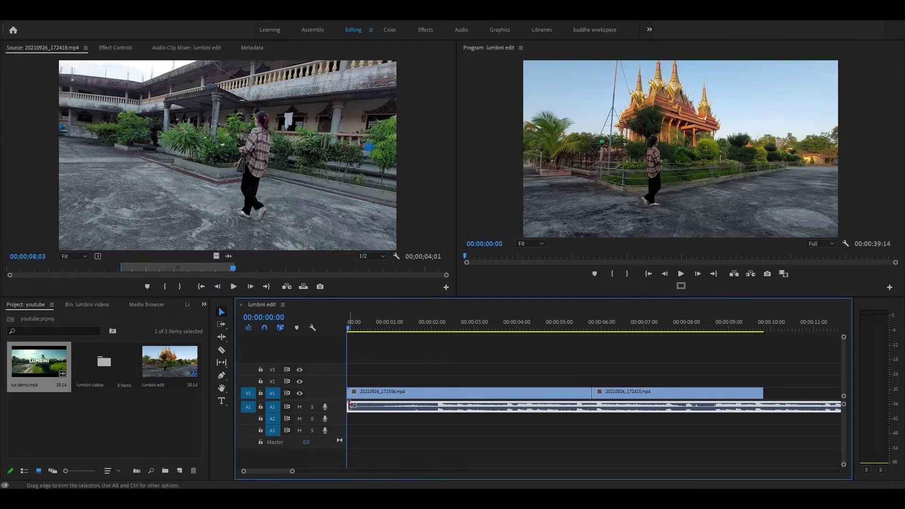
left_click(373, 369)
left_click(382, 405)
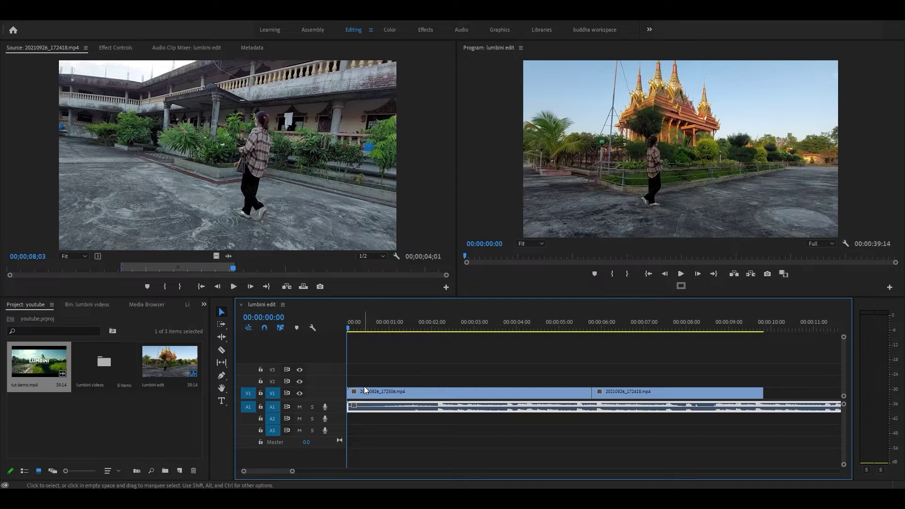
key("Delete")
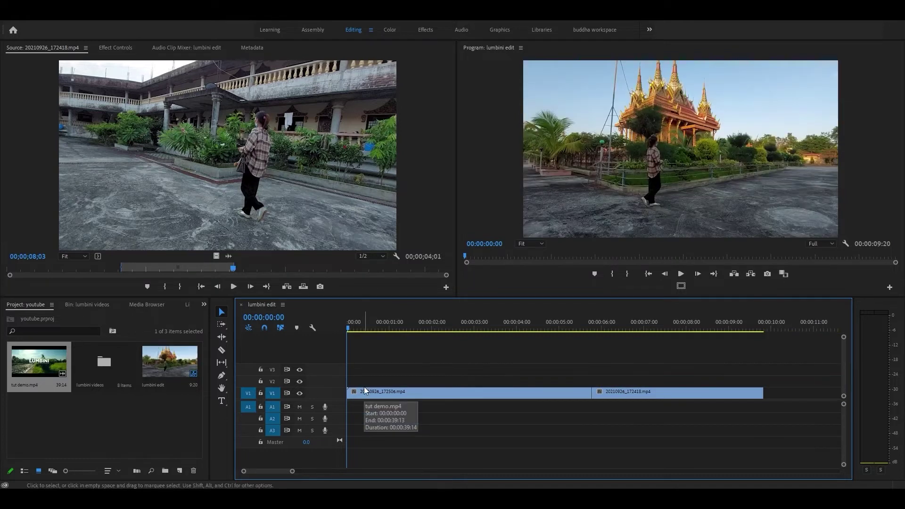
- Drag tut demo.mp4 from the Project panel to the sequence start on V2
left_click(20, 358)
left_click_drag(57, 380, 332, 414)
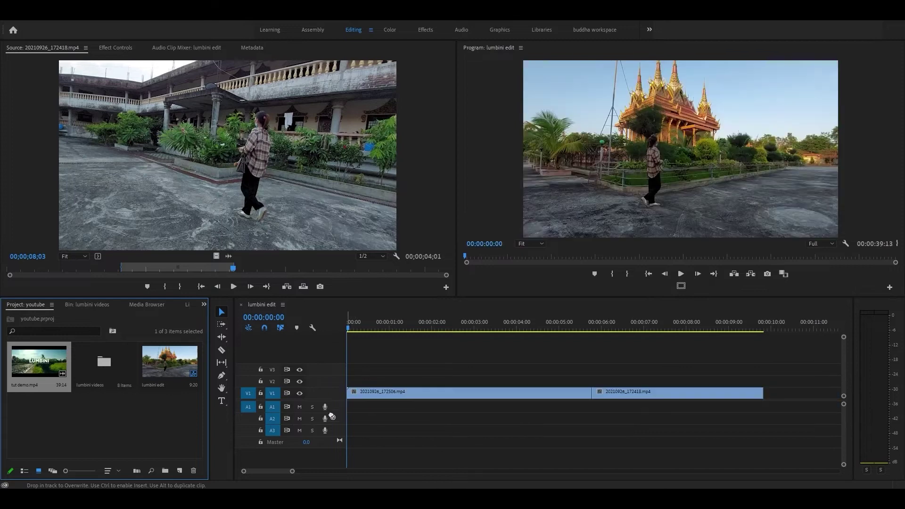
mouse_move(332, 414)
left_mouse_down()
mouse_move(352, 413)
mouse_move(365, 380)
left_mouse_up()
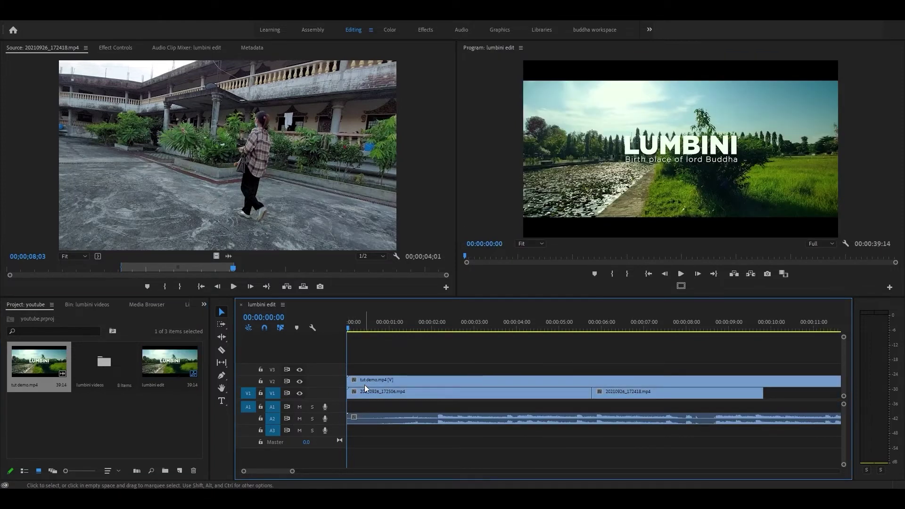
- Try moving the tut demo clip from V2 down onto V1, then undo it
left_click(634, 393)
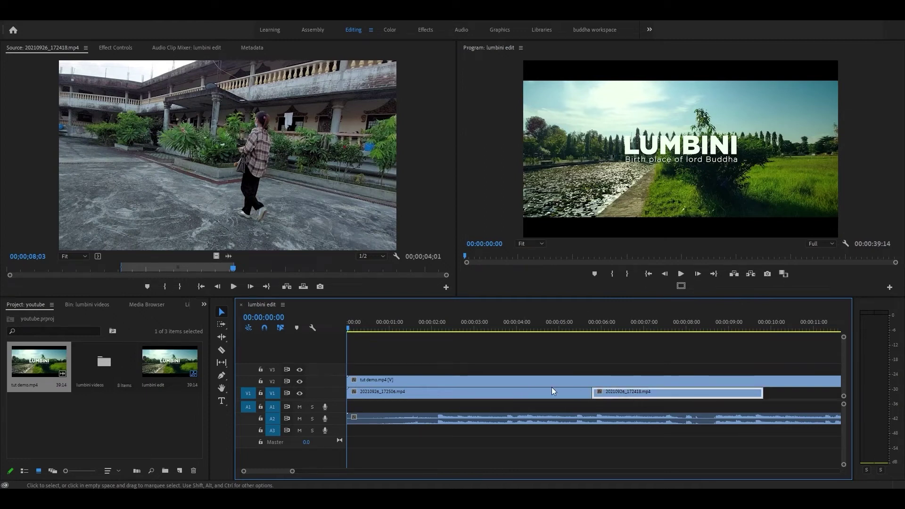
left_click(373, 390)
left_click(376, 379)
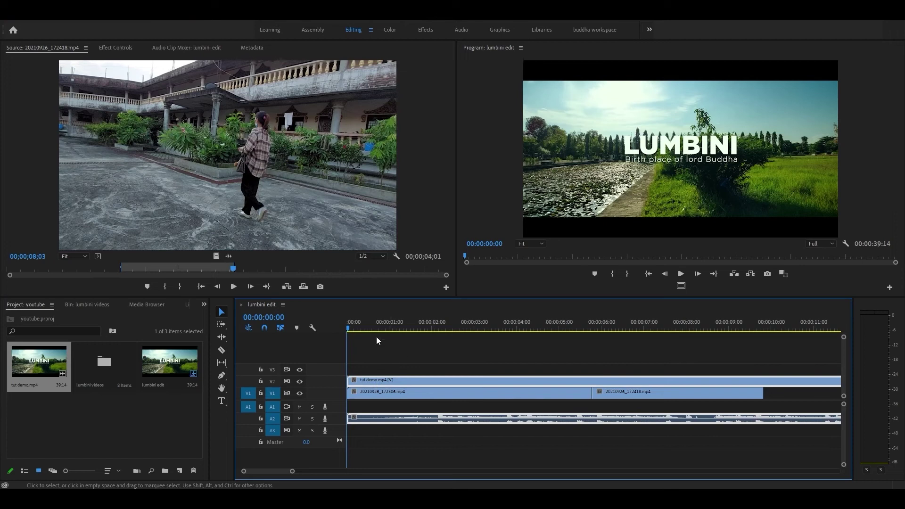
left_click_drag(372, 382, 369, 395)
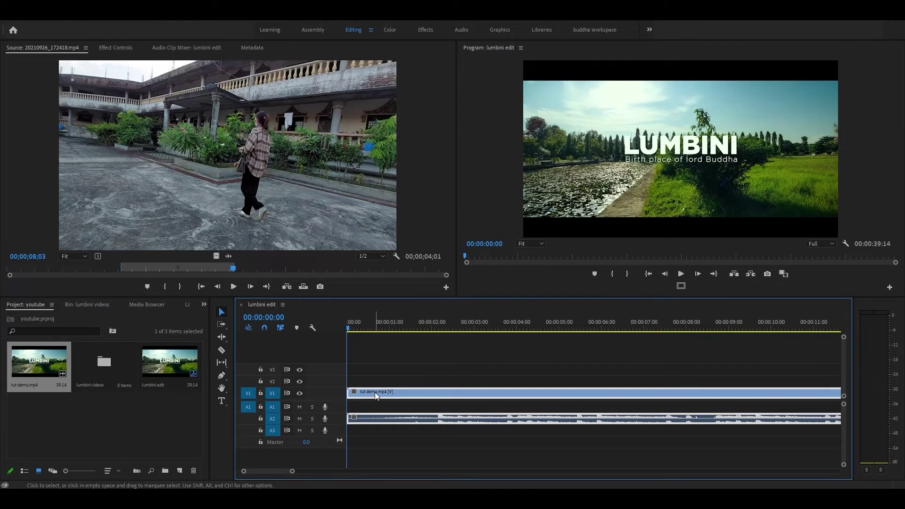
key("ctrl+z")
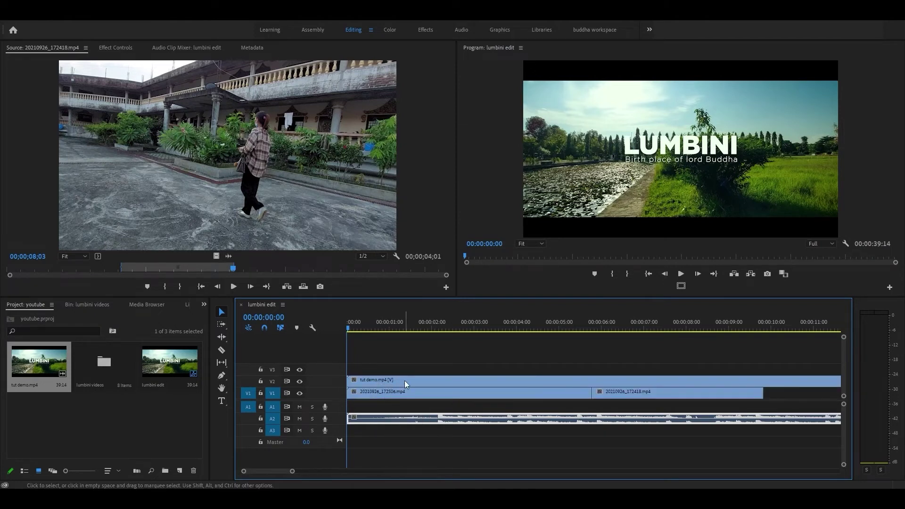
- Unlink tut demo, delete its V2 video, and move its audio from A2 to A1
left_click(394, 370)
left_click(392, 380)
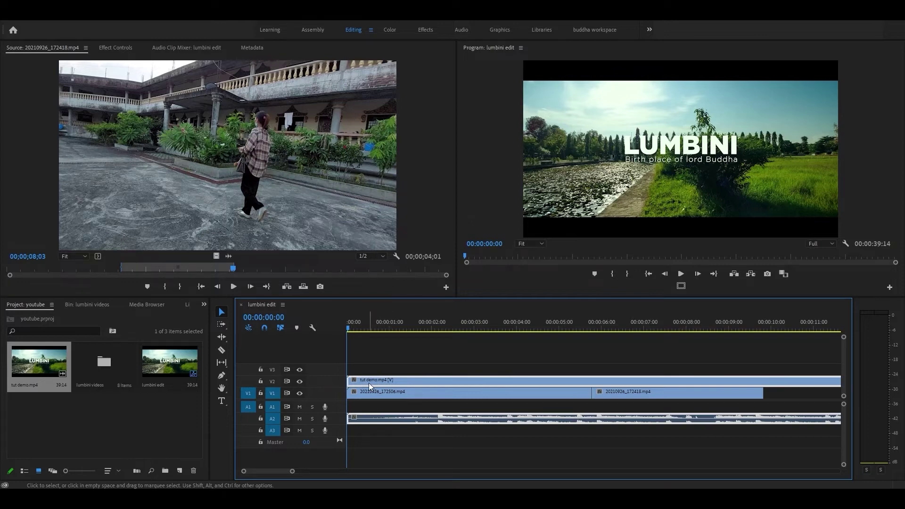
right_click(393, 379)
left_click(424, 171)
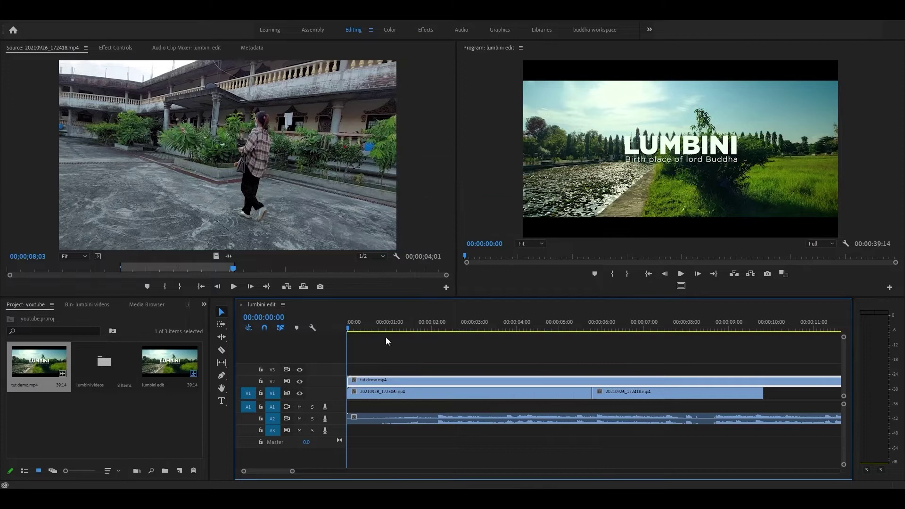
left_click(388, 372)
left_click(399, 378)
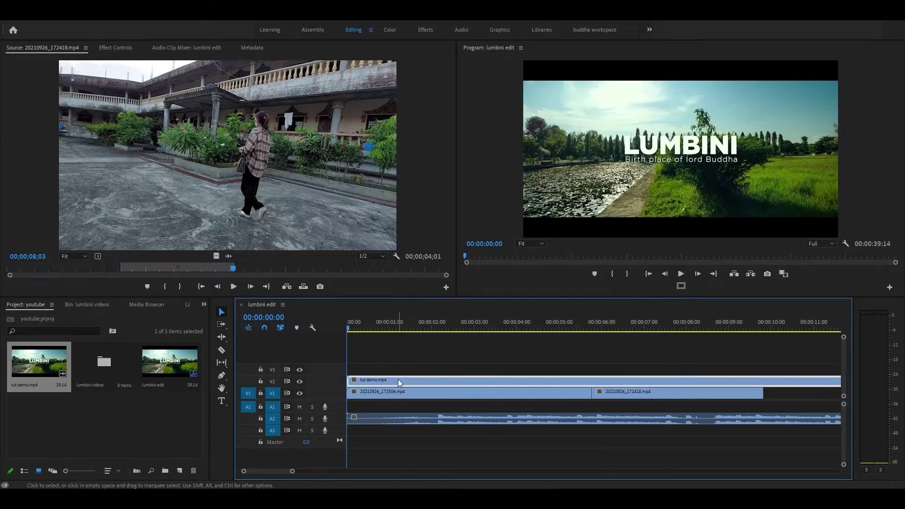
key("Delete")
left_click_drag(377, 417, 375, 406)
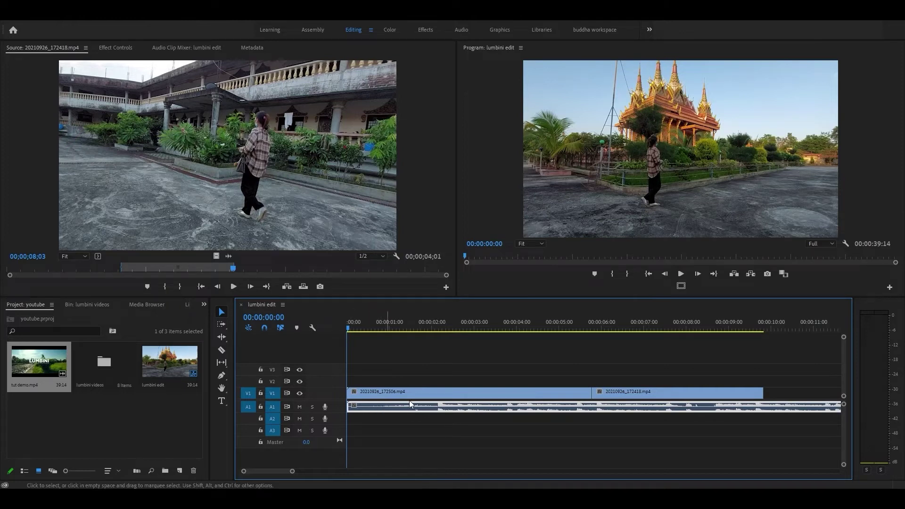
key("space")
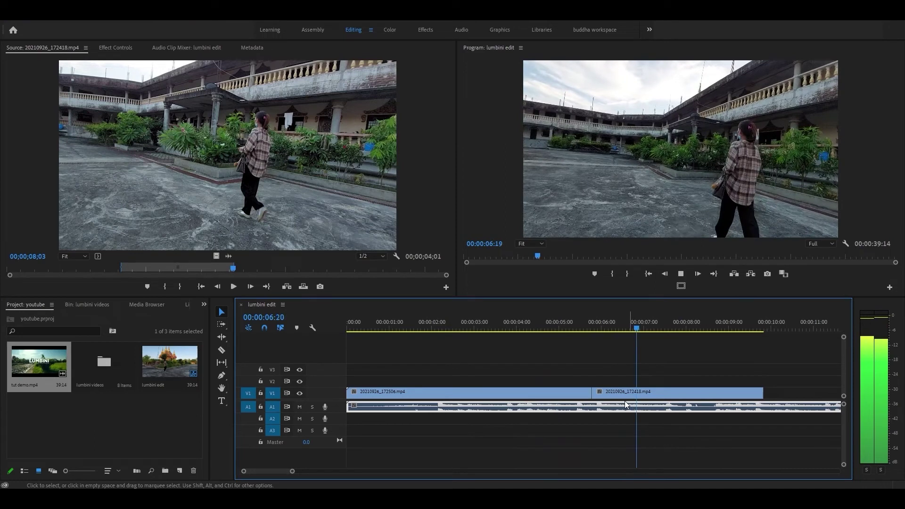
key("space")
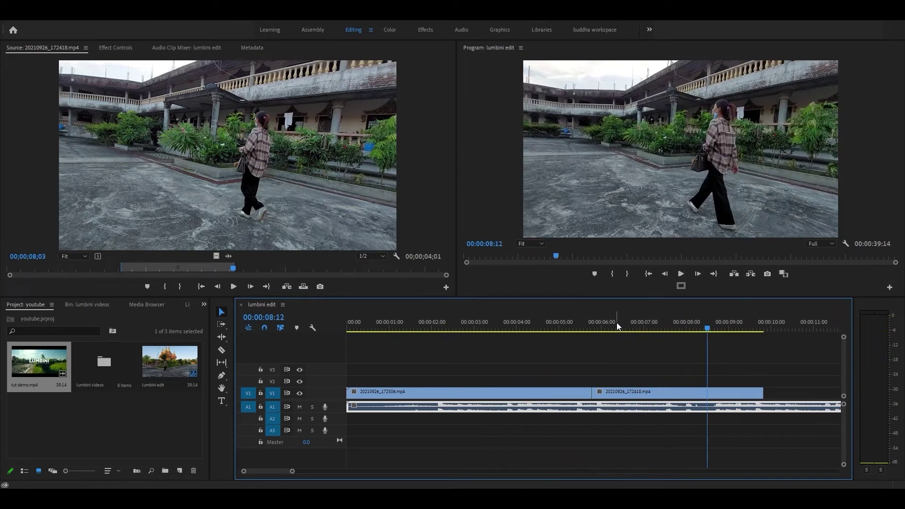
key("Home")
key("space")
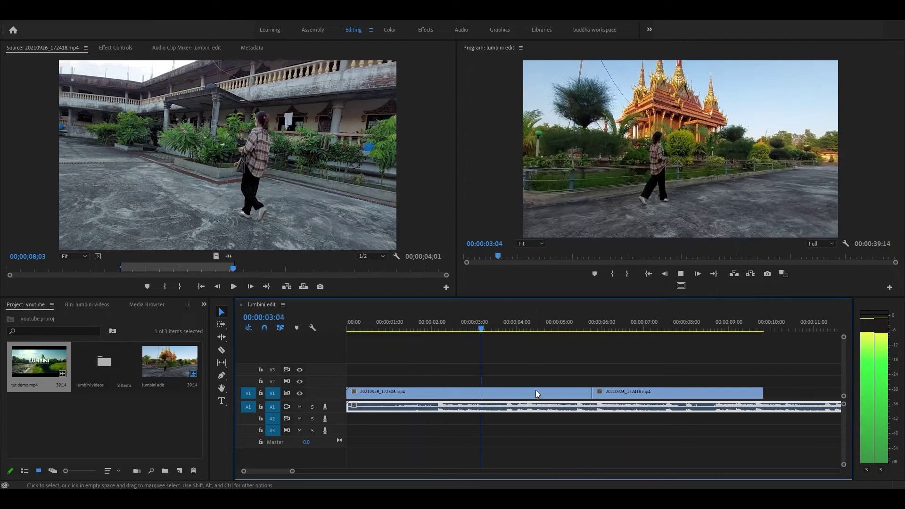
key("space")
left_click(483, 330)
left_click(578, 392)
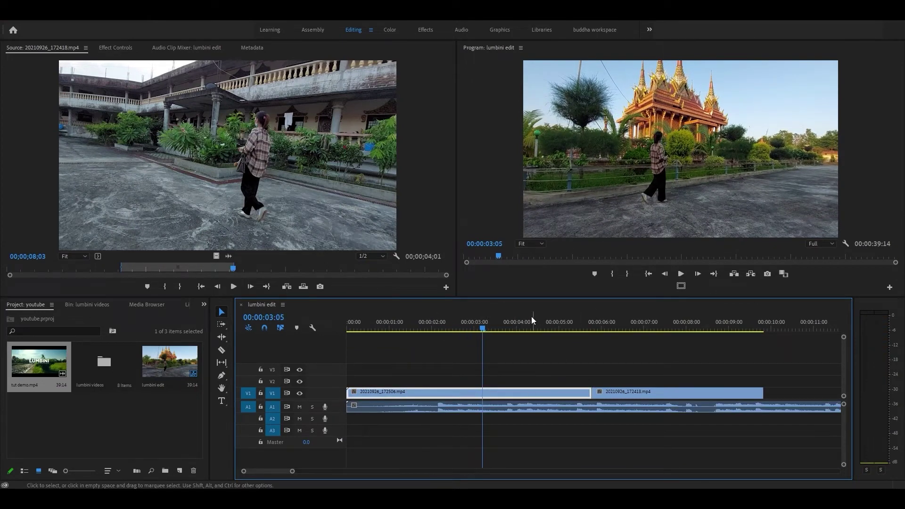
- Preview the sequence from the start, park the playhead at 00:00:02:04, and save the project
left_click_drag(535, 324, 357, 351)
key("space")
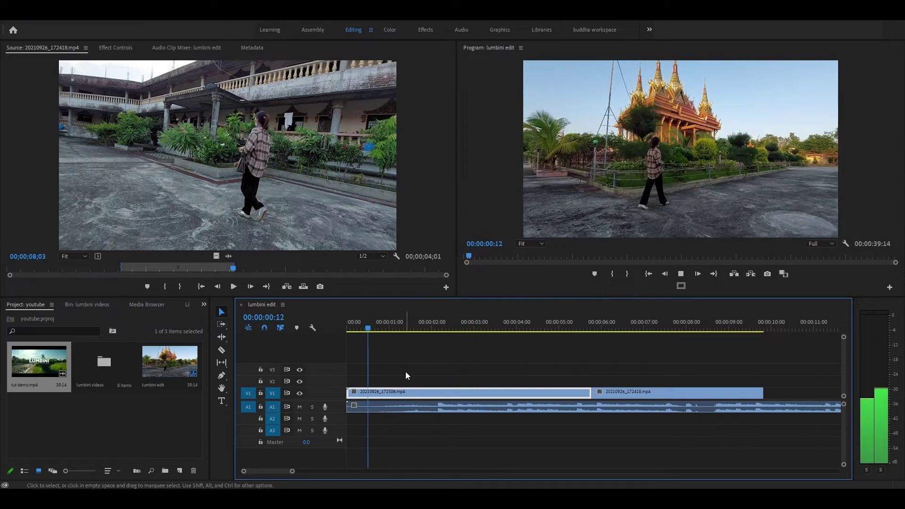
key("space")
left_click_drag(451, 340, 438, 336)
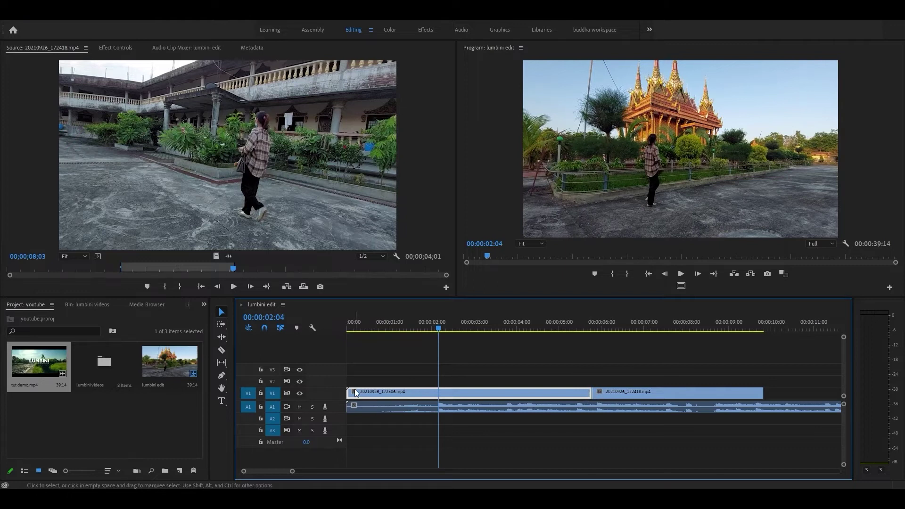
key("ctrl+s")
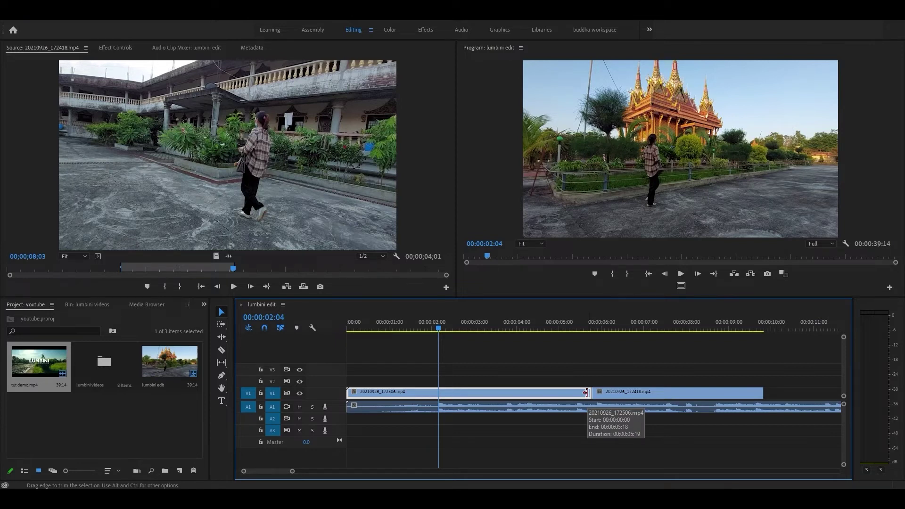
- Trim the first V1 clip's end back to the playhead at 00:00:02:04
left_click(586, 393)
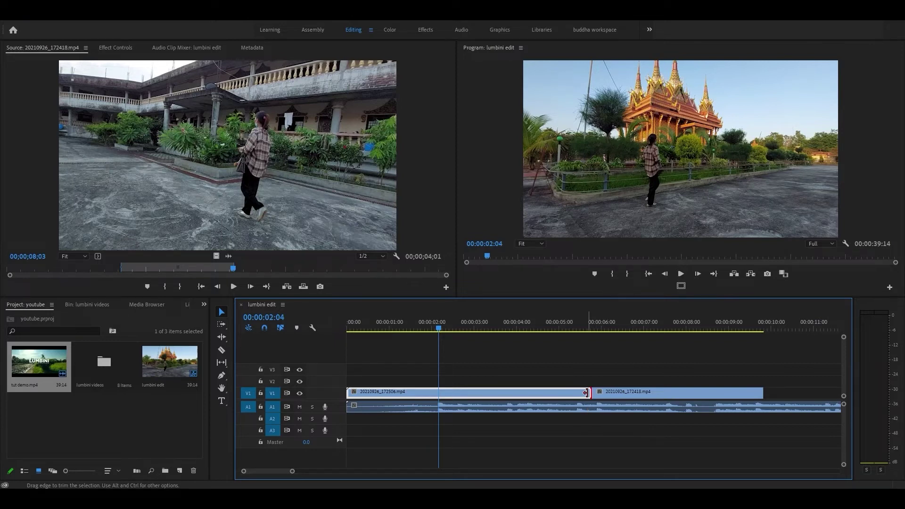
mouse_move(586, 392)
left_mouse_down()
mouse_move(322, 395)
mouse_move(433, 392)
left_mouse_up()
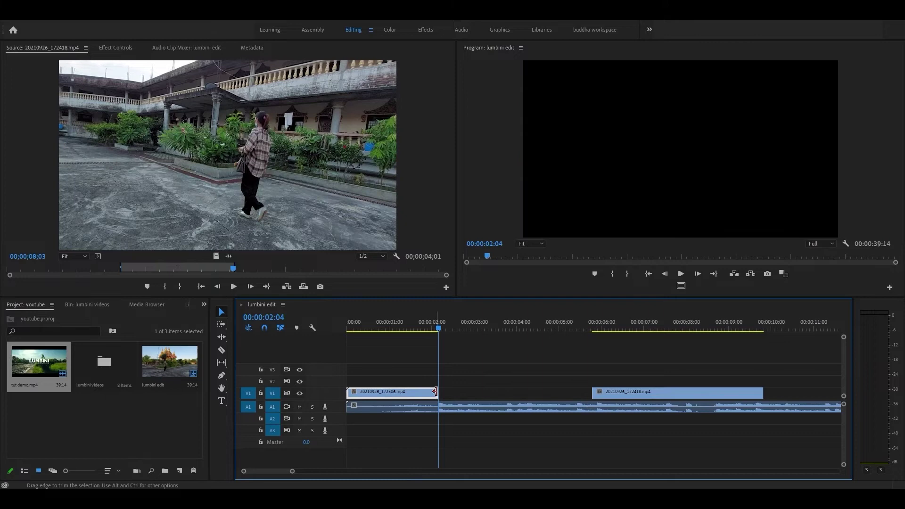
left_click_drag(440, 330, 417, 332)
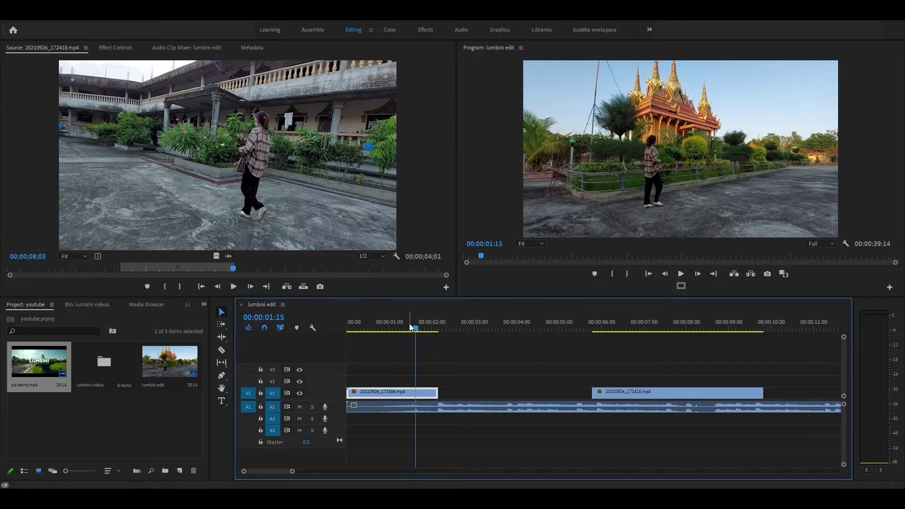
- Slide 20210926_172418.mp4 left against the shortened first clip to close the gap
key("Home")
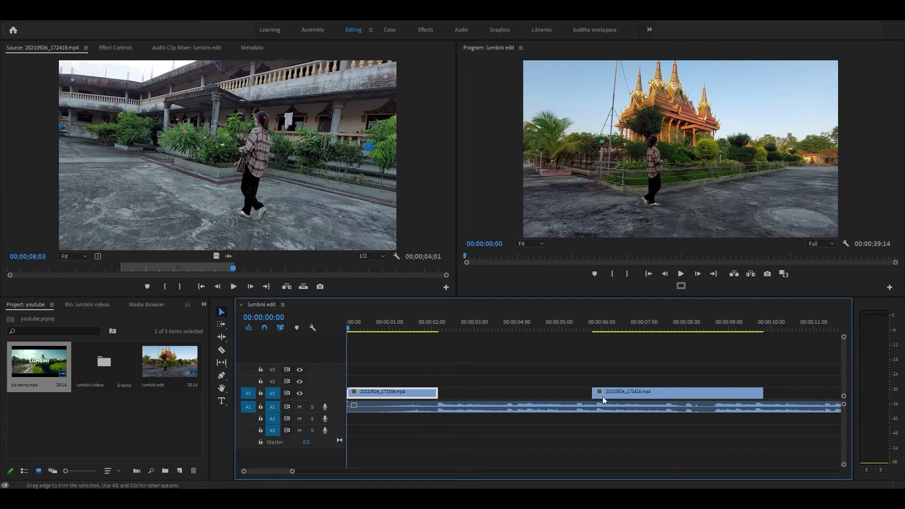
left_click_drag(610, 395, 449, 392)
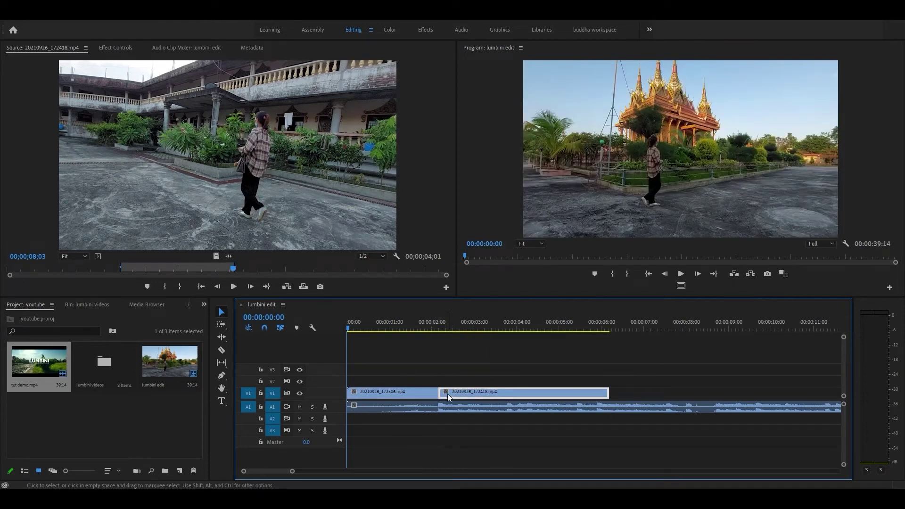
mouse_move(450, 394)
left_mouse_down()
mouse_move(481, 397)
mouse_move(457, 394)
left_mouse_up()
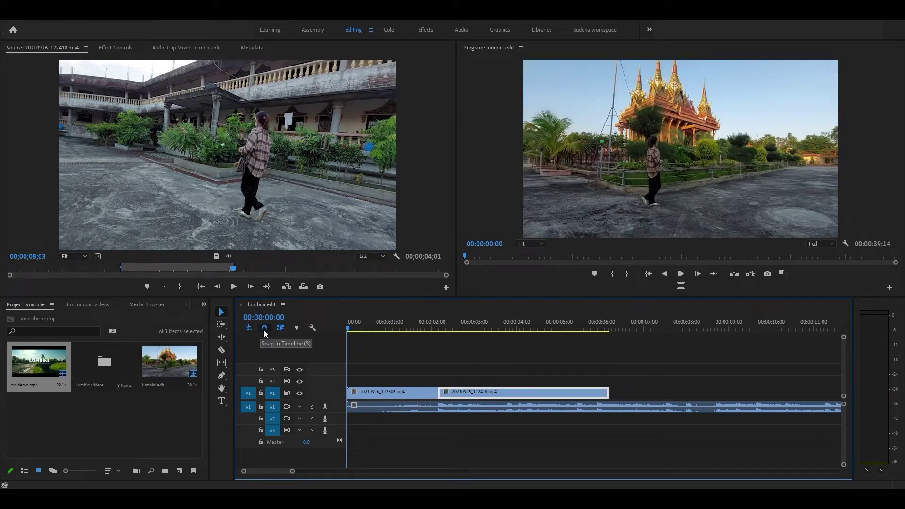
- With snapping temporarily off, set 20210926_172418.mp4 flush against the first clip
left_click(264, 329)
left_click_drag(485, 394, 475, 398)
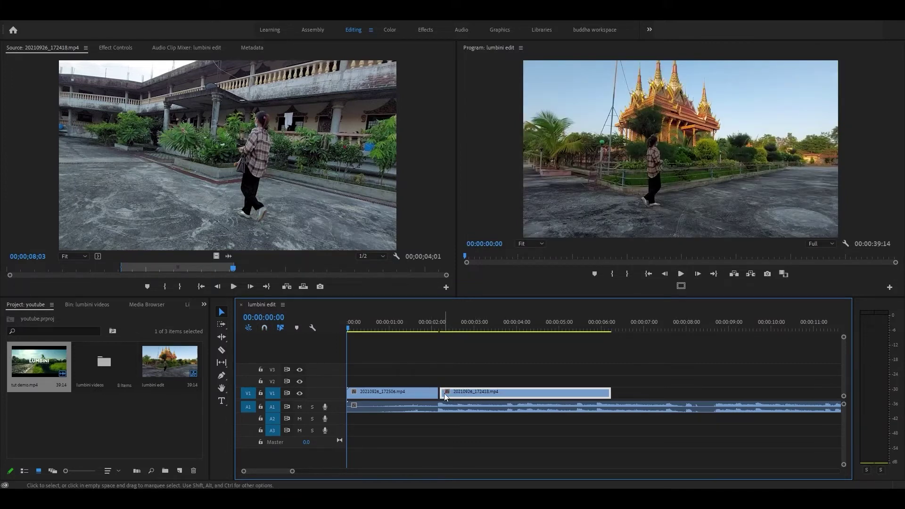
left_click_drag(444, 393, 444, 393)
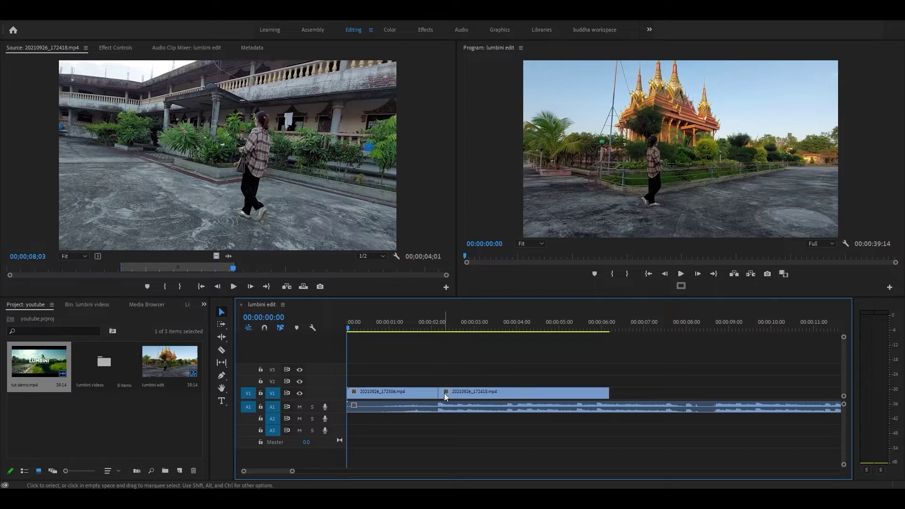
left_click(263, 329)
- Play the two-clip sequence, then park the playhead at 00:00:03:19
key("space")
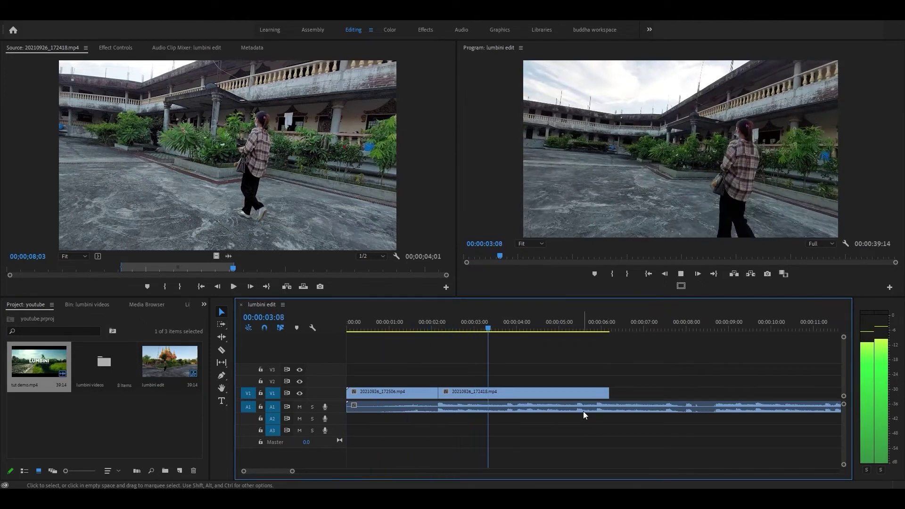
key("space")
left_click_drag(515, 329, 506, 331)
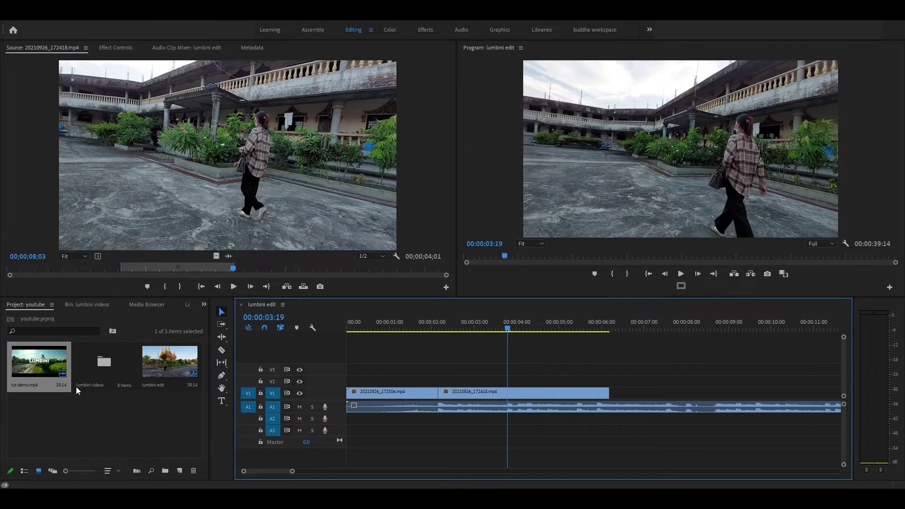
- Add 20210926_172537 from the lumbini videos bin, unlink and delete its audio, and drop it onto V1 at 00:00:03:19
left_click(80, 305)
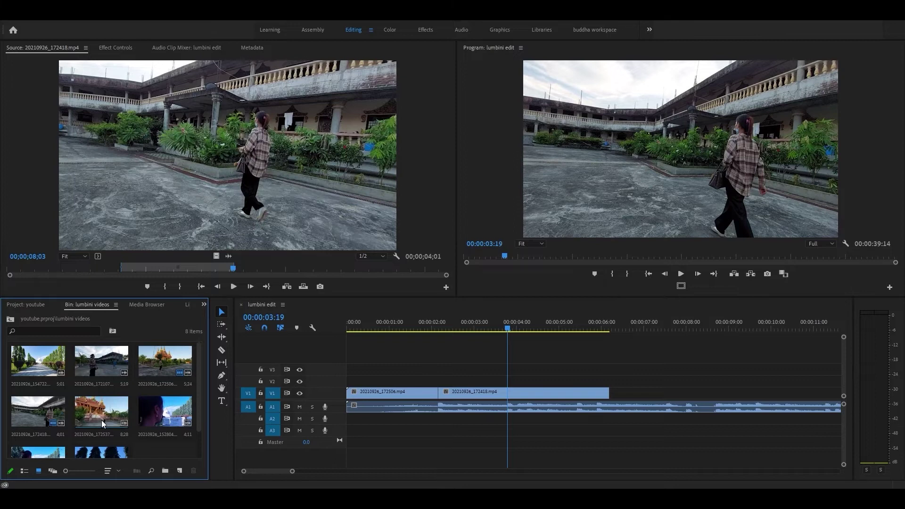
mouse_move(99, 414)
left_mouse_down()
mouse_move(514, 438)
mouse_move(541, 420)
left_mouse_up()
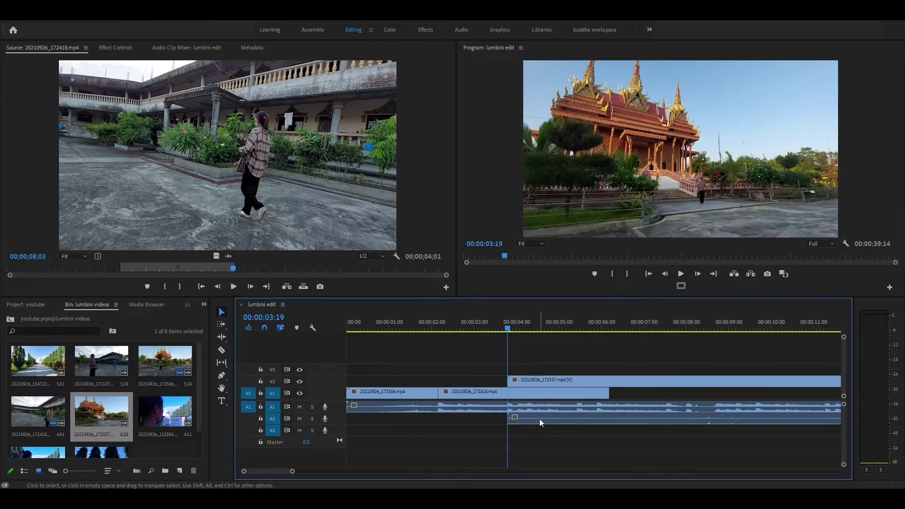
right_click(539, 418)
left_click(563, 170)
left_click(558, 418)
key("Delete")
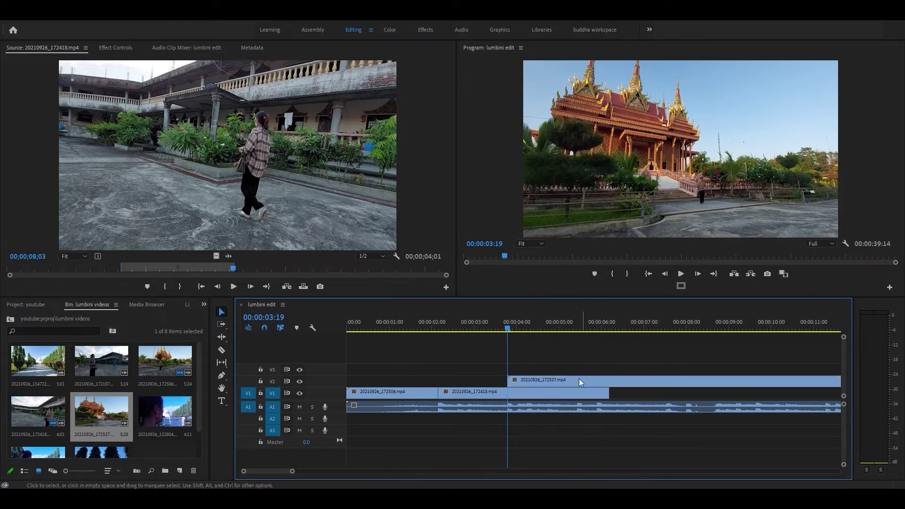
left_click_drag(540, 381, 540, 393)
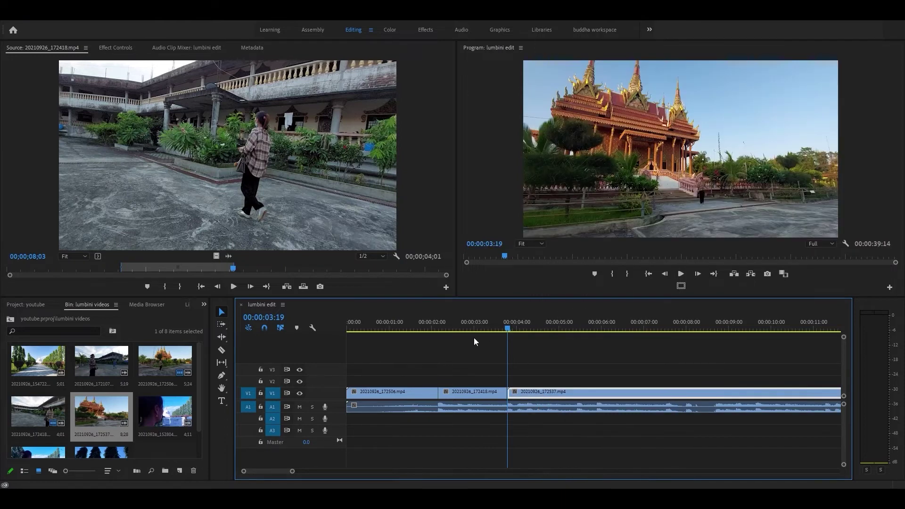
- Play back across the new cut and zoom the timeline out
left_click_drag(502, 326, 470, 328)
key("space")
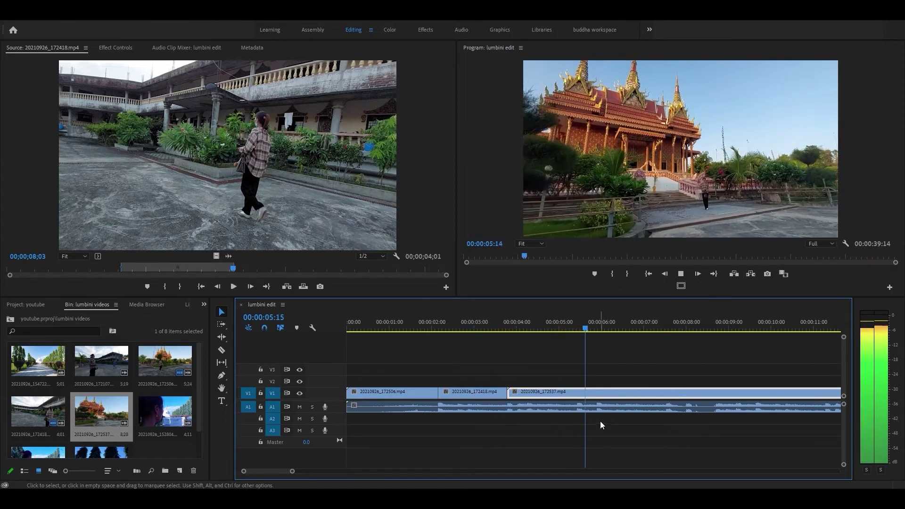
key("space")
key("minus")
key("minus")
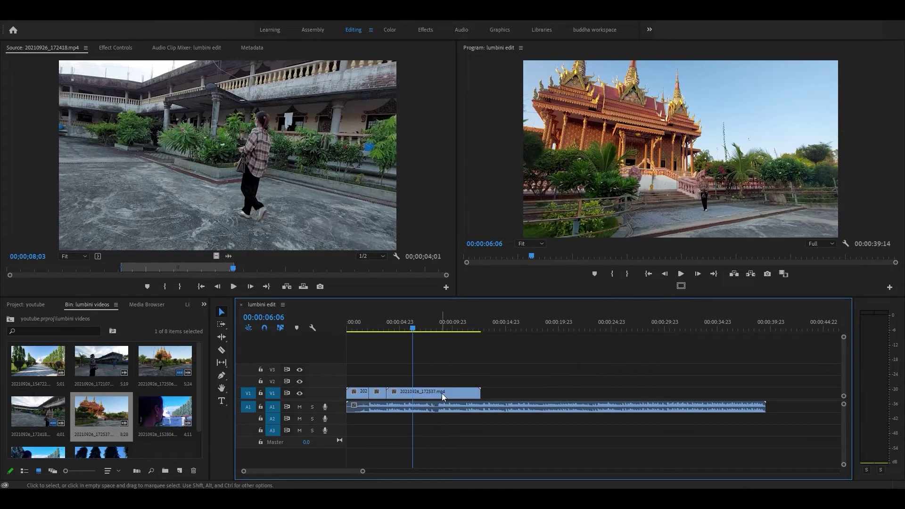
- Place tut demo.mp4 on V1/A1 after a gap, starting around 53 seconds
left_click(431, 391)
left_click(34, 304)
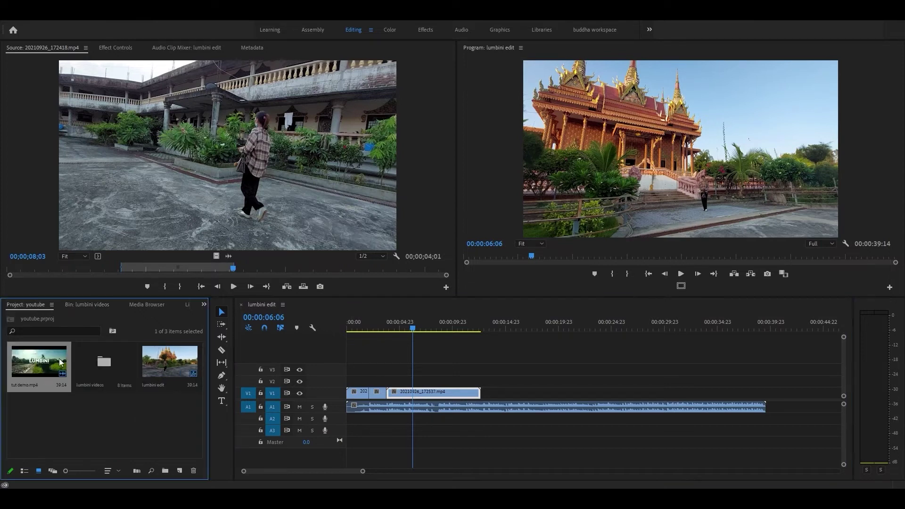
key("minus")
key("minus")
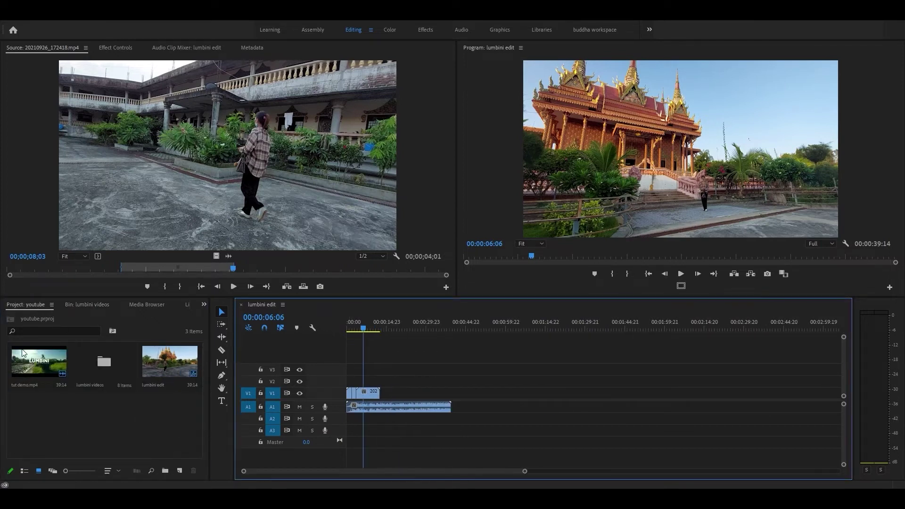
left_click_drag(39, 361, 474, 420)
left_click_drag(489, 406, 489, 406)
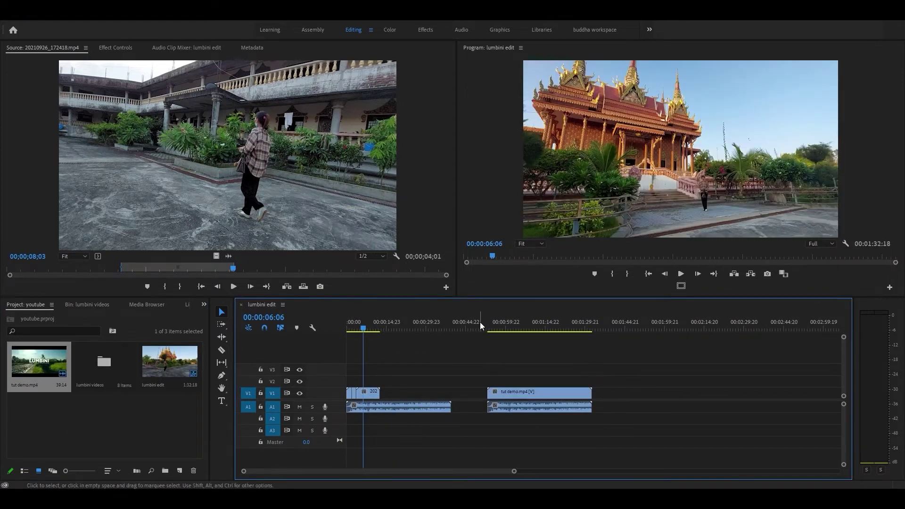
left_click_drag(480, 322, 486, 325)
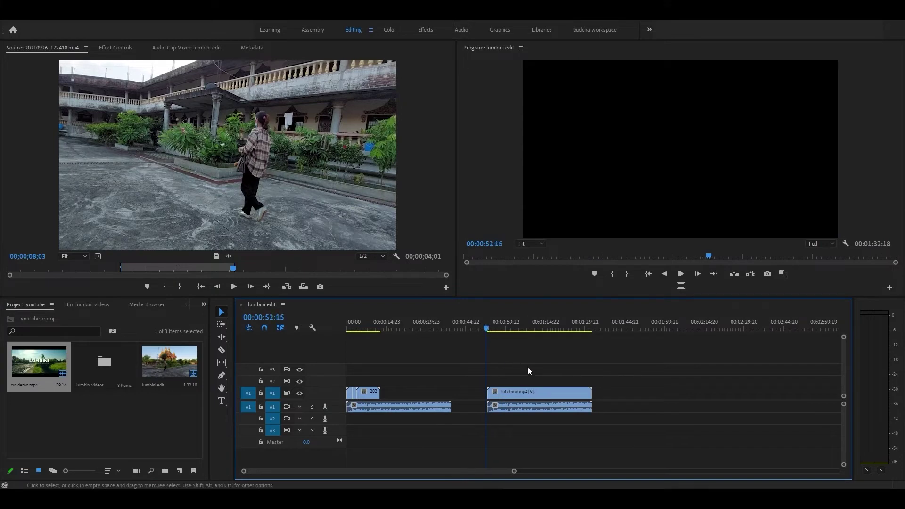
- Jump to the start of the tut demo clip and play it through
key("=")
key("=")
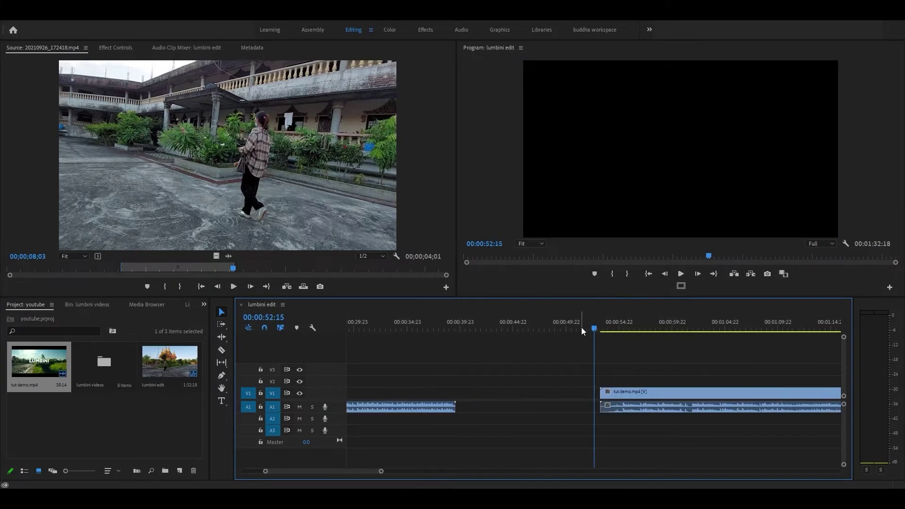
key("Down")
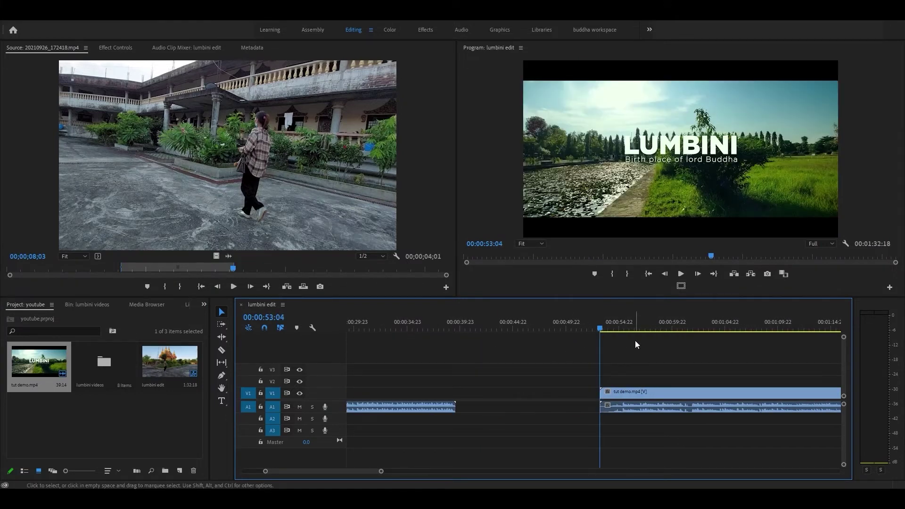
key("space")
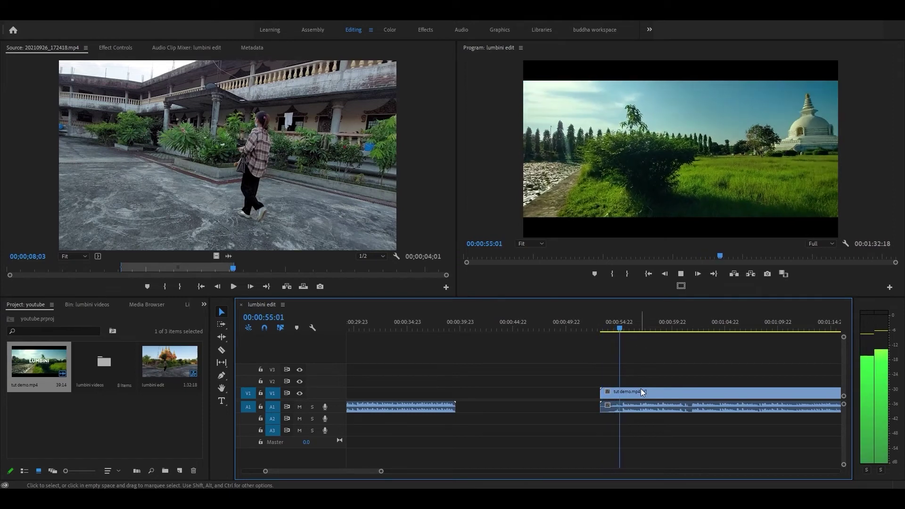
left_click(675, 391)
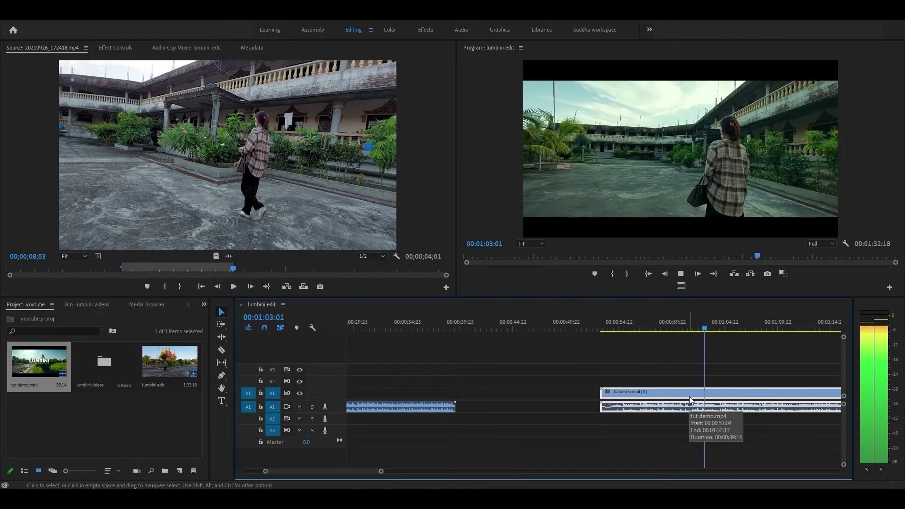
key("minus")
key("minus")
key("equal")
key("equal")
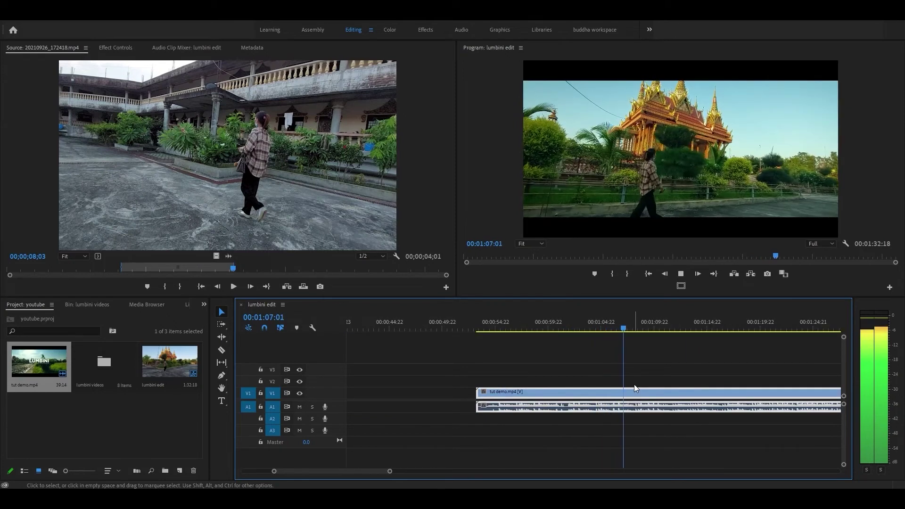
key("minus")
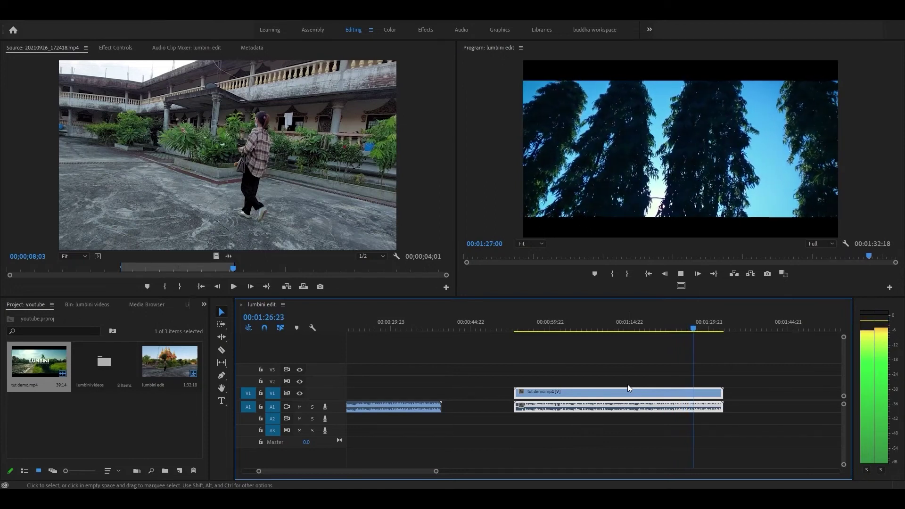
- Stop playback and scrub back through tut demo from 00:00:59:10 to about 55 seconds
left_click(726, 363)
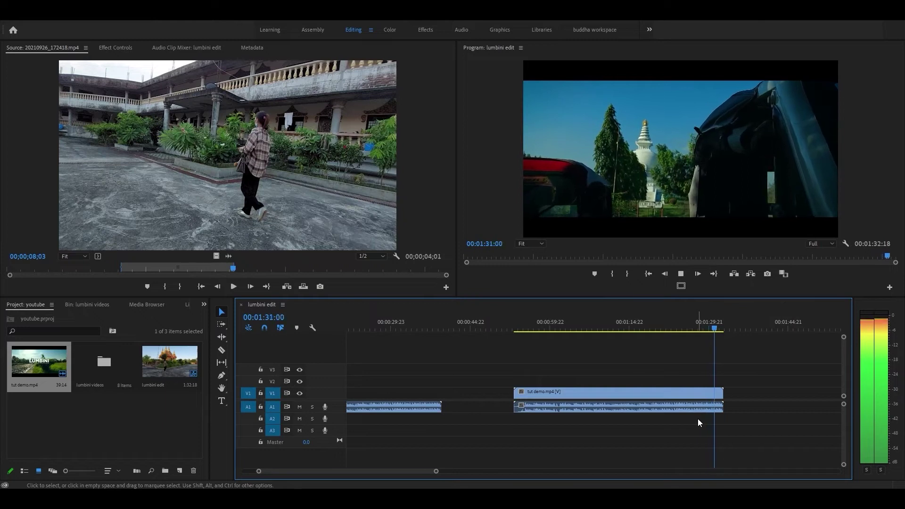
key("space")
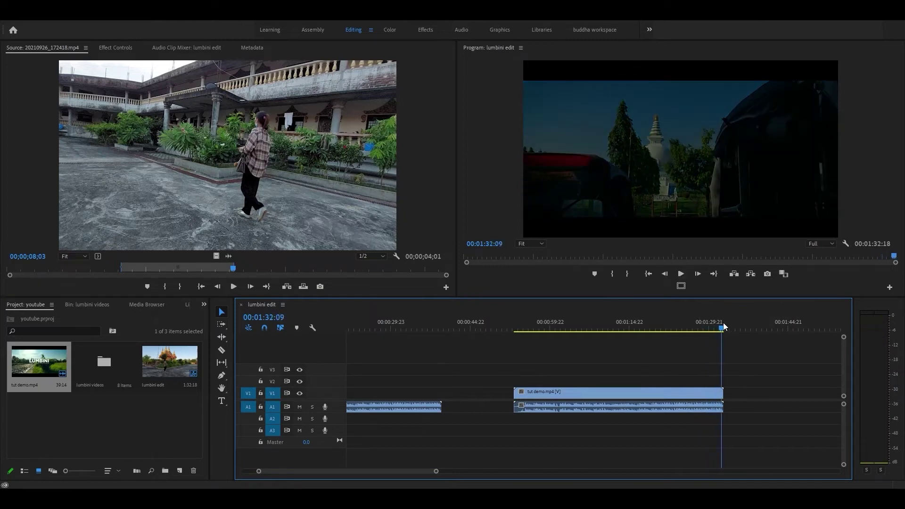
left_click(622, 392)
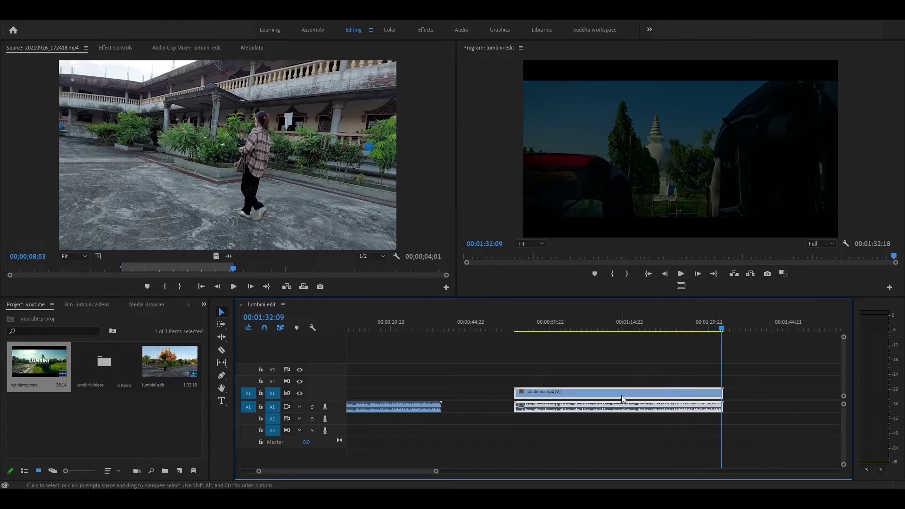
mouse_move(545, 320)
left_mouse_down()
mouse_move(563, 332)
mouse_move(548, 329)
left_mouse_up()
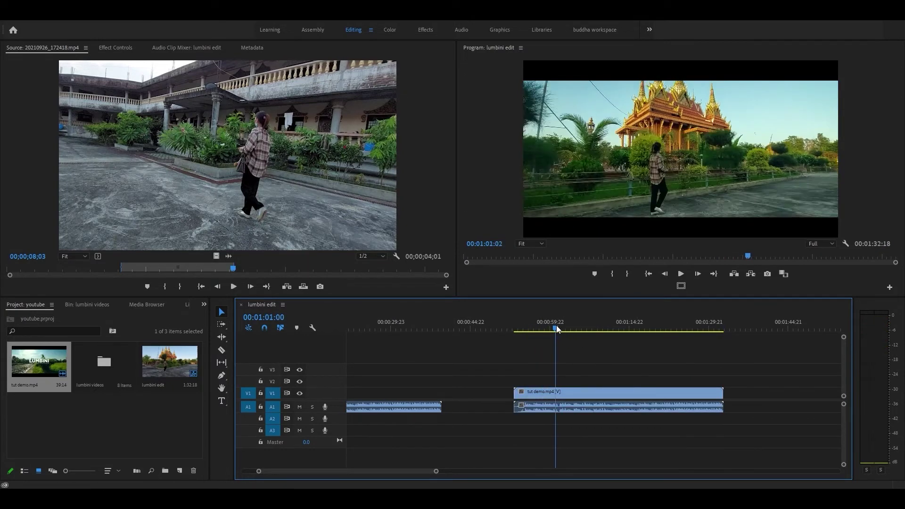
left_click(599, 398)
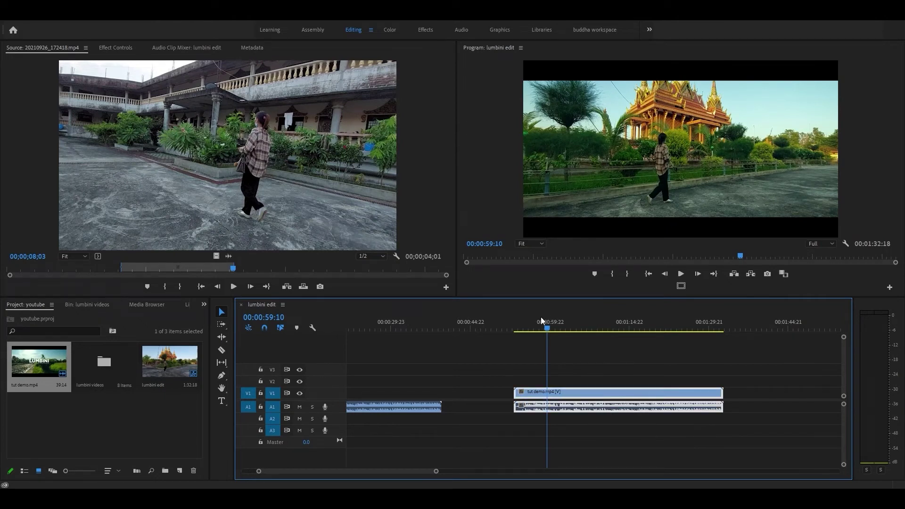
mouse_move(546, 324)
left_mouse_down()
mouse_move(527, 329)
mouse_move(551, 334)
left_mouse_up()
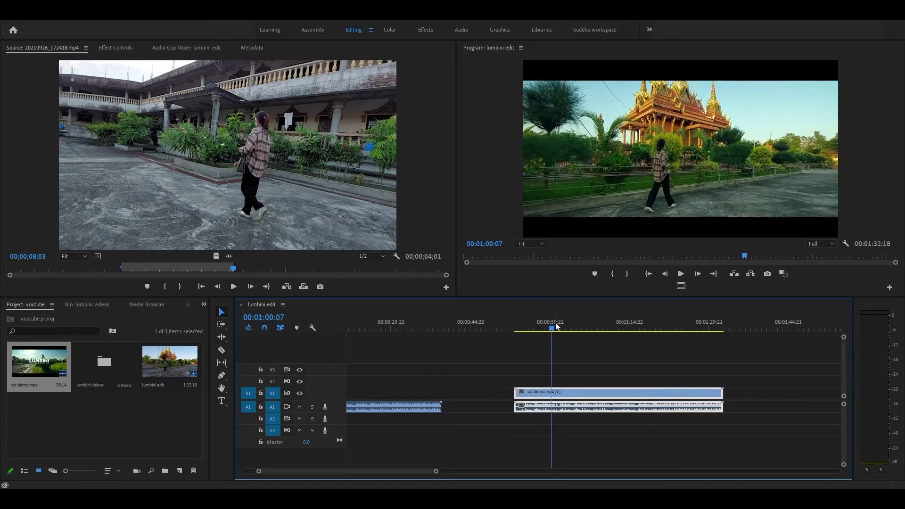
key("minus")
key("minus")
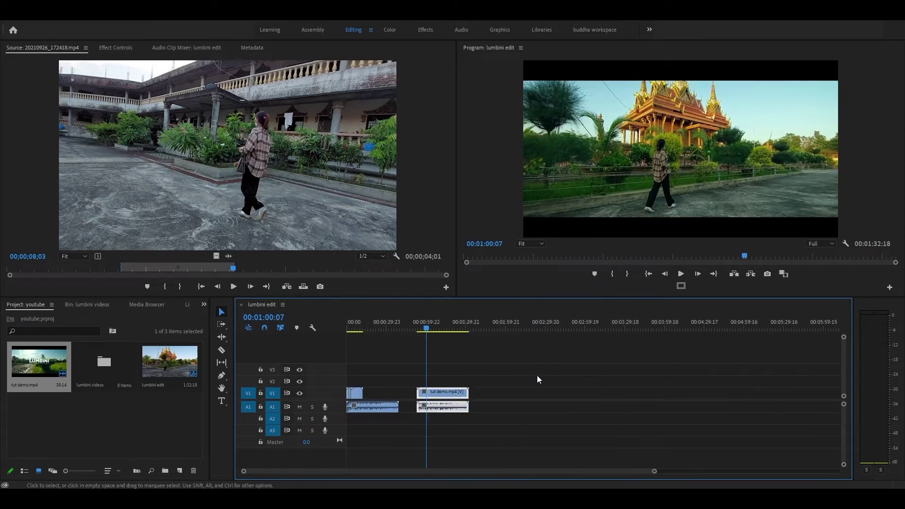
key("equal")
key("Home")
key("space")
key("equal")
key("equal")
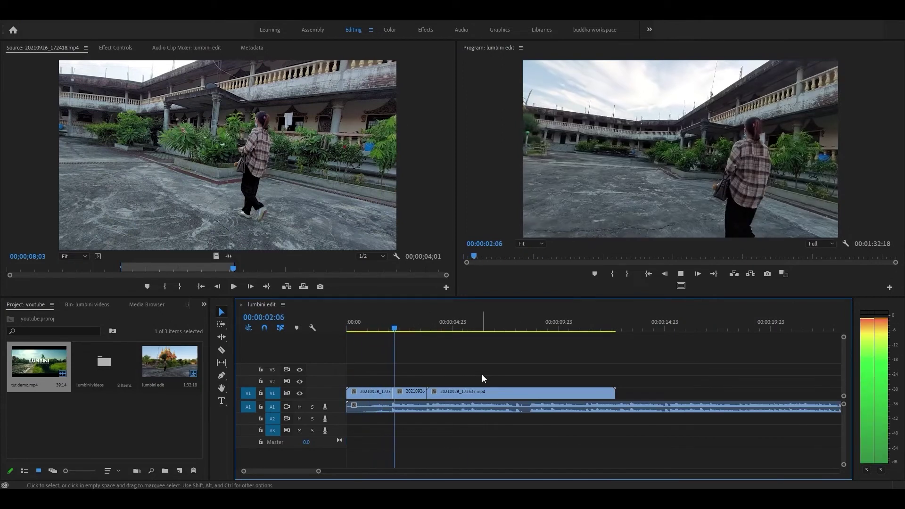
key("minus")
key("equal")
key("space")
left_click(479, 388)
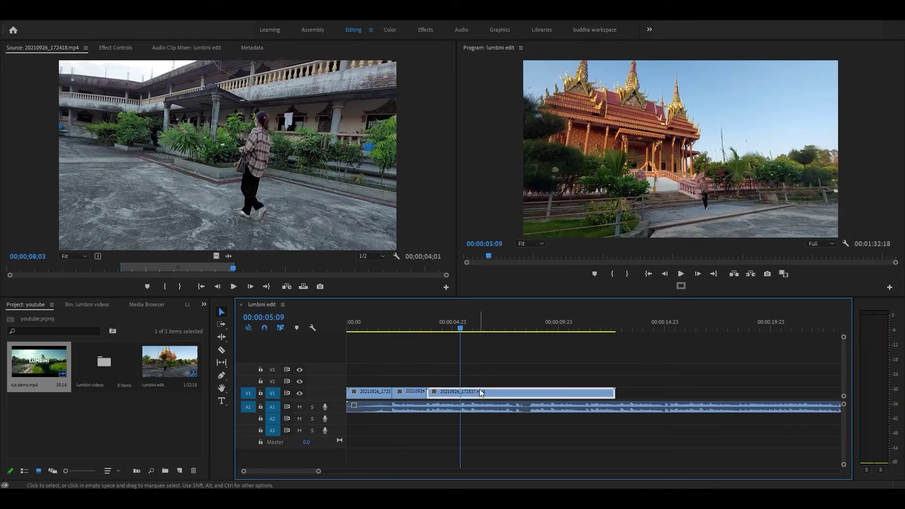
key("equal")
left_click(482, 325)
key("minus")
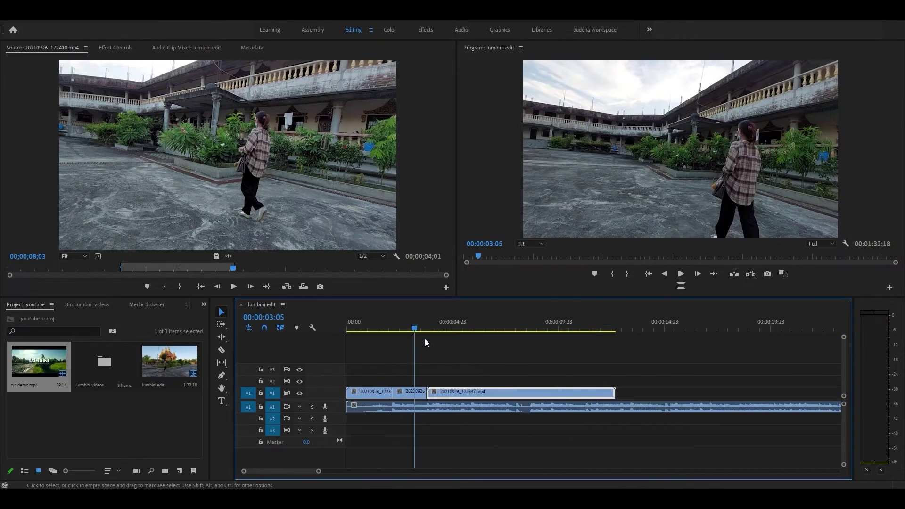
left_click_drag(418, 327, 368, 327)
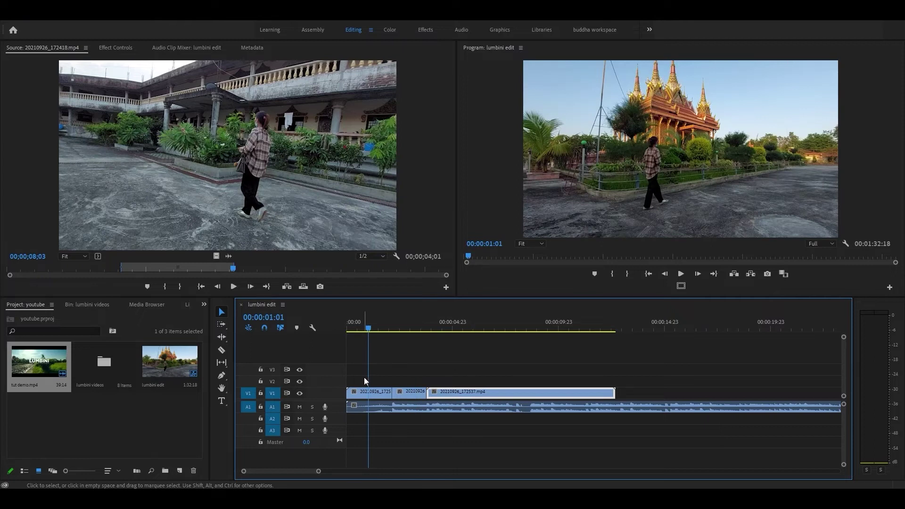
key("equal")
right_click(408, 391)
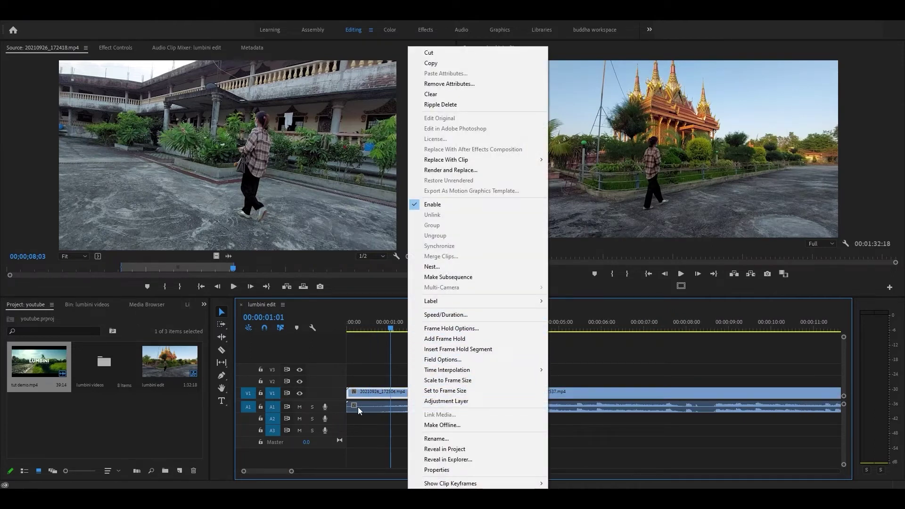
- Set the first V1 clip to 60% speed in Speed/Duration, stretching it to 00:00:03:14, and preview it
left_click(375, 389)
right_click(383, 396)
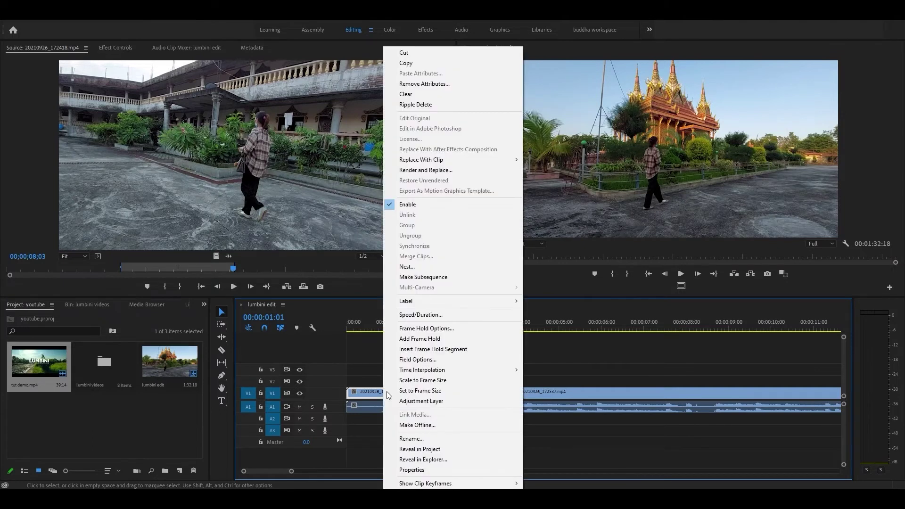
left_click(447, 315)
type("60")
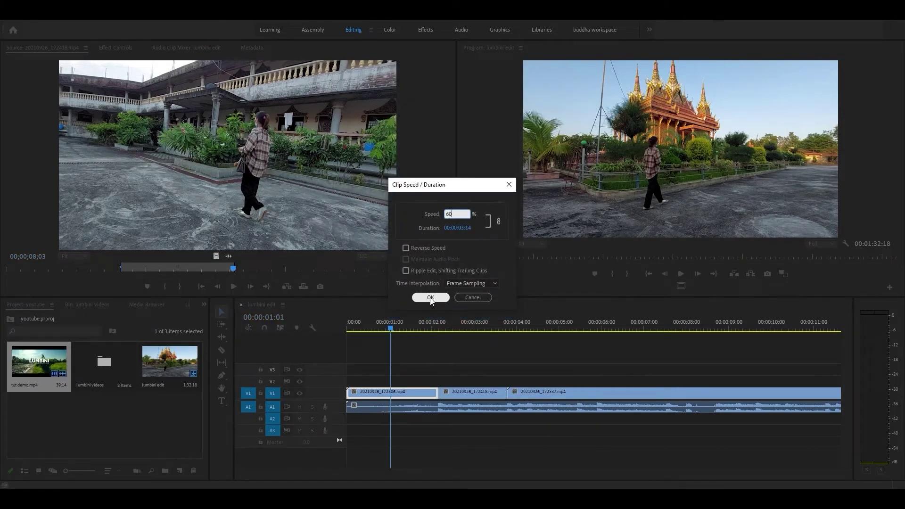
left_click(430, 297)
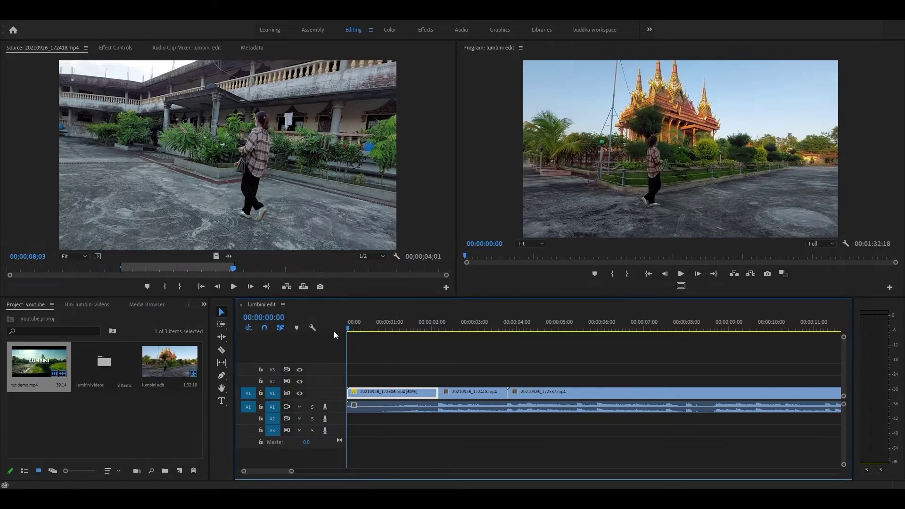
key("space")
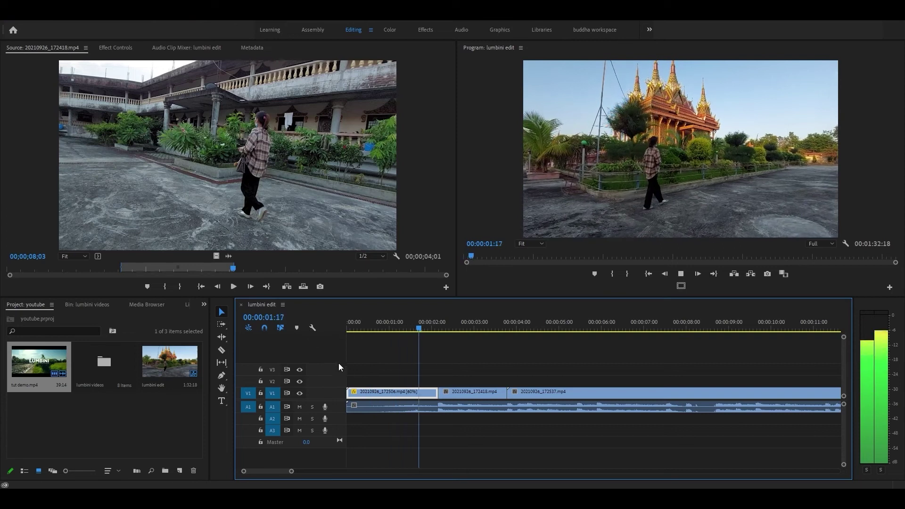
key("space")
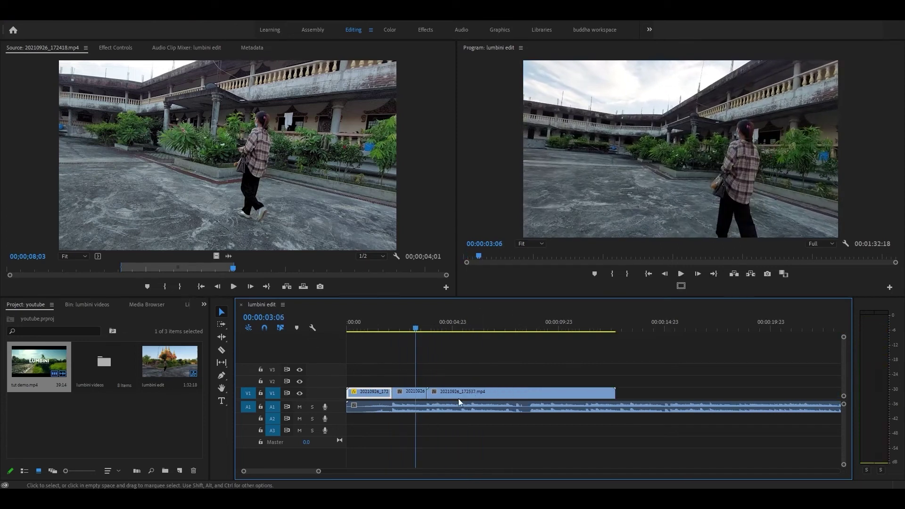
- Set 20210926_172418.mp4 to 60% speed in Speed/Duration
right_click(478, 394)
left_click(524, 317)
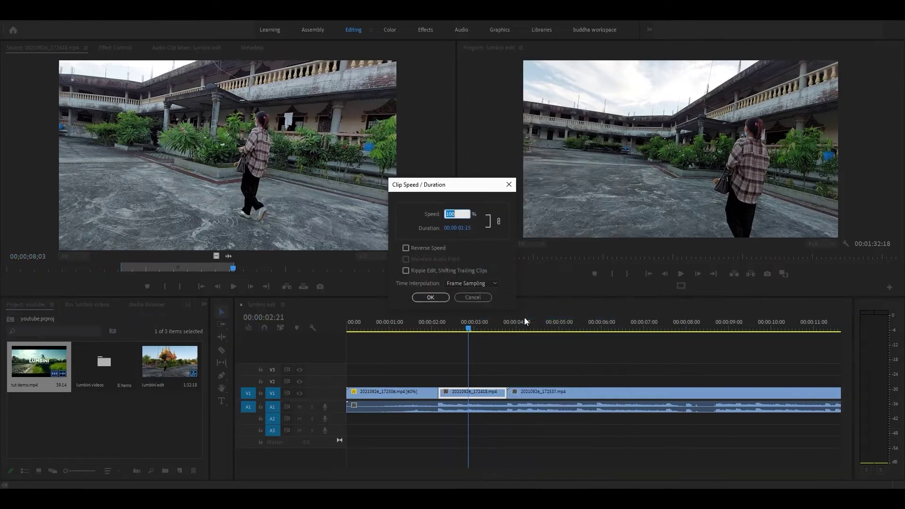
type("60")
left_click(430, 297)
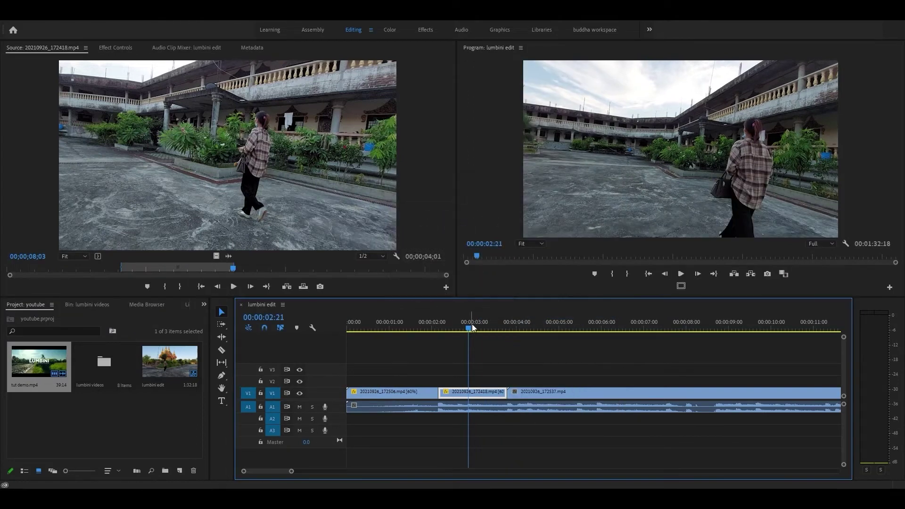
- Play and scrub through the first two slowed clips, then select the middle clip
left_click(394, 325)
key("space")
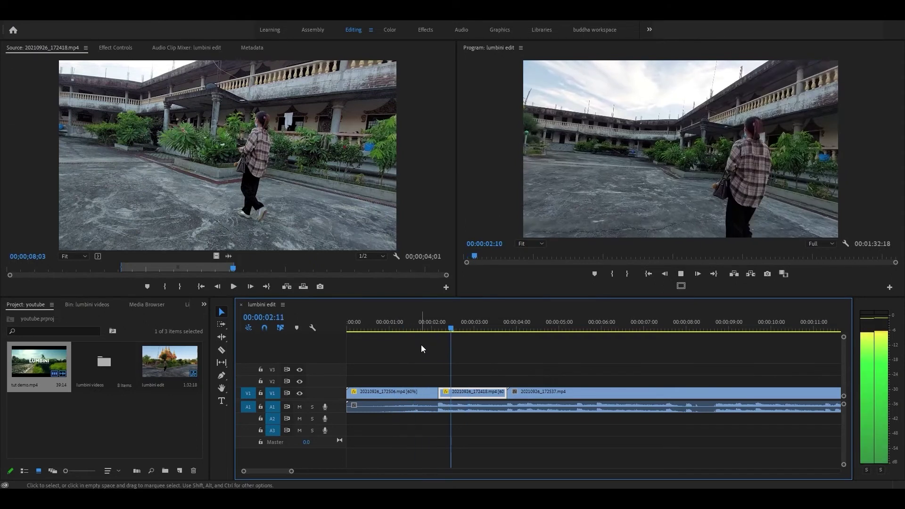
mouse_move(473, 328)
left_mouse_down()
mouse_move(414, 332)
mouse_move(423, 340)
left_mouse_up()
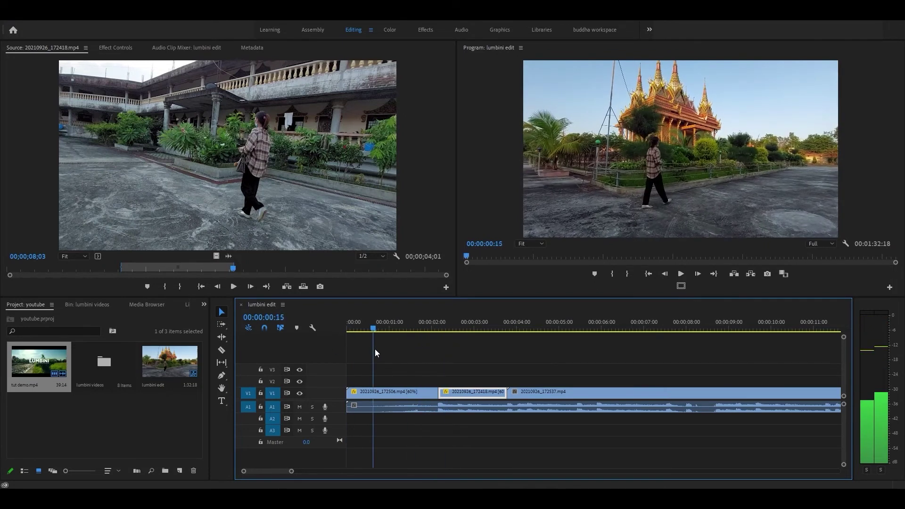
left_click_drag(423, 340, 386, 350)
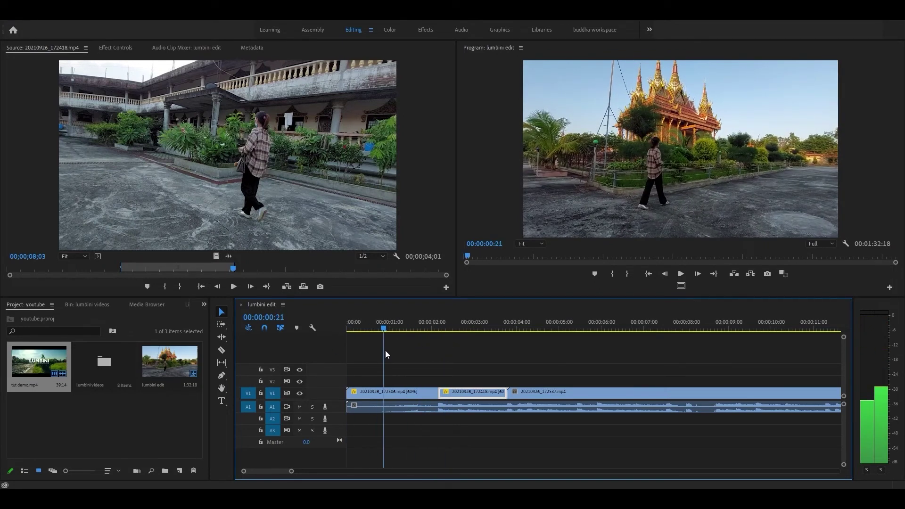
left_click_drag(386, 351, 423, 351)
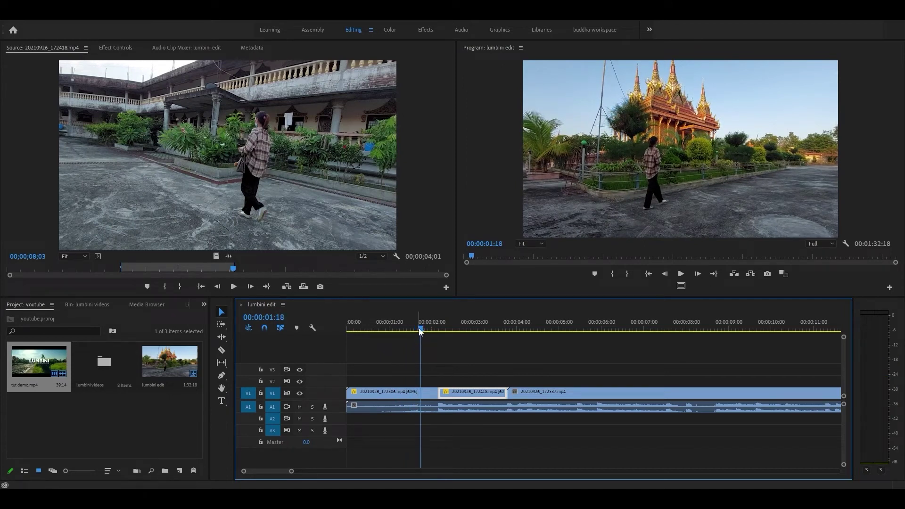
left_click_drag(420, 332, 454, 336)
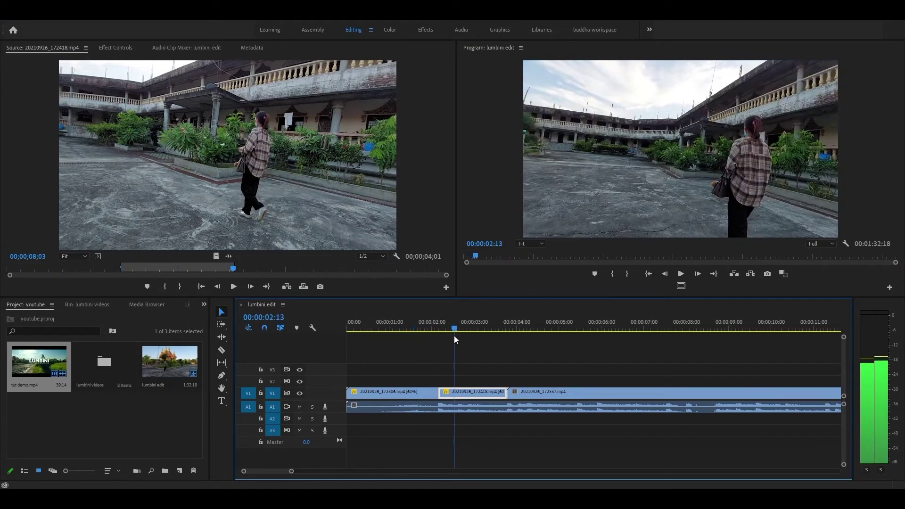
mouse_move(455, 328)
left_mouse_down()
mouse_move(474, 329)
mouse_move(456, 328)
left_mouse_up()
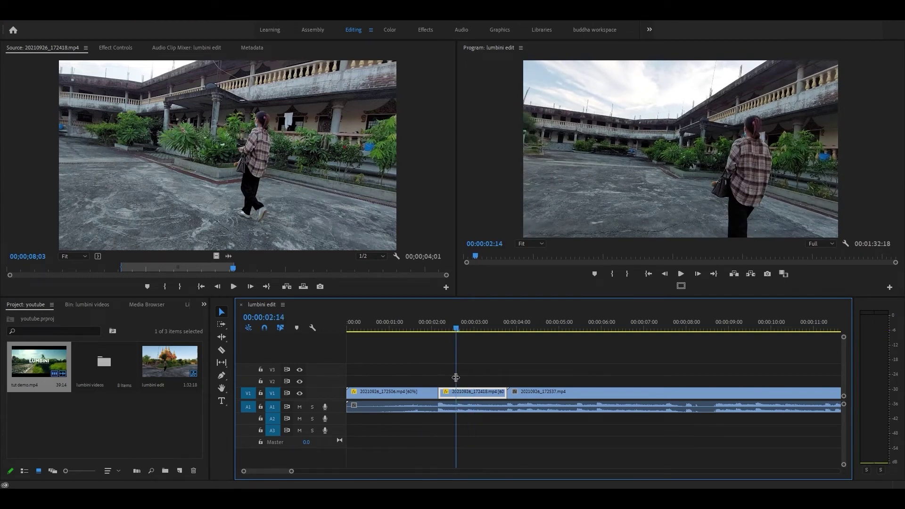
left_click(471, 392)
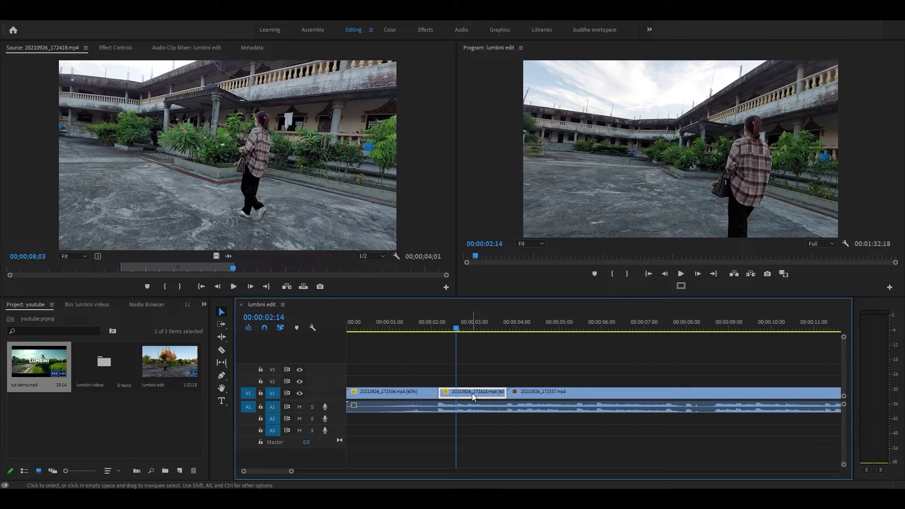
- Search the Effects panel for 'flip' and apply Horizontal Flip to the middle clip
left_click(204, 306)
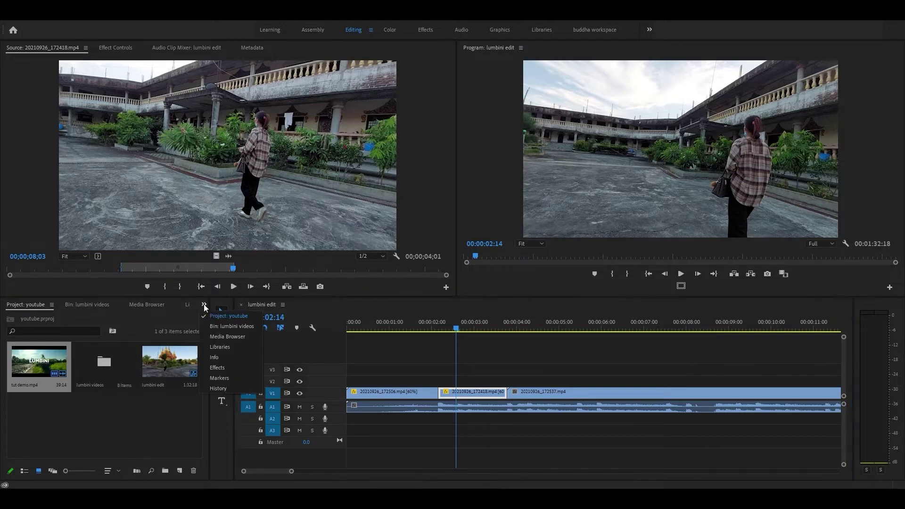
left_click(221, 368)
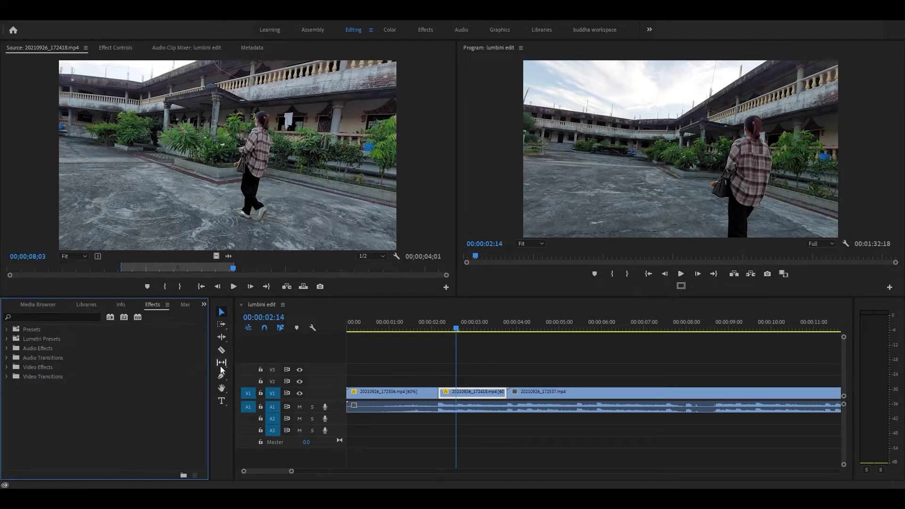
left_click(59, 316)
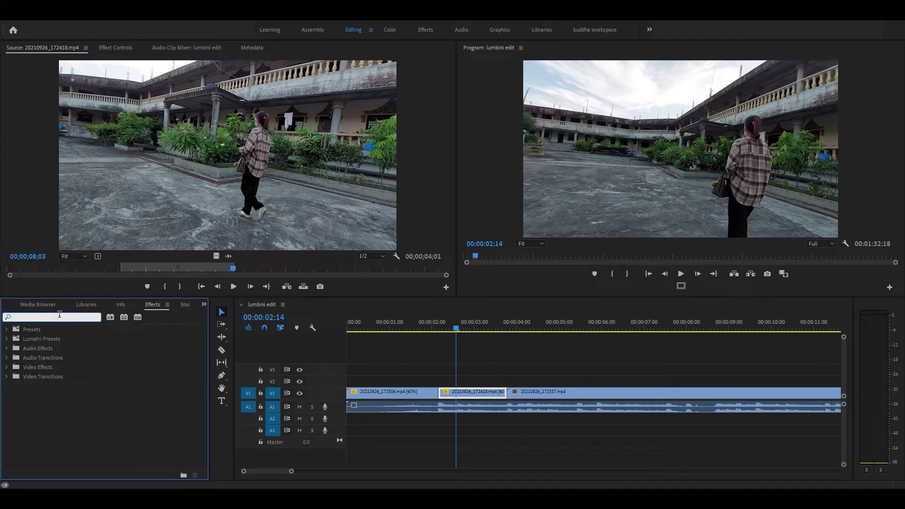
type("flip")
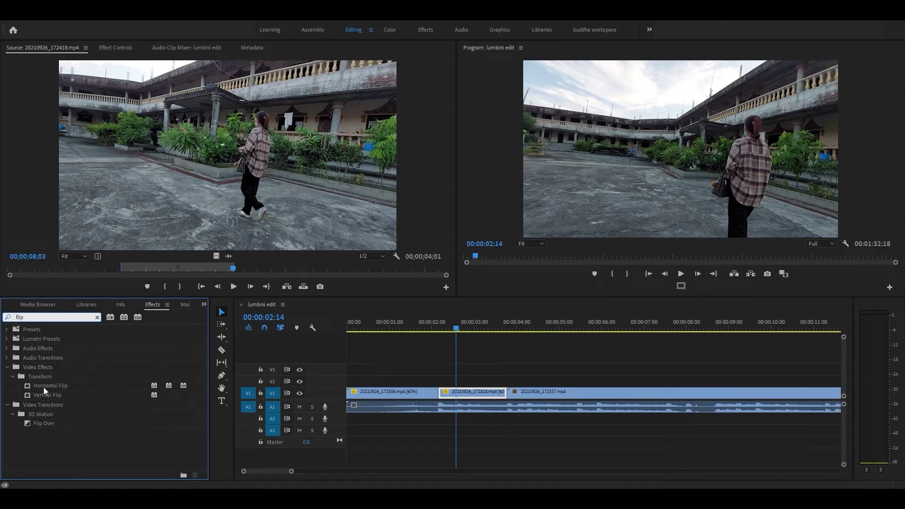
left_click_drag(38, 384, 465, 394)
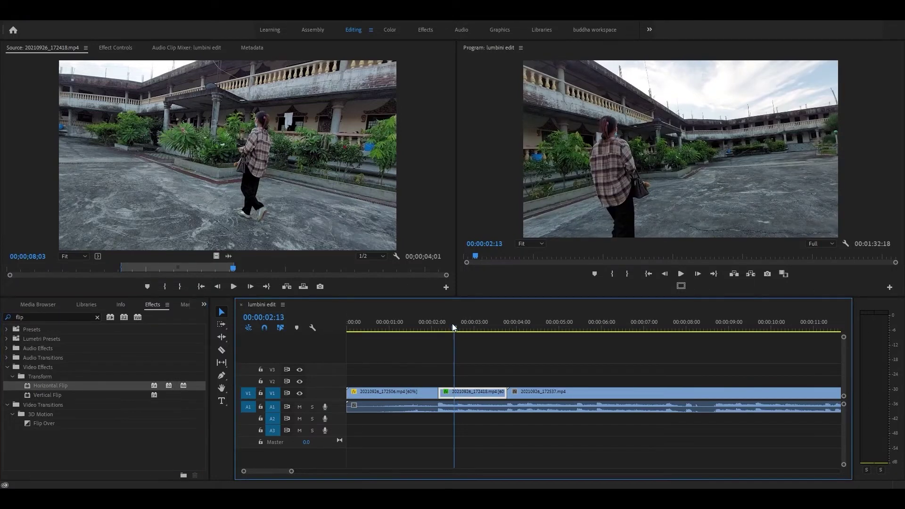
- Play the sequence and scrub back to check the mirrored shot
left_click(414, 329)
left_click_drag(414, 329, 388, 332)
left_click(402, 394)
key("space")
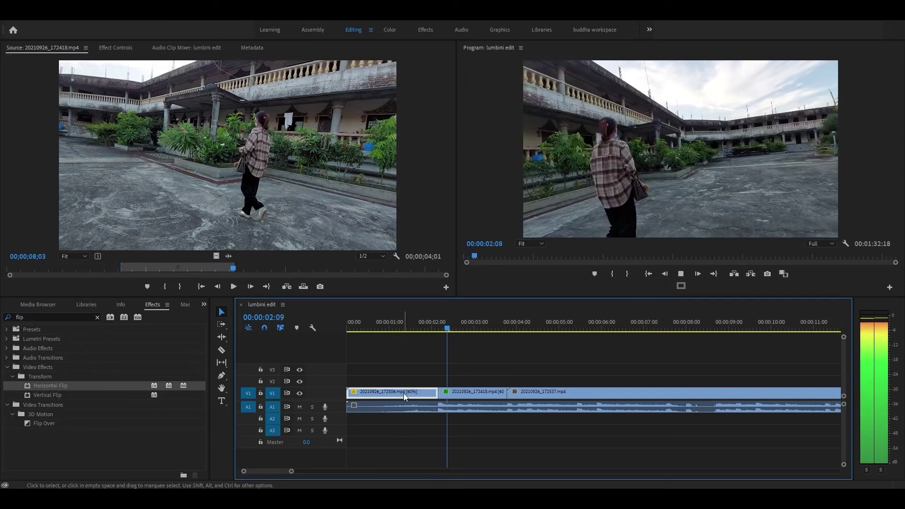
left_click_drag(448, 329, 403, 329)
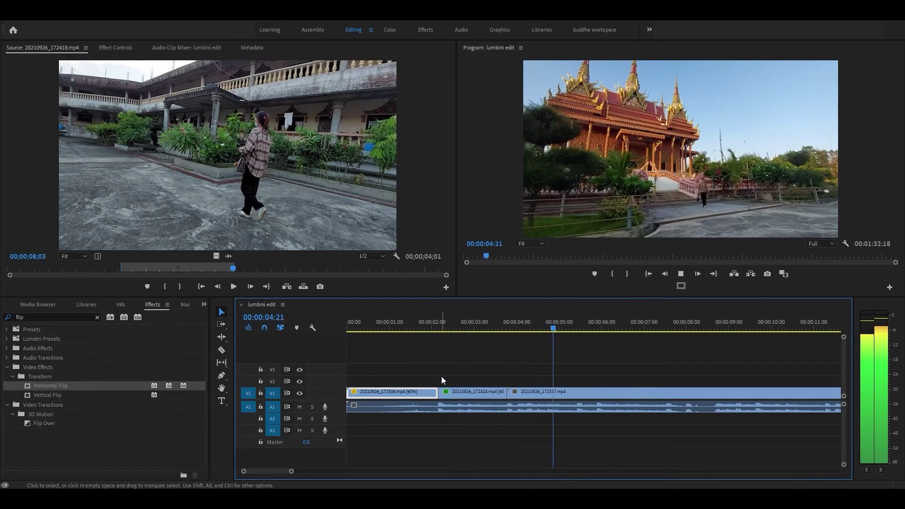
- Stop playback, scrub back to the sequence start, and zoom out to show all three clips
key("space")
key("minus")
key("equal")
key("minus")
left_click_drag(455, 329, 356, 329)
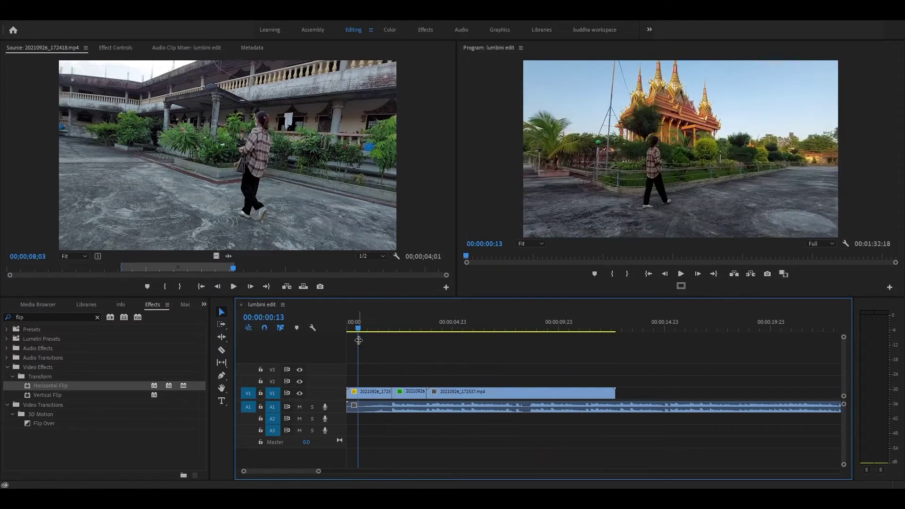
key("equal")
left_click(398, 391)
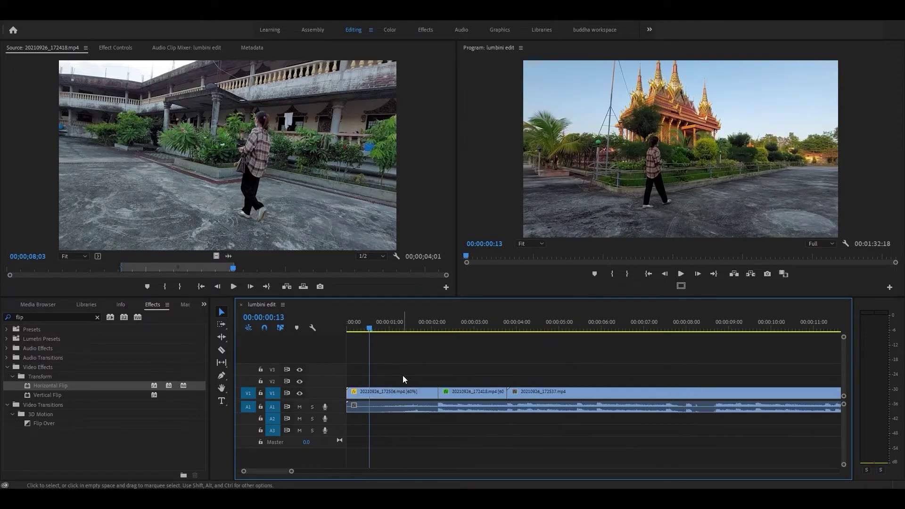
key("minus")
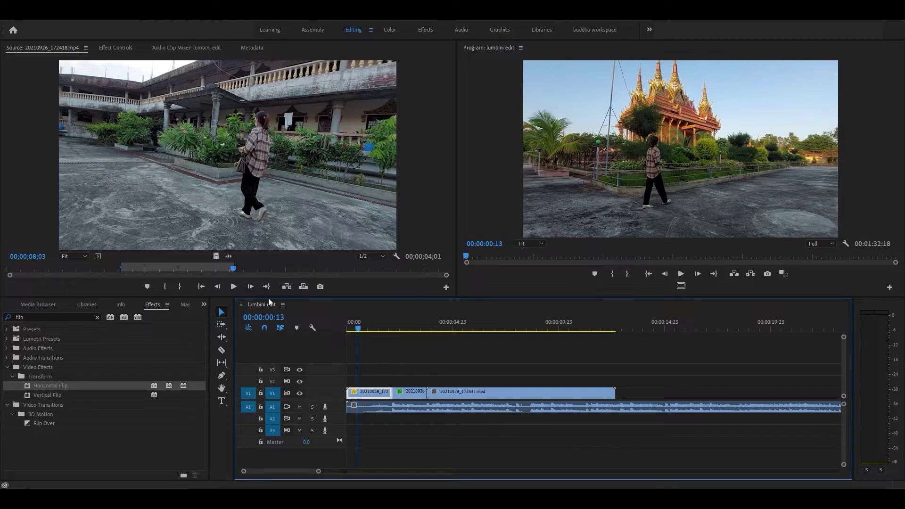
- Check the third clip at 00:00:06:19 and 00:00:04:17, then open the Window menu
left_click(494, 148)
left_click(423, 157)
left_click(490, 324)
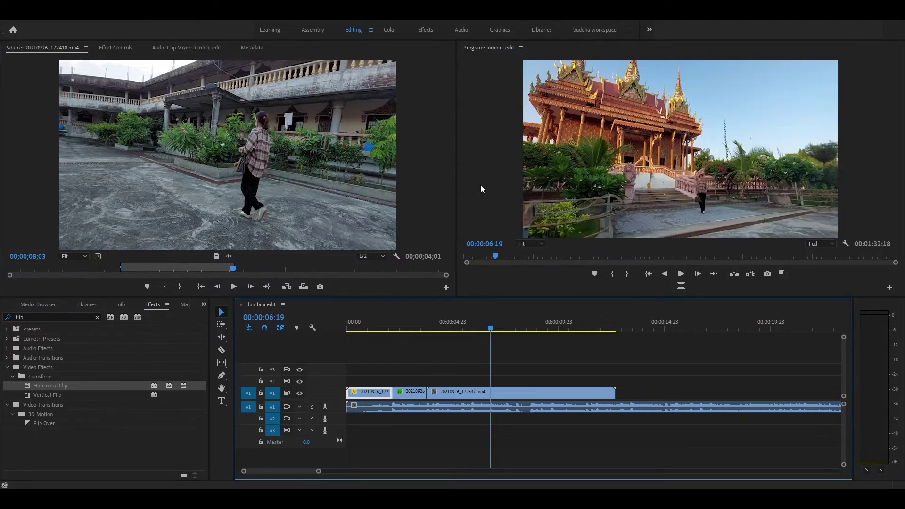
left_click(445, 324)
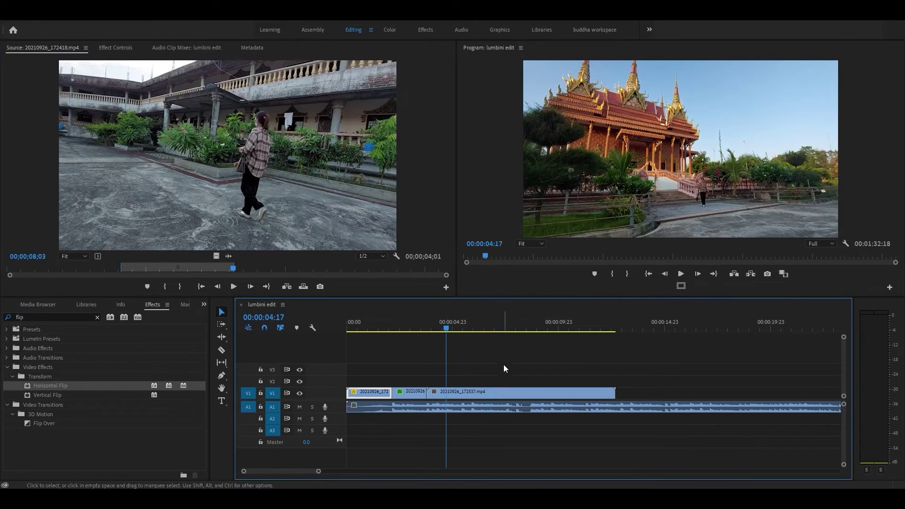
left_click(160, 14)
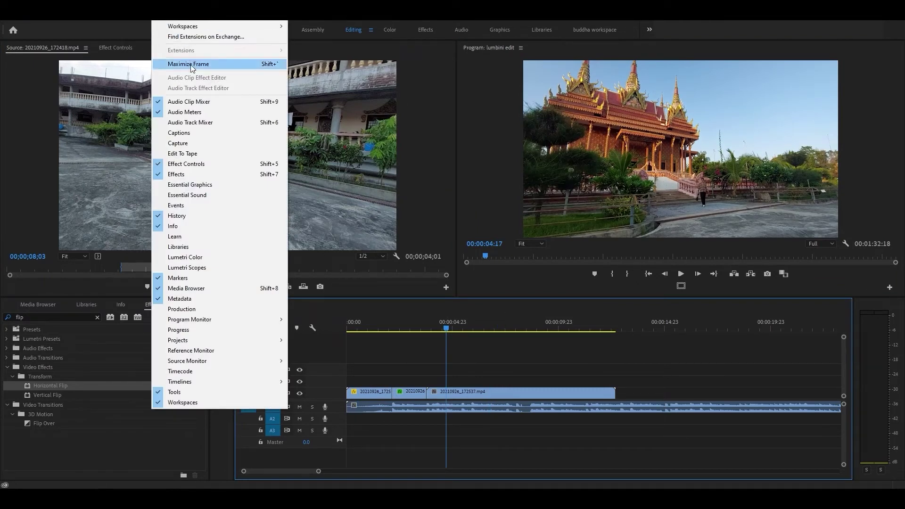
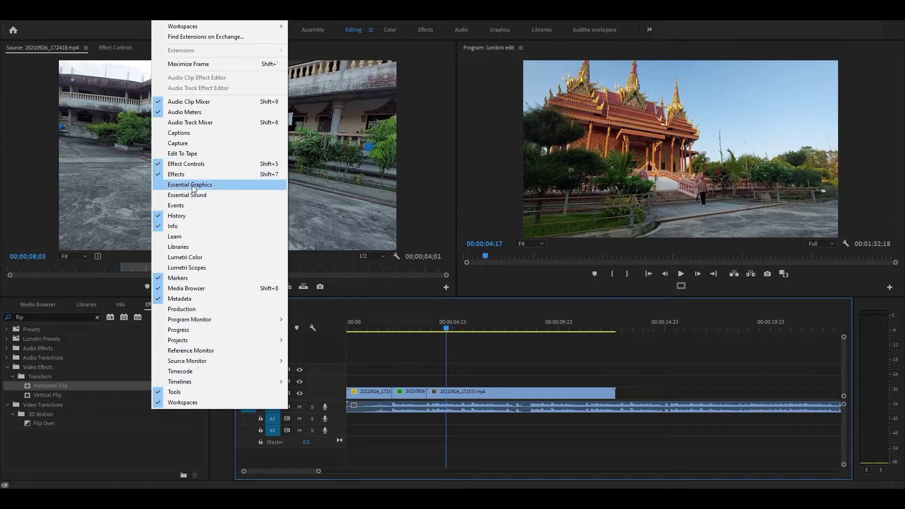
- Open the Essential Graphics panel and look through the Libraries, Media Browser and bin tabs
left_click(160, 188)
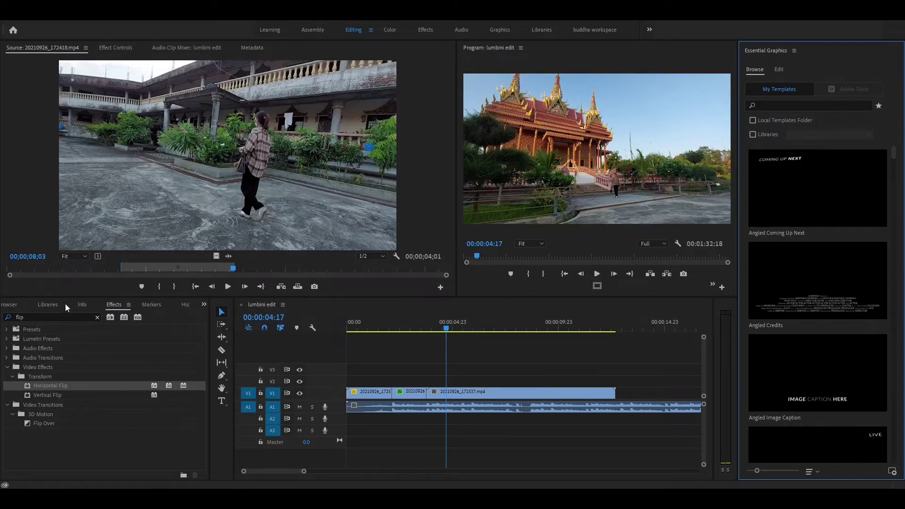
left_click(48, 305)
left_click(10, 306)
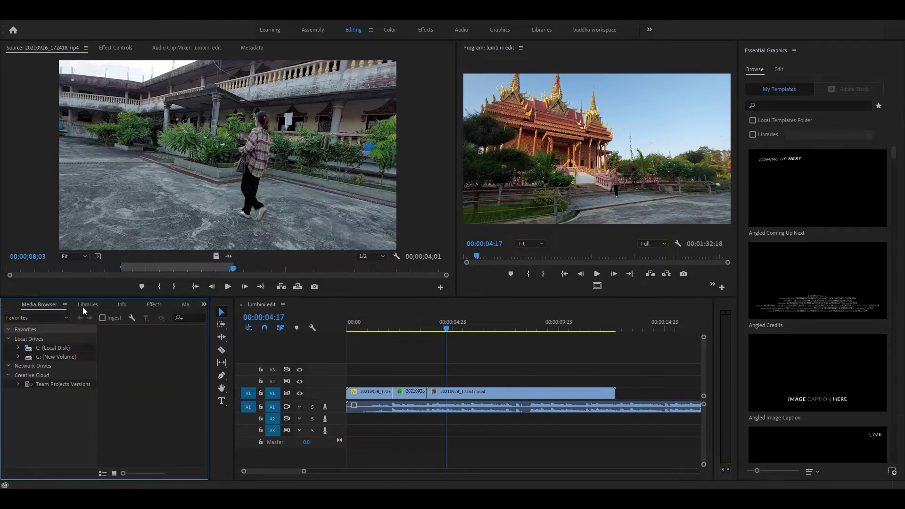
left_click(12, 305)
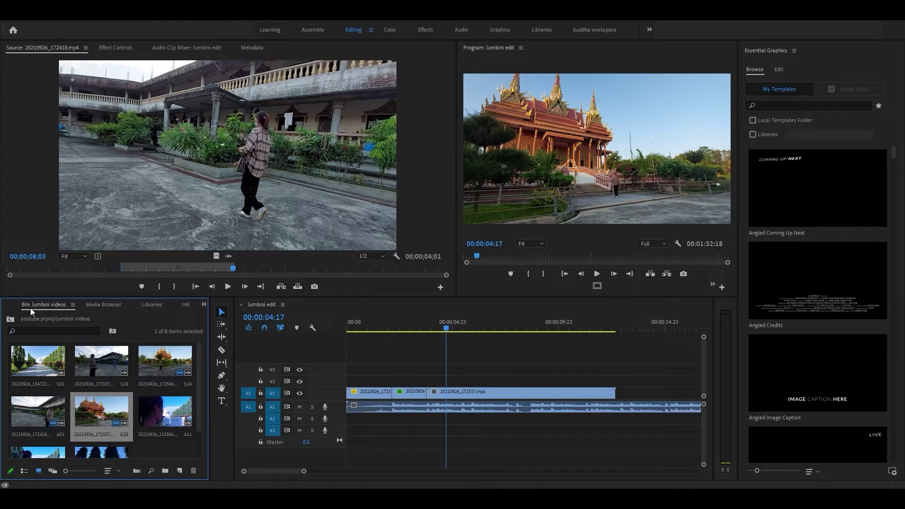
left_click(110, 304)
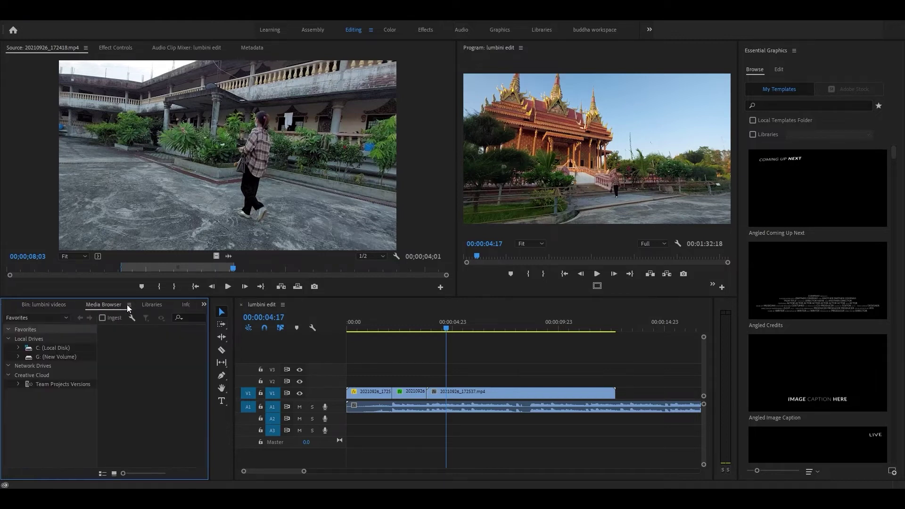
- Close the Media Browser, Libraries and Info panels
left_click(128, 304)
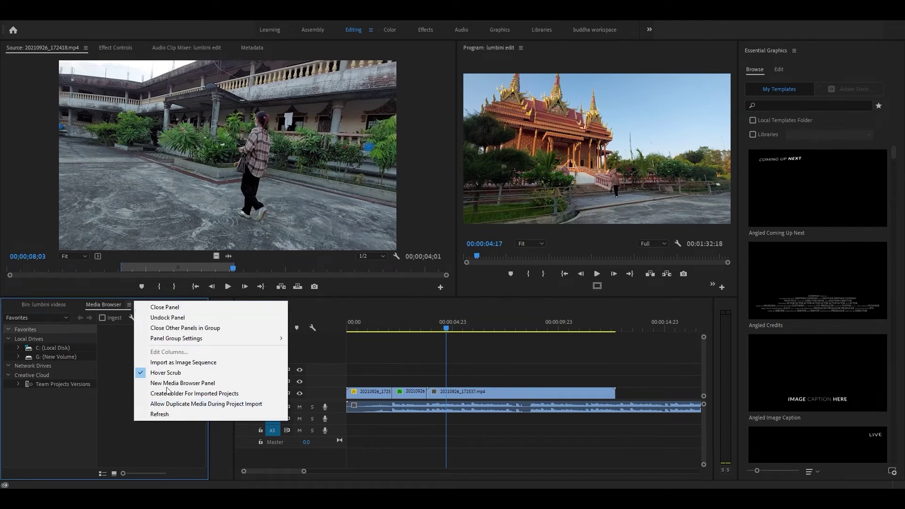
left_click(164, 309)
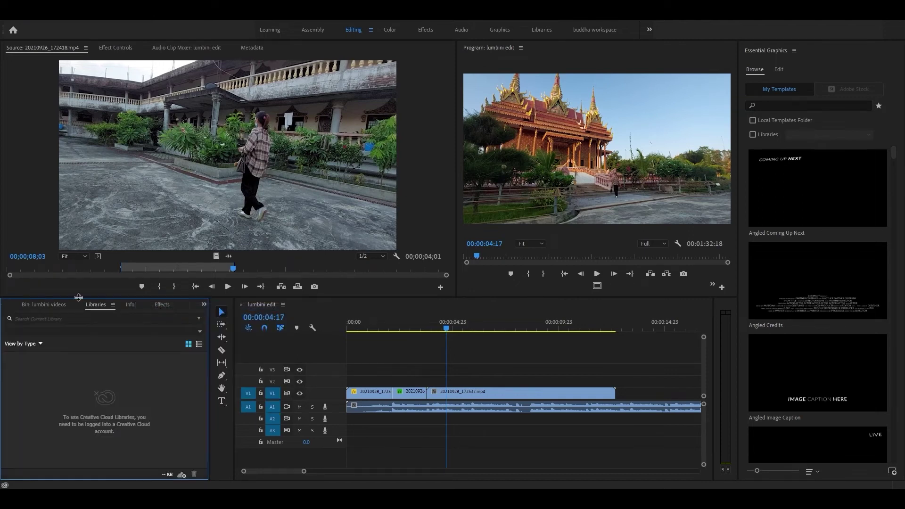
left_click(113, 304)
left_click(128, 307)
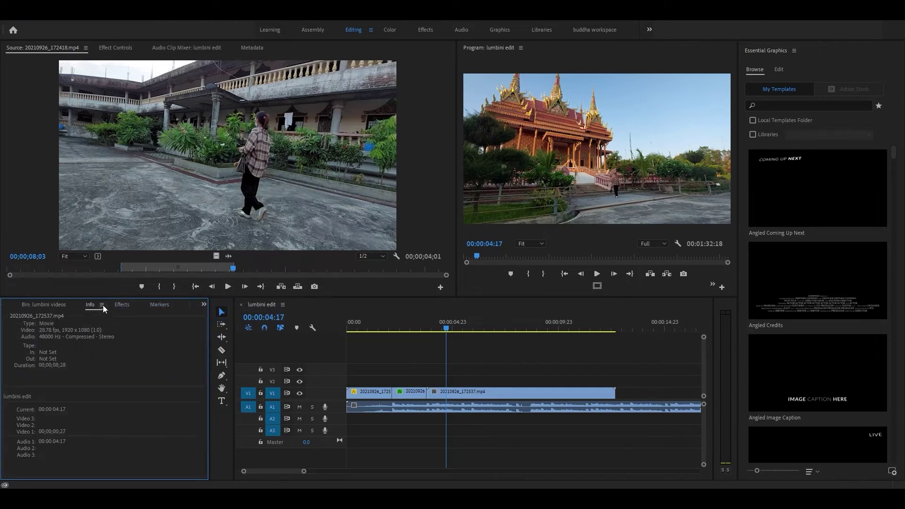
left_click(102, 304)
left_click(127, 306)
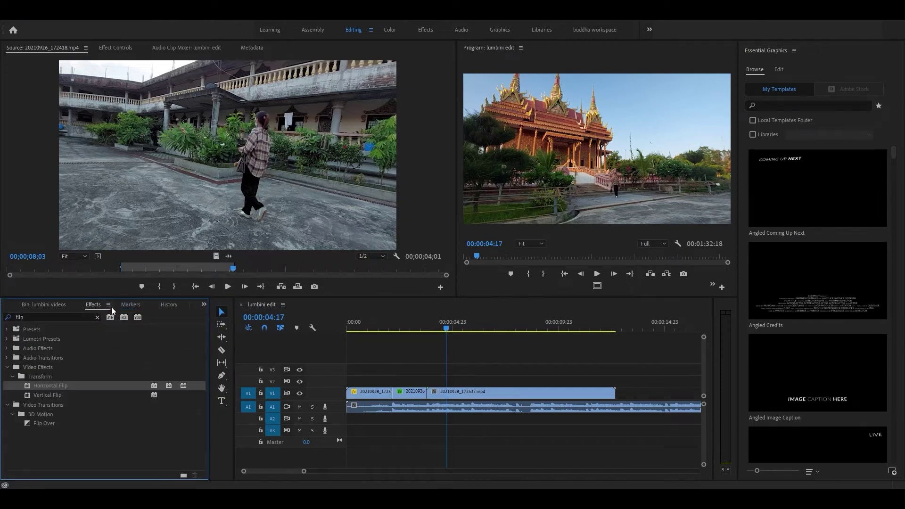
- Close the Markers and History panels
left_click(130, 304)
left_click(147, 304)
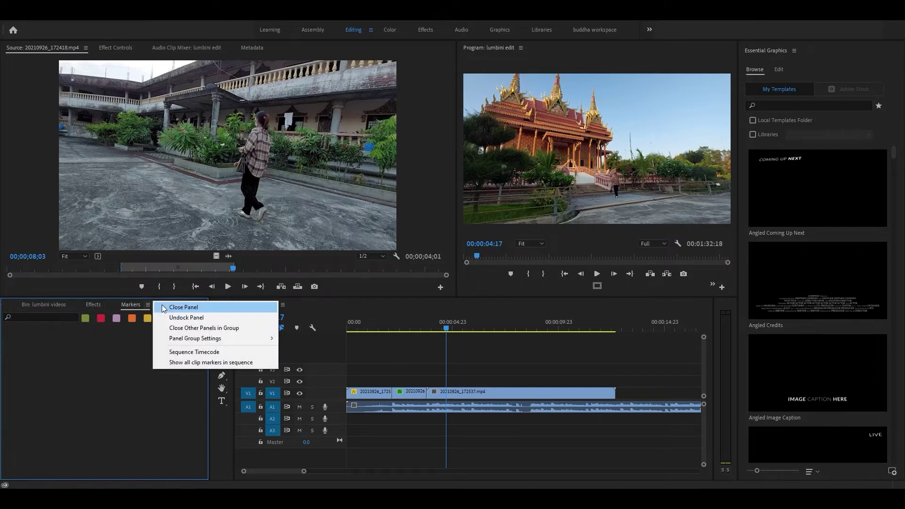
left_click(162, 307)
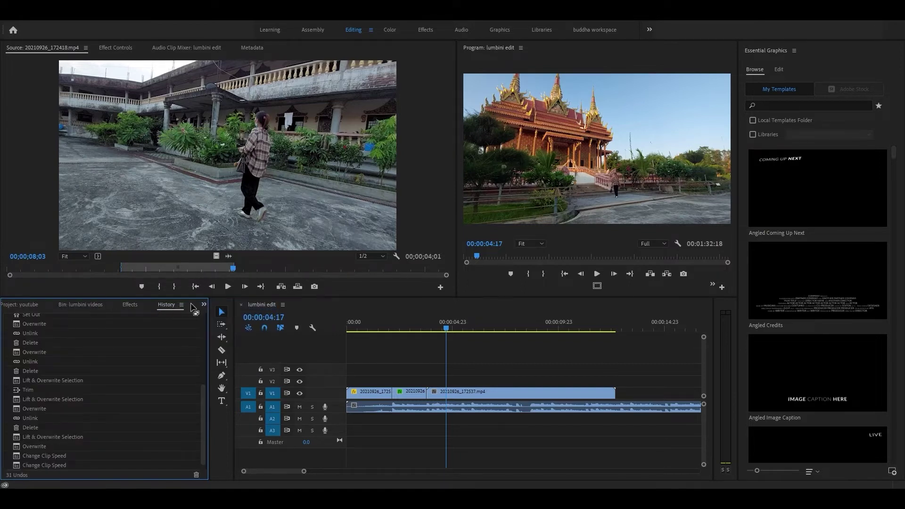
left_click(182, 306)
left_click(198, 309)
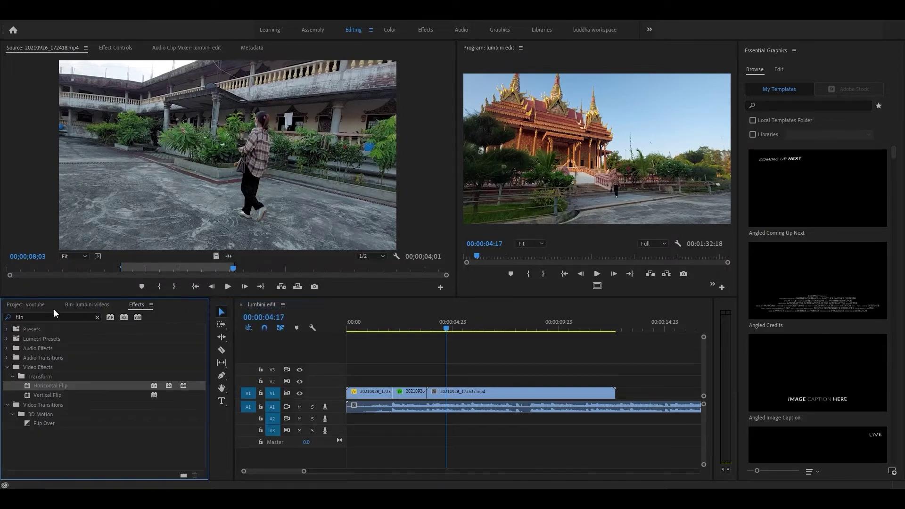
- Check the project, lumbini videos bin and youtube project contents in the remaining panels
left_click(26, 304)
left_click(90, 304)
left_click(134, 305)
left_click(53, 304)
- Close the Metadata and Audio Clip Mixer panels
left_click(138, 307)
left_click(181, 47)
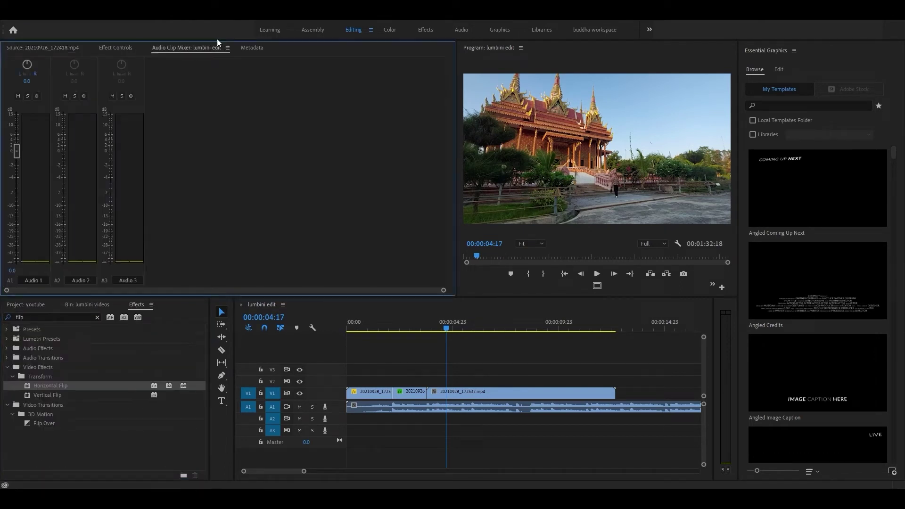
left_click(250, 49)
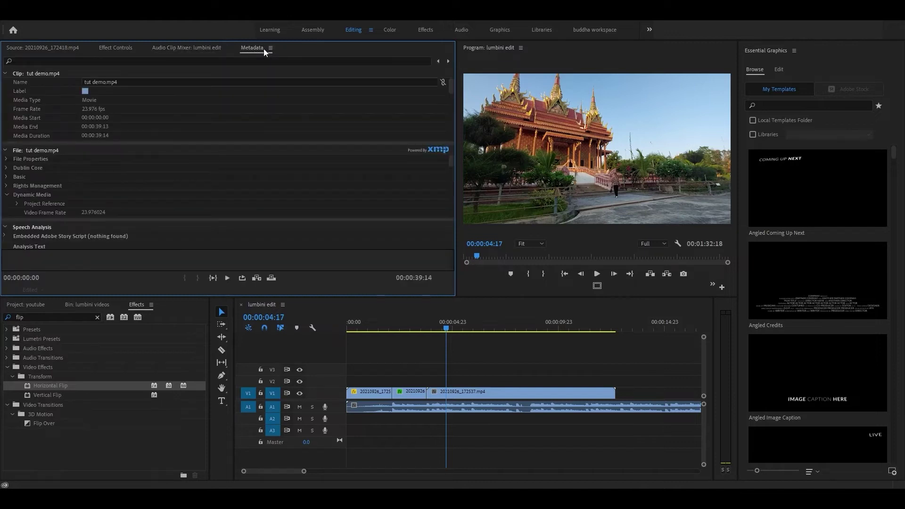
left_click(271, 48)
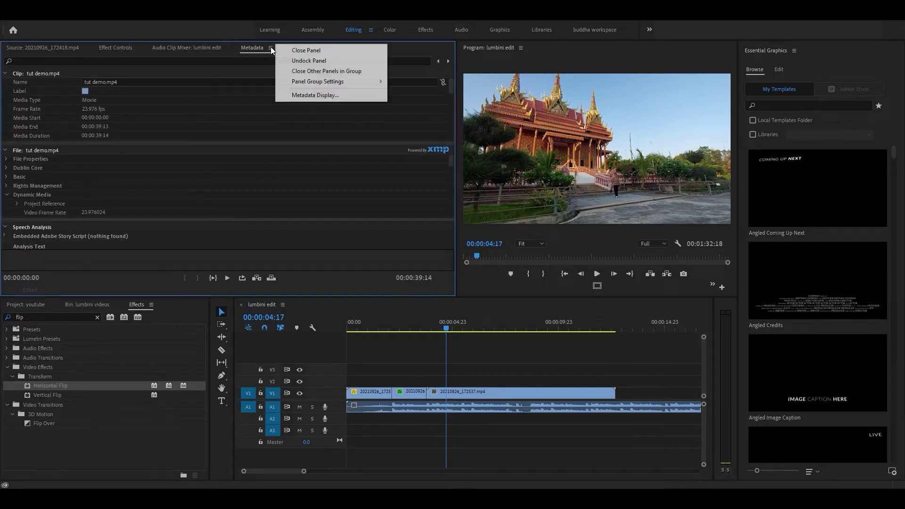
left_click(300, 51)
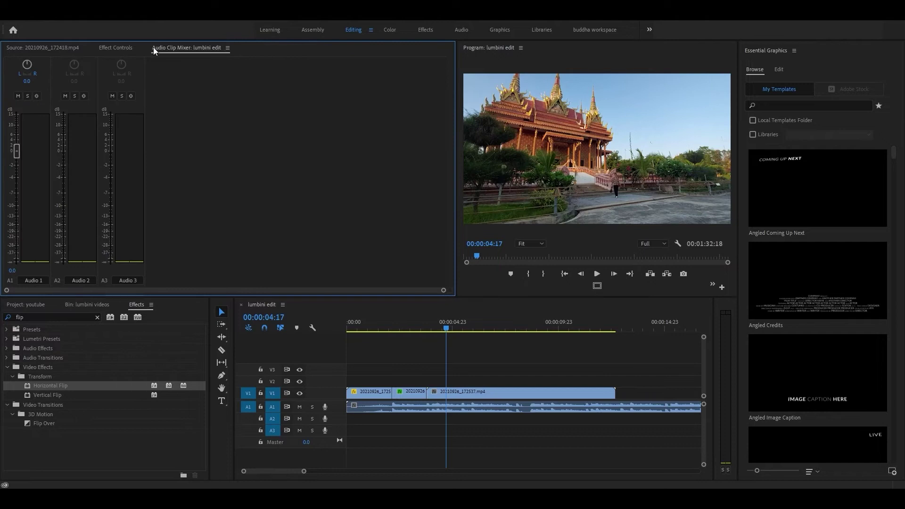
left_click(228, 47)
left_click(242, 51)
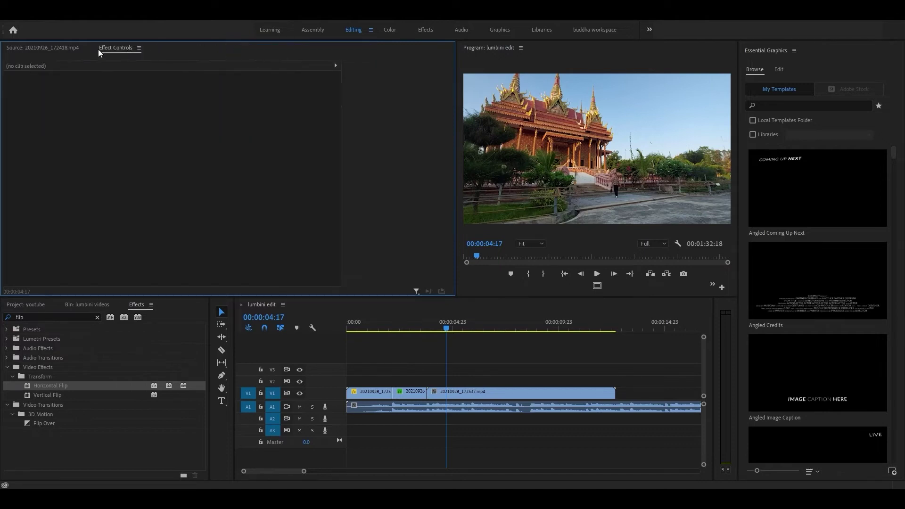
- Show the Source monitor again and move the current time to 00:00:04:09
left_click(39, 47)
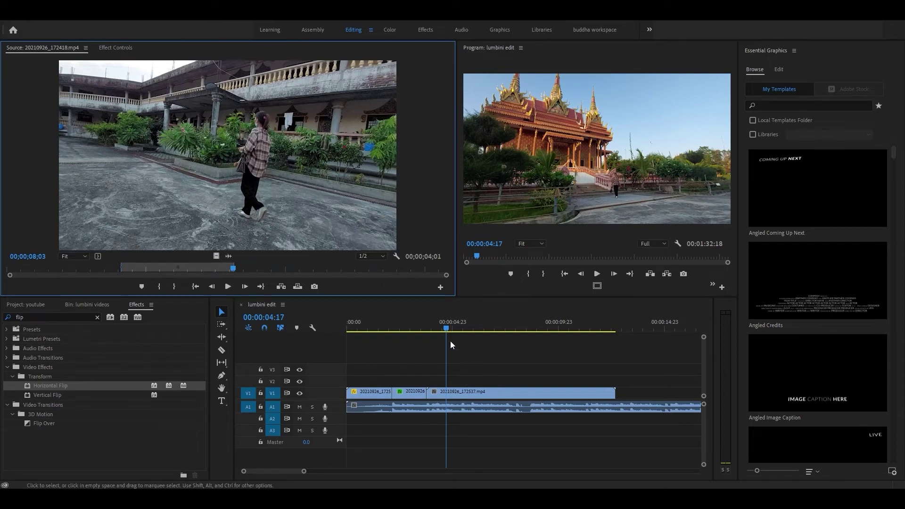
left_click(445, 326)
left_click_drag(446, 326, 439, 327)
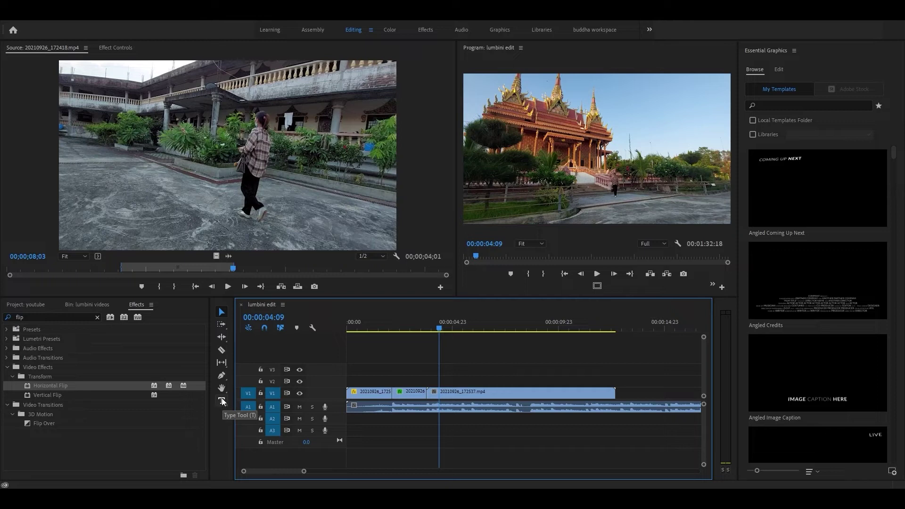
- Create a text graphic on V2 and extend it to span the whole temple footage
left_click(221, 400)
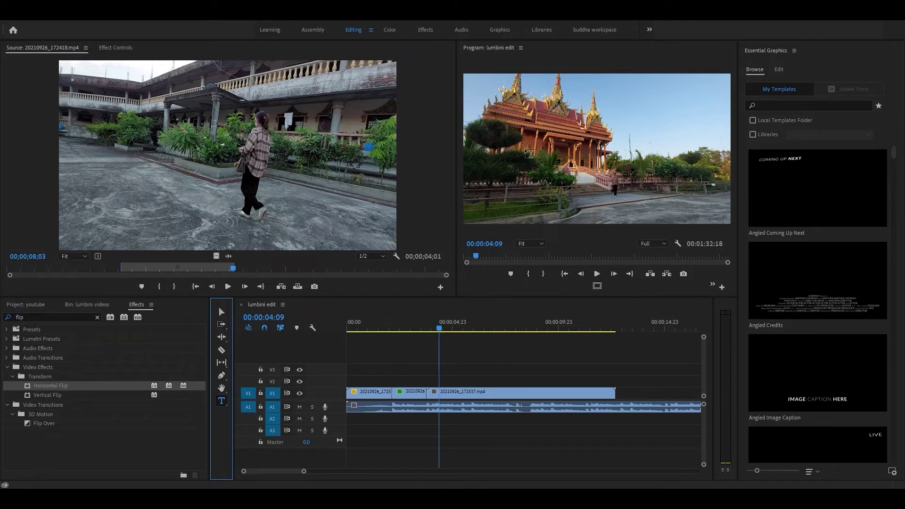
left_click(520, 156)
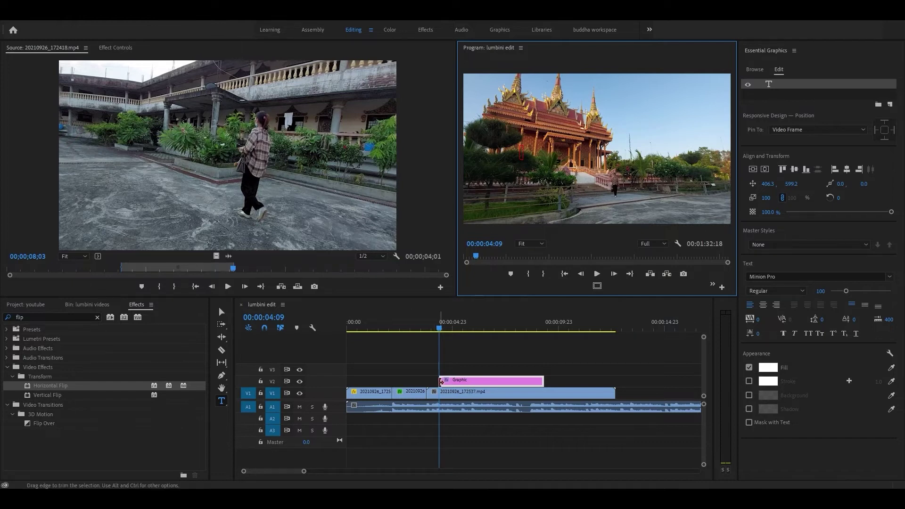
left_click_drag(437, 382, 347, 382)
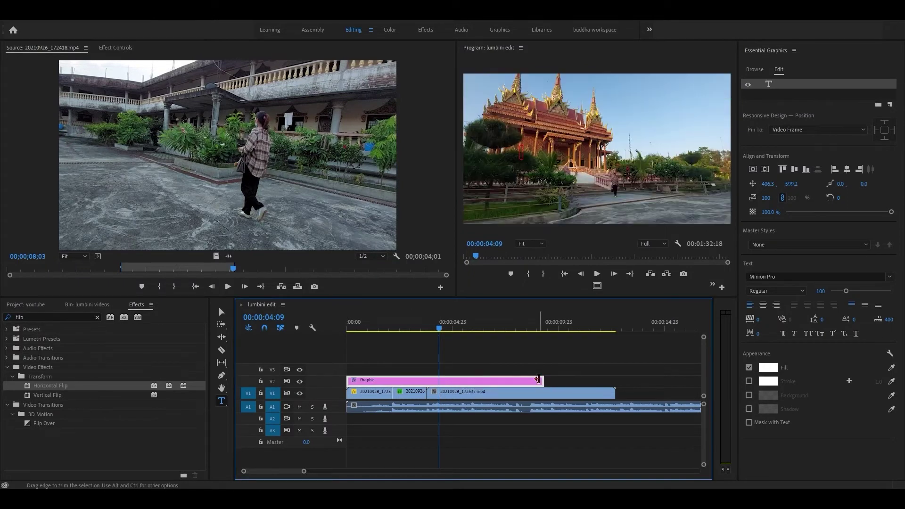
left_click_drag(543, 381, 615, 381)
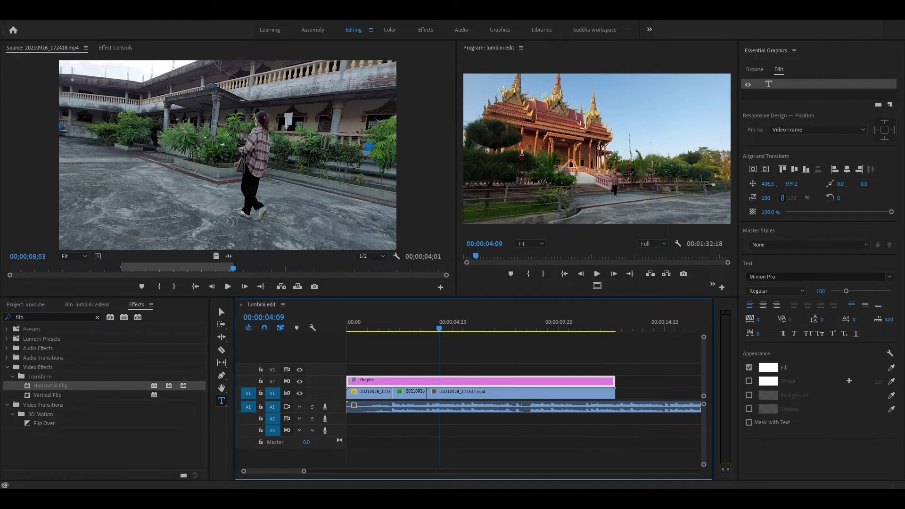
- Type 'lumbini' as the title text
left_click(521, 152)
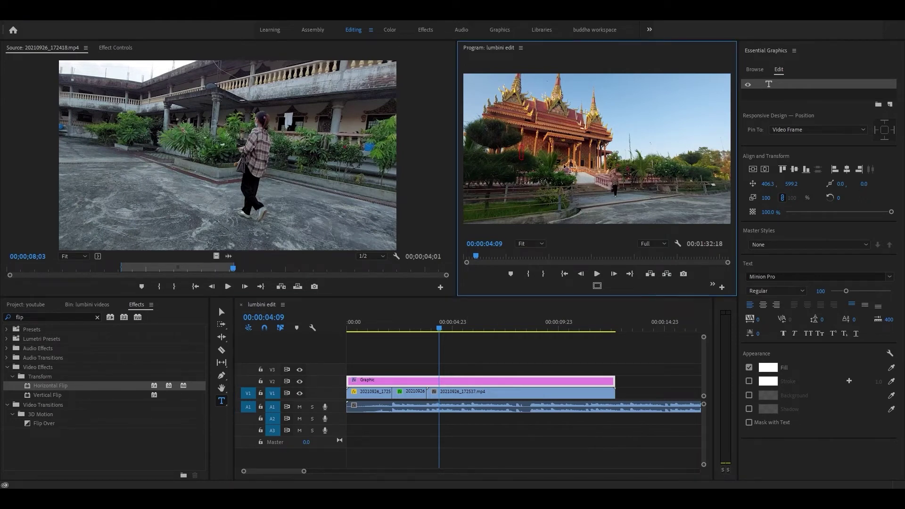
type("uj")
key("BackSpace")
type("lumbin")
key("ctrl+a")
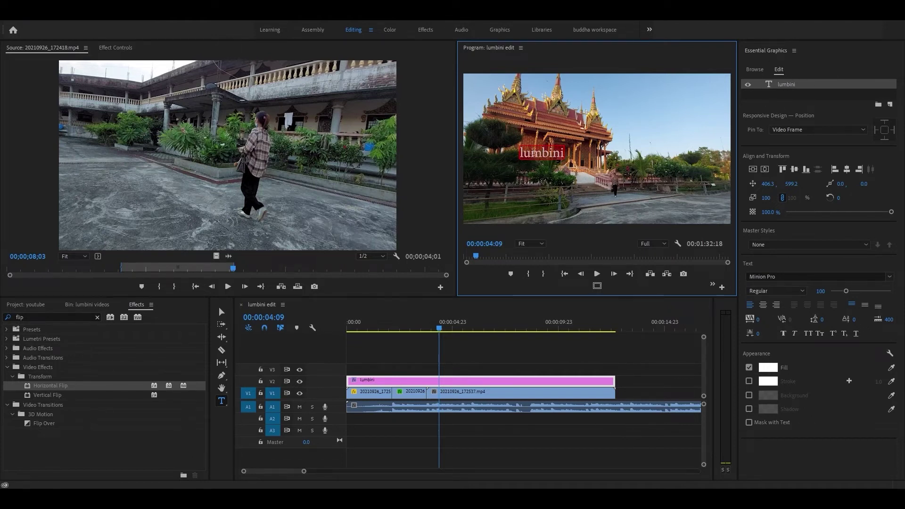
- Change the title font from Minion Pro to Mesa Grande in Essential Graphics
left_click(754, 71)
left_click(778, 69)
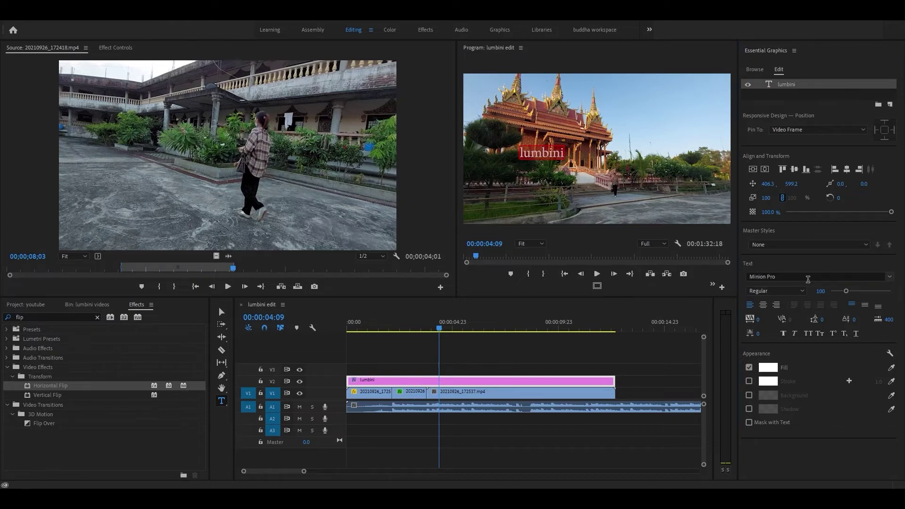
left_click(889, 276)
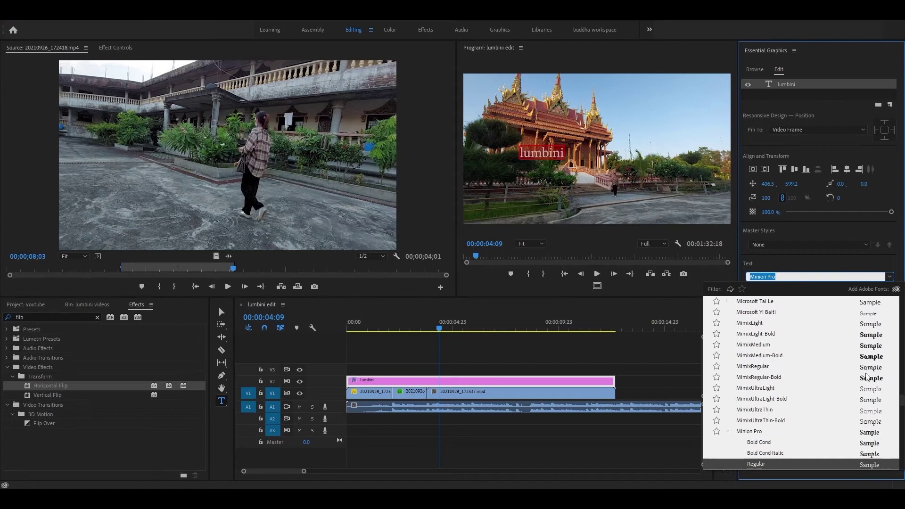
scroll(853, 396, "up", 3)
scroll(853, 395, "up", 3)
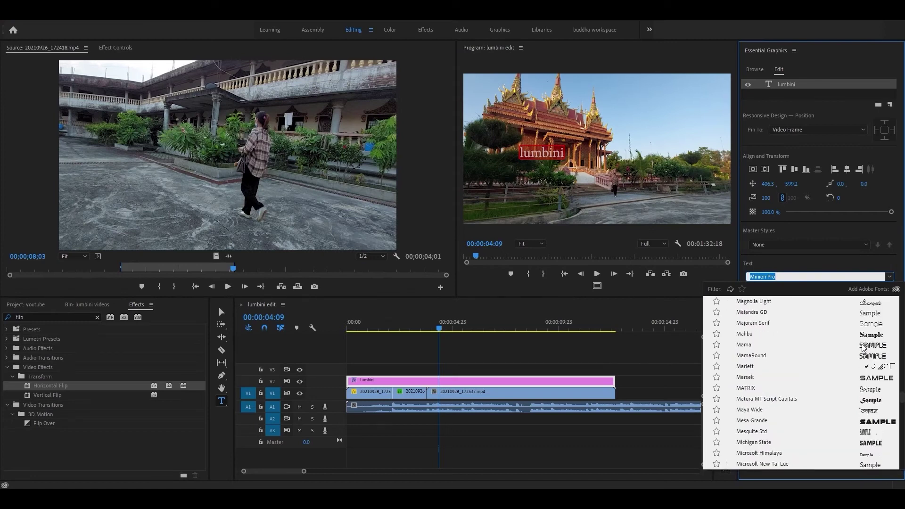
left_click(870, 422)
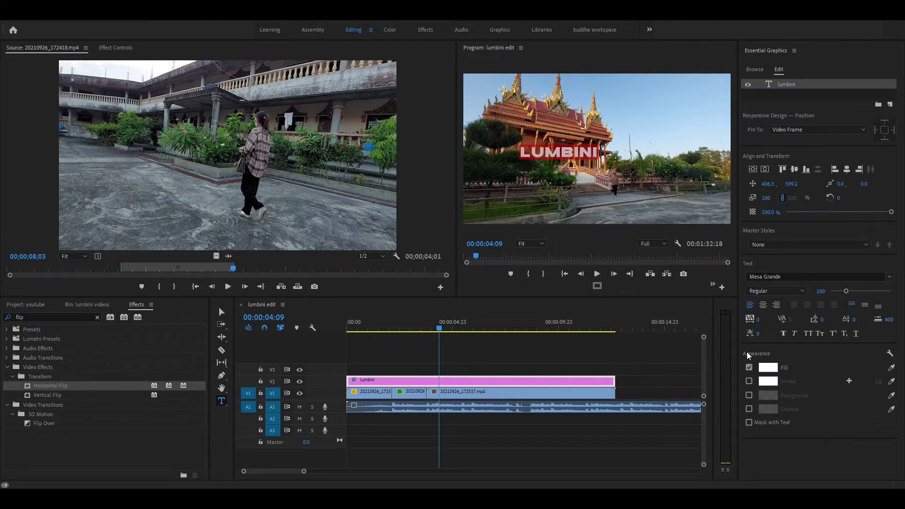
- Set the title's fill colour to light blue 6F91FF
left_click(768, 367)
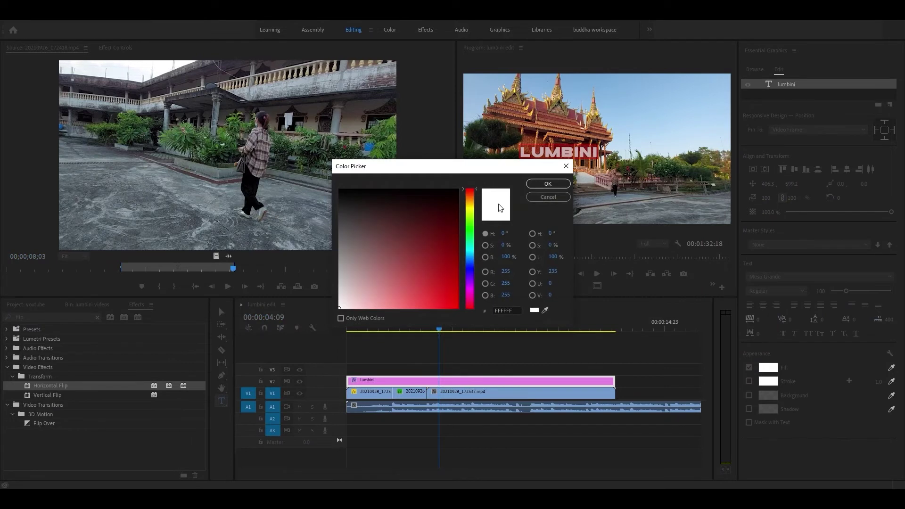
left_click_drag(437, 243, 457, 311)
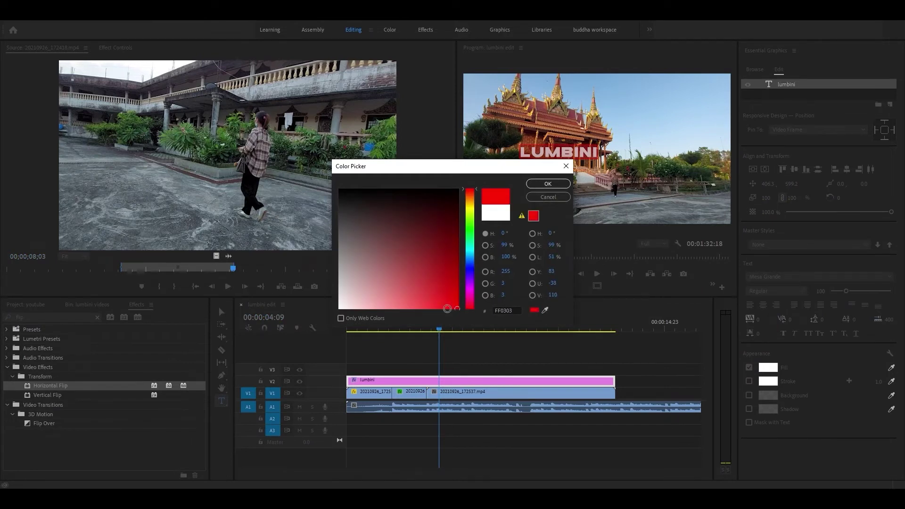
left_click(470, 257)
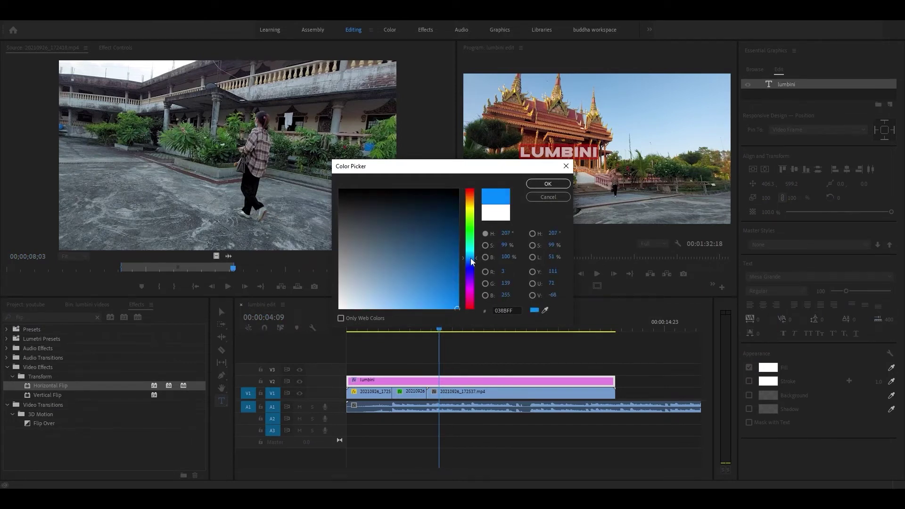
left_click(547, 183)
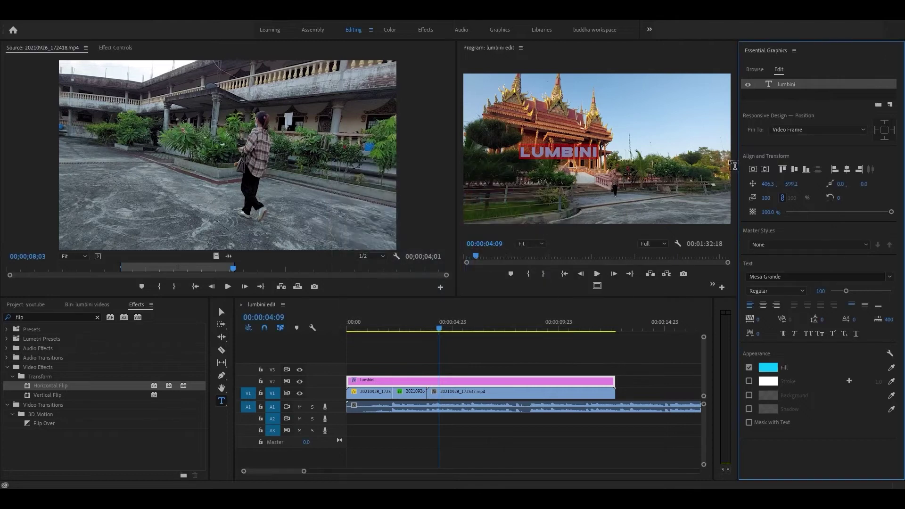
left_click(767, 367)
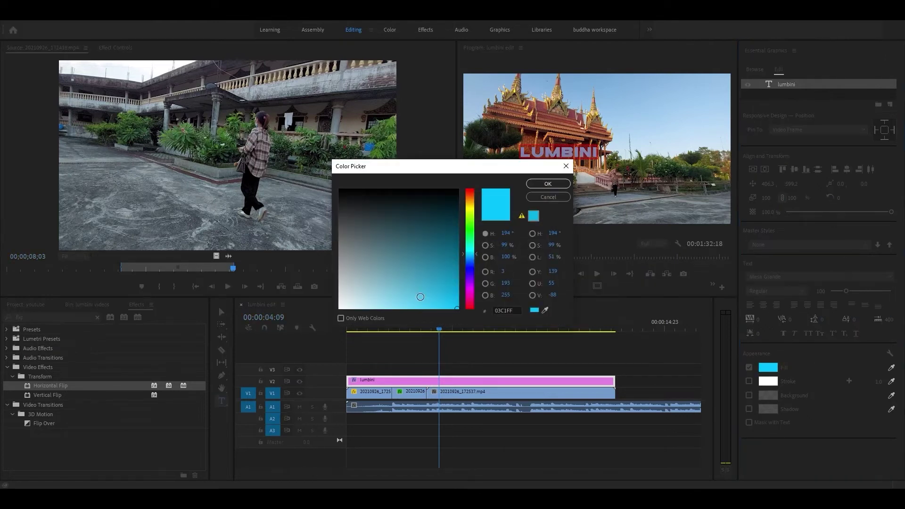
left_click(471, 260)
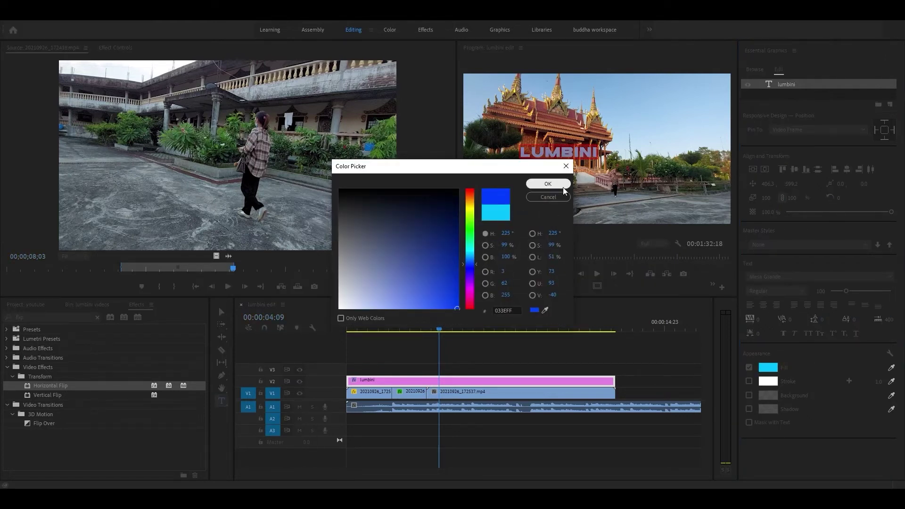
left_click(560, 185)
left_click(767, 368)
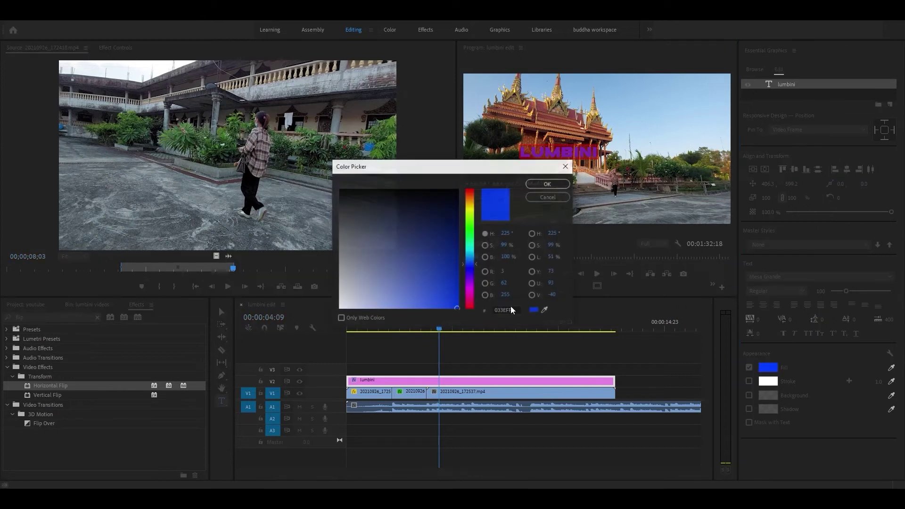
left_click(393, 287)
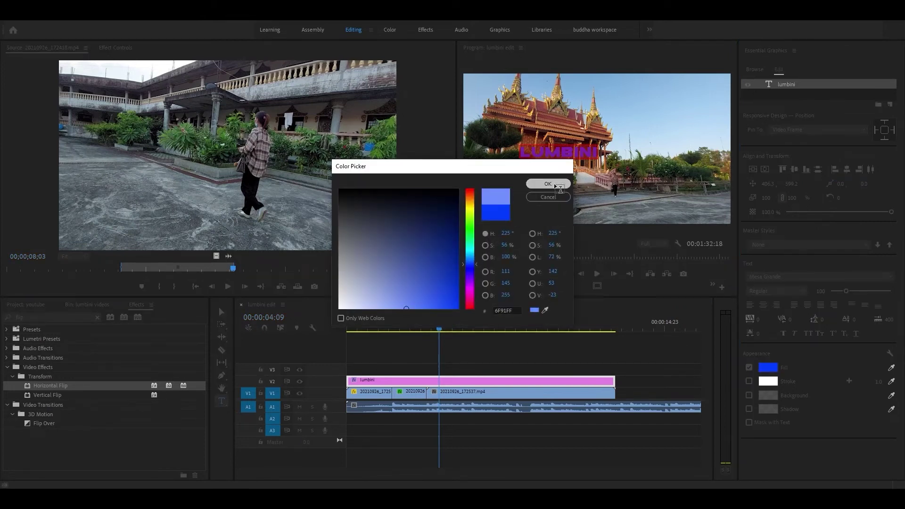
left_click(547, 183)
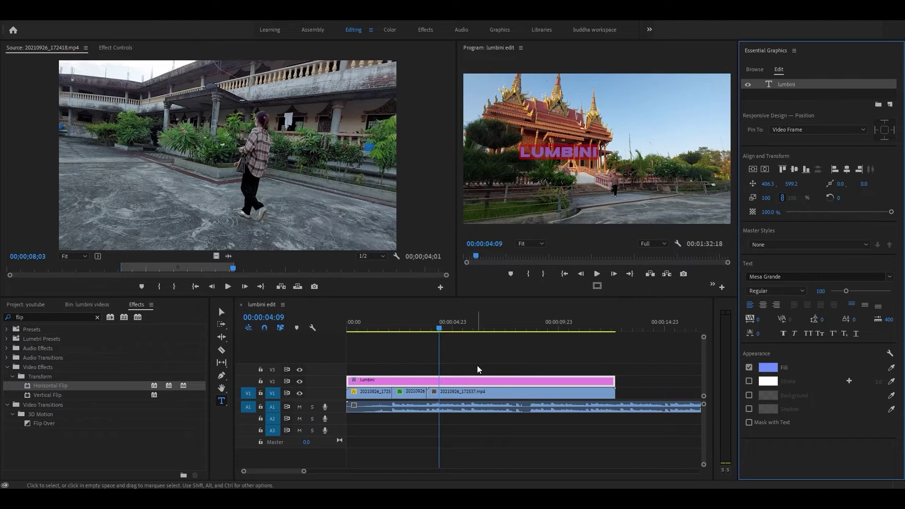
left_click(460, 363)
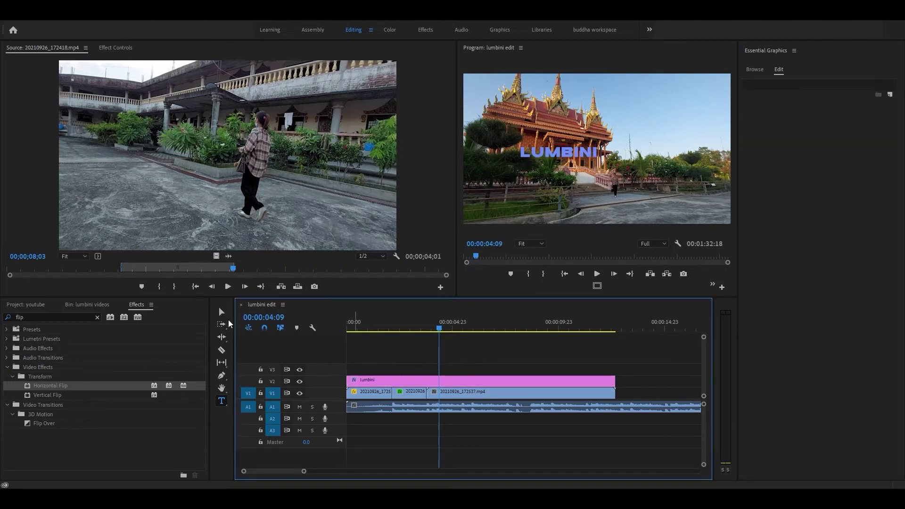
- Move LUMBINI near the top centre over the temple and scale it to about 204
key("ctrl+z")
left_click(221, 314)
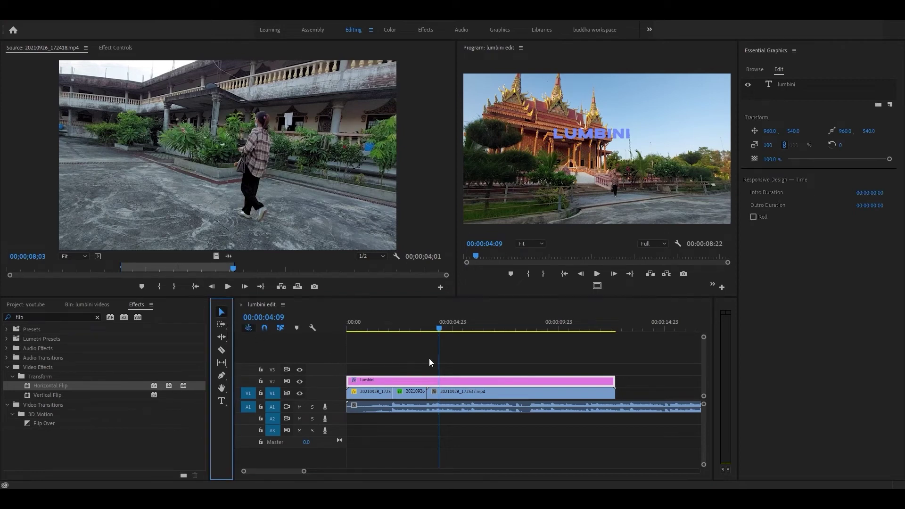
left_click(457, 380)
left_click(465, 368)
left_click(459, 380)
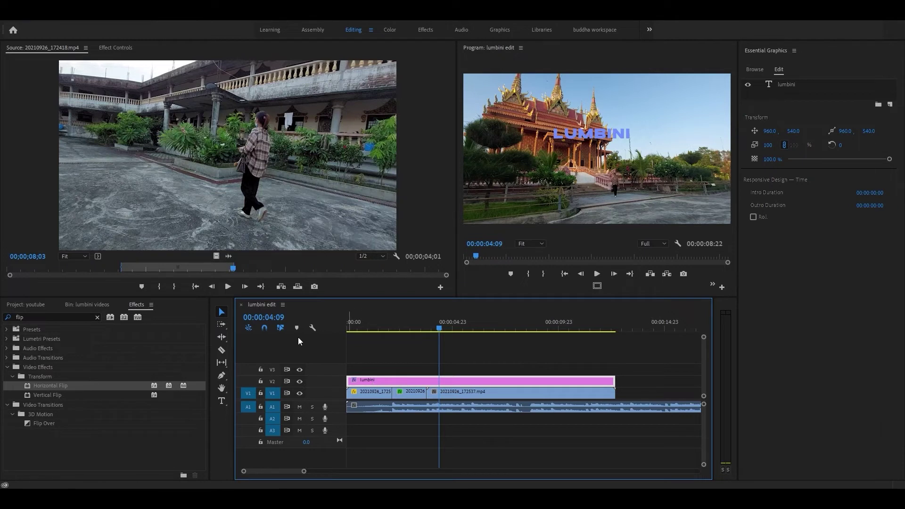
mouse_move(596, 140)
left_mouse_down()
mouse_move(573, 164)
mouse_move(604, 179)
left_mouse_up()
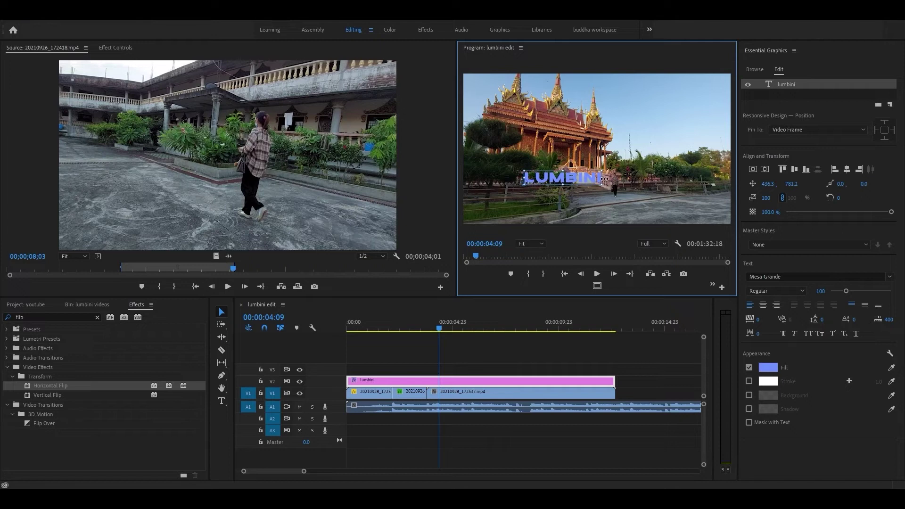
mouse_move(603, 177)
left_mouse_down()
mouse_move(684, 178)
mouse_move(654, 122)
mouse_move(635, 148)
mouse_move(673, 160)
mouse_move(651, 146)
left_mouse_up()
- Add a new text layer reading 'birth place of lord buddha' to the title graphic
left_click(659, 120)
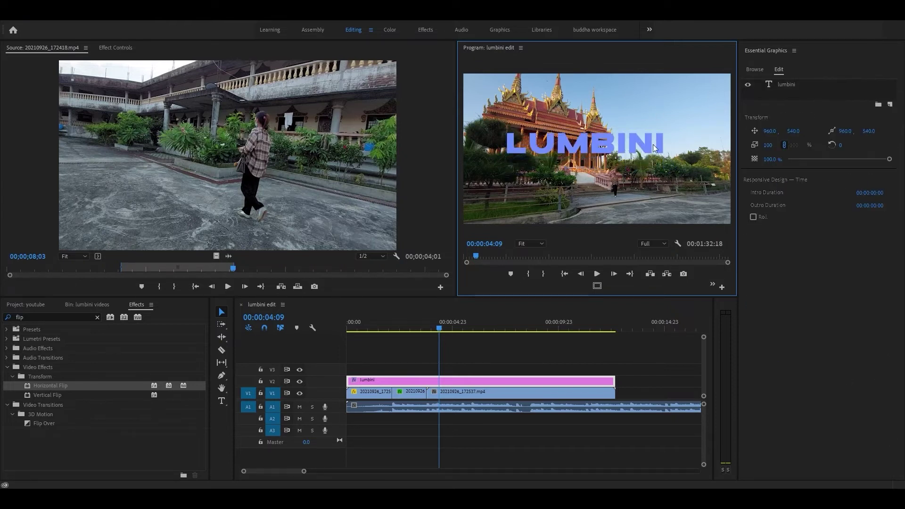
left_click(779, 71)
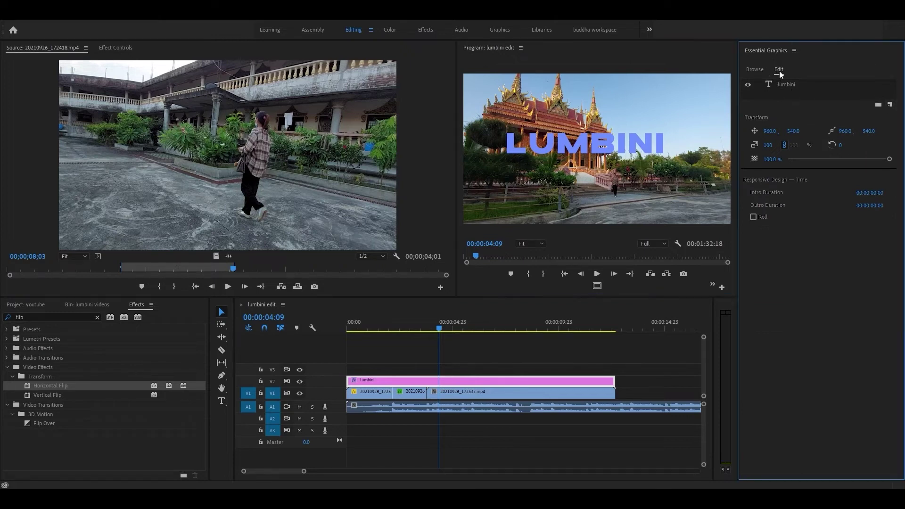
left_click(890, 104)
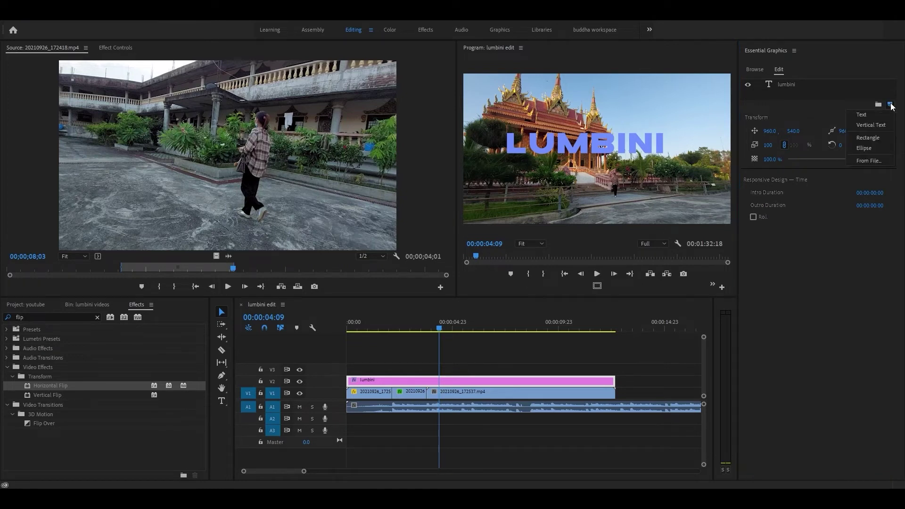
left_click(872, 116)
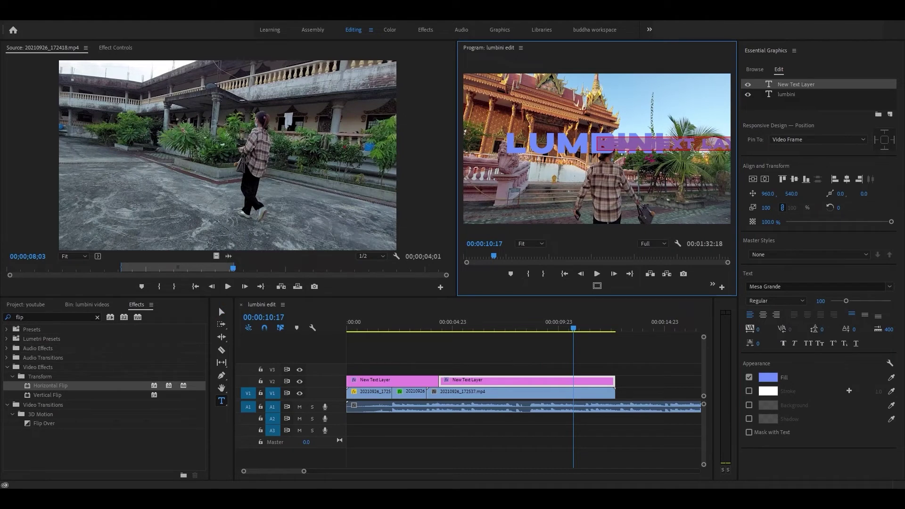
type("birth place of lord buddha")
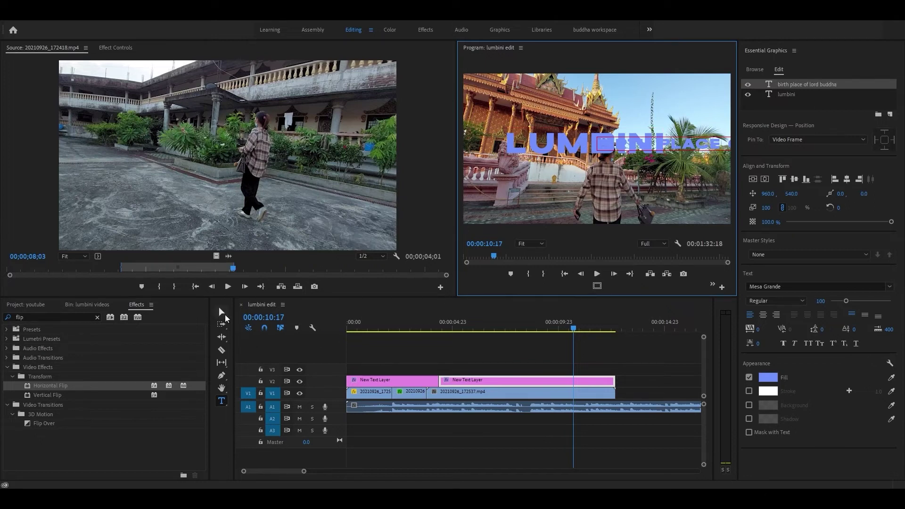
- Place the subtitle just under LUMBINI and scale it to about 52
left_click(222, 312)
left_click_drag(679, 148, 614, 196)
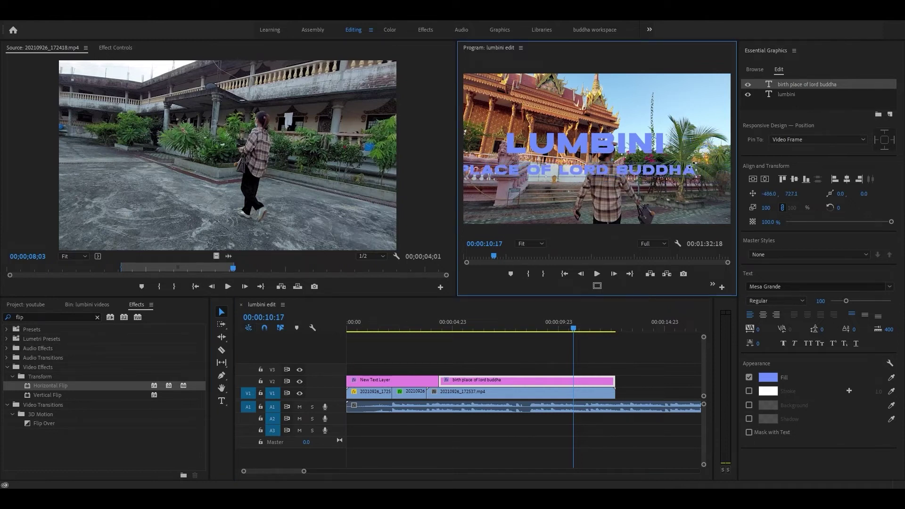
mouse_move(697, 170)
left_mouse_down()
mouse_move(592, 167)
mouse_move(632, 161)
left_mouse_up()
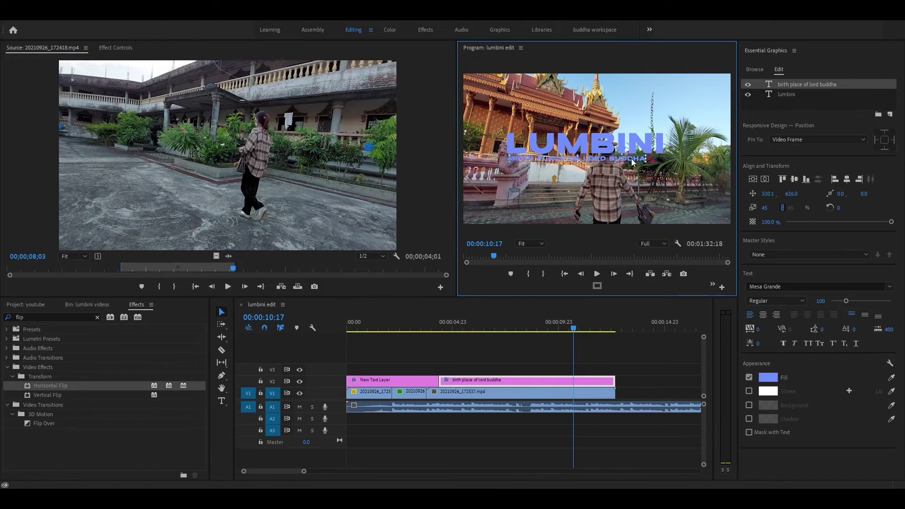
left_click_drag(648, 159, 670, 158)
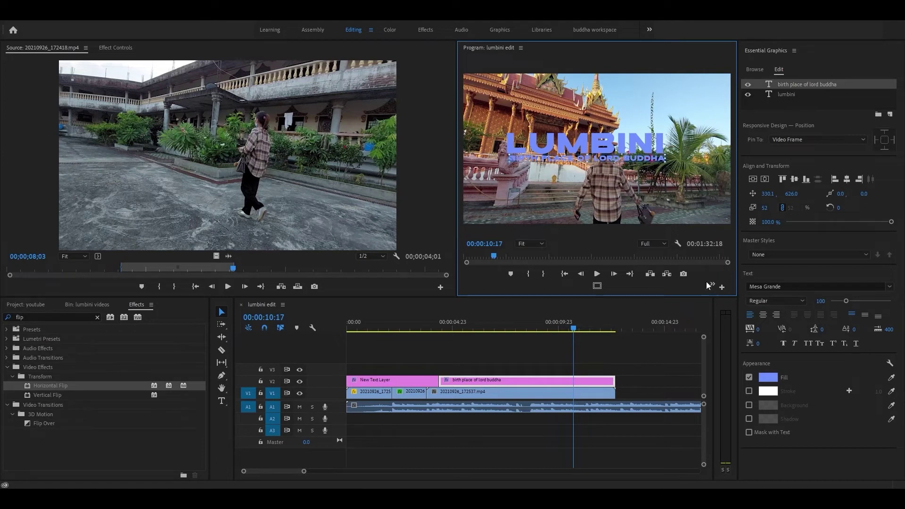
- Set both the subtitle and LUMBINI fills to white FFFFFF
left_click(768, 377)
left_click_drag(429, 294, 307, 383)
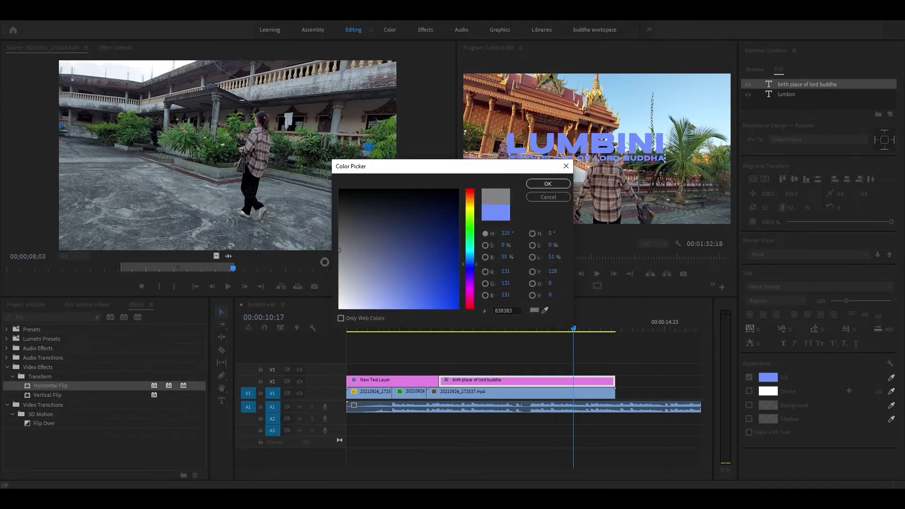
left_click(547, 184)
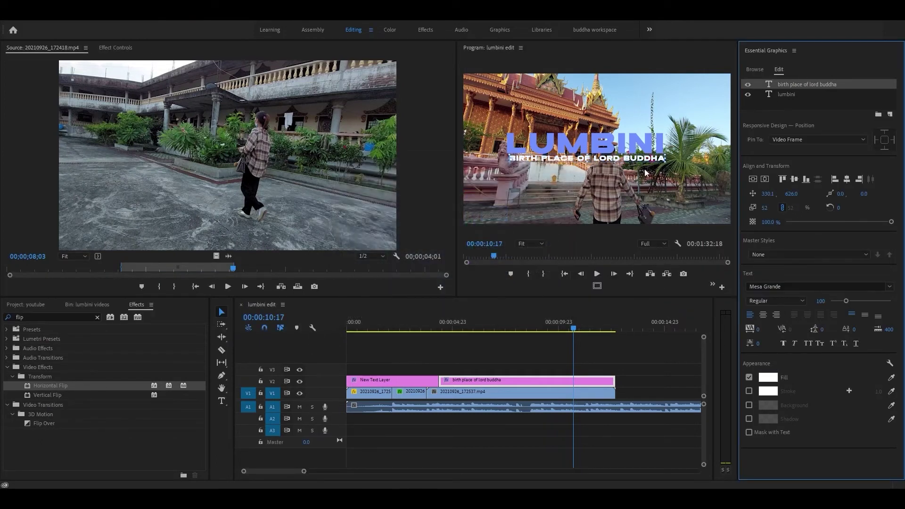
left_click(579, 115)
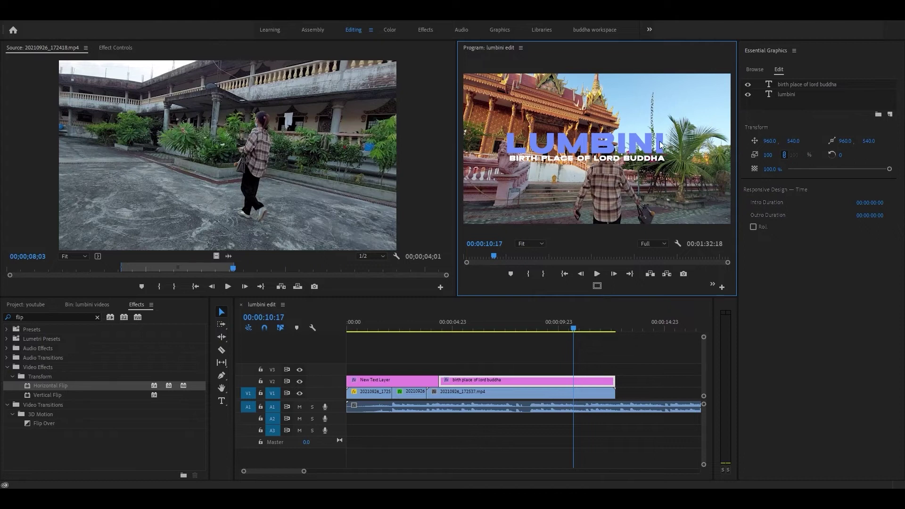
left_click(644, 148)
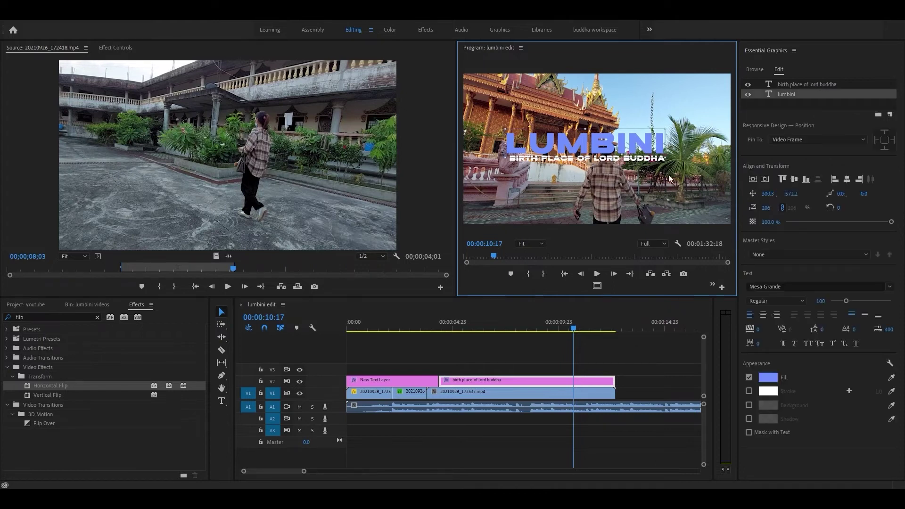
left_click(768, 377)
left_click_drag(386, 279, 333, 331)
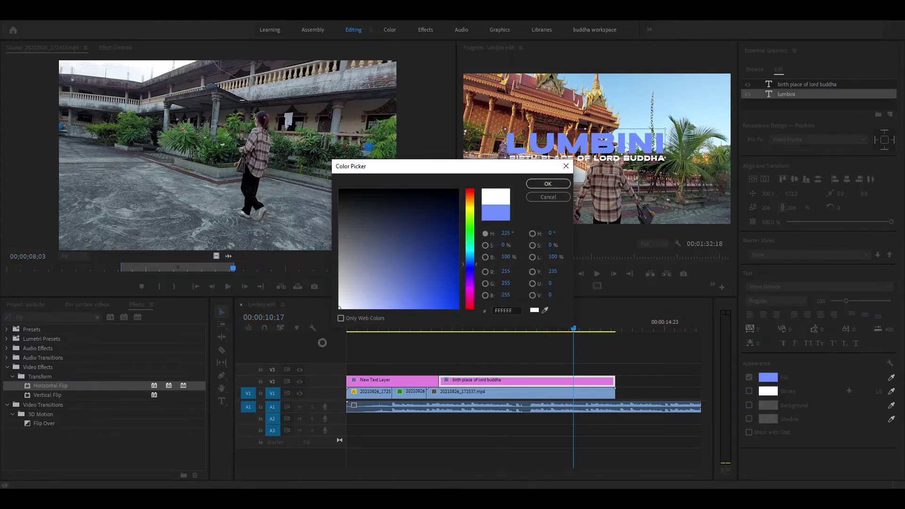
left_click(561, 184)
left_click(550, 192)
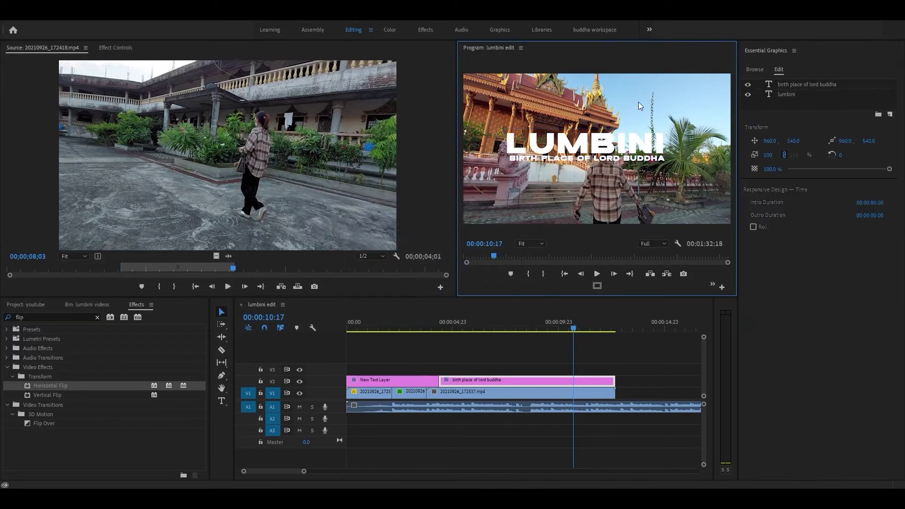
mouse_move(454, 325)
left_mouse_down()
mouse_move(448, 344)
mouse_move(430, 346)
left_mouse_up()
- Delete the extra New Text Layer clip and start the remaining title at 0:00
left_click(410, 381)
key("Delete")
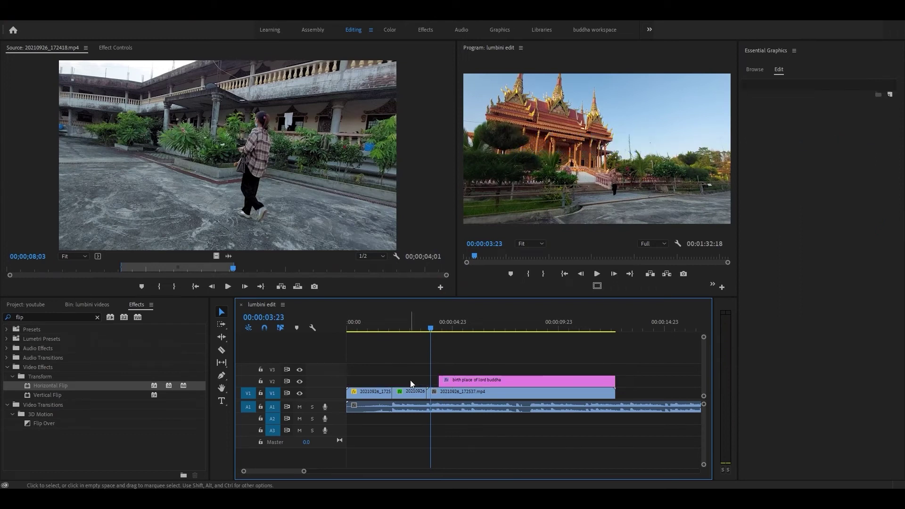
left_click_drag(440, 382, 347, 382)
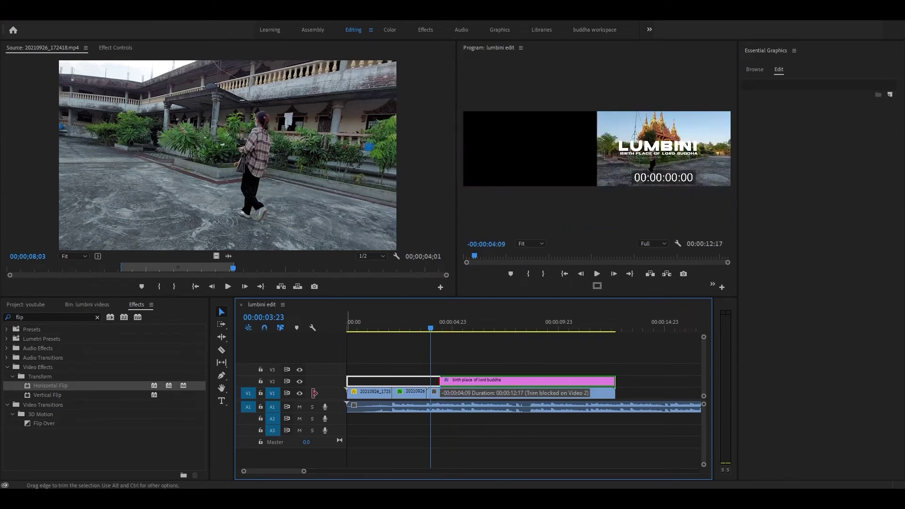
left_click_drag(430, 325, 347, 327)
key("space")
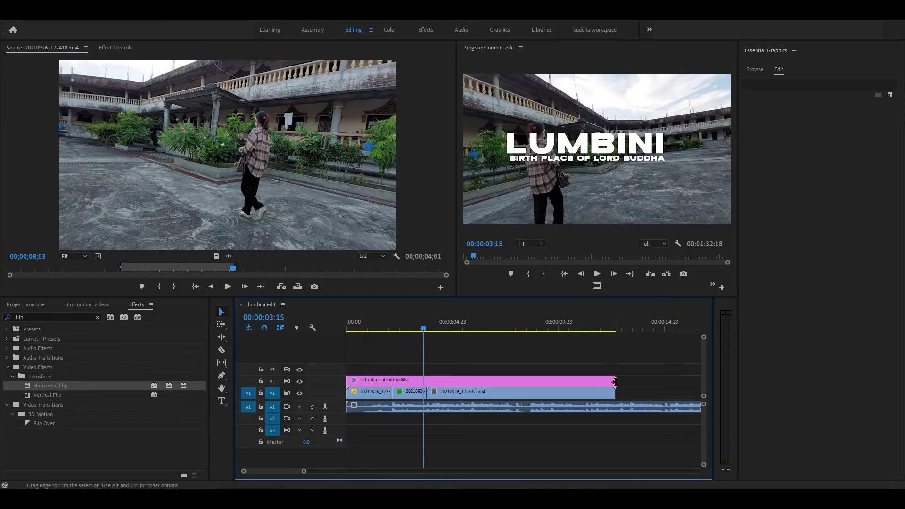
- Trim the title's end so it shows only the opening couple of seconds
left_click_drag(612, 394, 391, 401)
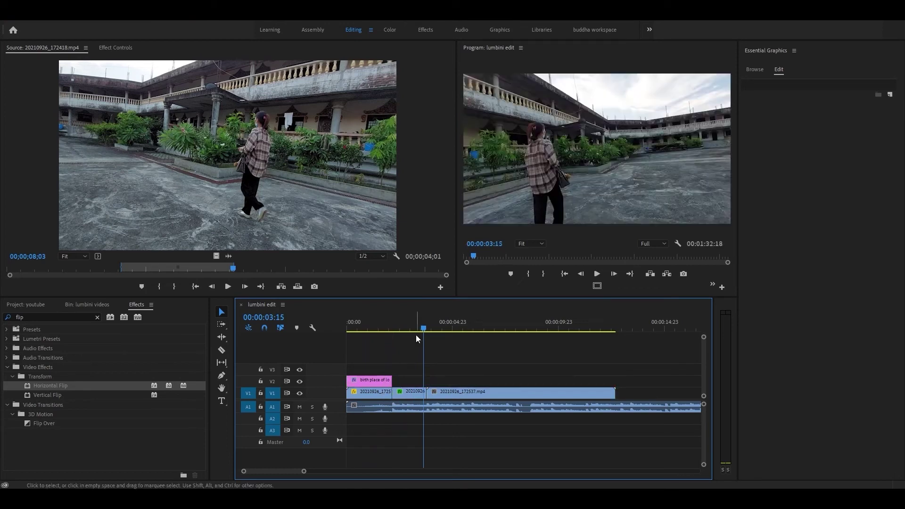
key("Home")
key("space")
key("space")
left_click(542, 150)
left_click(604, 162)
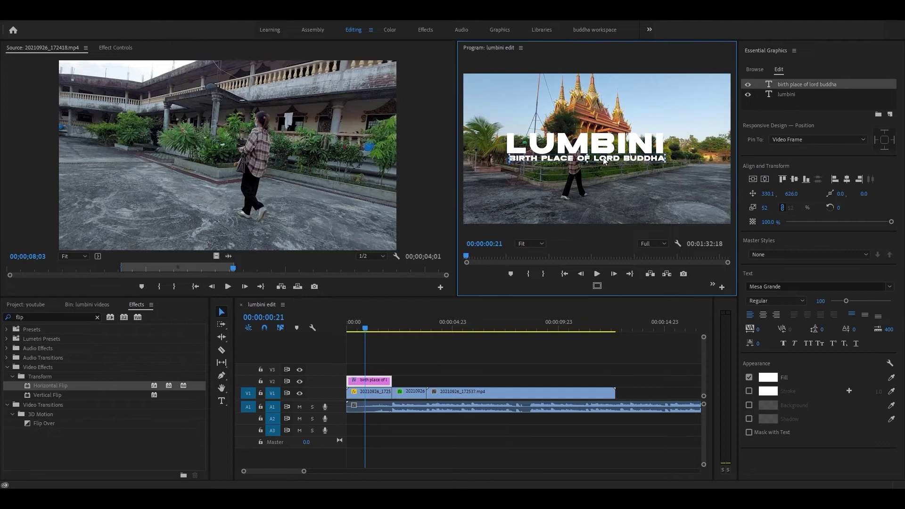
- Set the subtitle font to Microsoft Sans Serif with tracking 400
double_click(604, 161)
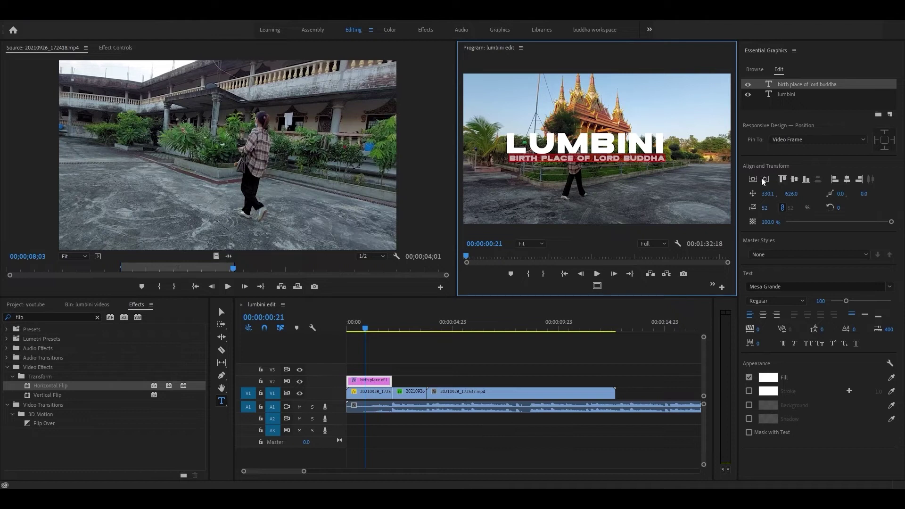
left_click(787, 334)
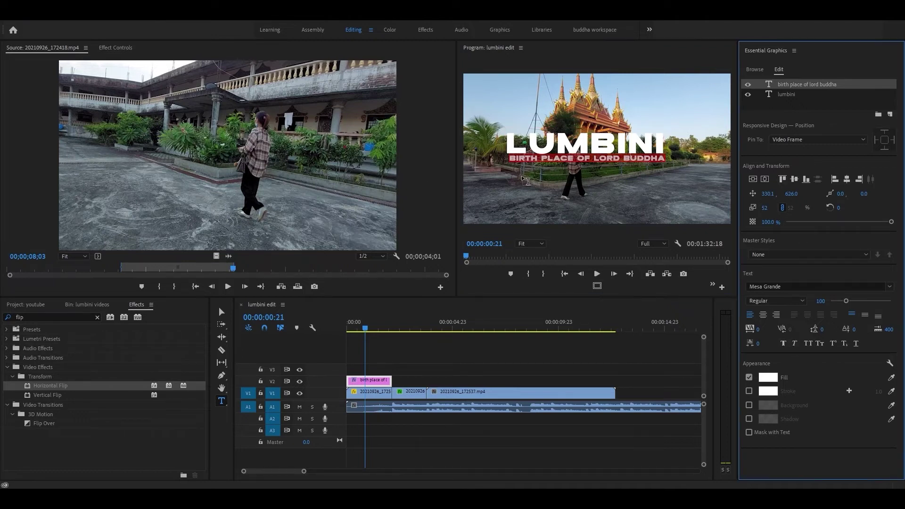
left_click(890, 287)
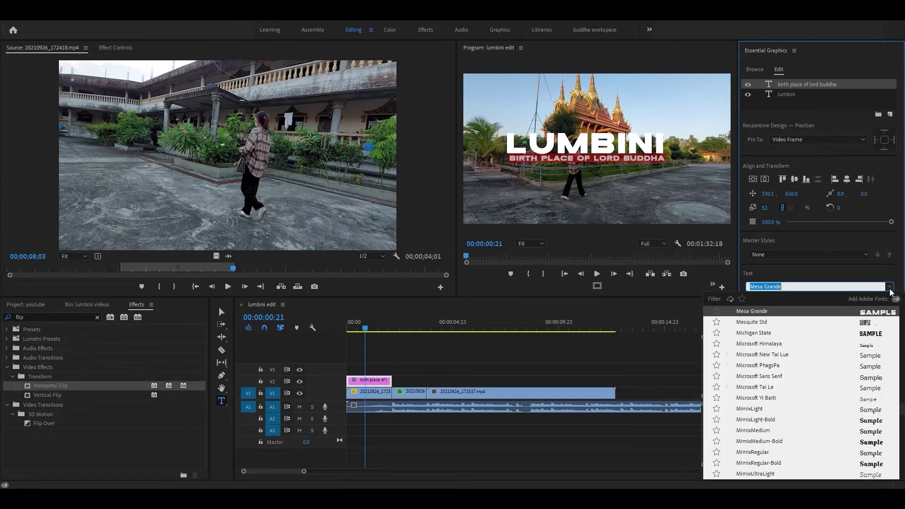
left_click(867, 346)
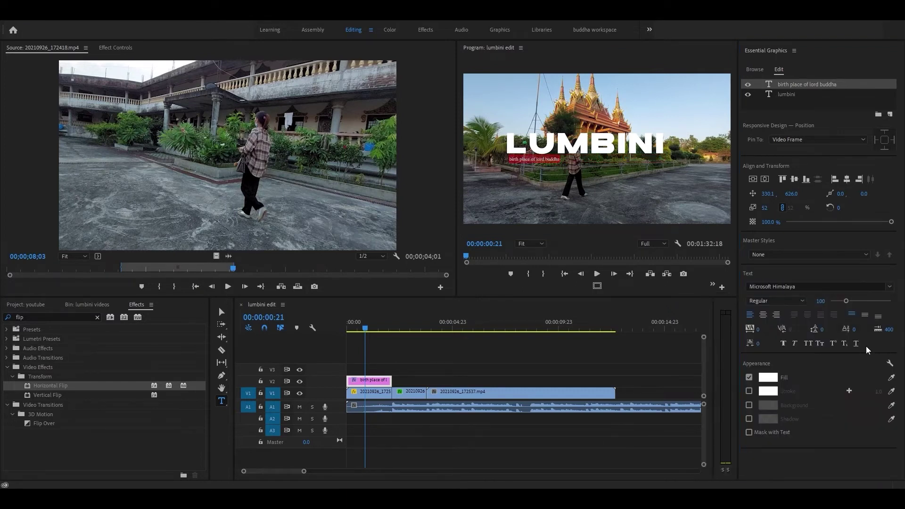
left_click(889, 288)
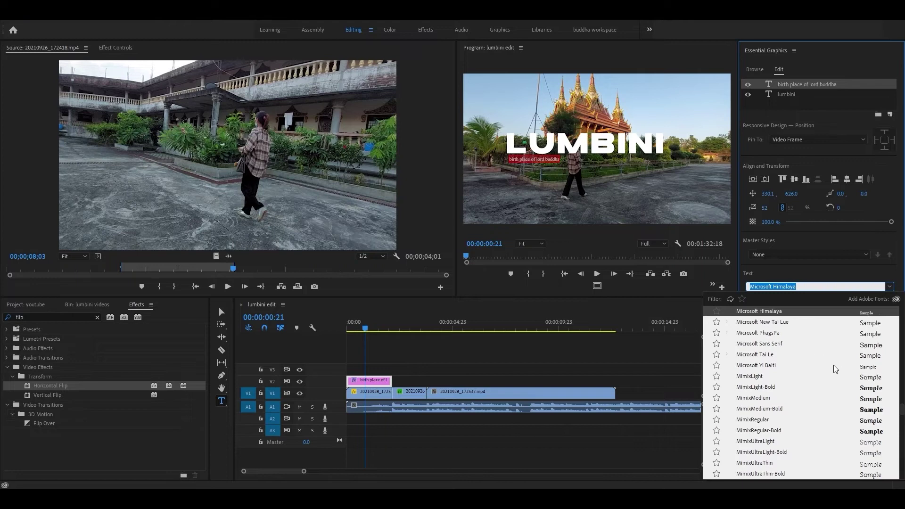
left_click(867, 346)
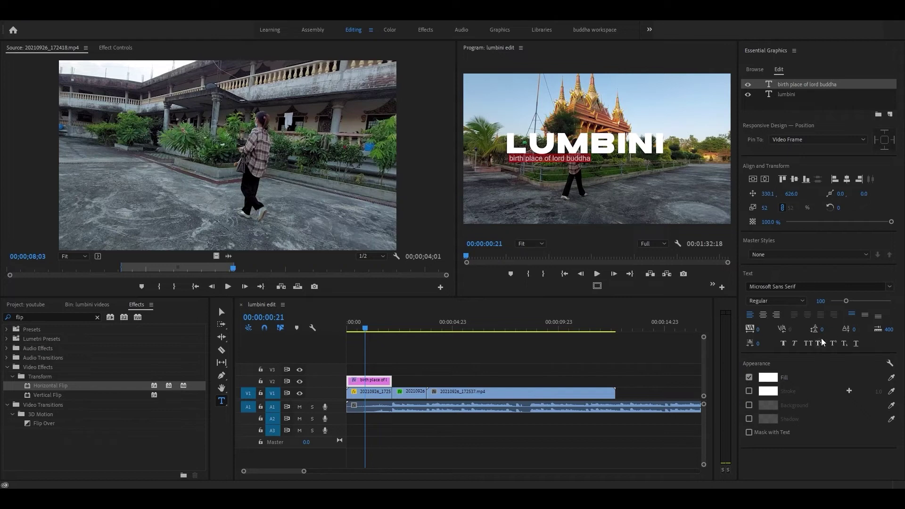
left_click(758, 330)
left_click_drag(758, 329, 801, 328)
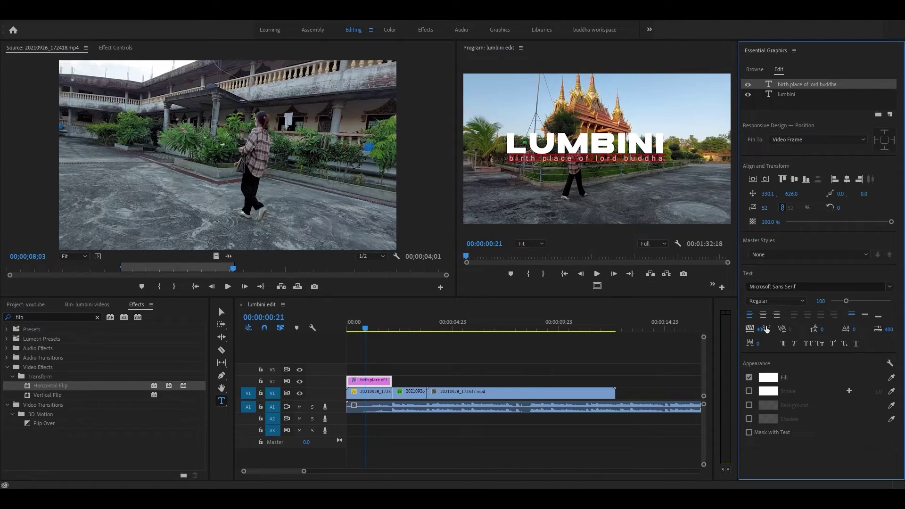
- Re-centre the subtitle under LUMBINI and scale it to 53
left_click(221, 312)
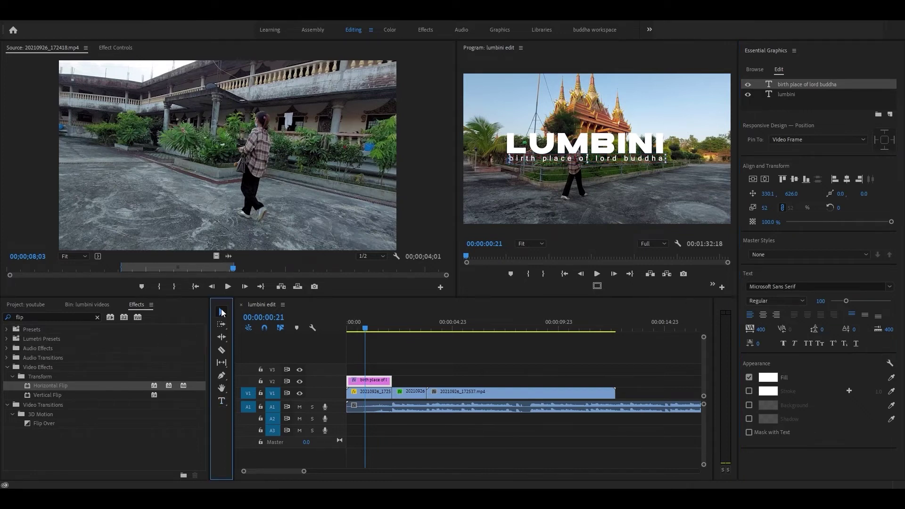
left_click_drag(624, 158, 621, 158)
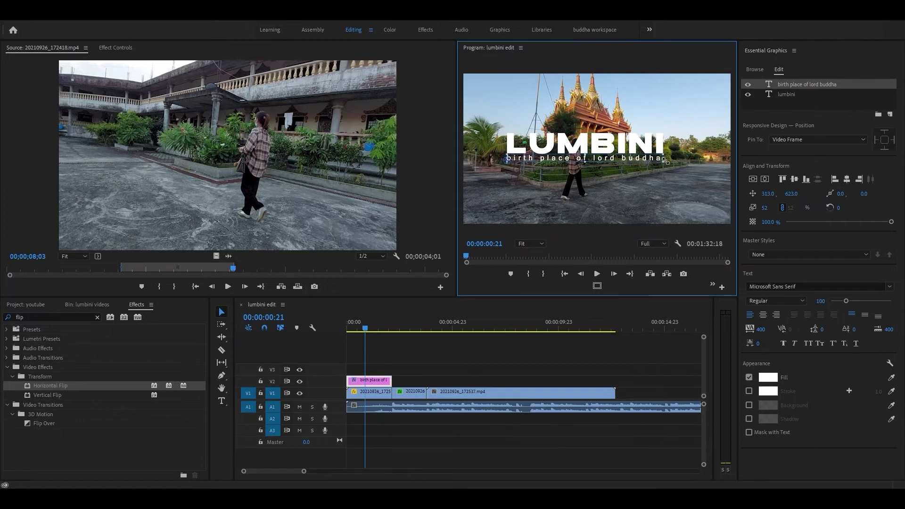
left_click_drag(668, 156, 671, 158)
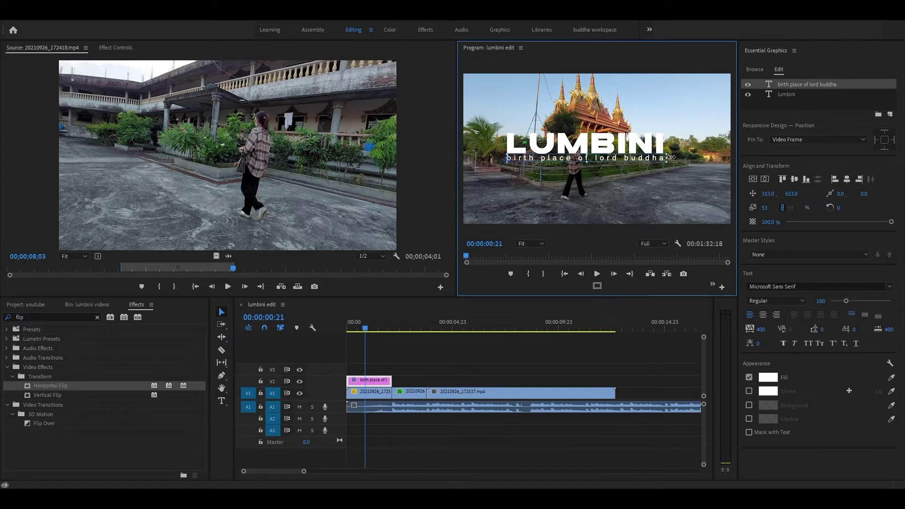
left_click(666, 122)
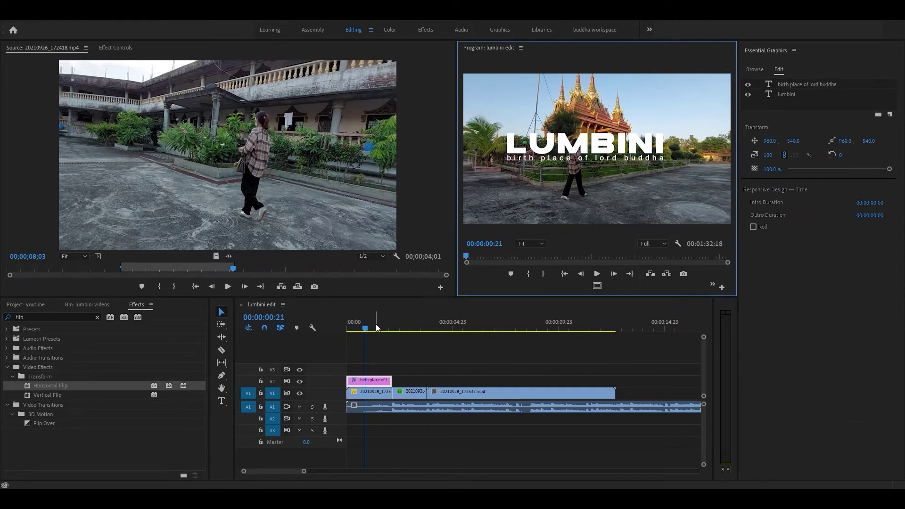
left_click(378, 353)
- Trim the birth place title on V2 to end at 00:00:01:22, then replay from the start
key("space")
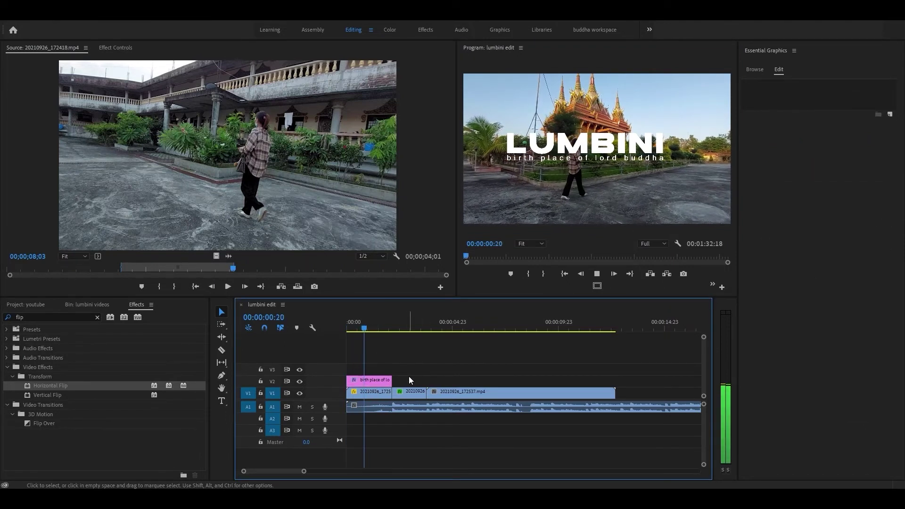
key("space")
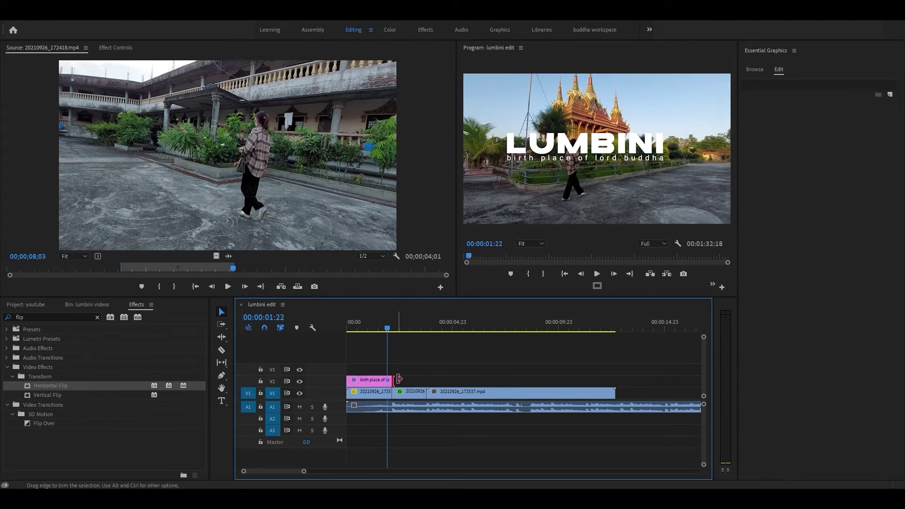
left_click_drag(397, 379, 382, 382)
key("Home")
key("space")
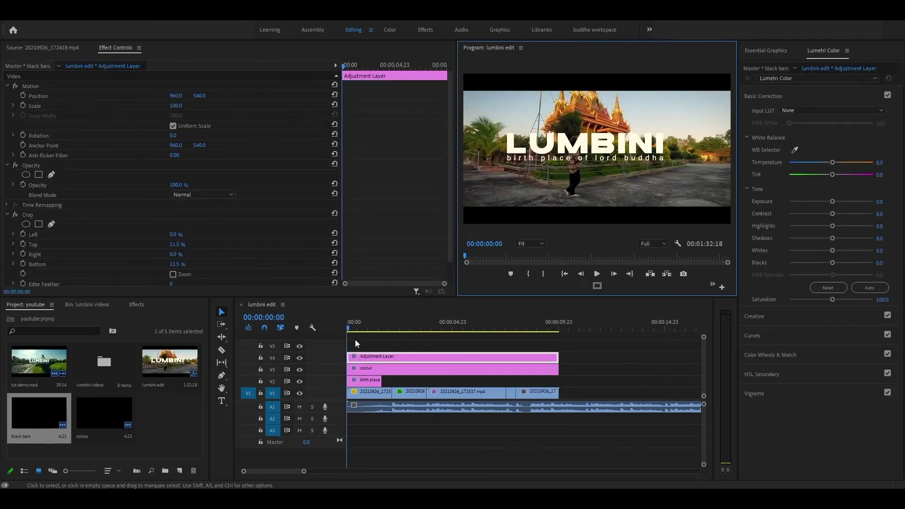
left_click(352, 339)
left_click(370, 357)
key("space")
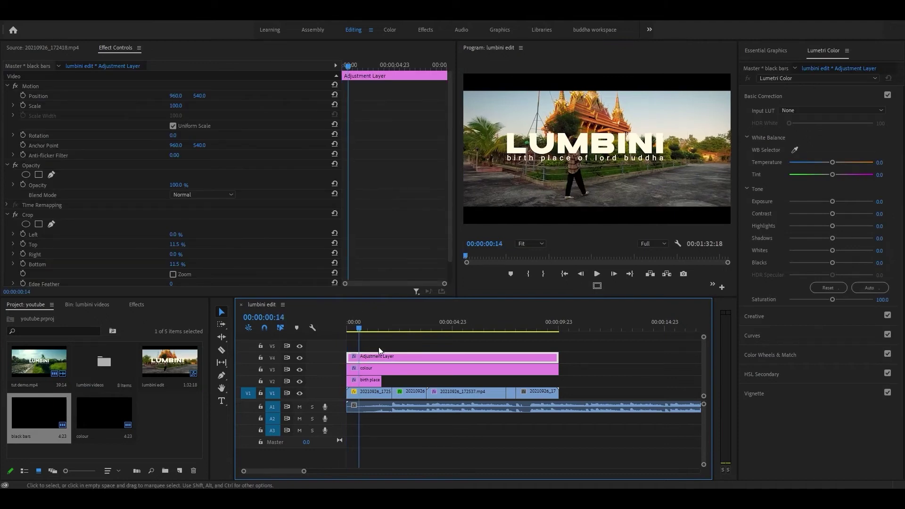
left_click(386, 336)
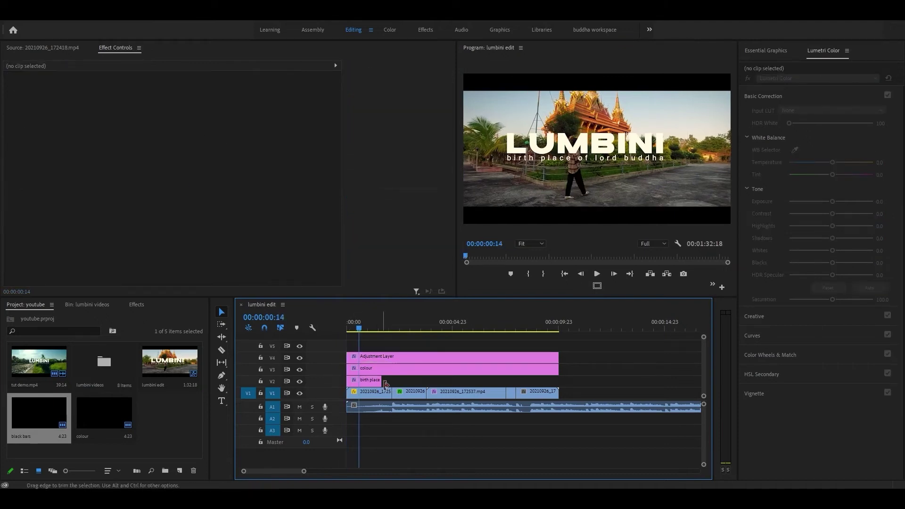
left_click(395, 355)
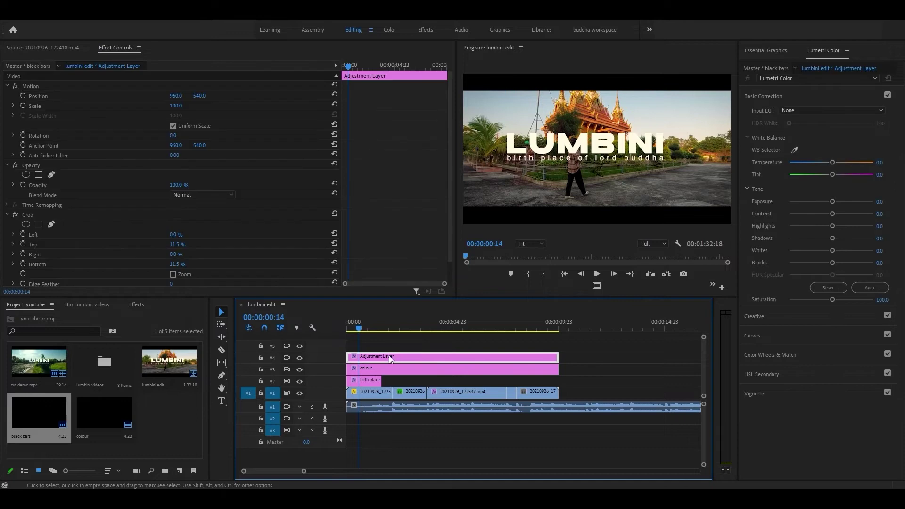
left_click(381, 371)
left_click(415, 337)
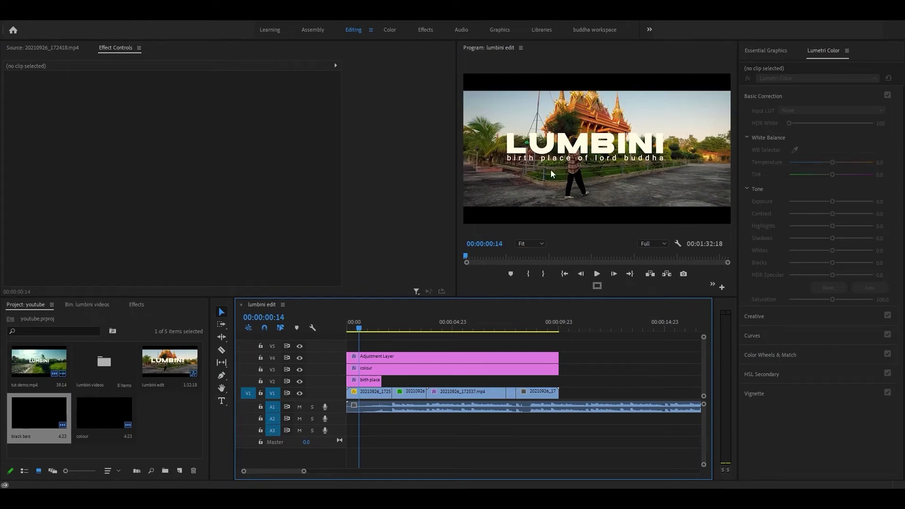
left_click(766, 50)
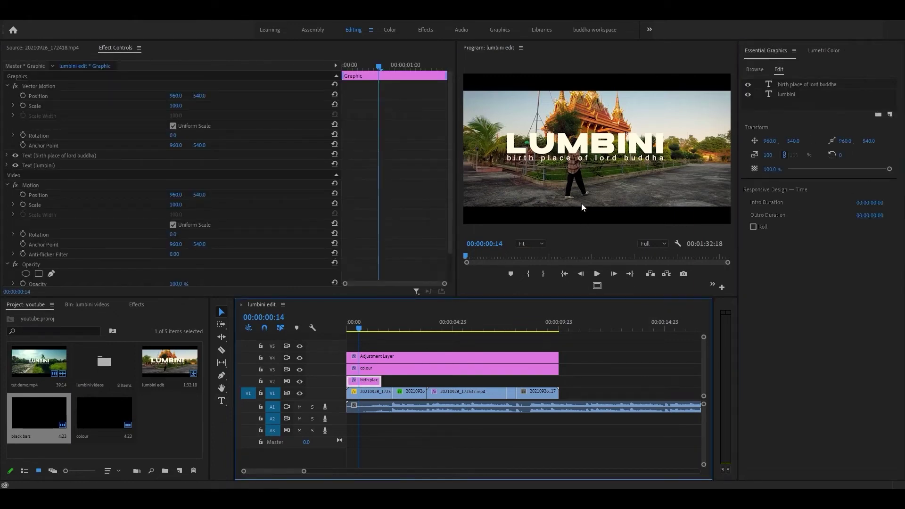
left_click(388, 348)
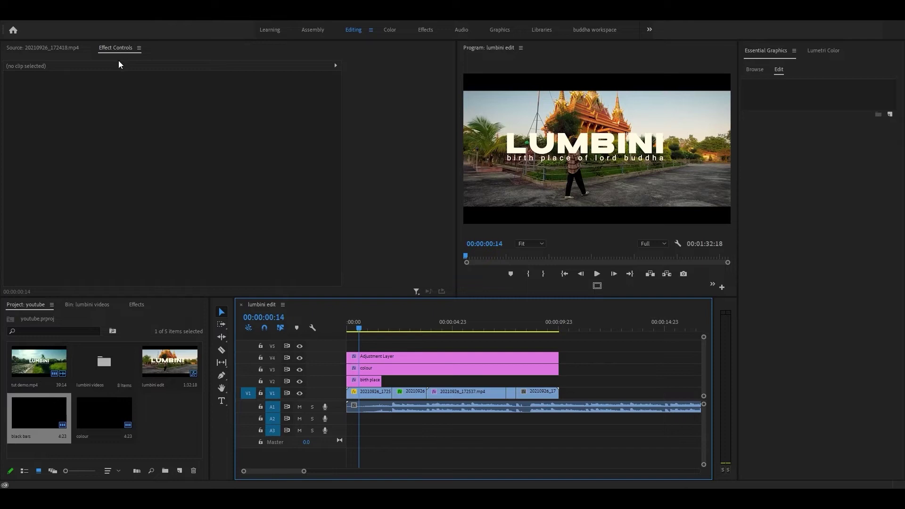
left_click(10, 12)
mouse_move(47, 26)
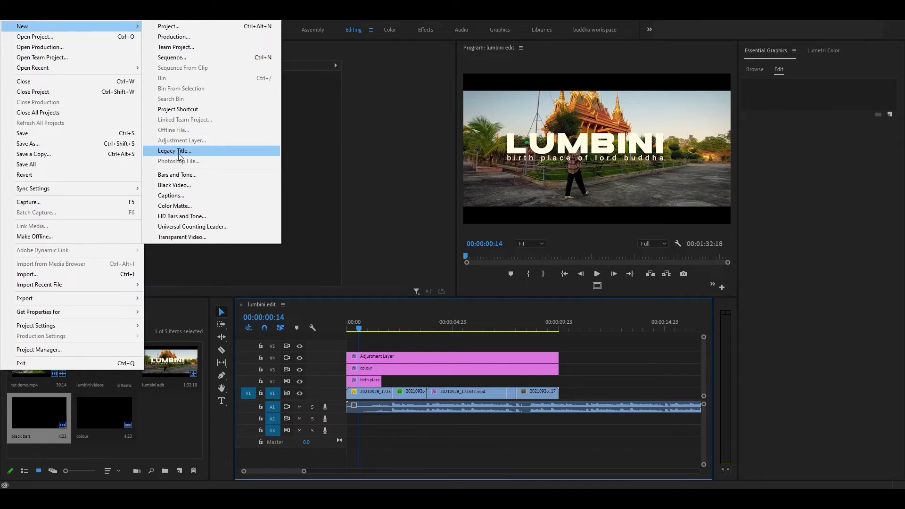
- Create a new legacy title named Title 01
left_click(178, 151)
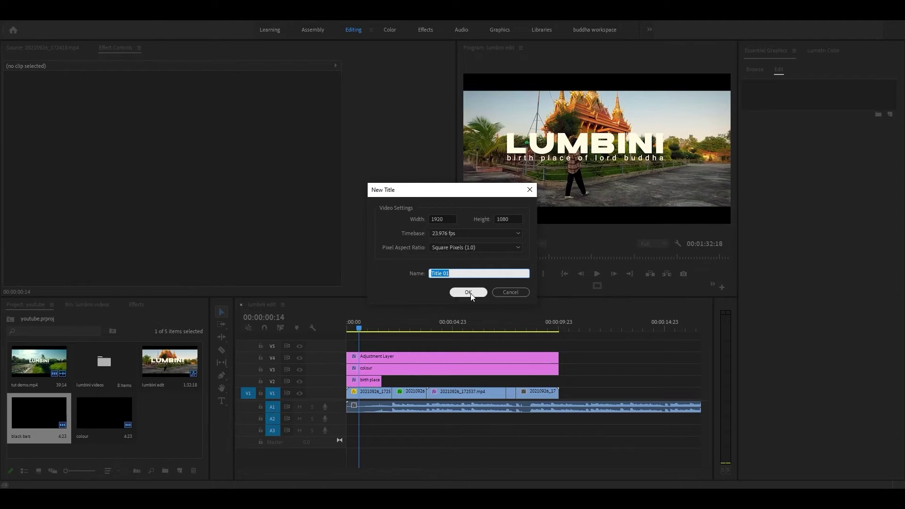
left_click(473, 292)
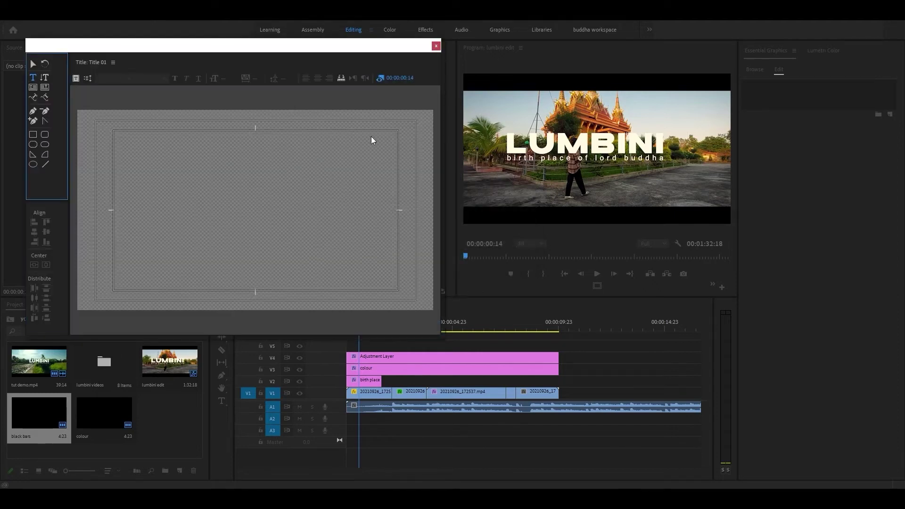
left_click_drag(302, 47, 442, 56)
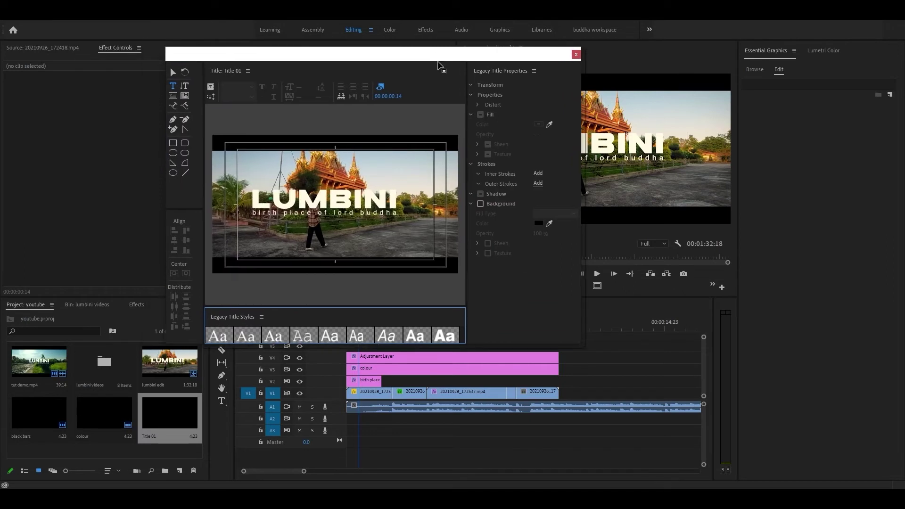
- Arrange the title editor beside the program view, showing the temple frame at 00:00:04:04
left_click_drag(467, 193, 525, 194)
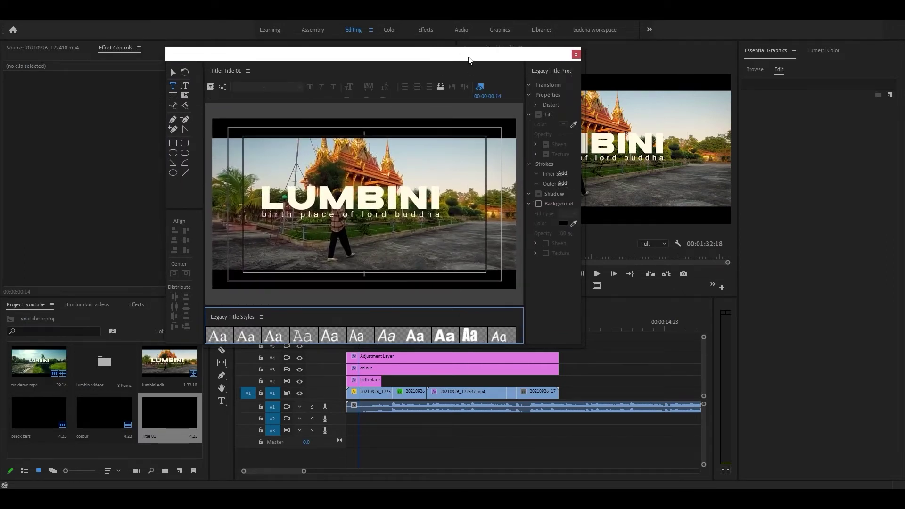
left_click_drag(468, 54, 267, 77)
left_click_drag(404, 325, 448, 328)
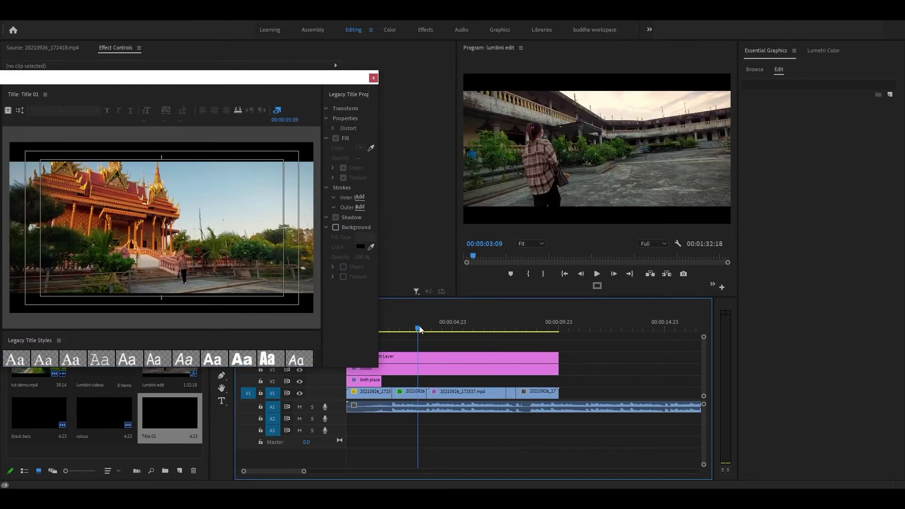
left_click_drag(448, 328, 434, 325)
left_click_drag(238, 77, 499, 51)
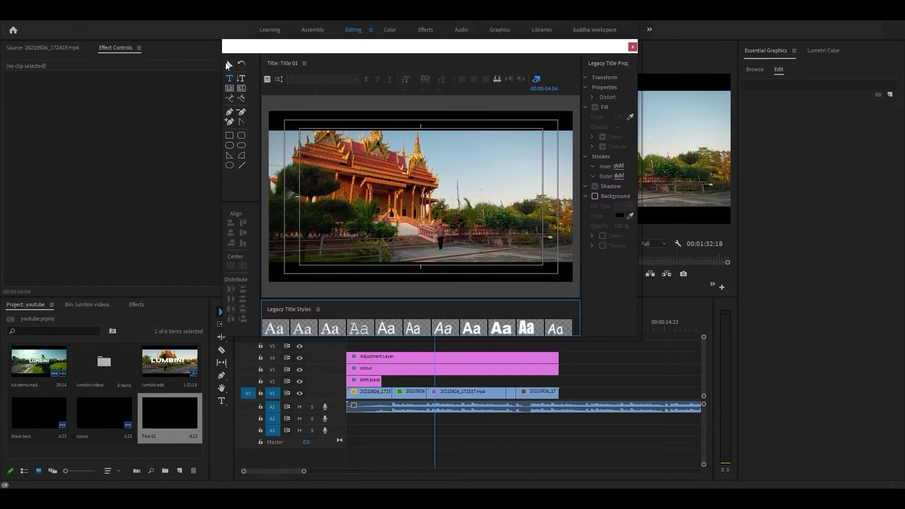
- Add a title text box reading LUMBINI in AIRBORNE GP Bold
left_click(229, 79)
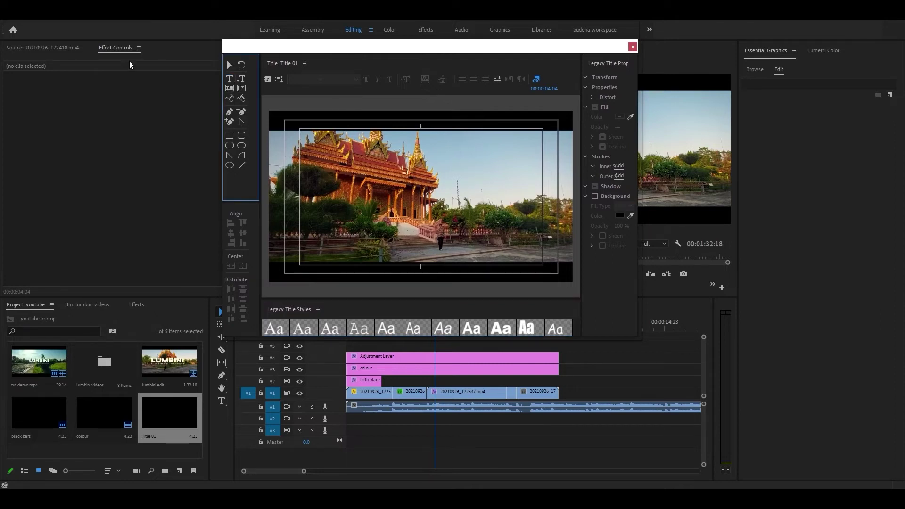
left_click(377, 191)
type("LUMBINI")
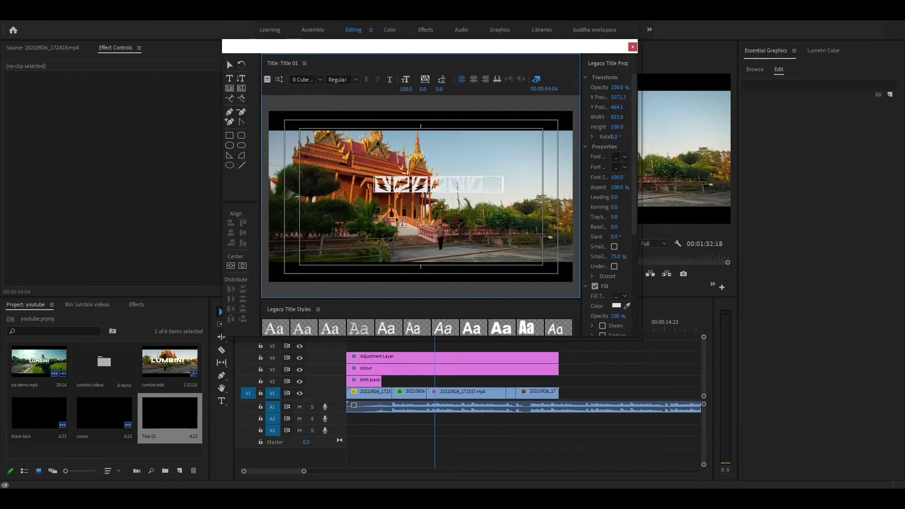
left_click(319, 80)
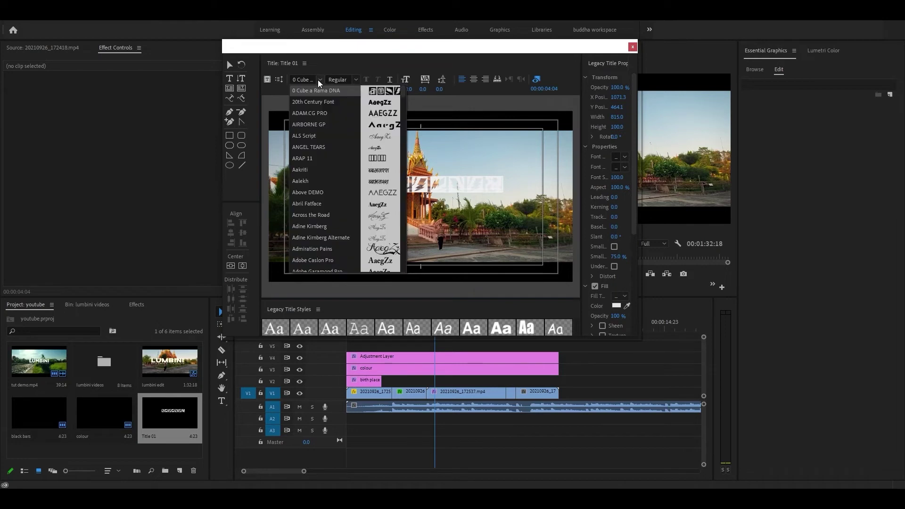
left_click(382, 126)
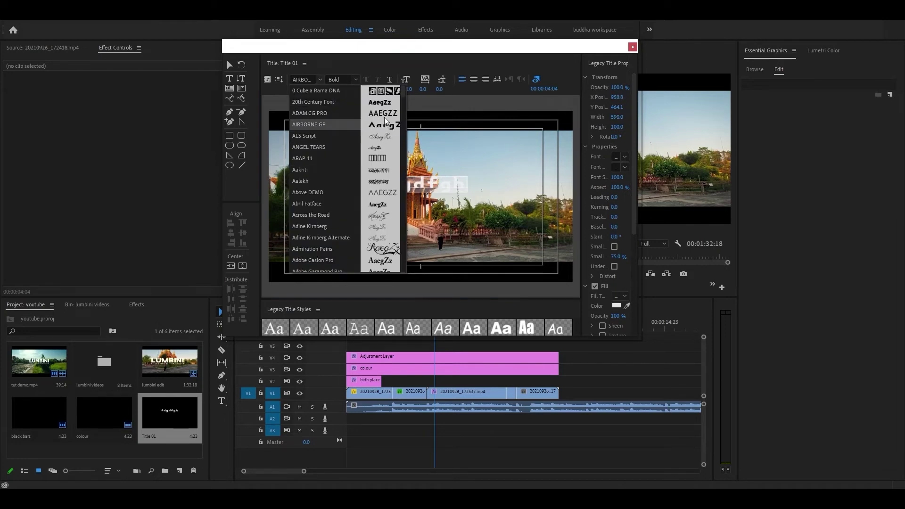
left_click(397, 175)
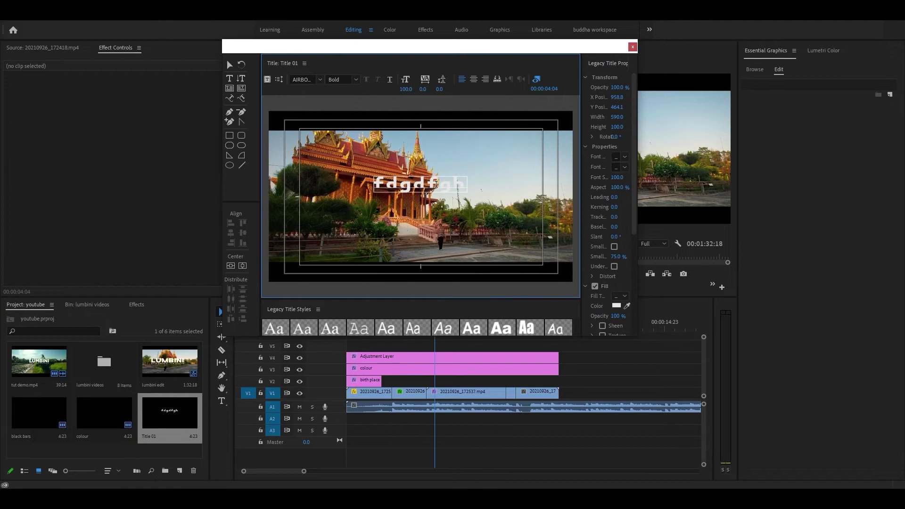
- Change the title text to 'welcome to my first video' and bring it back into frame
double_click(397, 176)
key("BackSpace")
type("welcome to ")
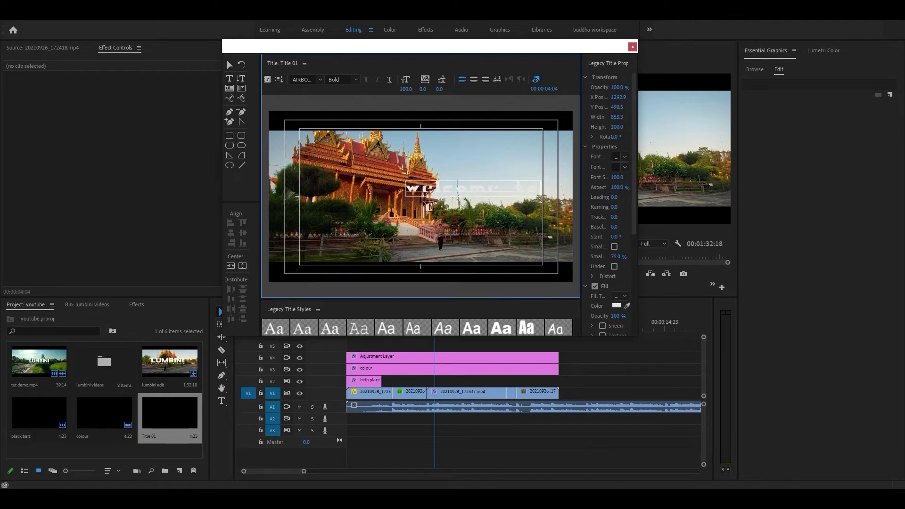
type("lu")
type("channel")
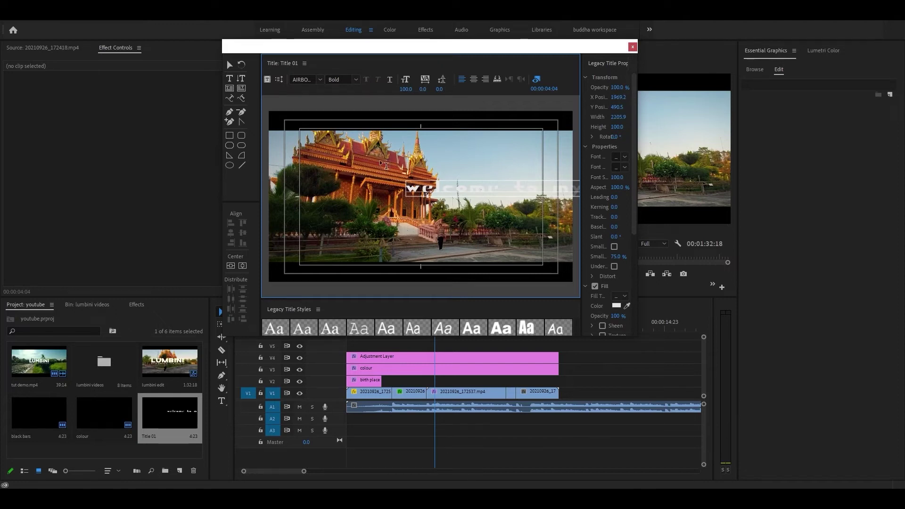
left_click(230, 64)
left_click_drag(509, 188, 320, 197)
left_click_drag(440, 201, 380, 203)
double_click(377, 196)
key("BackSpace")
key("BackSpace")
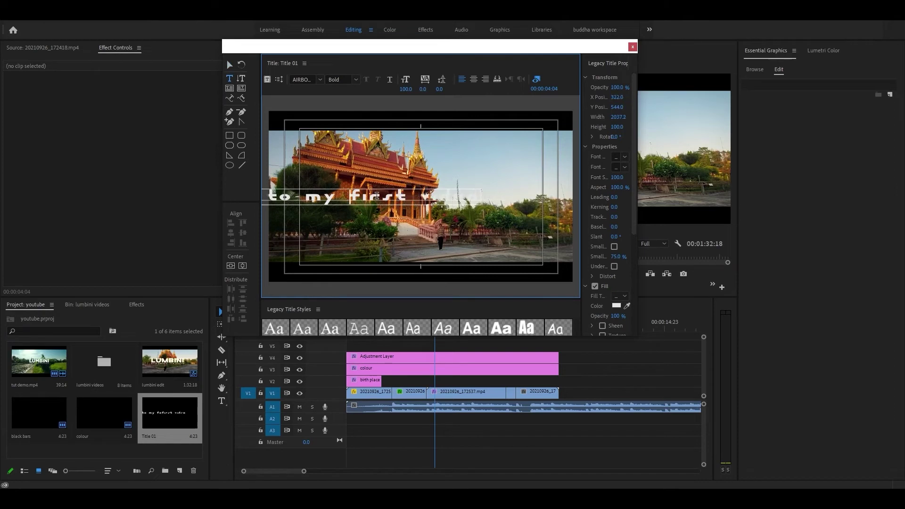
- Resize the title to font size 70.2 and move it just above the bottom letterbox bar
left_click(230, 64)
left_click_drag(402, 200, 464, 183)
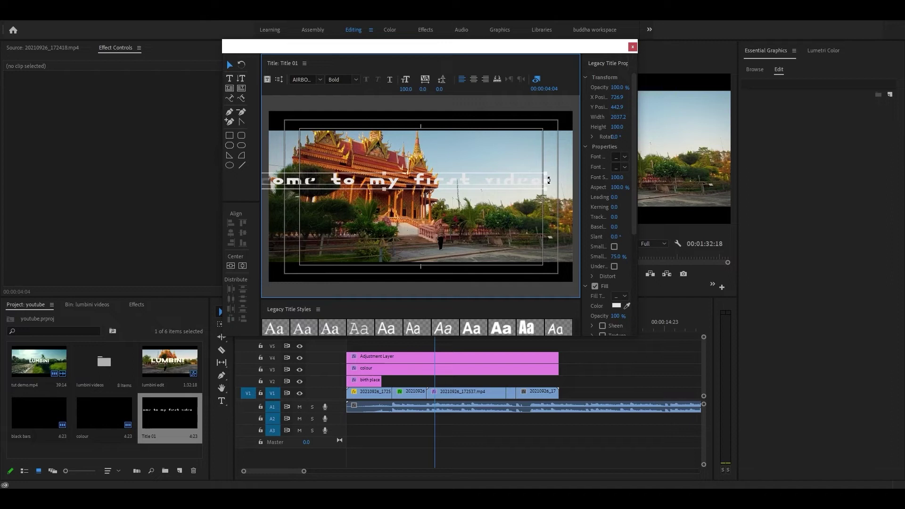
left_click_drag(540, 180, 364, 183)
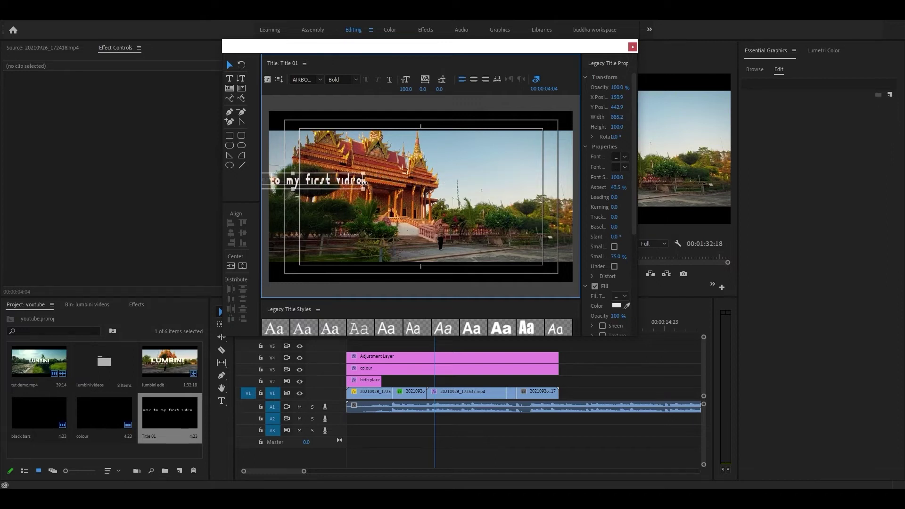
key("ctrl+z")
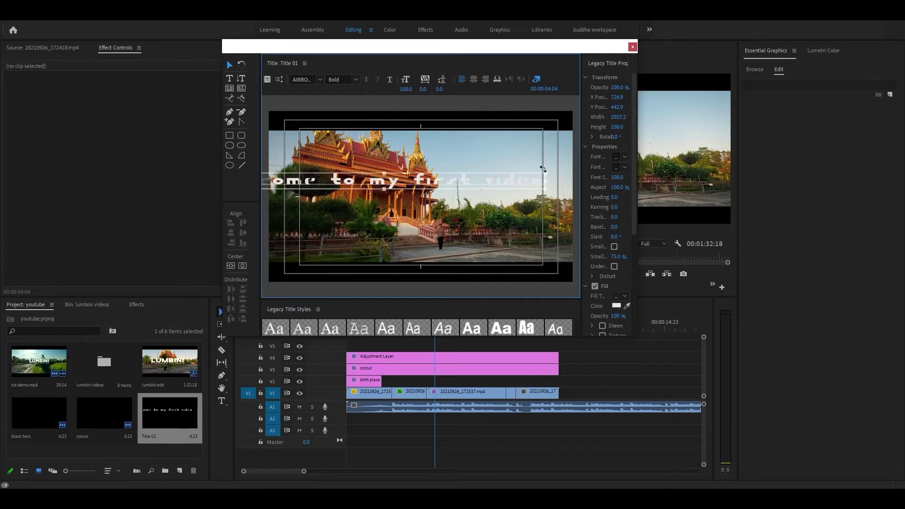
mouse_move(547, 173)
left_mouse_down()
mouse_move(338, 172)
mouse_move(395, 252)
left_mouse_up()
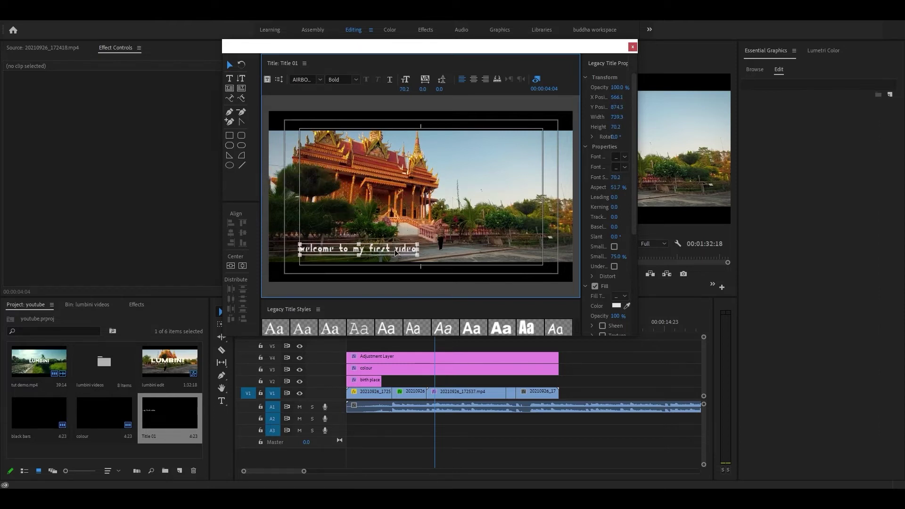
left_click_drag(395, 249, 385, 258)
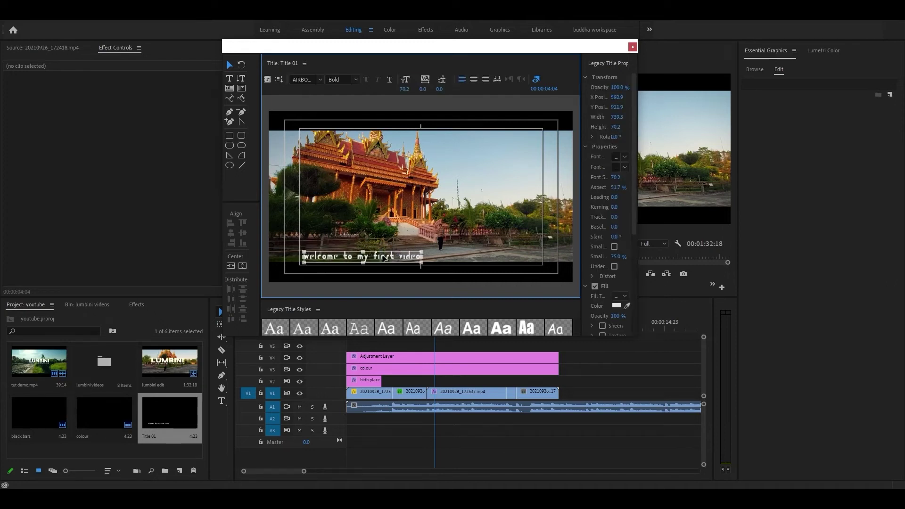
- Give the welcome title text a red fill colour
left_click(366, 241)
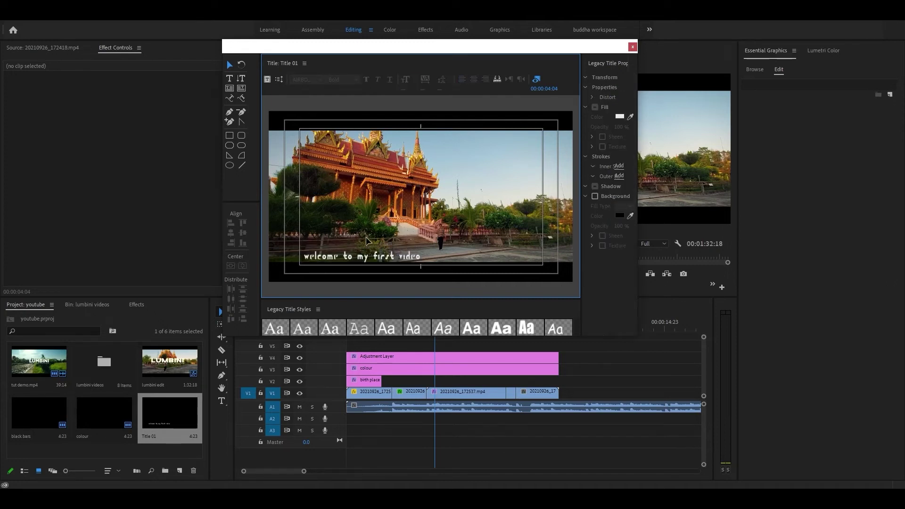
left_click(620, 118)
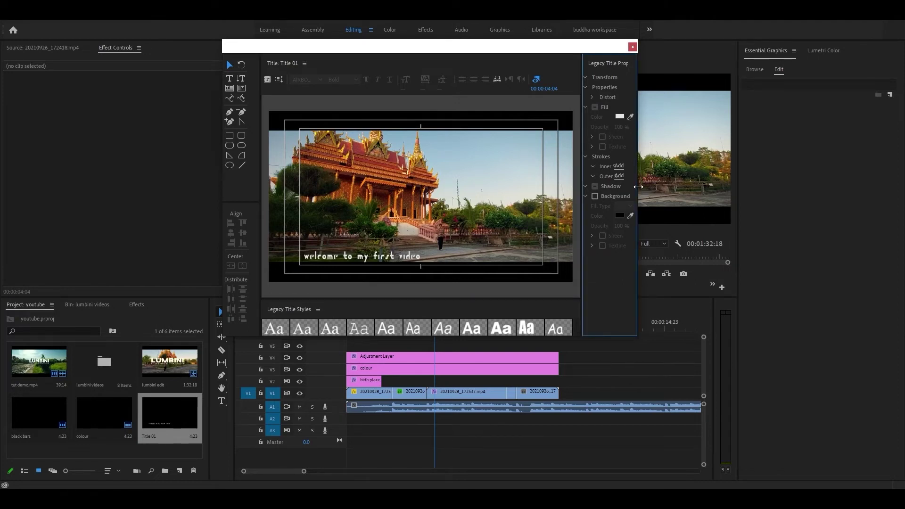
left_click_drag(639, 190, 746, 188)
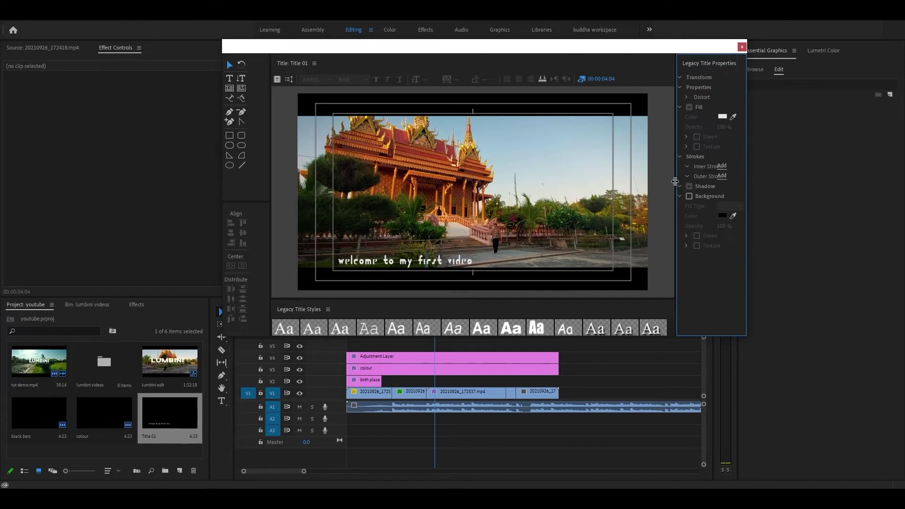
left_click_drag(675, 182, 583, 204)
left_click(421, 257)
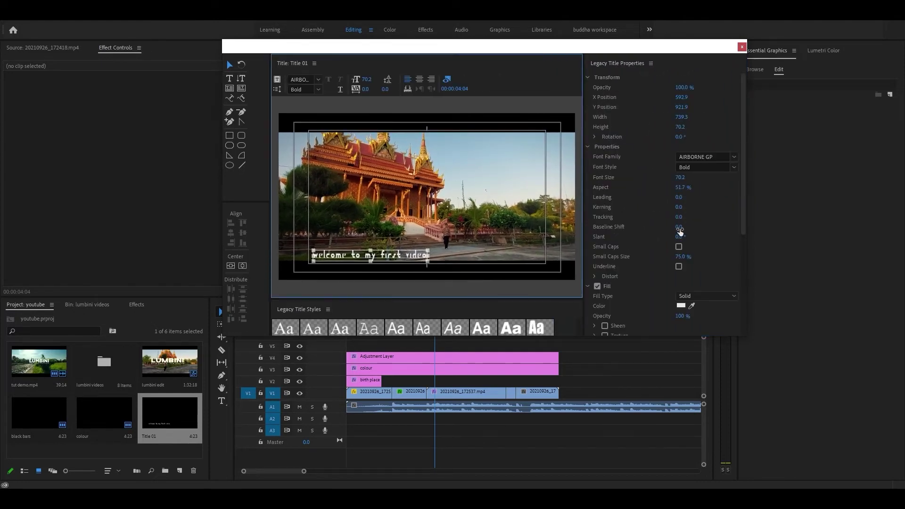
left_click(681, 305)
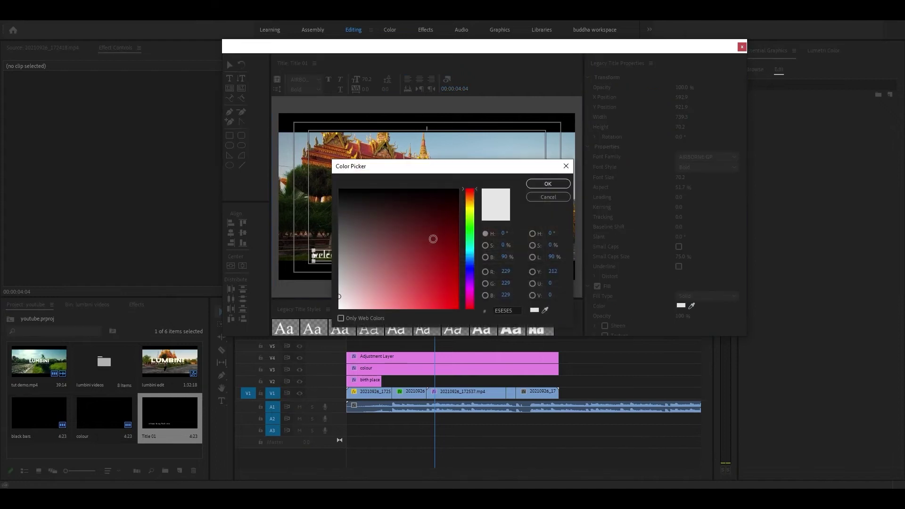
left_click(433, 239)
left_click(548, 183)
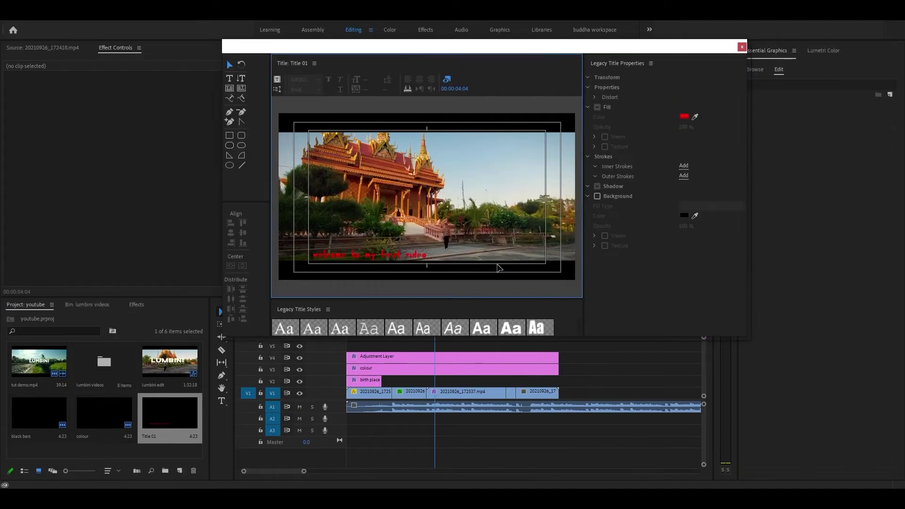
- Add a drop shadow at 50% opacity to the title text
left_click(422, 253)
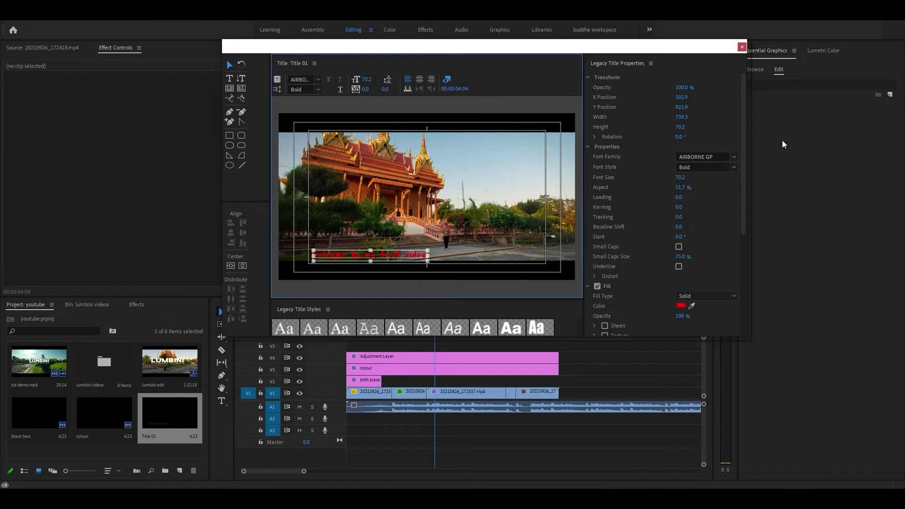
scroll(662, 231, "down", 2)
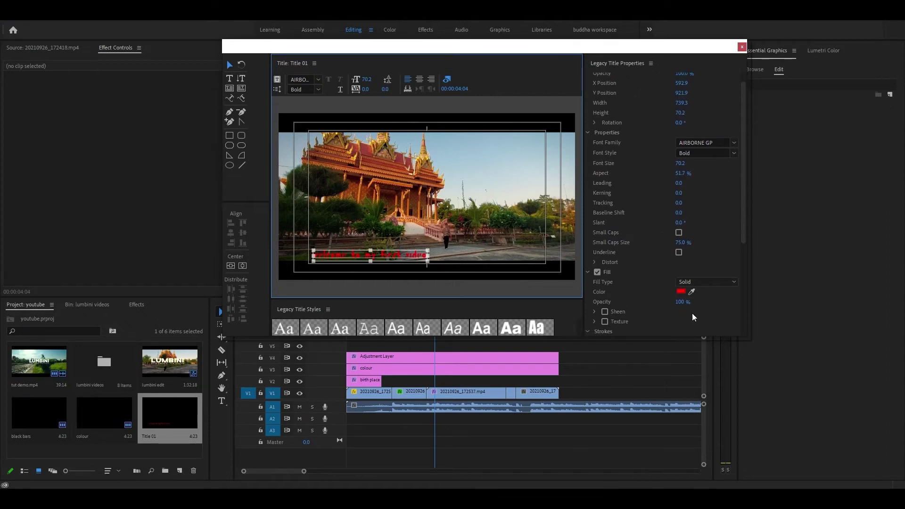
scroll(640, 312, "down", 1)
scroll(649, 274, "down", 1)
scroll(655, 279, "down", 1)
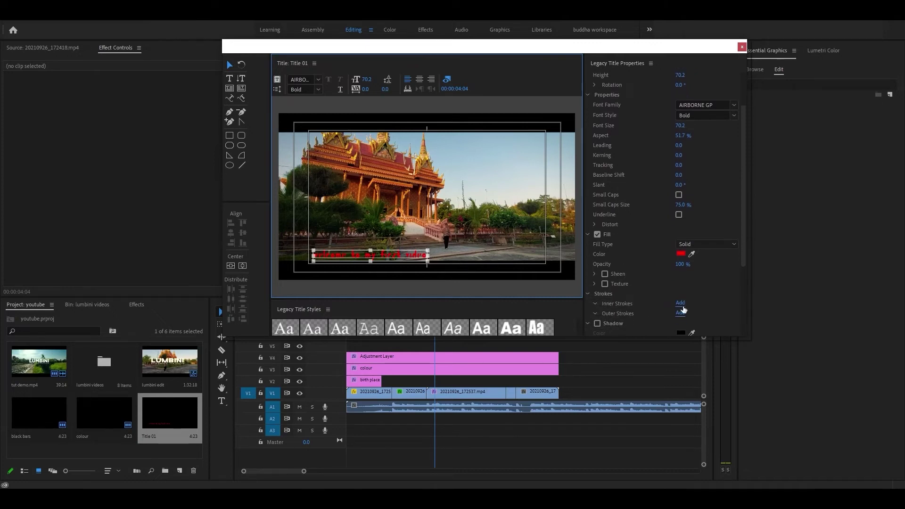
scroll(646, 288, "down", 2)
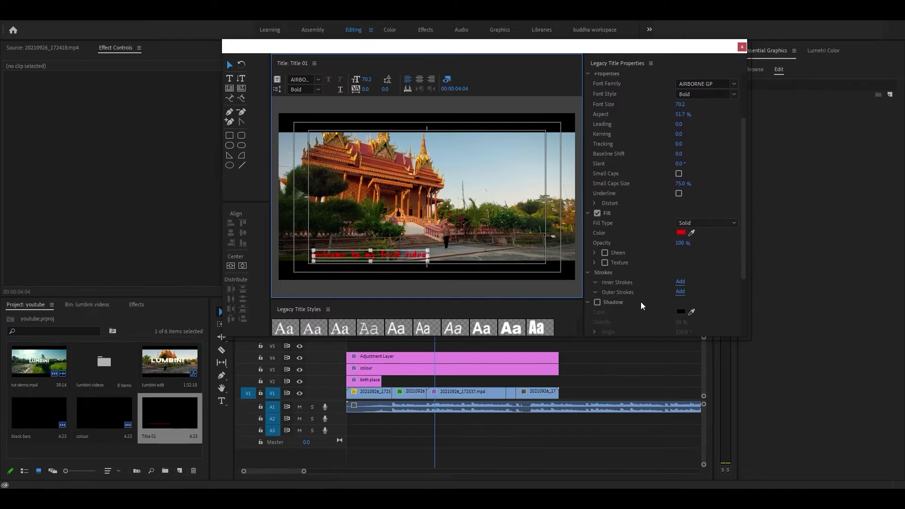
left_click(597, 302)
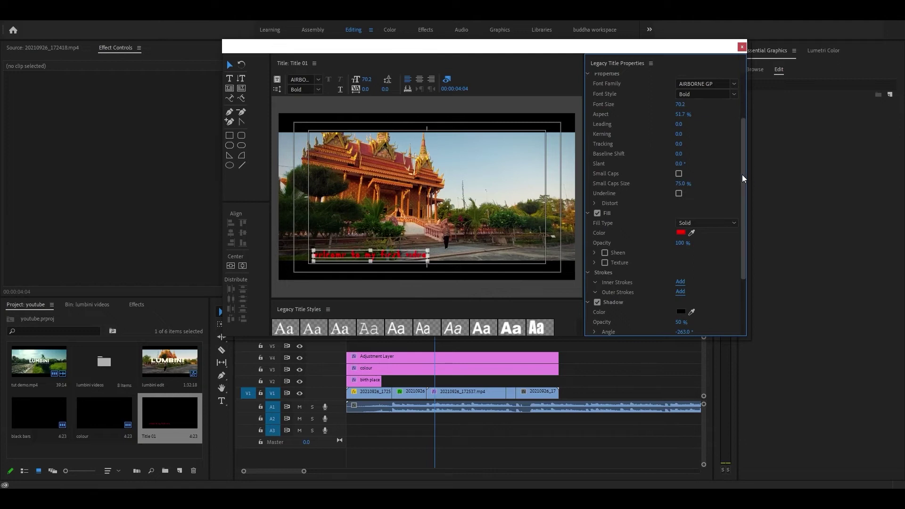
left_click_drag(742, 174, 737, 228)
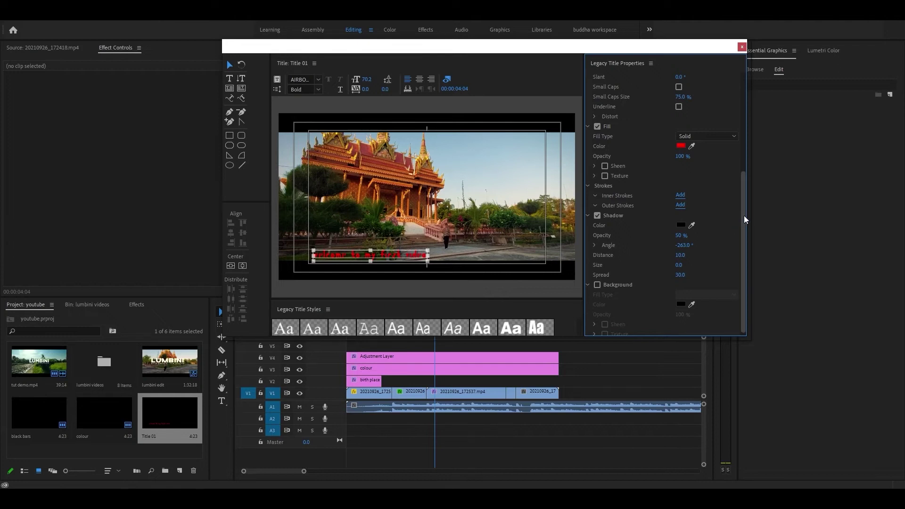
left_click_drag(744, 215, 744, 129)
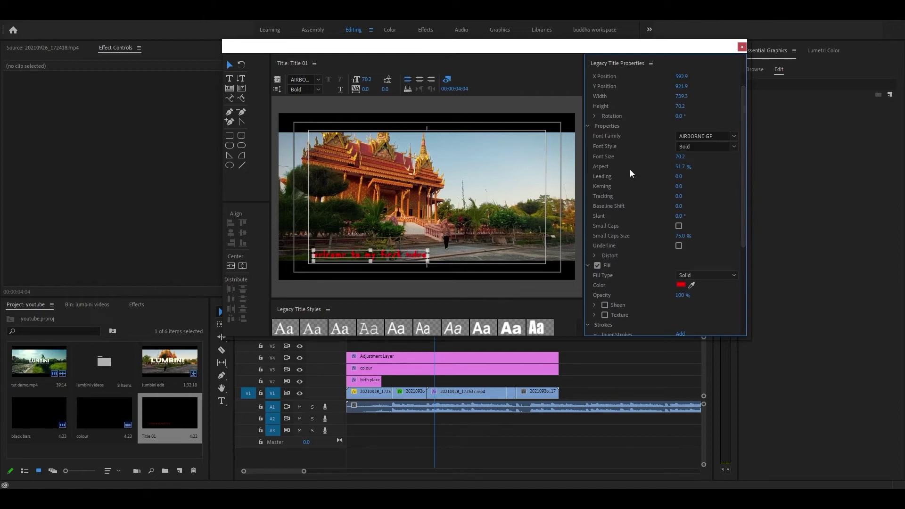
left_click(505, 227)
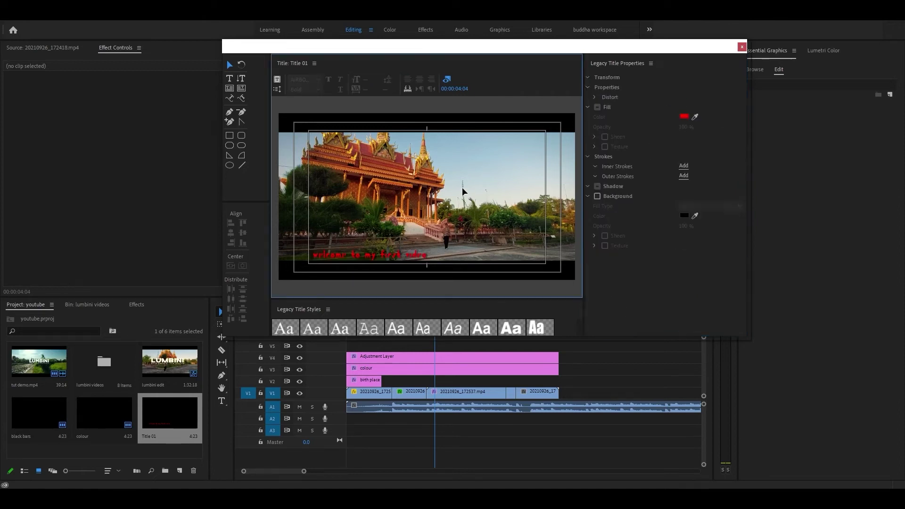
- Close the titler, place Title 01 on the top video track, and preview it
left_click(742, 47)
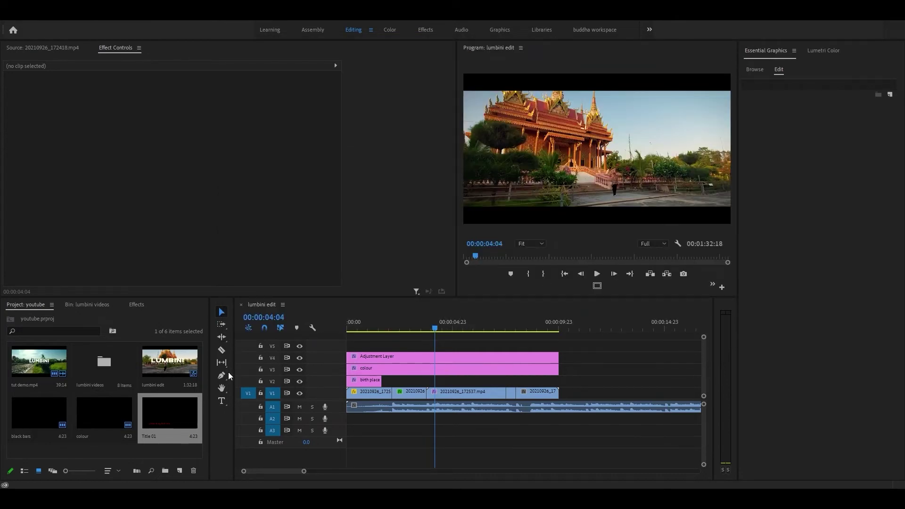
left_click_drag(156, 420, 426, 354)
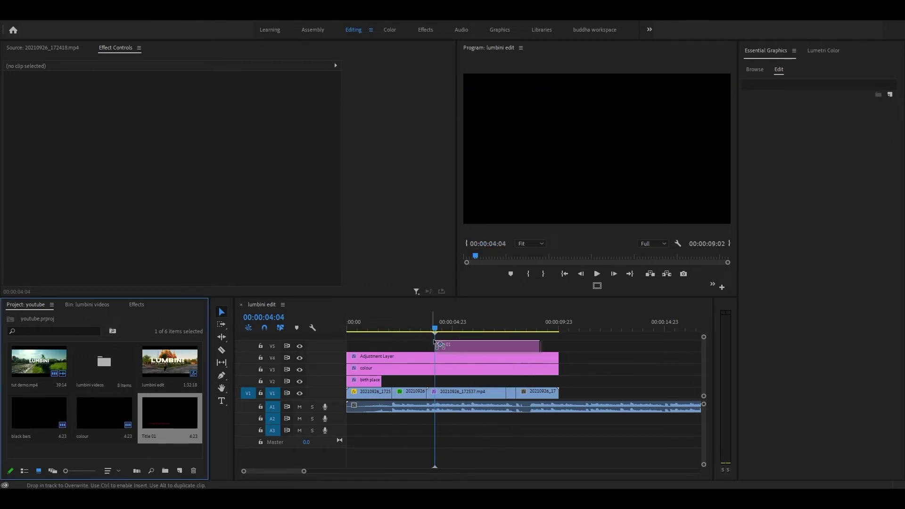
left_click_drag(425, 353, 410, 388)
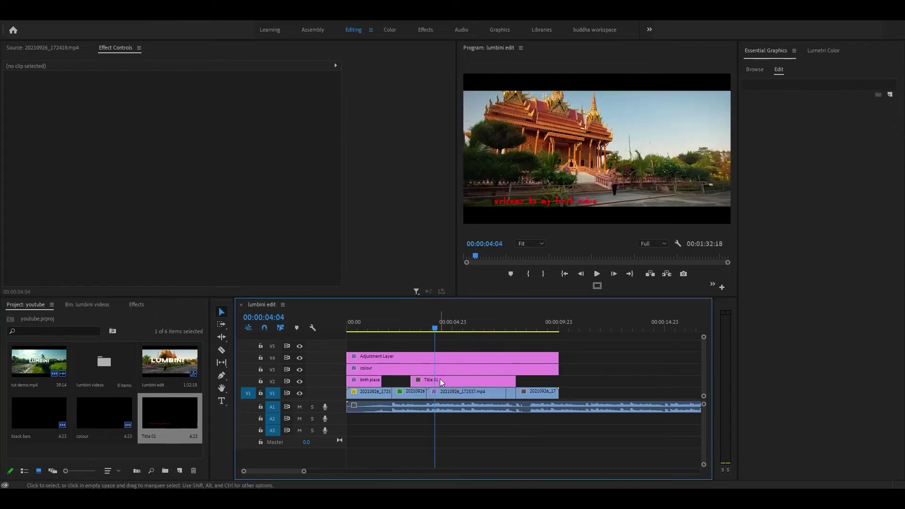
left_click_drag(439, 381, 453, 325)
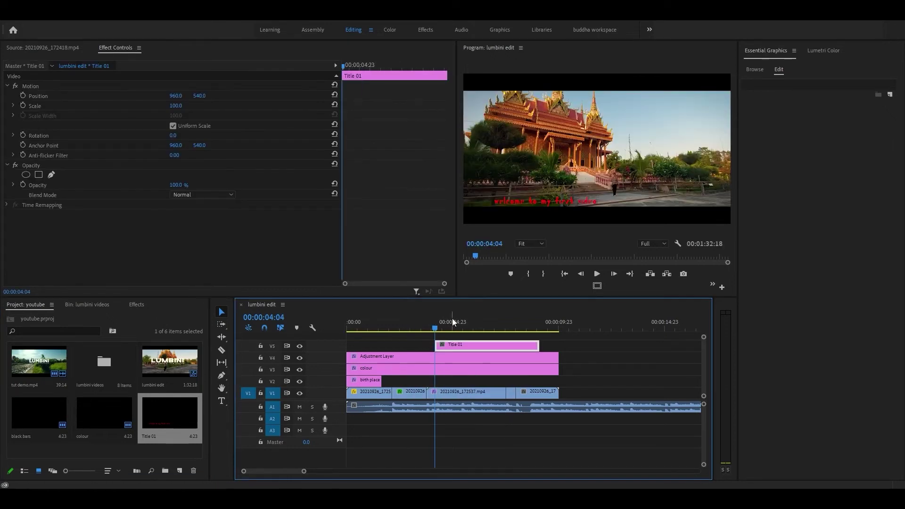
mouse_move(437, 329)
left_mouse_down()
mouse_move(469, 331)
mouse_move(429, 329)
left_mouse_up()
key("space")
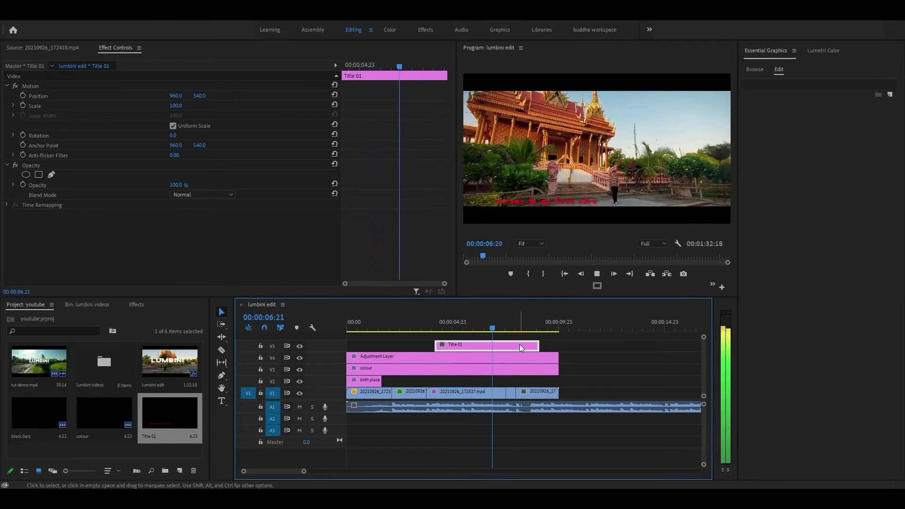
key("space")
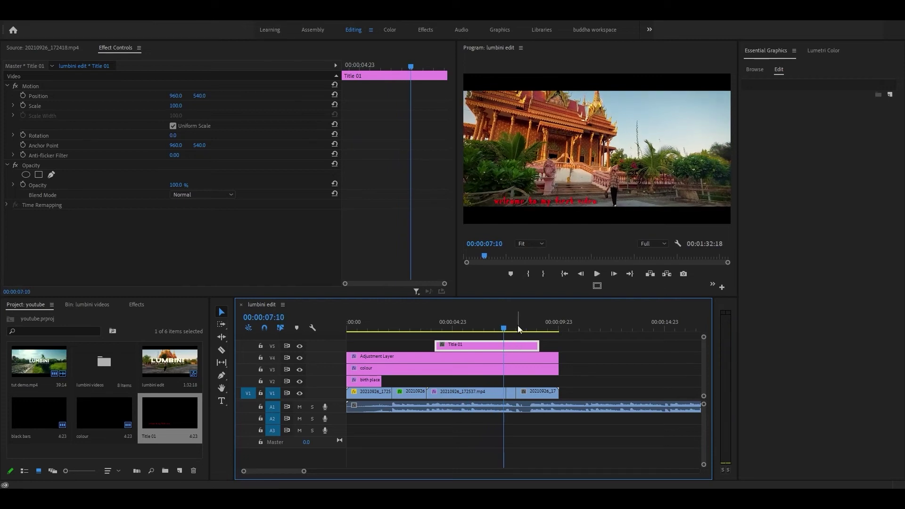
left_click_drag(430, 325, 433, 346)
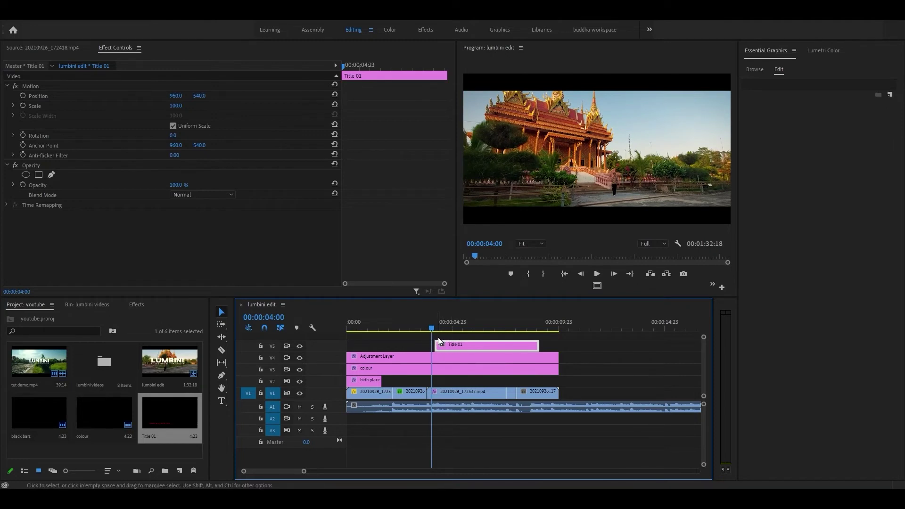
- Trim Title 01 to run from the sequence start to the end of the adjustment layers
left_click(462, 335)
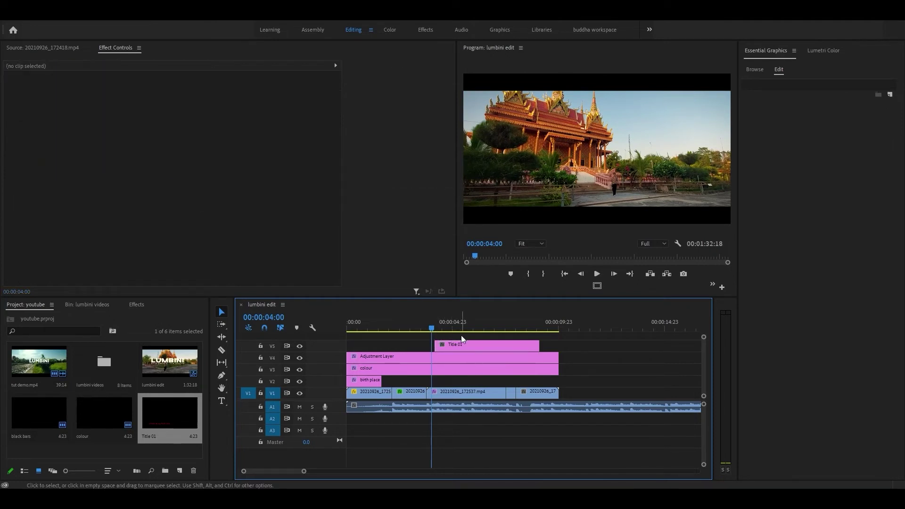
left_click_drag(439, 346, 466, 347)
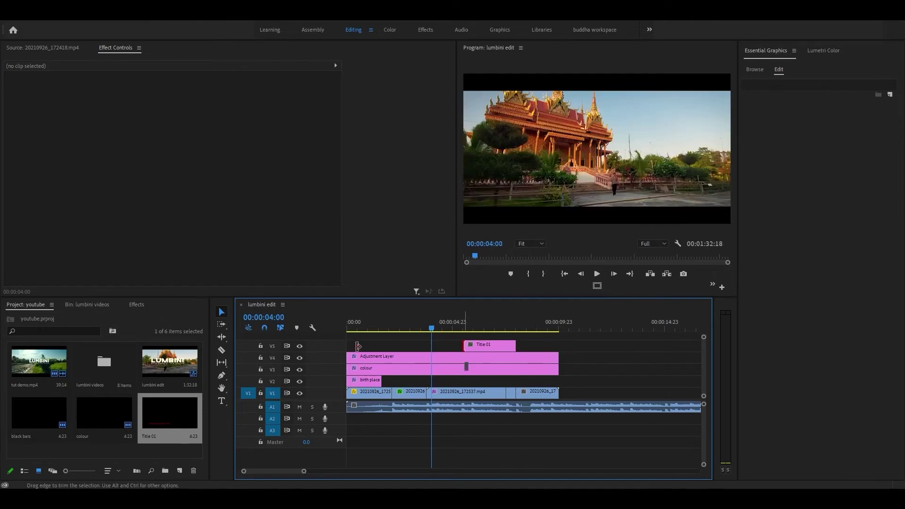
left_click_drag(466, 347, 347, 346)
left_click_drag(521, 343, 559, 346)
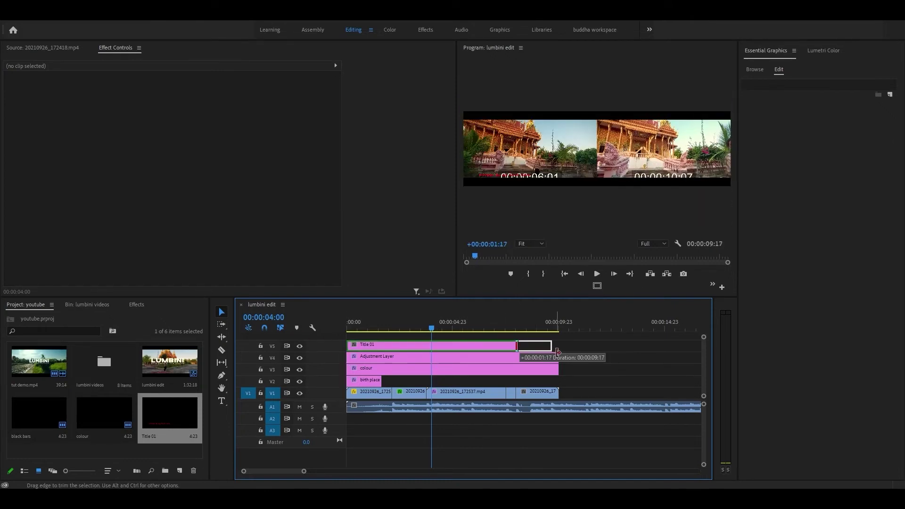
key("space")
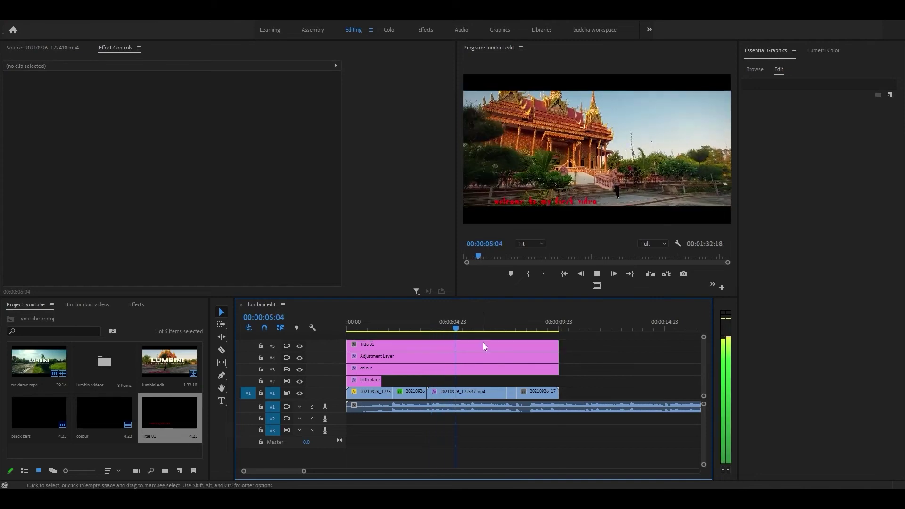
key("space")
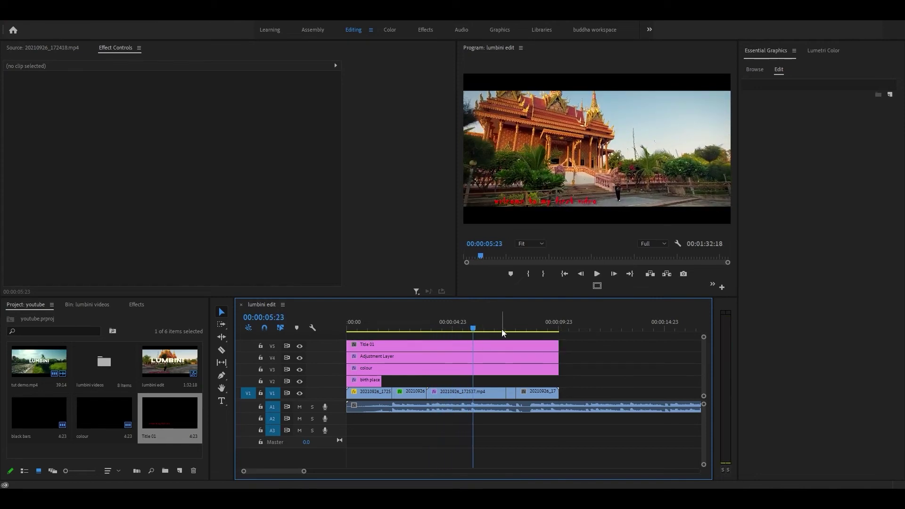
key("j")
key("k")
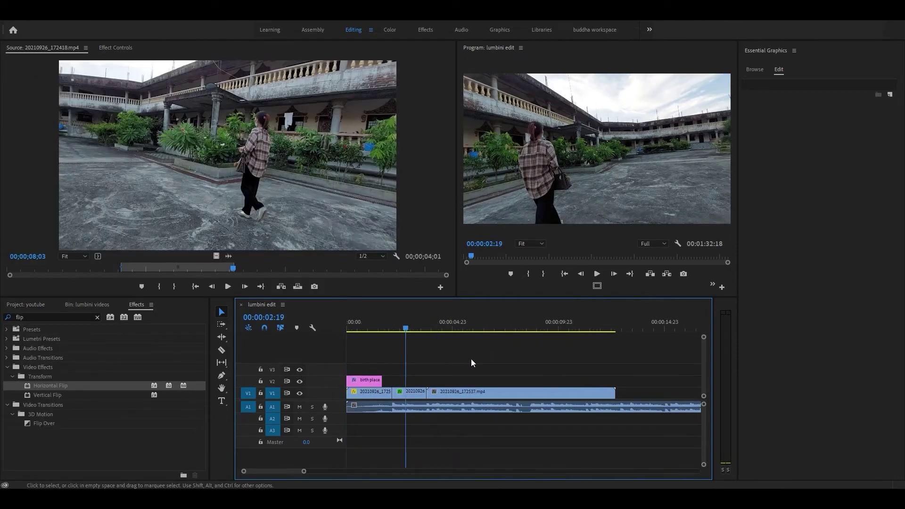
key("equal")
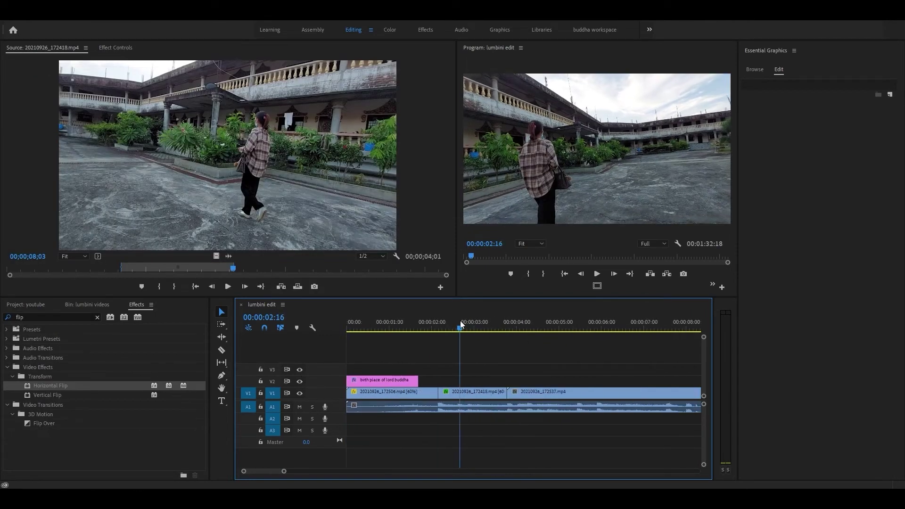
left_click(423, 327)
key("minus")
key("minus")
key("minus")
left_click(512, 324)
key("equal")
key("equal")
left_click_drag(520, 332, 412, 347)
key("space")
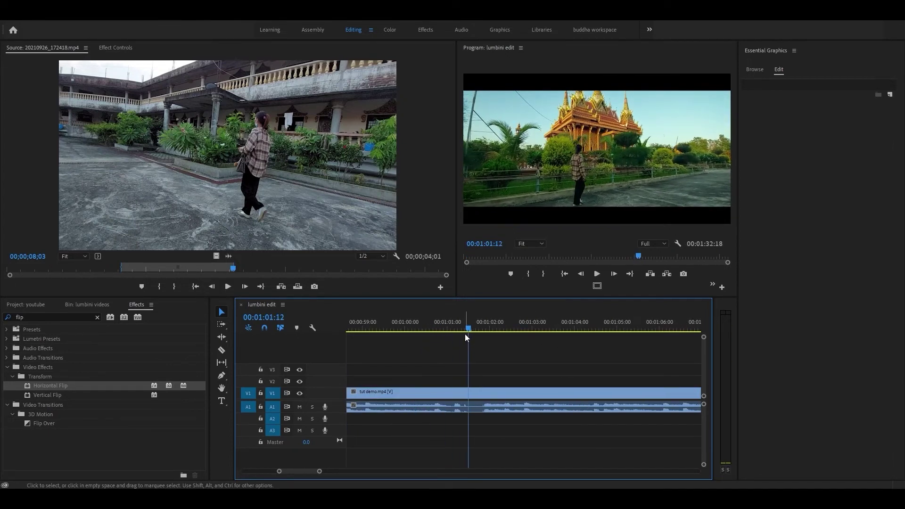
left_click_drag(465, 333, 414, 343)
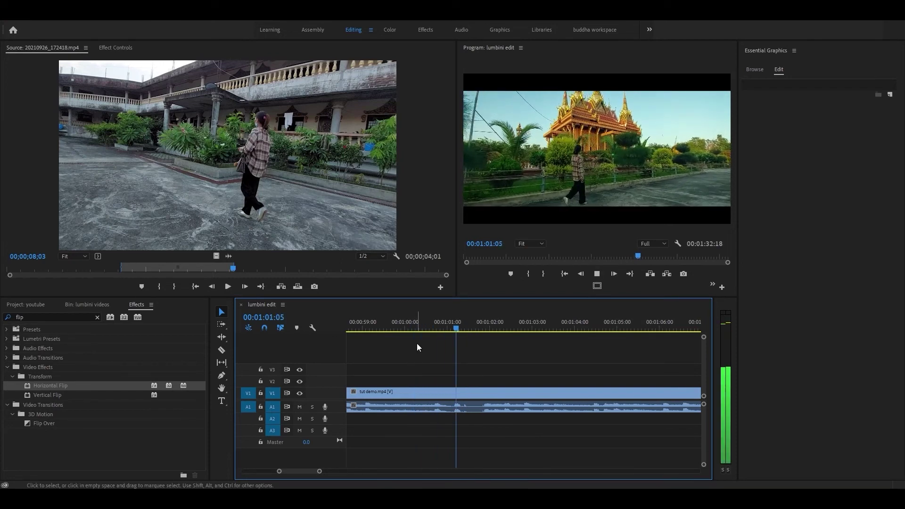
key("space")
key("minus")
key("minus")
key("minus")
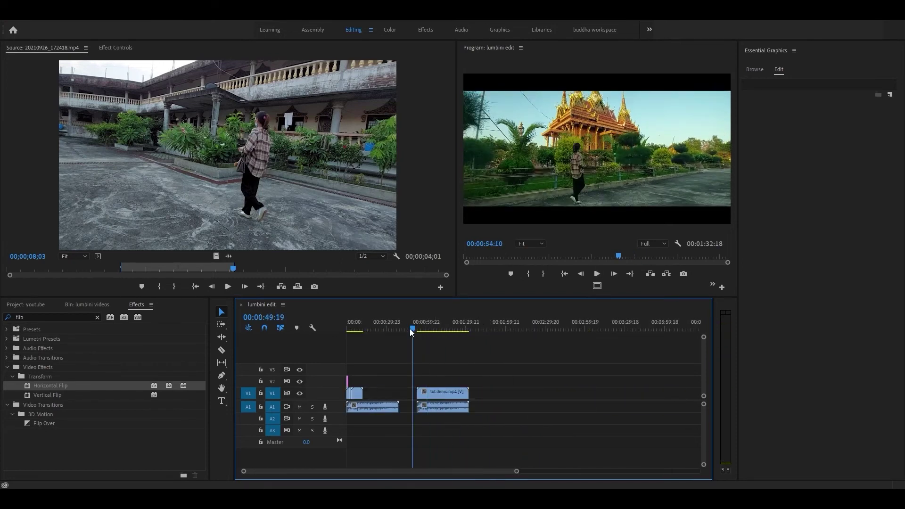
key("Home")
key("equal")
key("equal")
key("equal")
key("equal")
key("equal")
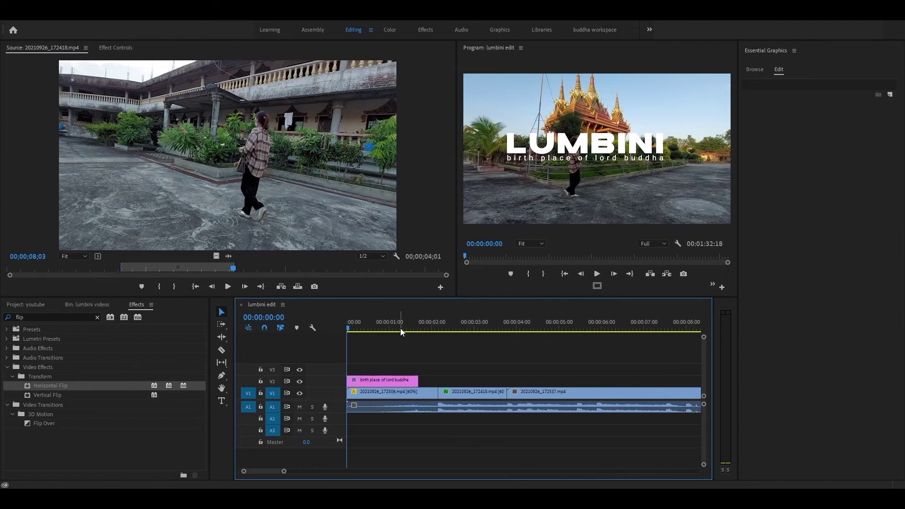
left_click_drag(400, 328, 459, 353)
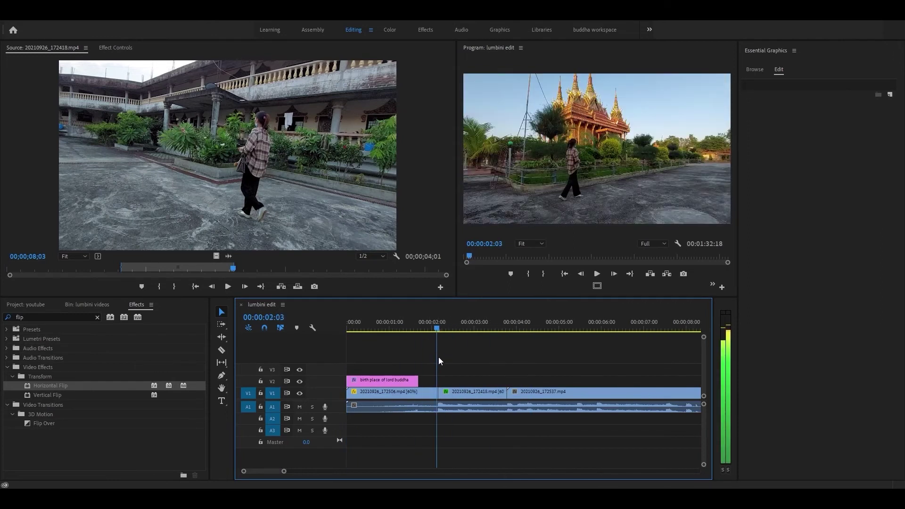
left_click_drag(459, 357, 418, 363)
key("space")
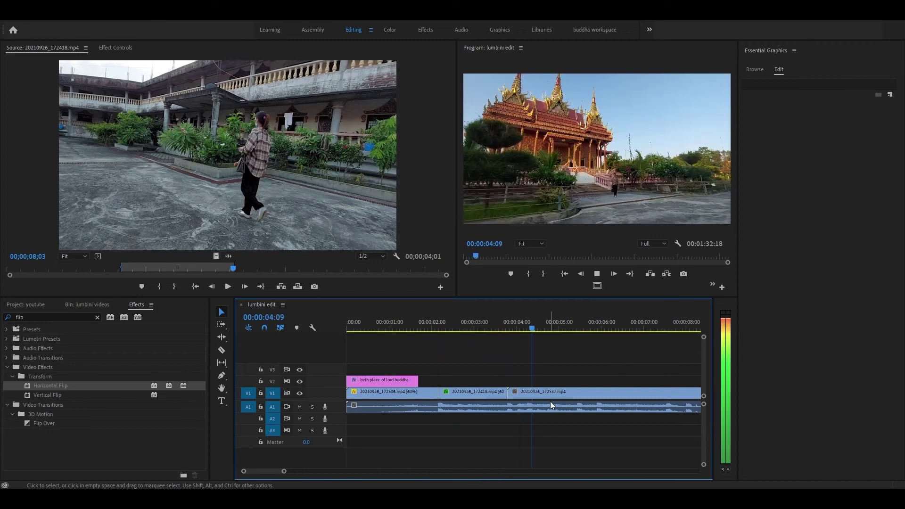
key("space")
key("equal")
key("minus")
left_click_drag(551, 321, 443, 341)
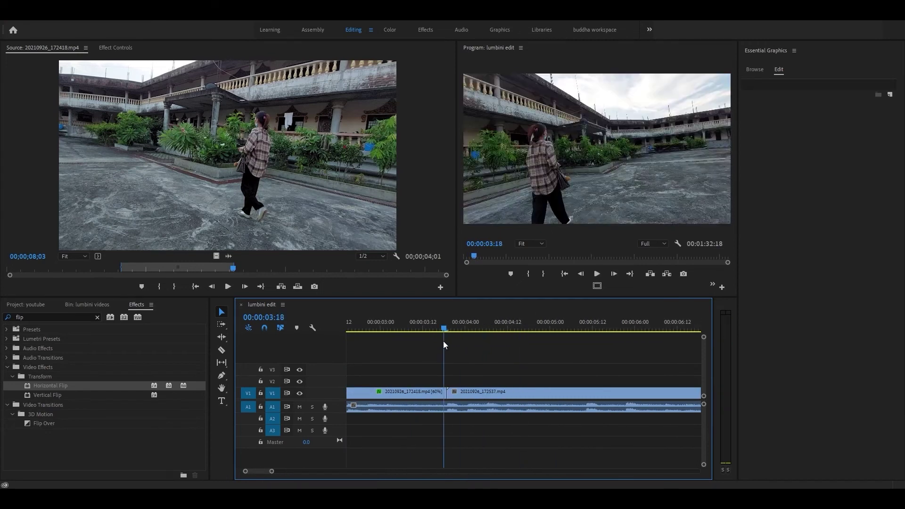
key("space")
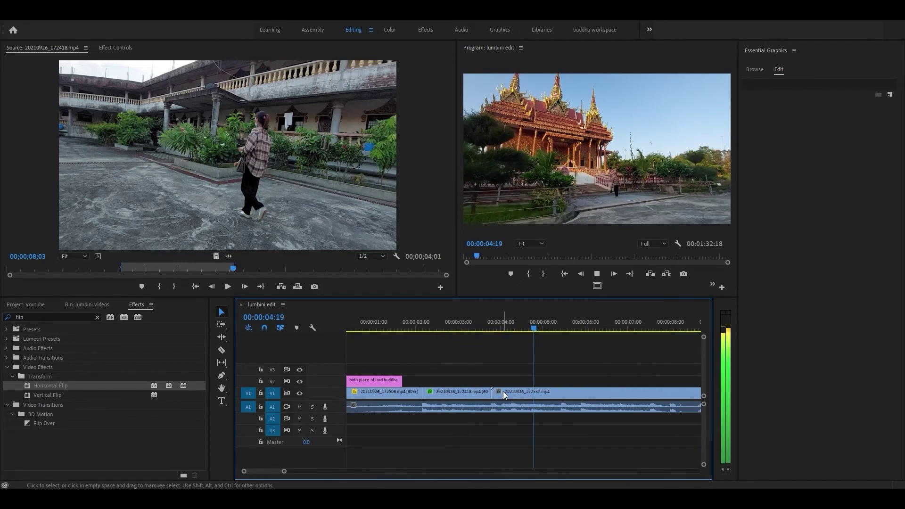
key("minus")
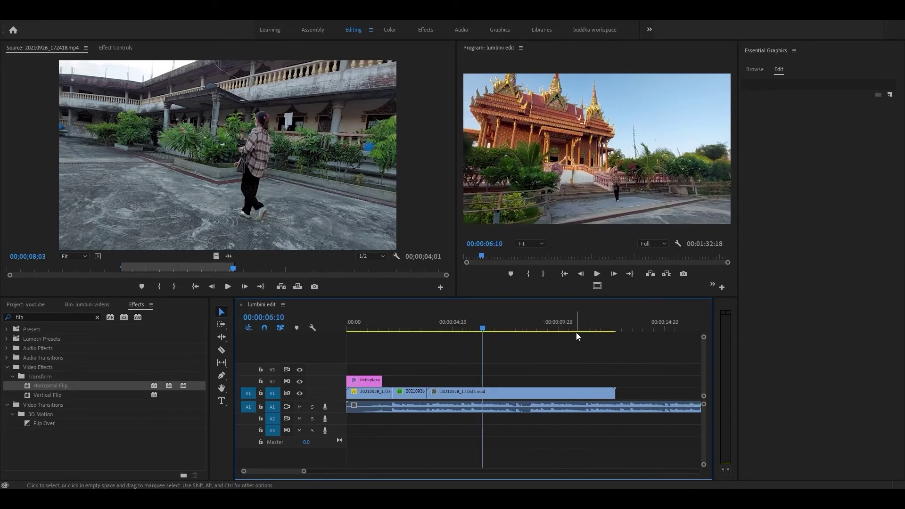
key("space")
key("equal")
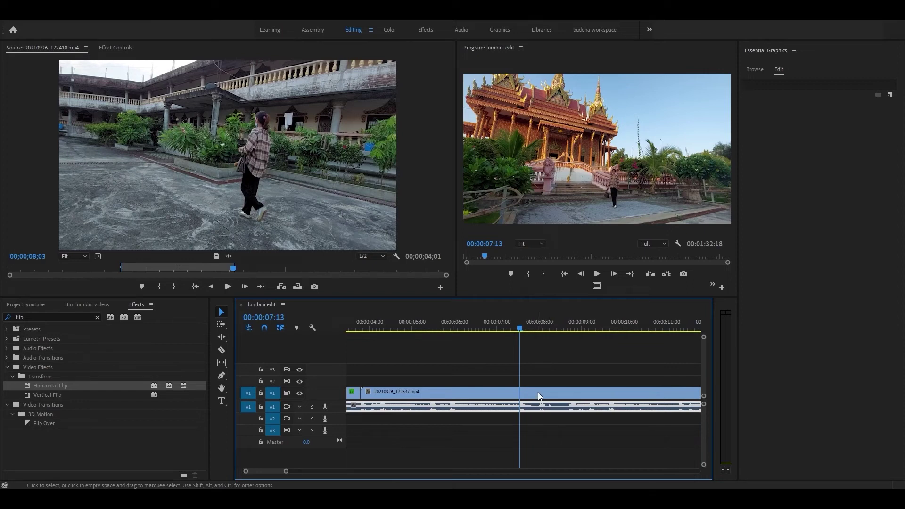
left_click(536, 408)
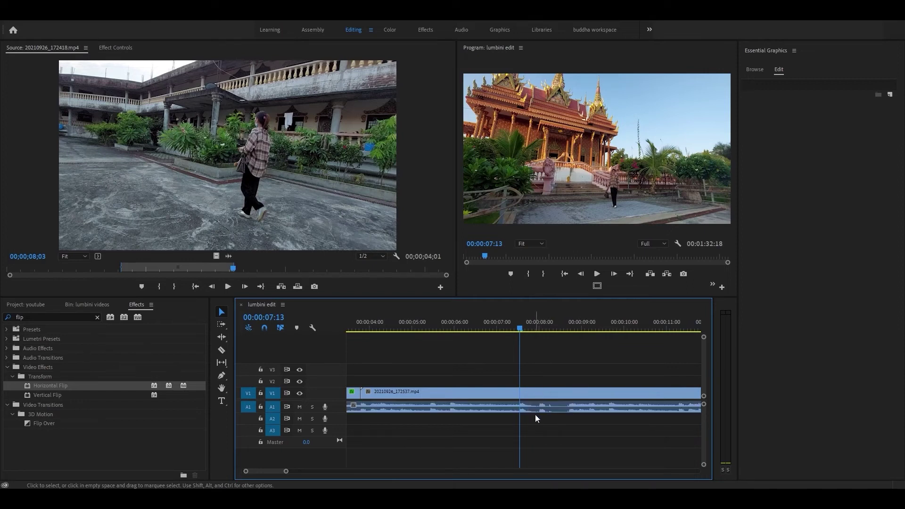
key("equal")
key("equal")
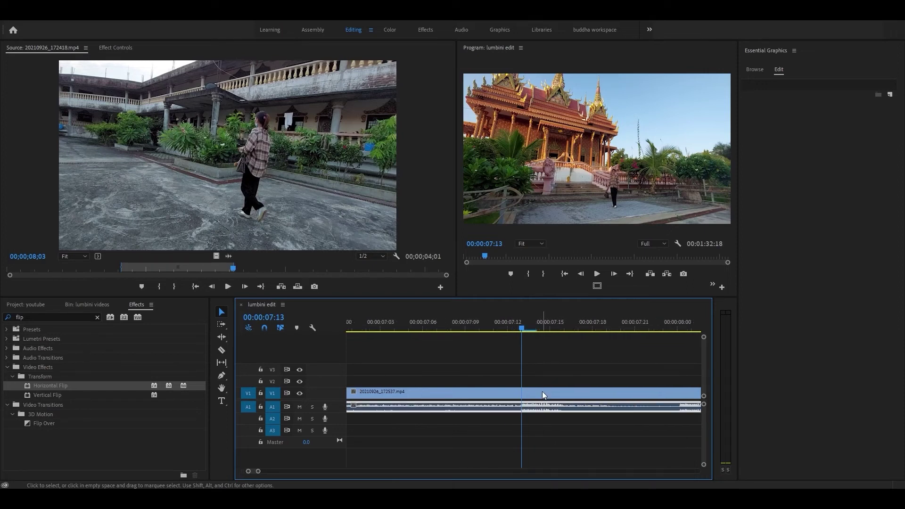
left_click(542, 391)
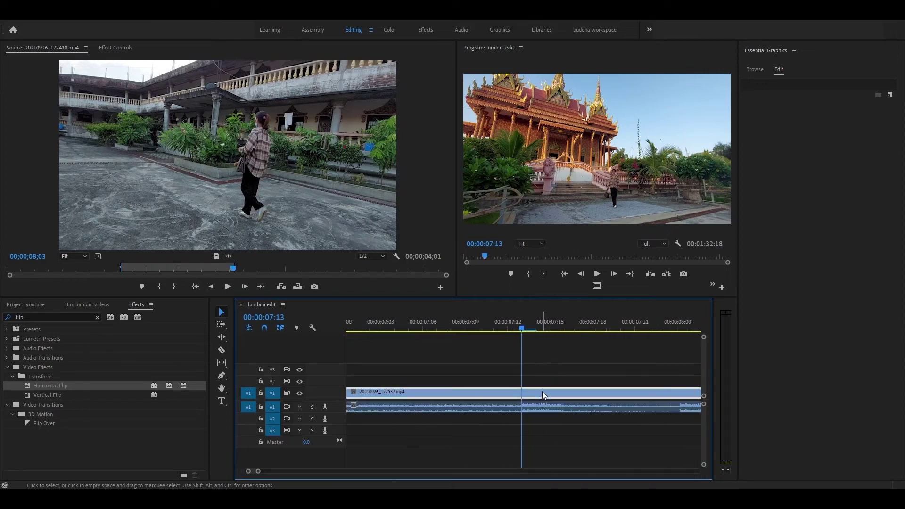
- Razor the 20210926_172537.mp4 clip twice around the 7-second mark
left_click(220, 351)
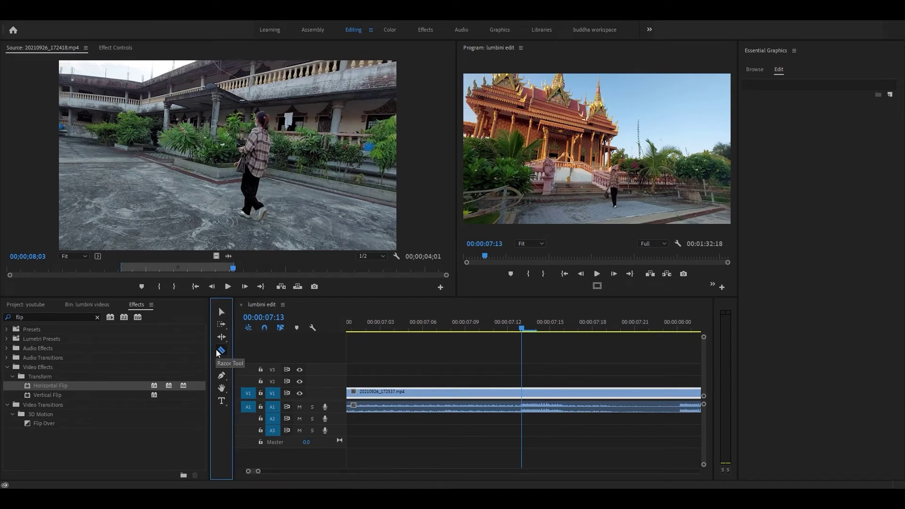
left_click(523, 394)
key("minus")
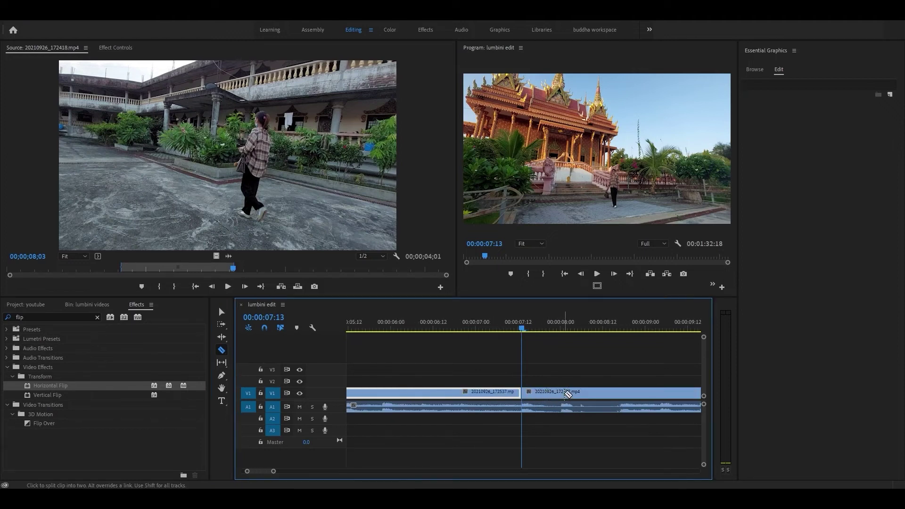
left_click(560, 393)
- Move and trim the pieces so V1 runs without gaps after 00:00:07:13
left_click(223, 309)
left_click(535, 392)
key("minus")
key("minus")
key("minus")
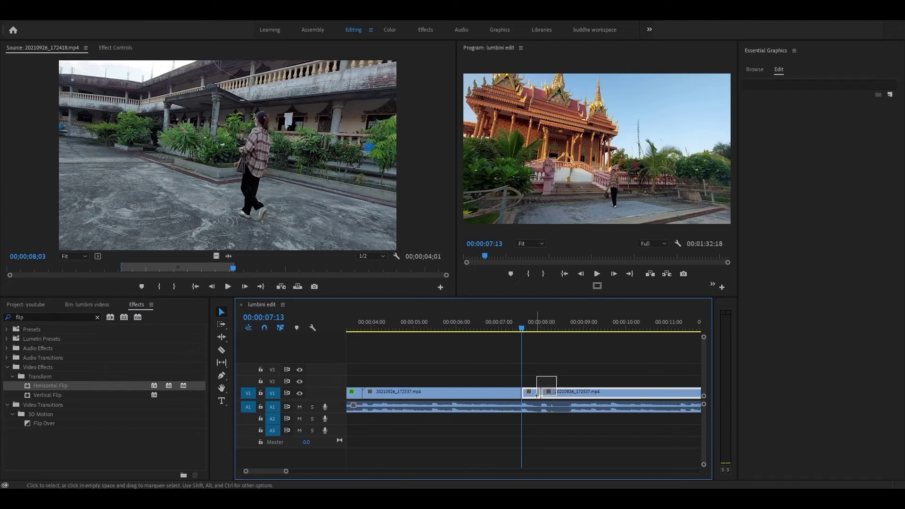
left_click_drag(559, 396, 614, 396)
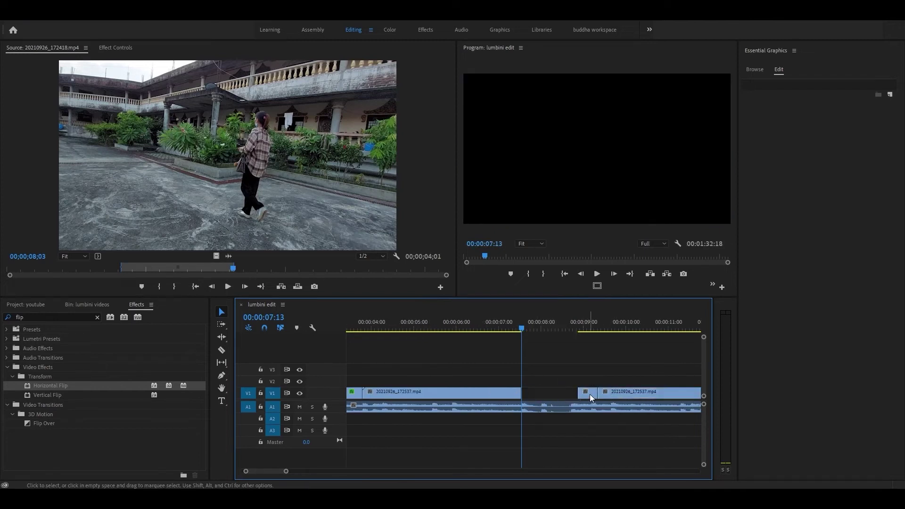
mouse_move(581, 395)
left_mouse_down()
mouse_move(537, 394)
mouse_move(596, 394)
left_mouse_up()
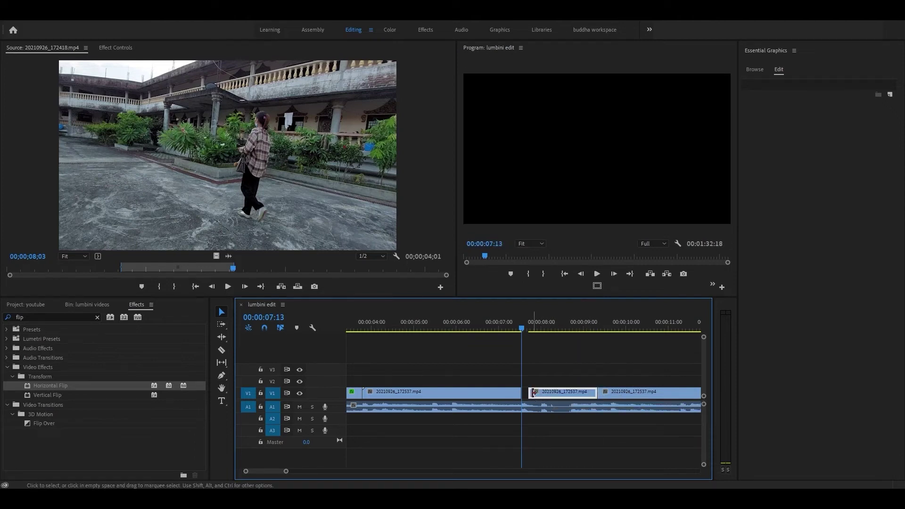
mouse_move(530, 394)
left_mouse_down()
mouse_move(567, 397)
mouse_move(533, 396)
left_mouse_up()
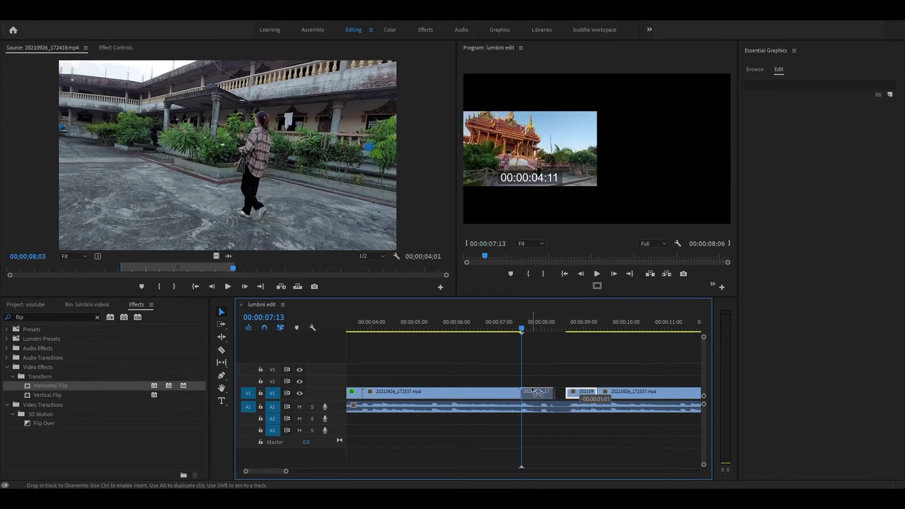
left_click_drag(599, 392, 680, 393)
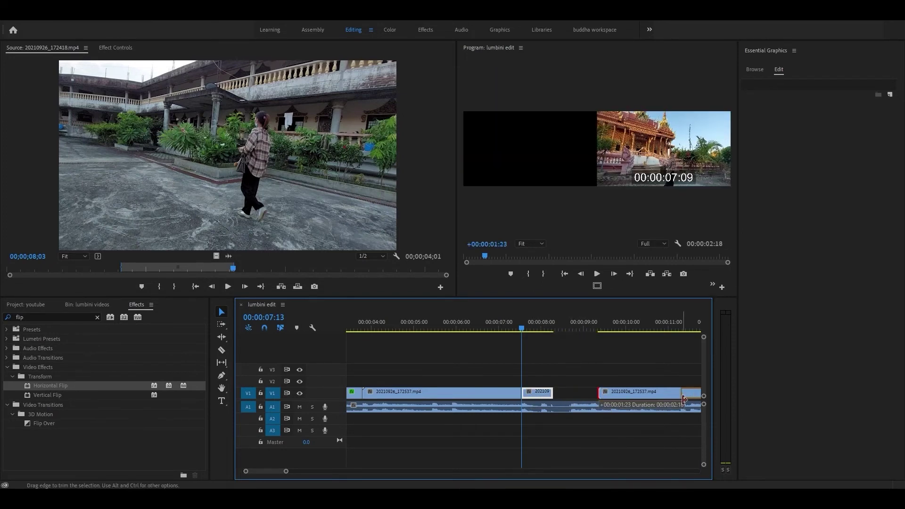
key("minus")
left_click_drag(612, 393, 548, 394)
key("equal")
left_click_drag(589, 391, 561, 392)
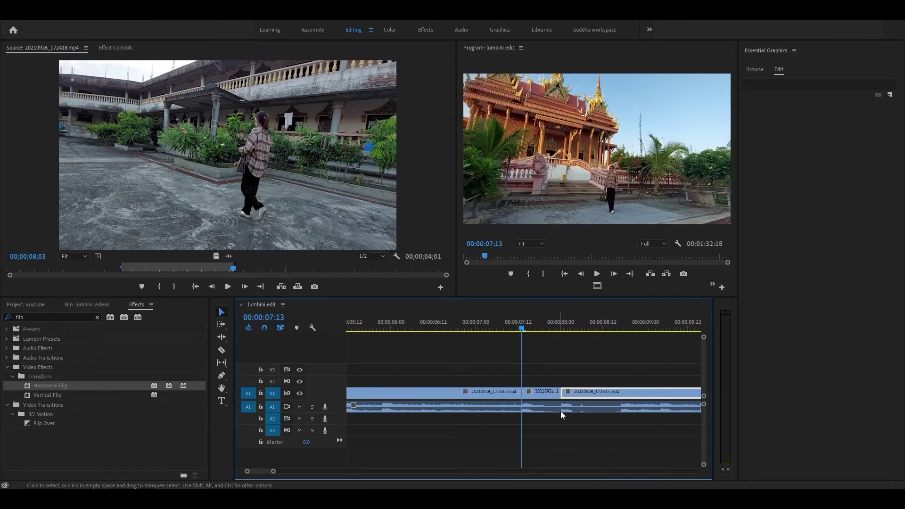
- Play back the new cuts from around six to seven seconds
left_click_drag(530, 332, 451, 332)
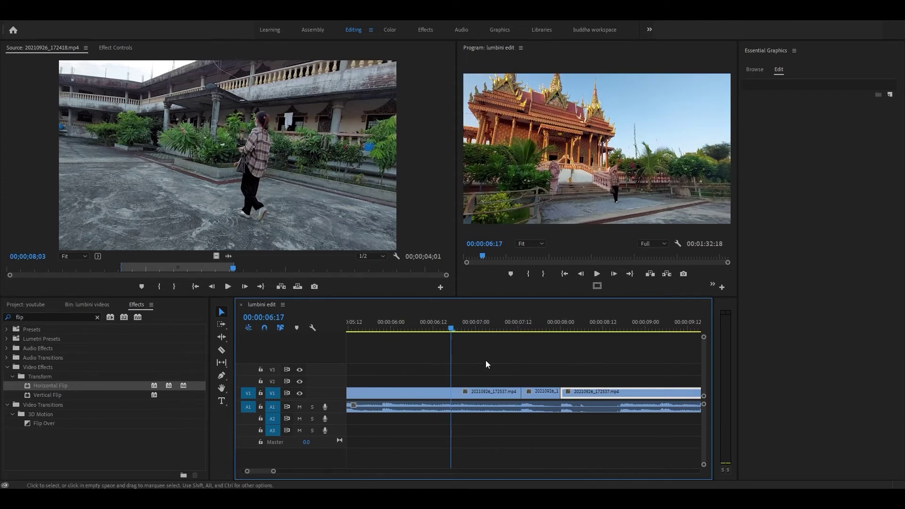
left_click(550, 361)
key("space")
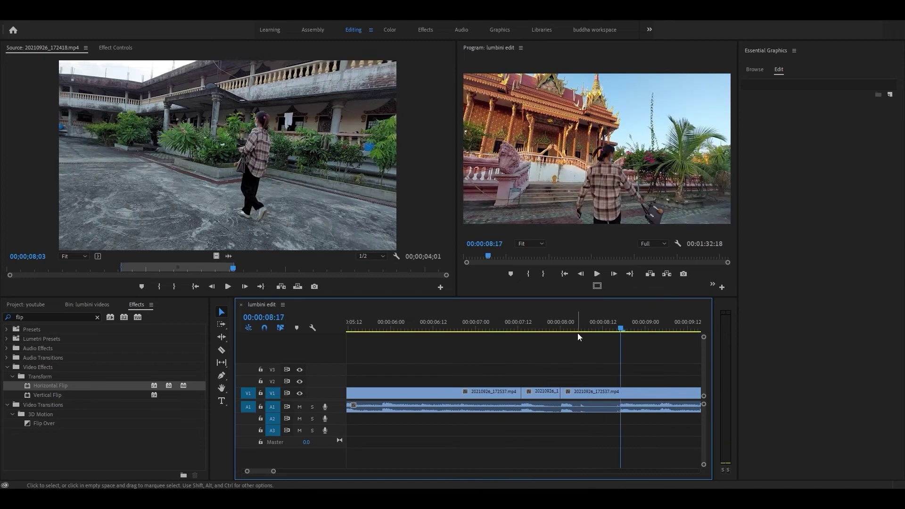
key("minus")
left_click(491, 330)
key("space")
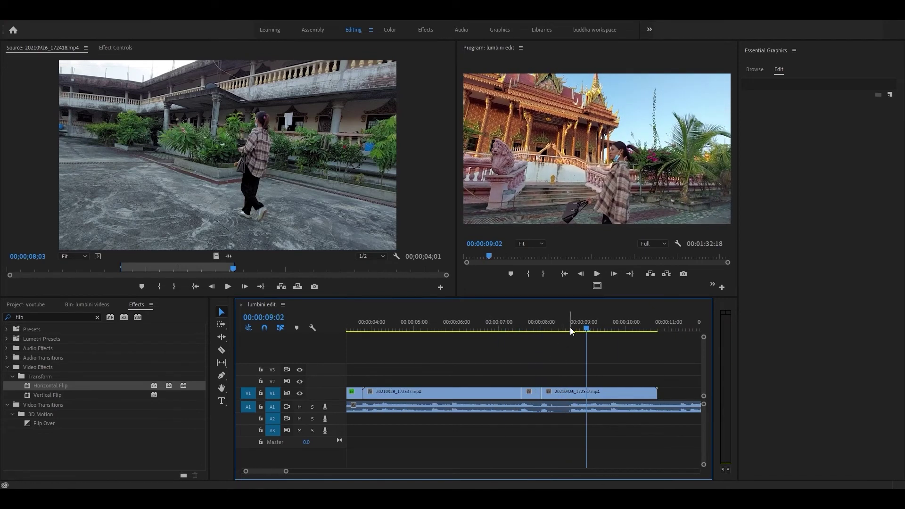
left_click(514, 330)
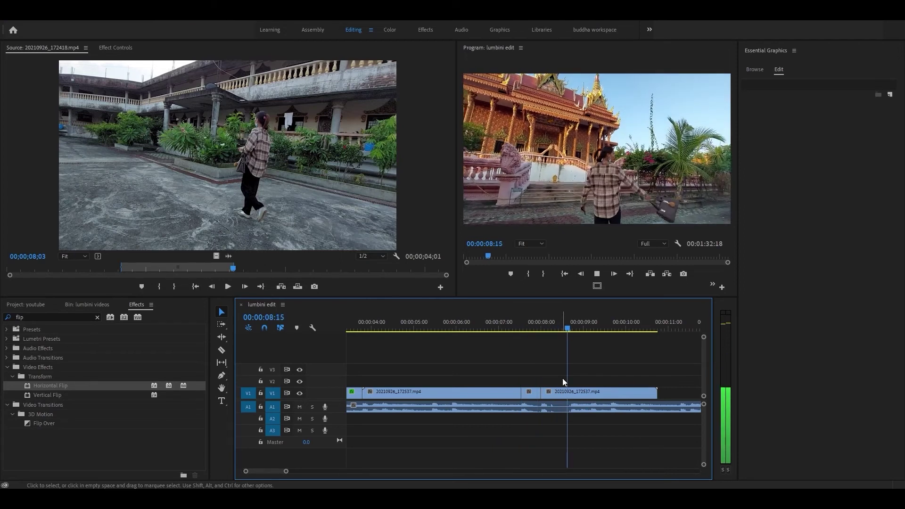
key("space")
- Extend a clip edge by 15 frames and replay the adjusted cut
key("=")
key("=")
mouse_move(486, 404)
left_mouse_down()
mouse_move(595, 404)
mouse_move(503, 399)
left_mouse_up()
key("j")
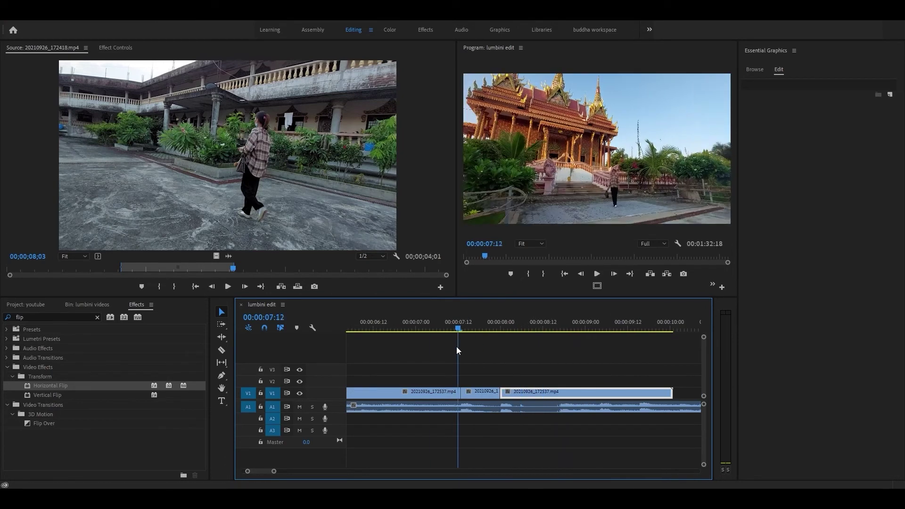
key("minus")
key("space")
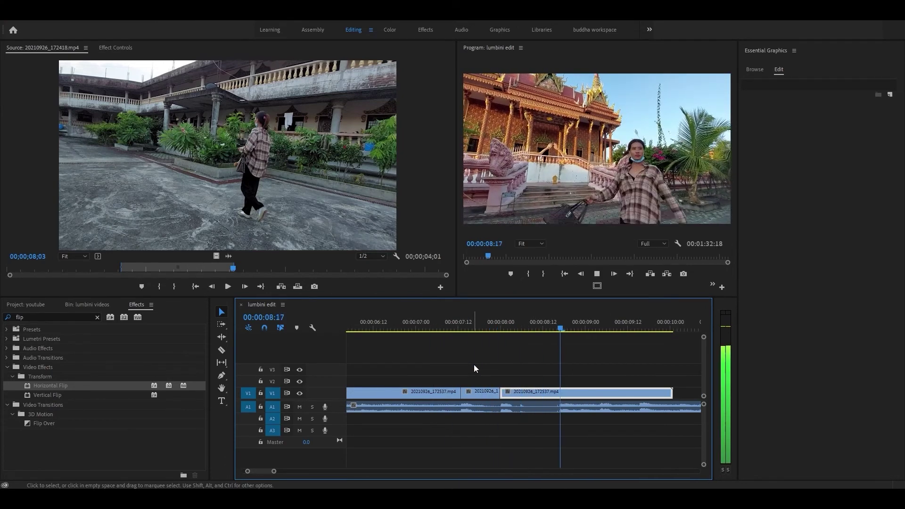
key("minus")
key("space")
key("minus")
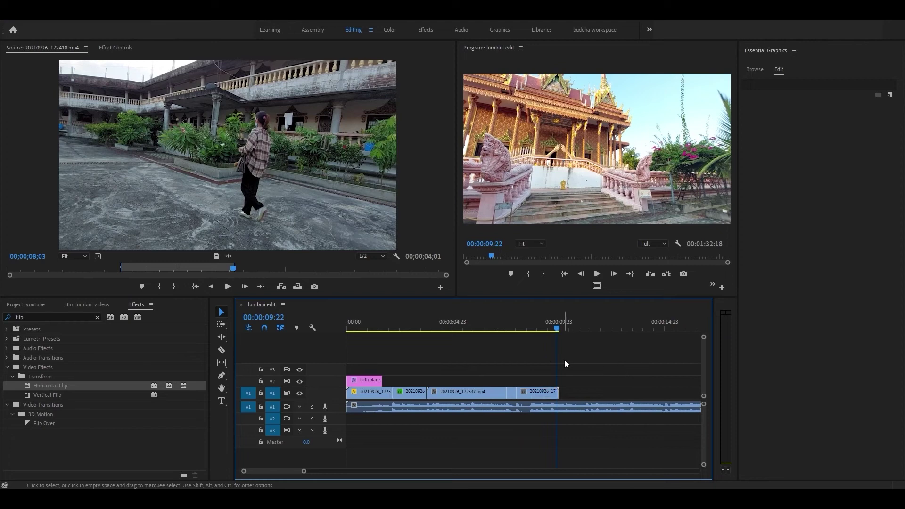
key("minus")
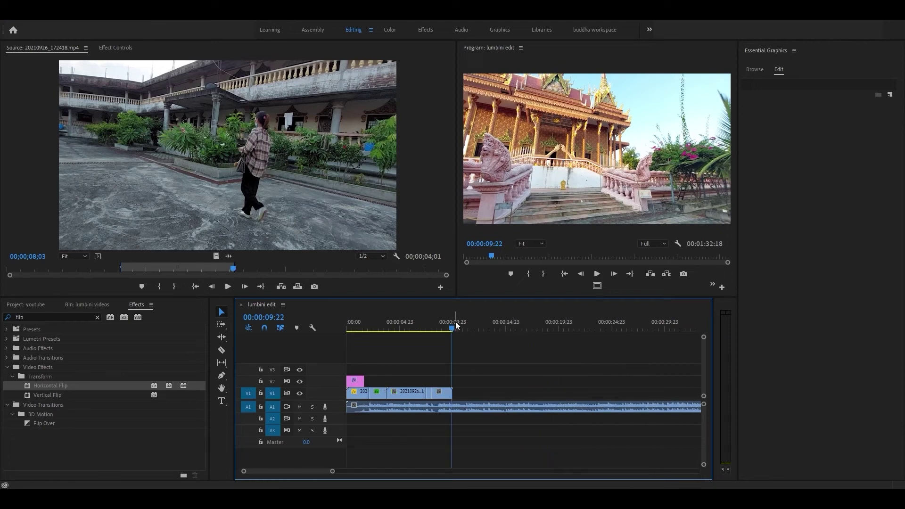
- Play from around one minute and select the tut demo.mp4 clip
key("Home")
key("equal")
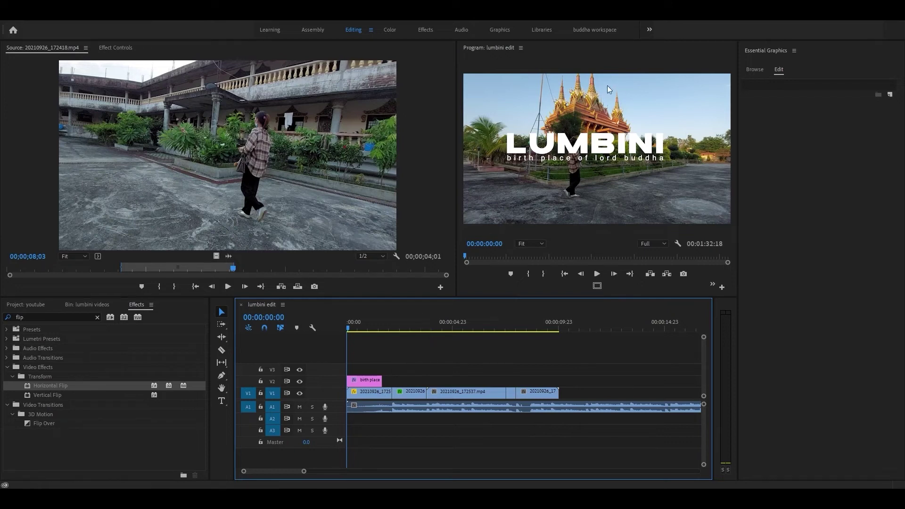
key("minus")
key("minus")
key("minus")
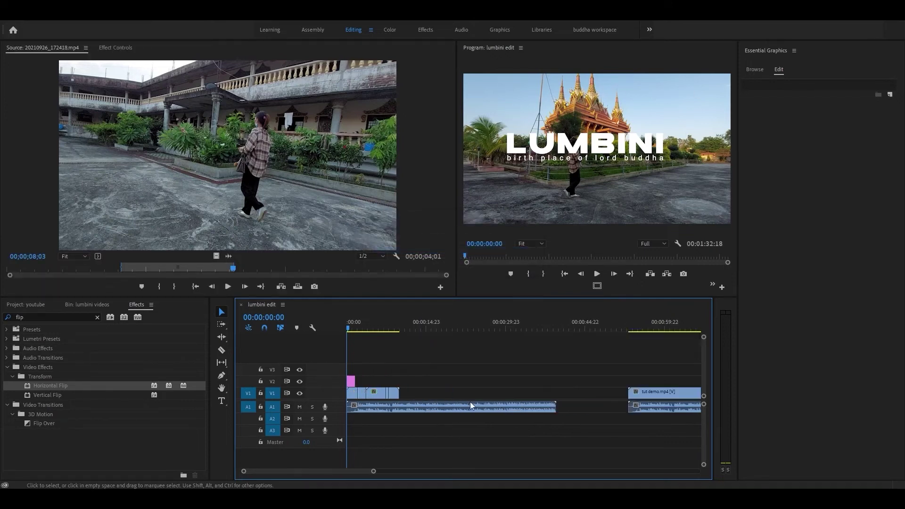
left_click(506, 328)
key("space")
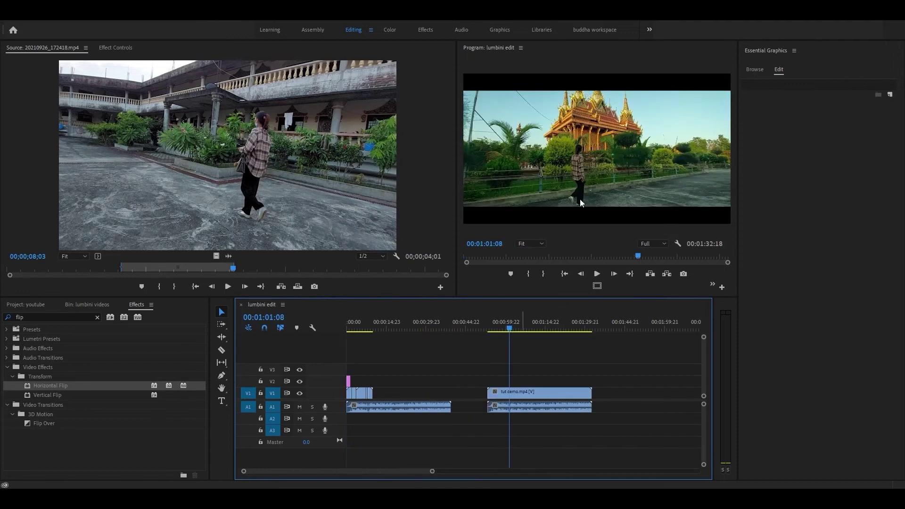
left_click(529, 394)
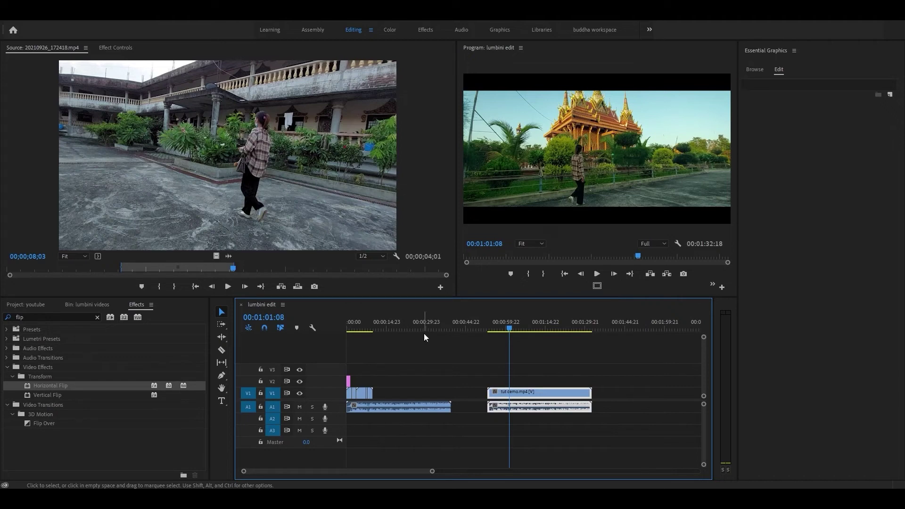
- Select the LUMBINI title clip at the sequence start and show the Project panel items
key("Home")
key("equal")
key("equal")
key("equal")
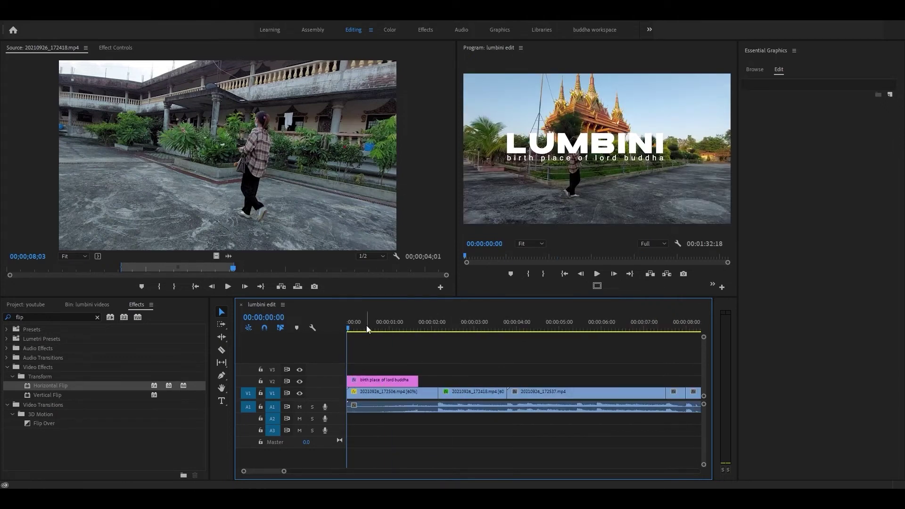
left_click(364, 327)
left_click(386, 381)
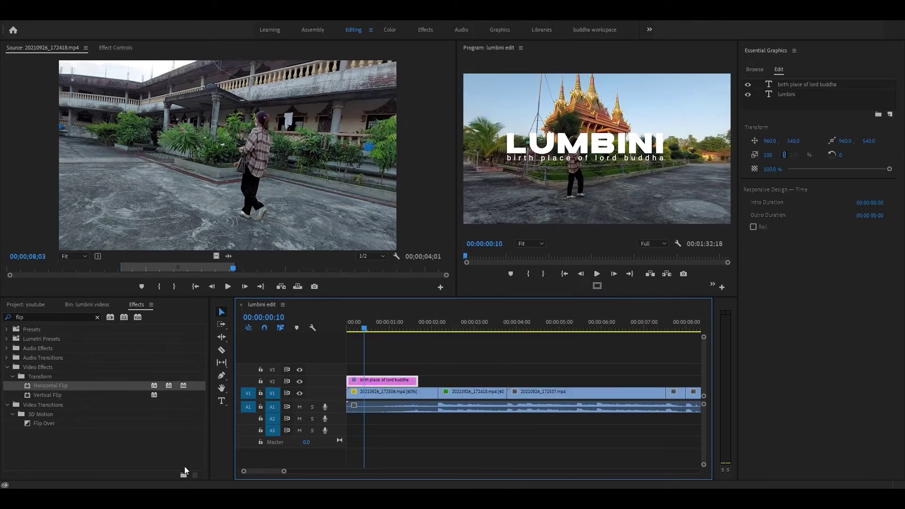
left_click(18, 305)
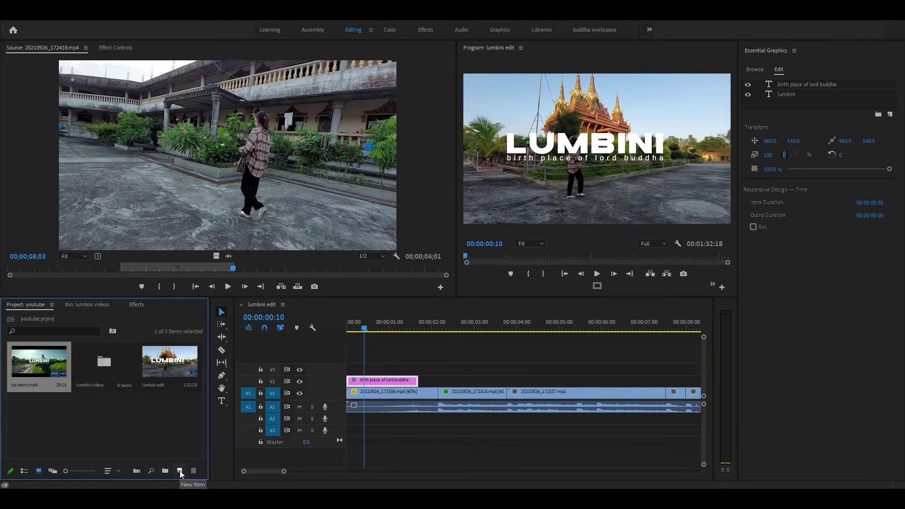
- Add a new Adjustment Layer item to the Project panel, accepting 1920×1080 at 23.976 fps
right_click(131, 413)
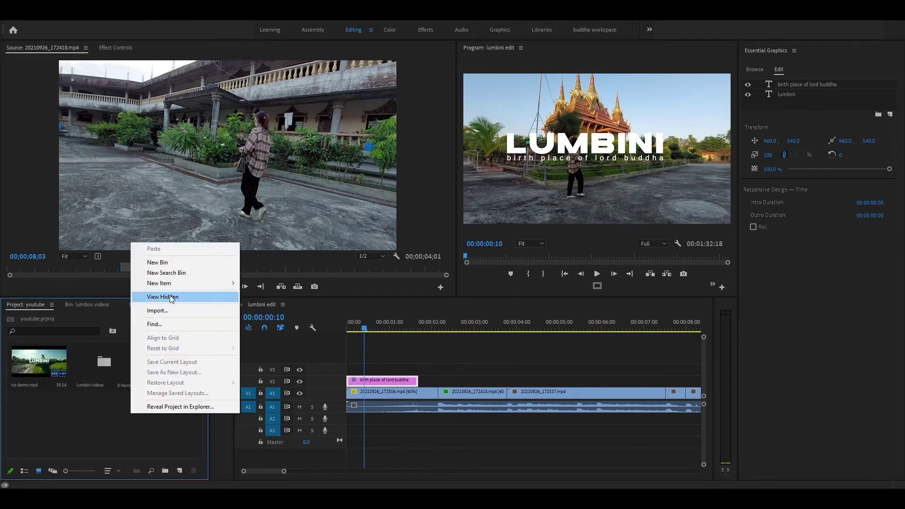
mouse_move(193, 283)
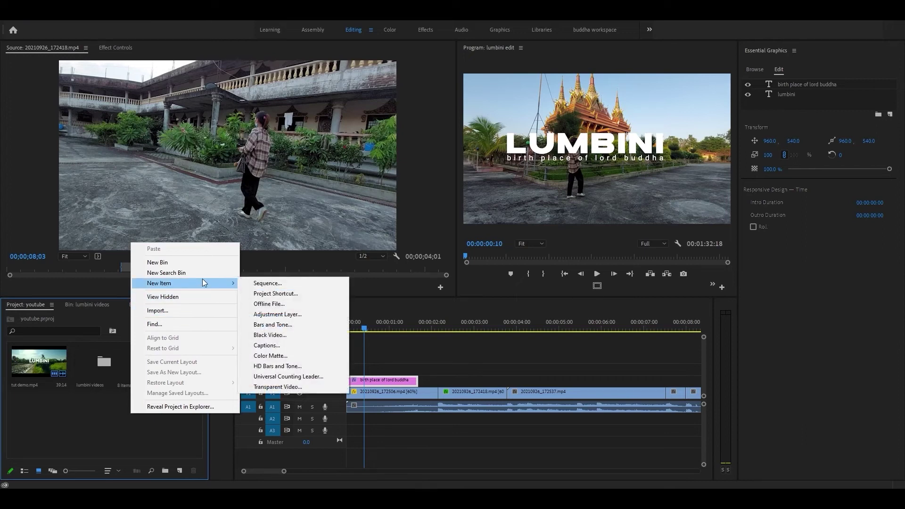
left_click(279, 314)
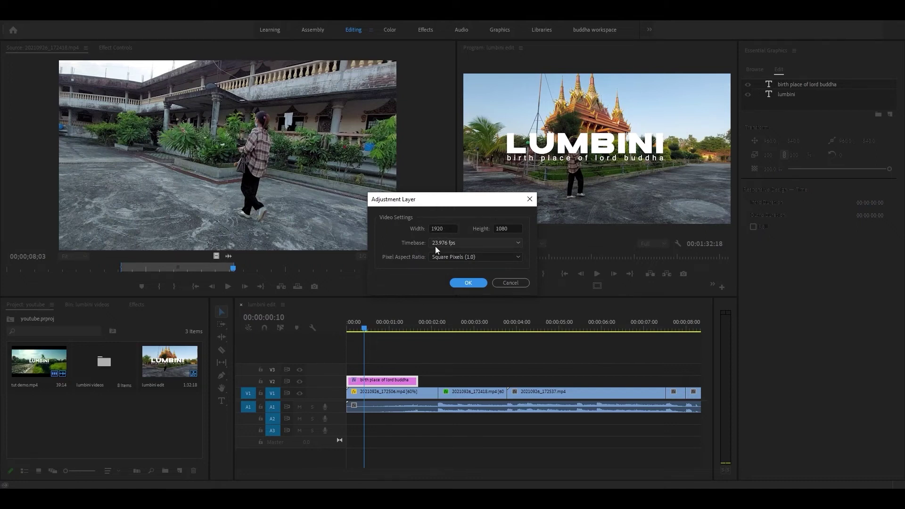
left_click(468, 284)
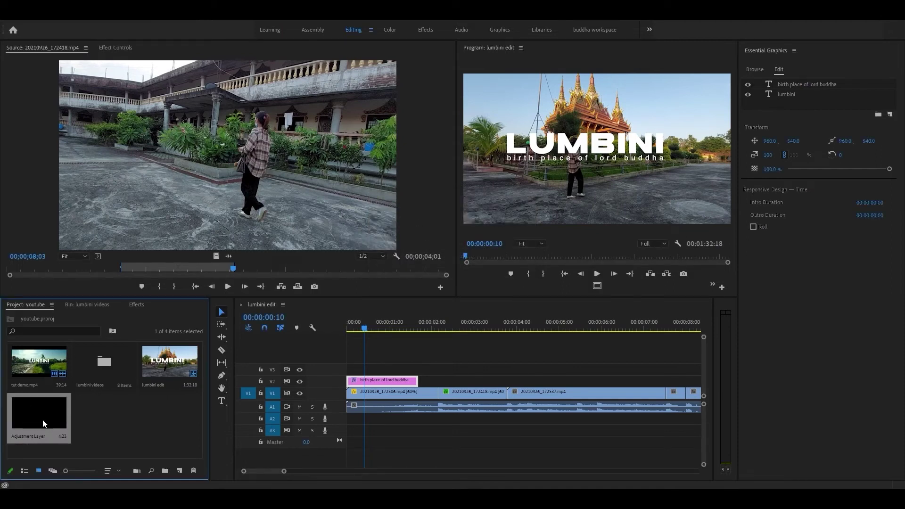
- Place the Adjustment Layer at the start of track V3 above the title
left_click_drag(73, 420, 383, 370)
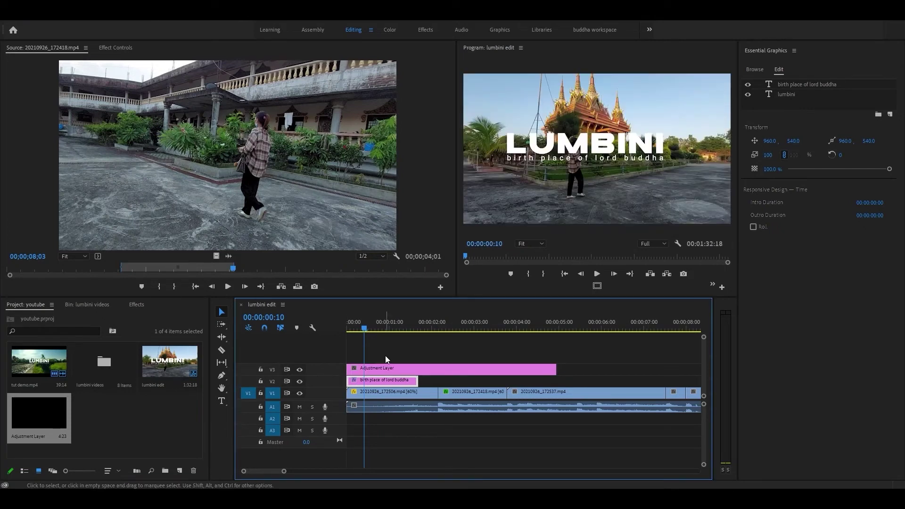
left_click(383, 369)
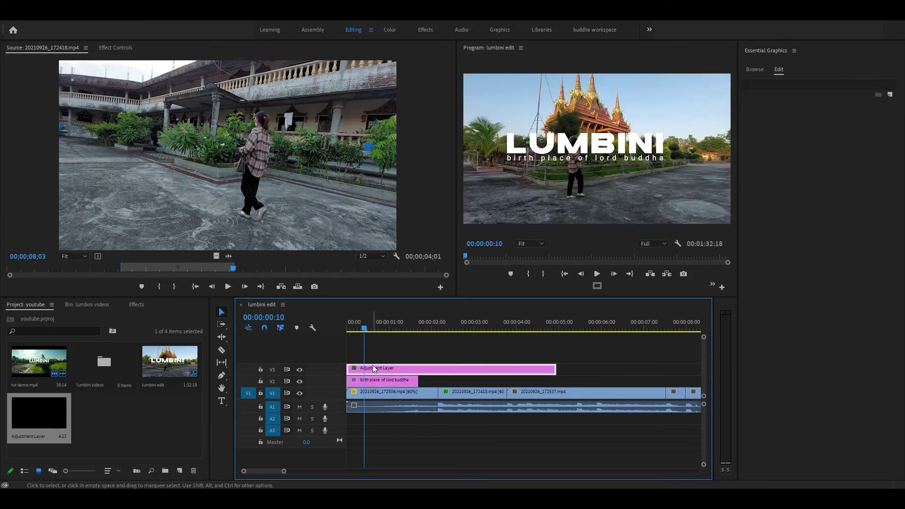
key("minus")
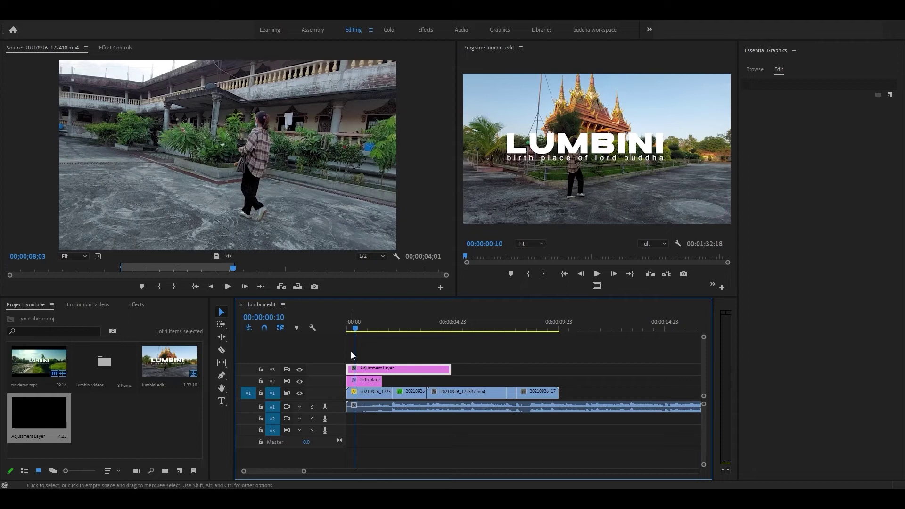
left_click(368, 358)
left_click(370, 371)
left_click(381, 354)
left_click(384, 373)
left_click(382, 363)
left_click(382, 369)
- Stretch the Adjustment Layer's right edge to the end of the sequence
left_click_drag(439, 372, 558, 370)
key("equal")
key("equal")
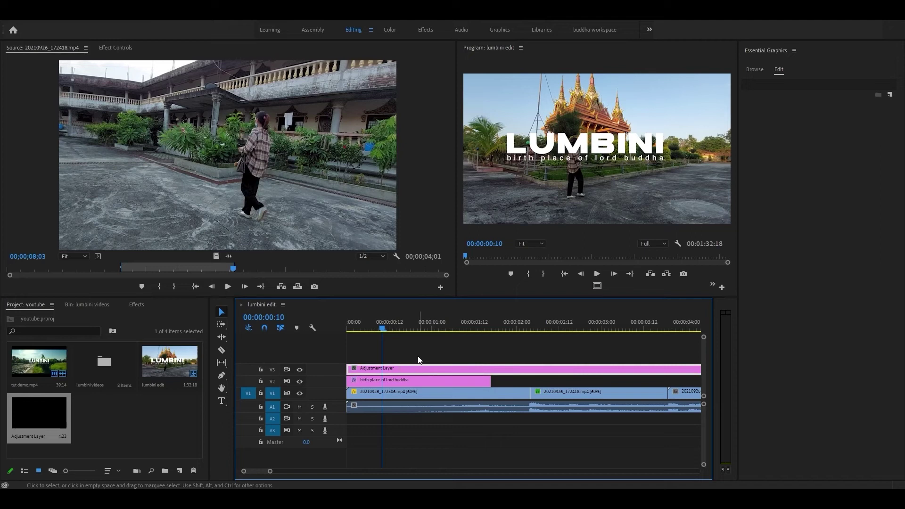
left_click(414, 372)
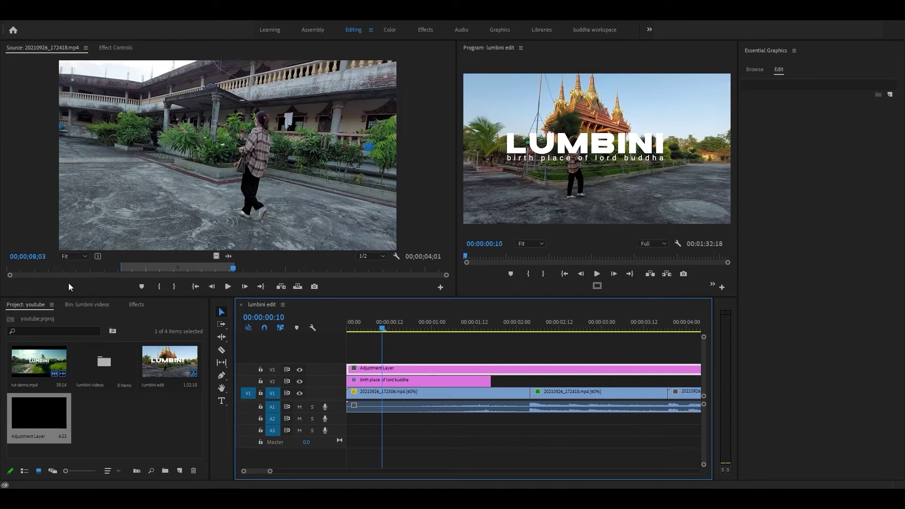
left_click(136, 305)
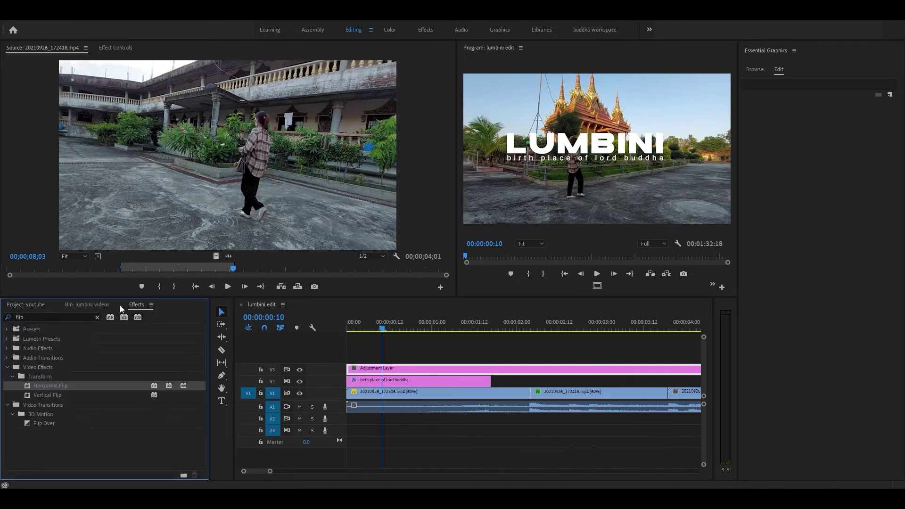
- Search Effects for 'crop' and apply Crop to the Adjustment Layer clip on V3
left_click(2, 319)
type("crop")
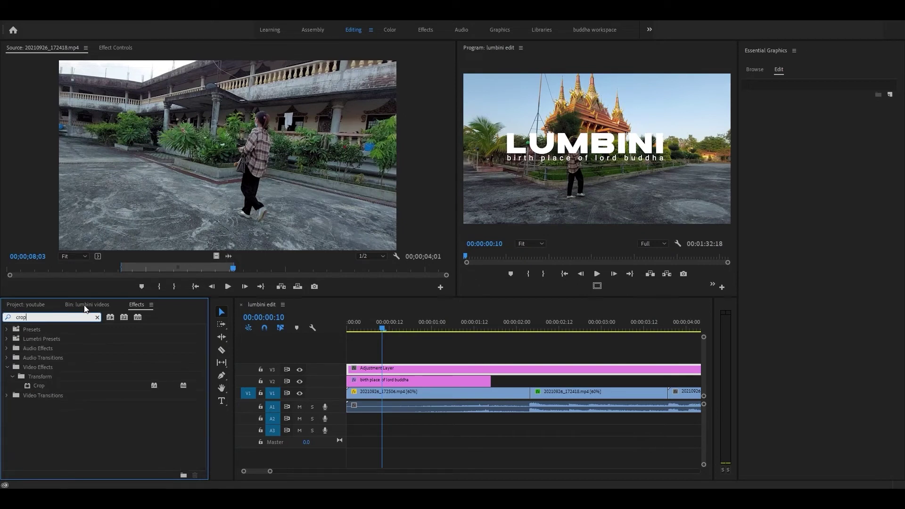
left_click_drag(38, 386, 378, 369)
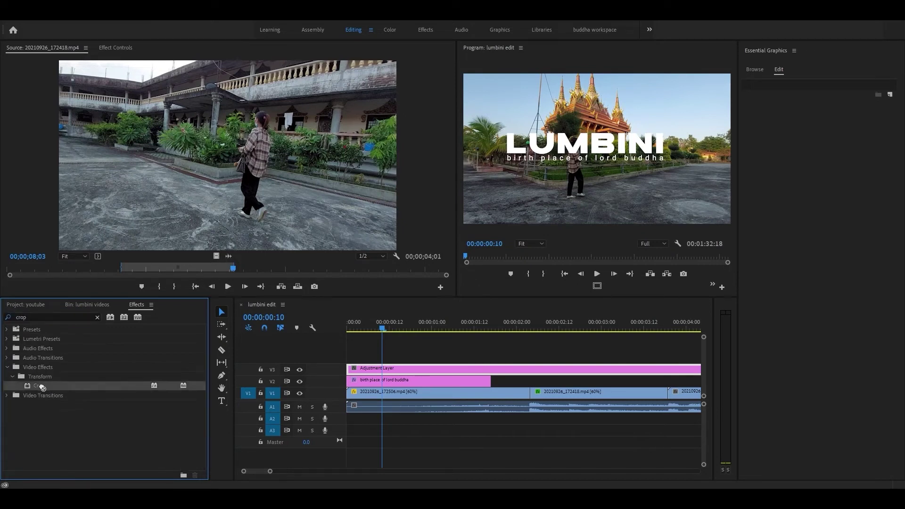
left_click_drag(378, 369, 380, 371)
left_click(380, 362)
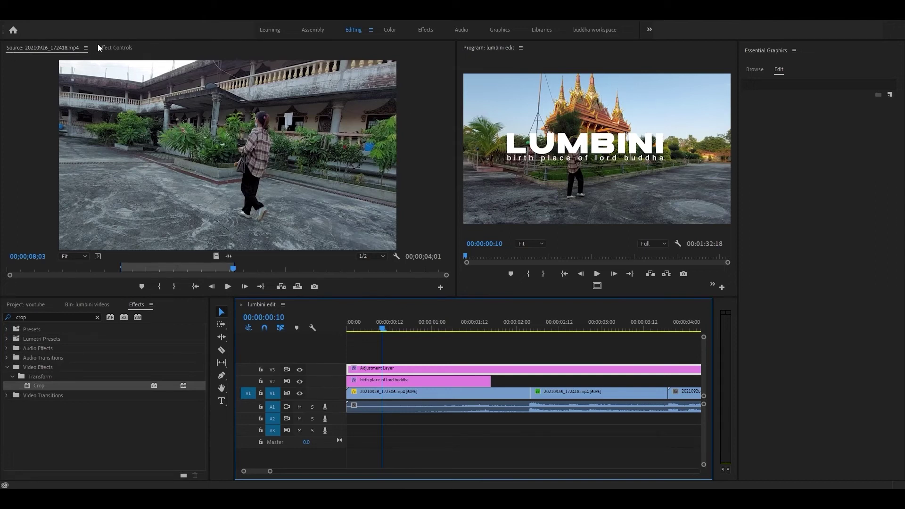
left_click(115, 49)
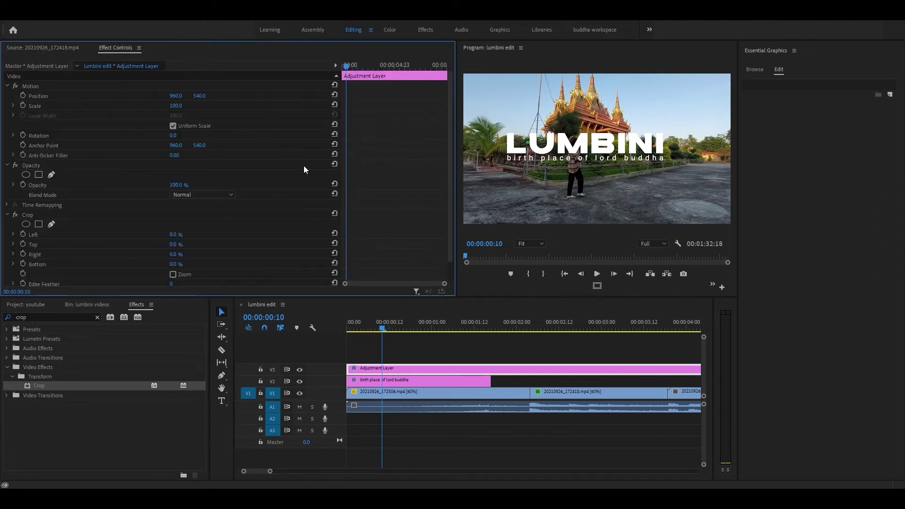
- Show the V3 Adjustment Layer's Motion, Opacity and Crop settings, with all crop values at 0%
scroll(394, 209, "down", 2)
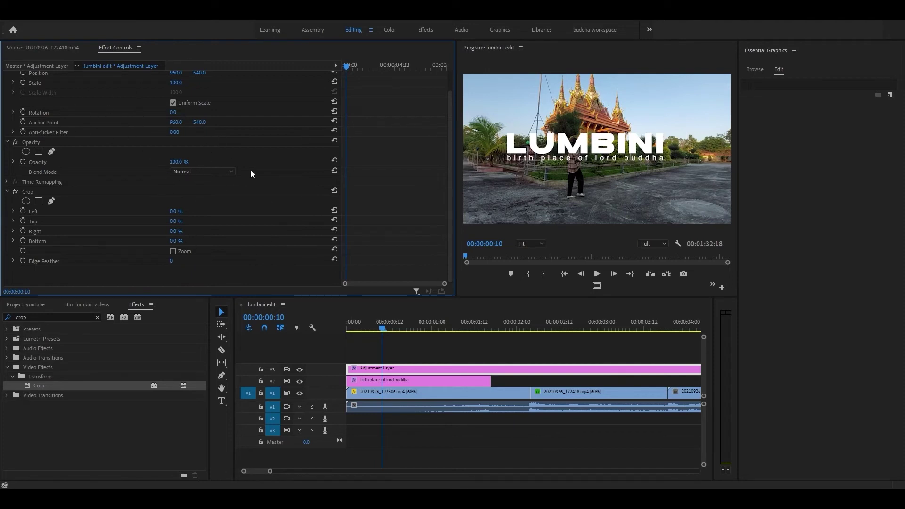
scroll(421, 257, "up", 1)
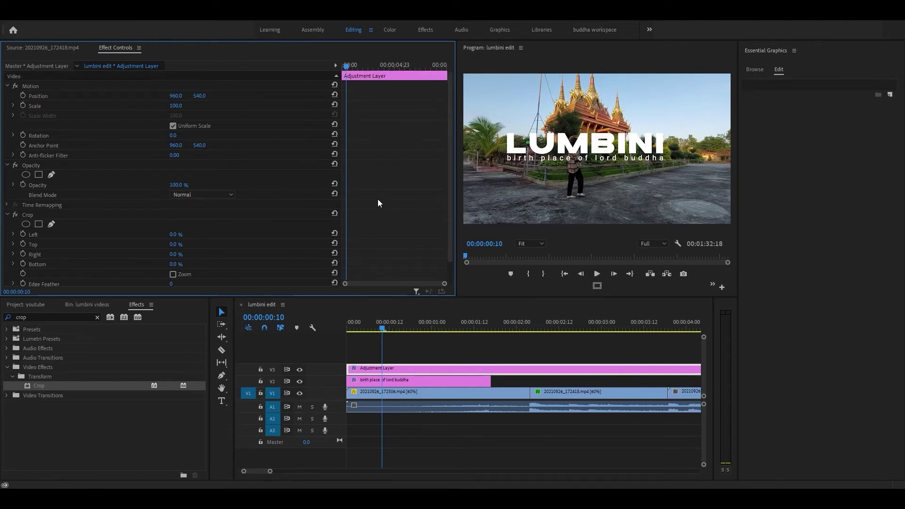
left_click(397, 352)
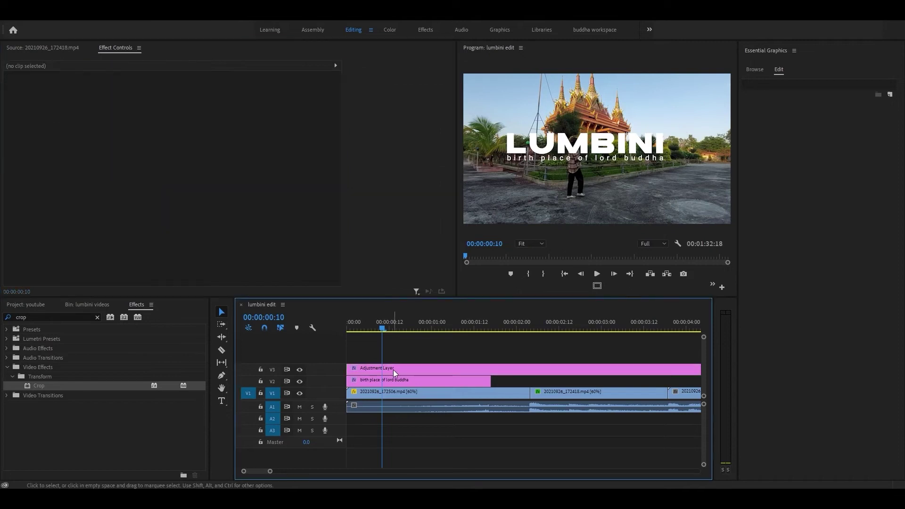
left_click(393, 370)
left_click(400, 394)
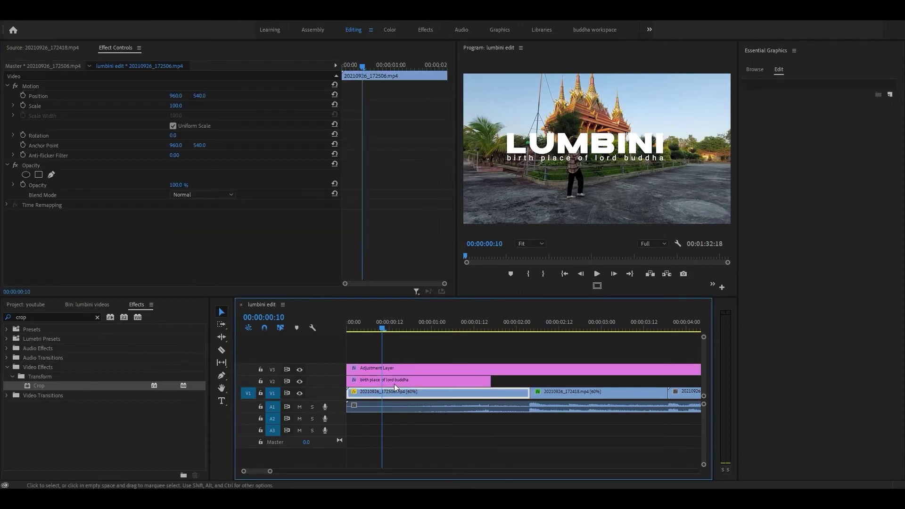
left_click(392, 380)
left_click(394, 371)
left_click(389, 393)
left_click(366, 380)
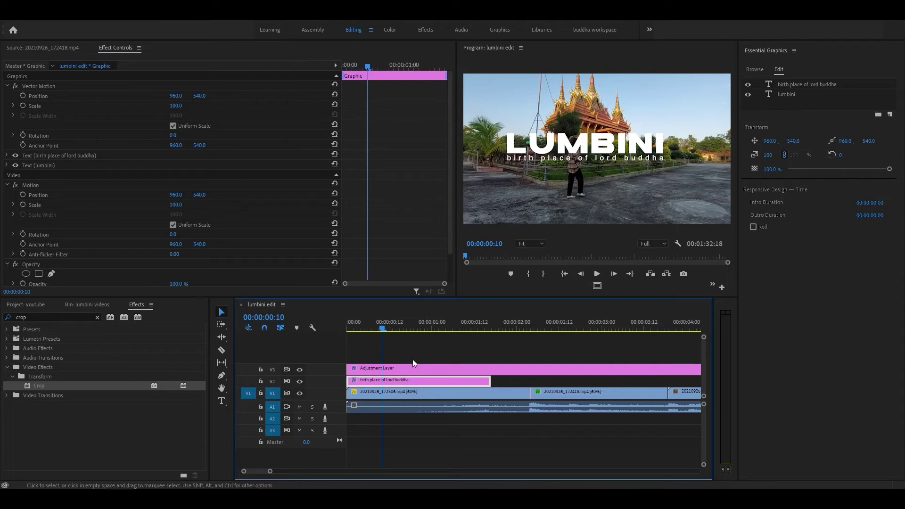
left_click(399, 366)
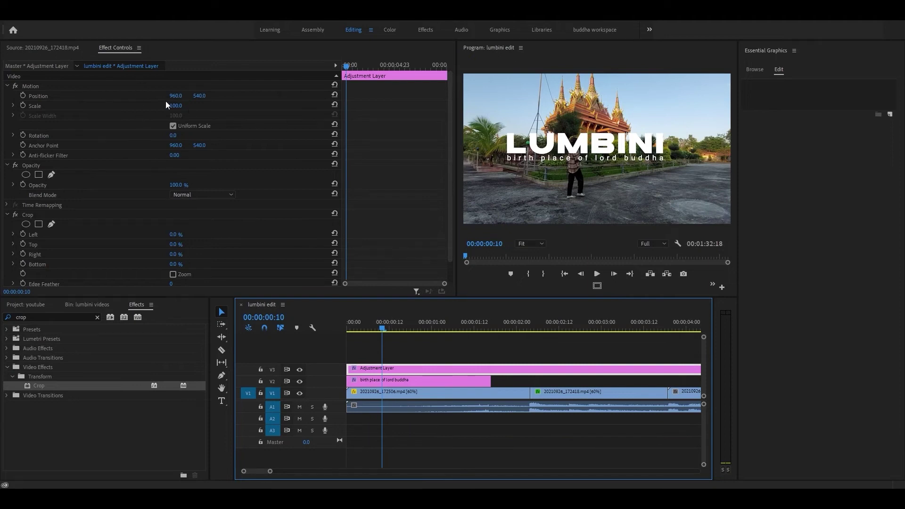
- Try shifting the first temple clip's Position, then re-centre it at 960 horizontally
left_click(392, 395)
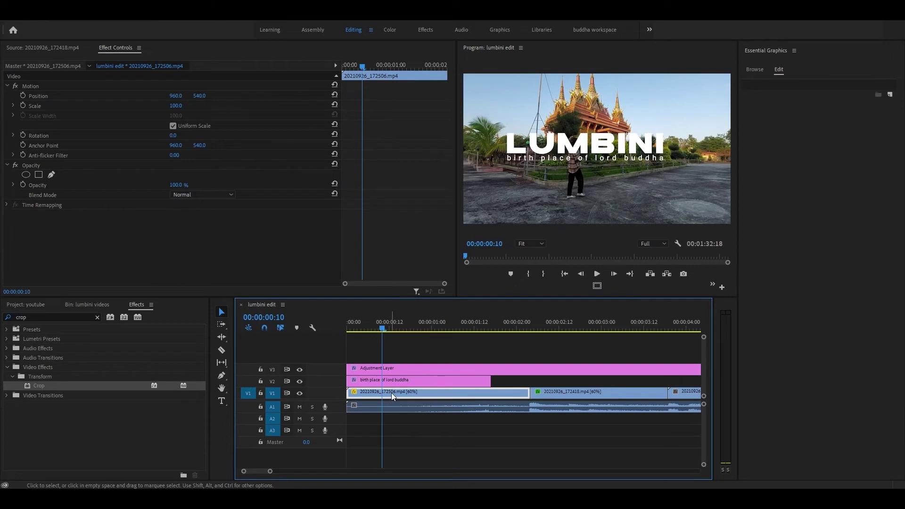
left_click_drag(171, 99, 446, 99)
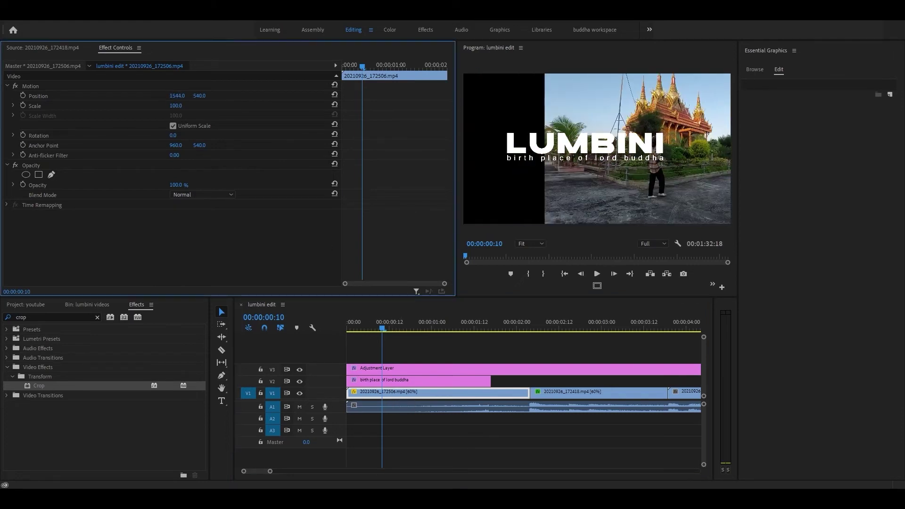
left_click(175, 95)
type("960")
key("Return")
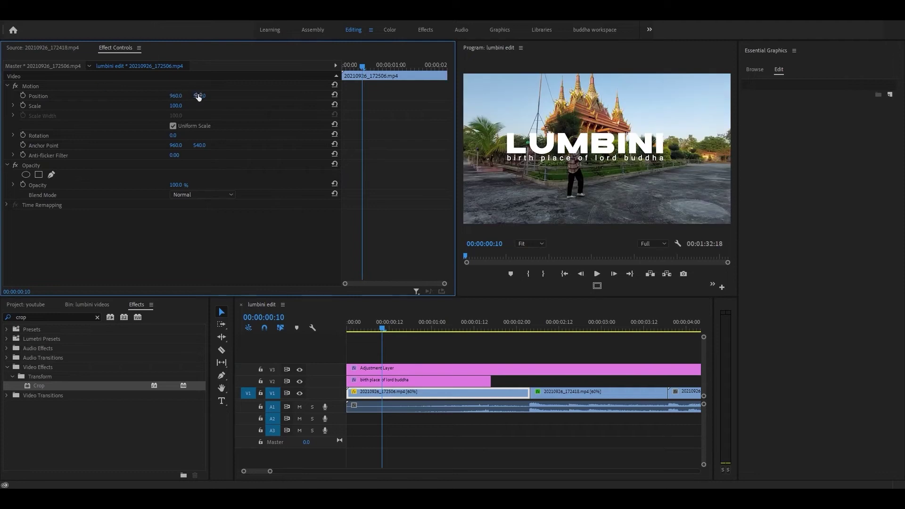
left_click_drag(199, 97, 179, 107)
- Test doubling Scale and tilting Rotation, undoing both back to 100 and 0
left_click_drag(172, 106, 253, 106)
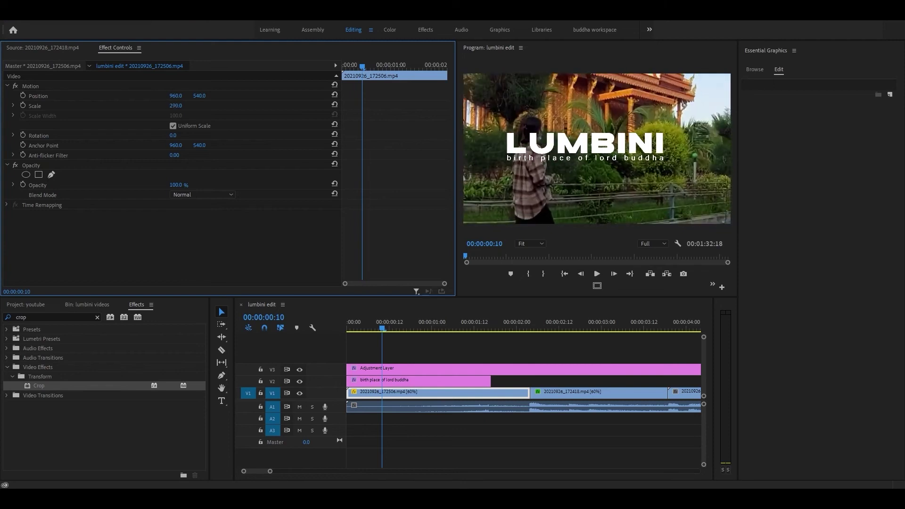
key("ctrl+z")
left_click_drag(173, 135, 67, 163)
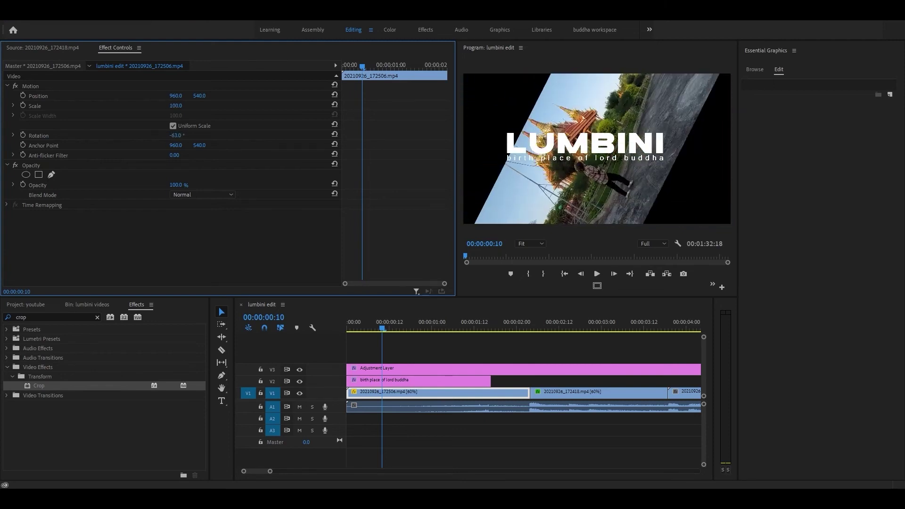
key("ctrl+z")
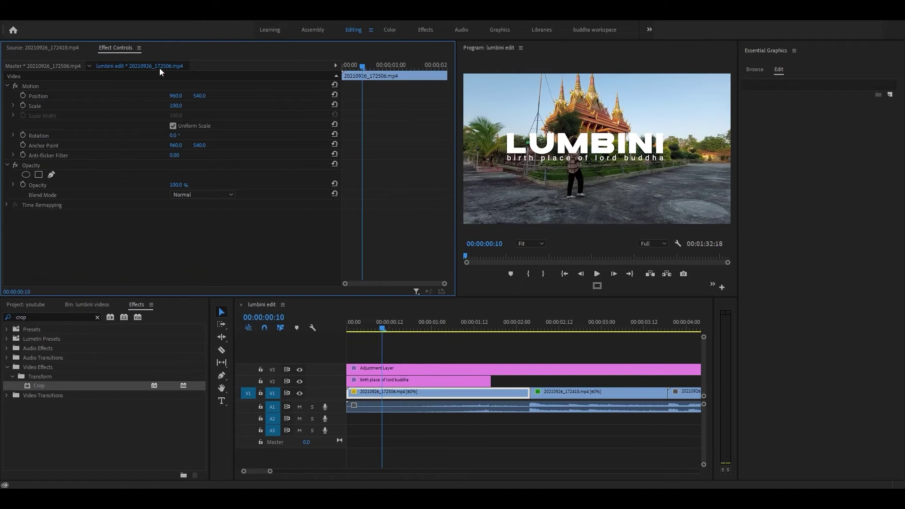
left_click(405, 395)
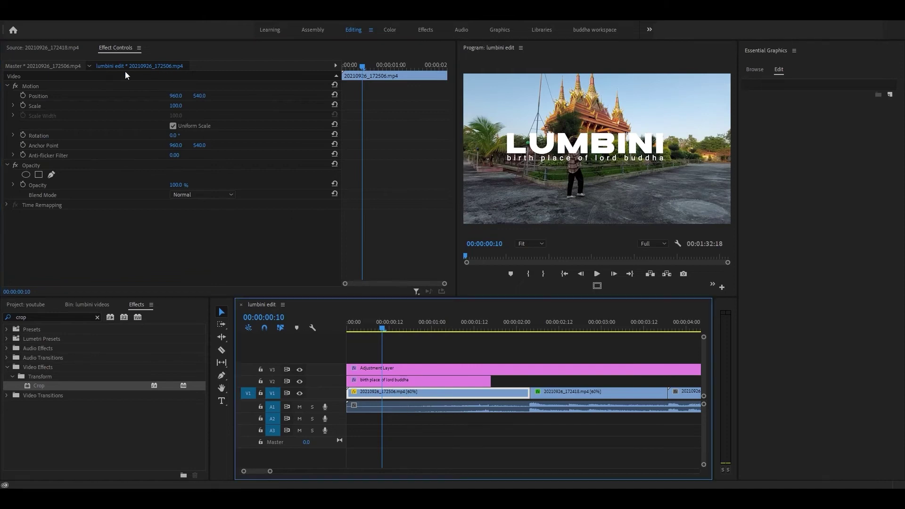
left_click(383, 355)
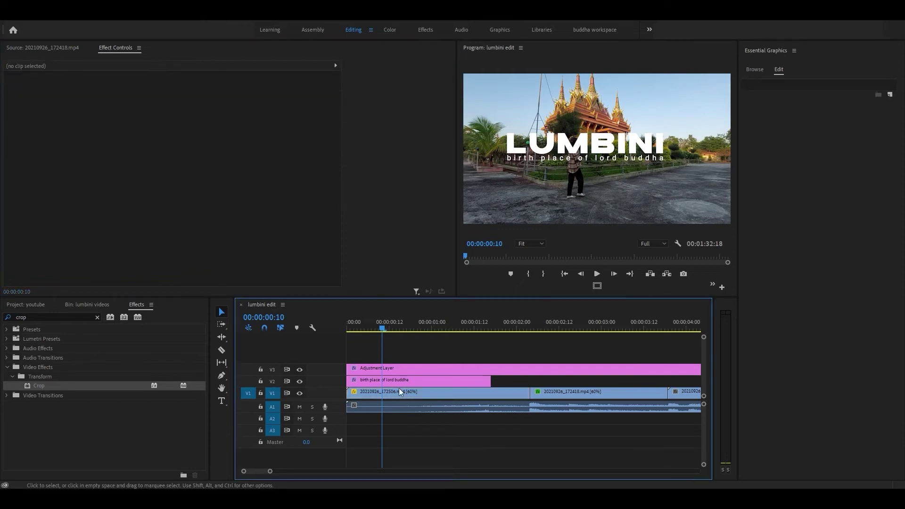
- Set the Adjustment Layer's Crop Top and Crop Bottom each to 11.5%
left_click(382, 366)
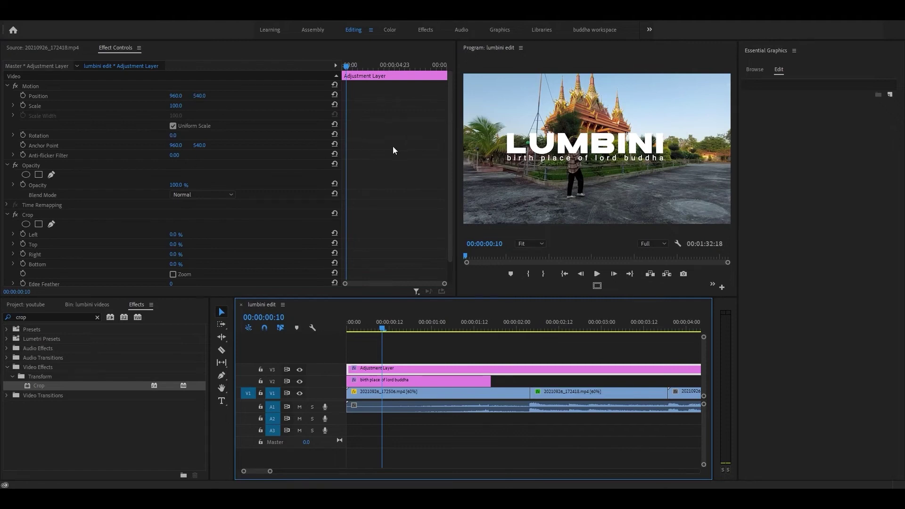
scroll(395, 153, "down", 1)
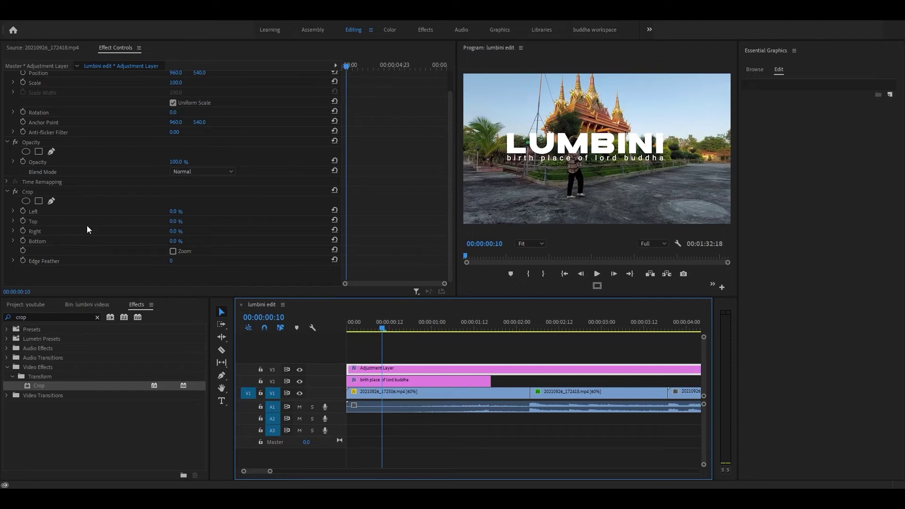
left_click(173, 222)
type("11.5")
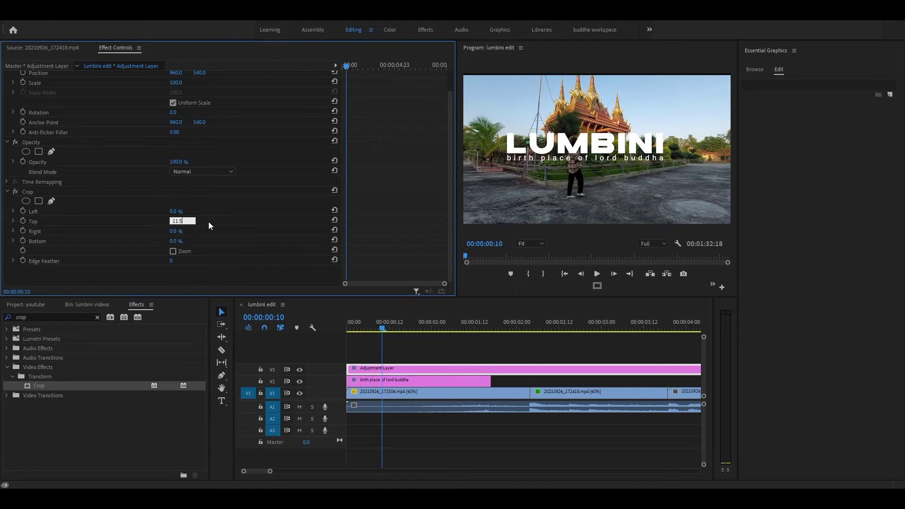
key("Return")
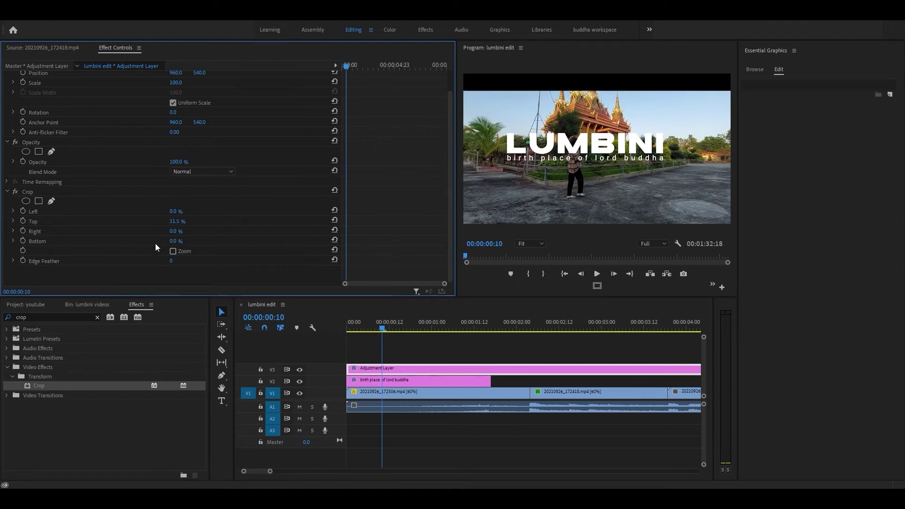
left_click(175, 241)
type("11.5")
key("Return")
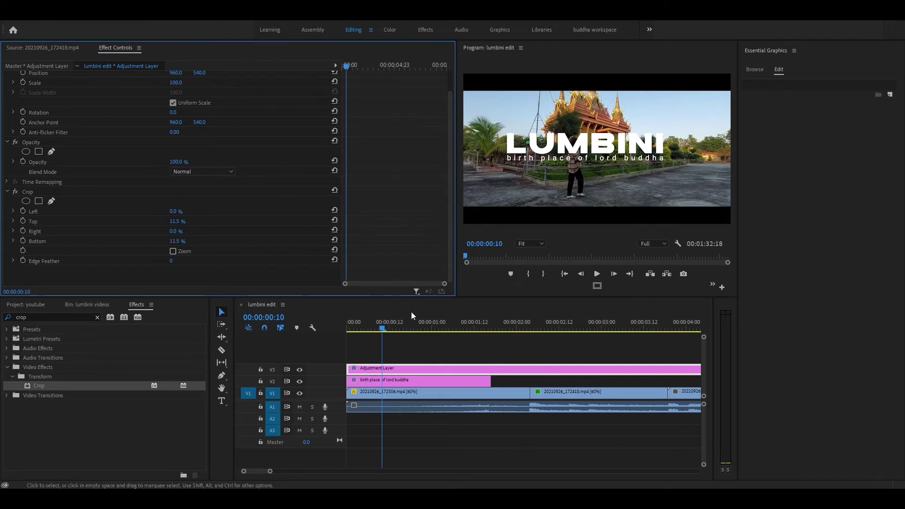
left_click(440, 349)
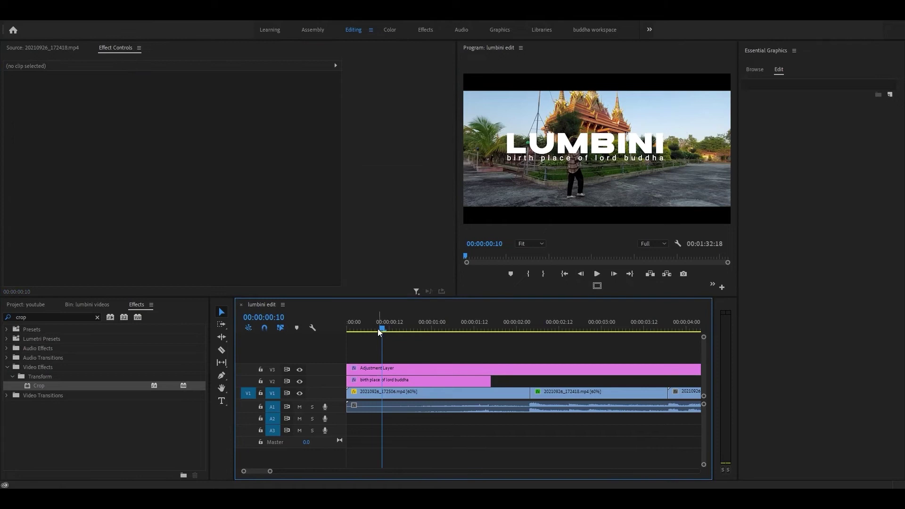
- Play the sequence from the start to preview the letterbox bars
left_click_drag(380, 329, 347, 329)
key("space")
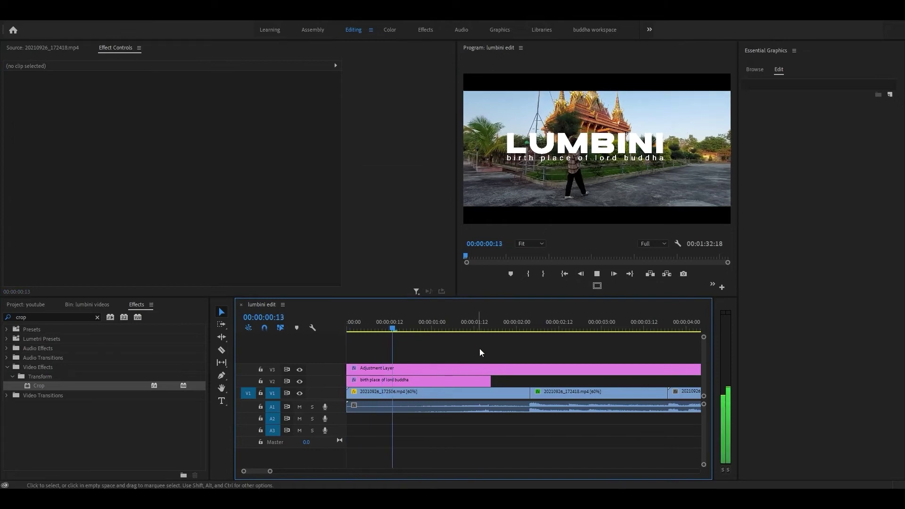
key("minus")
key("minus")
key("minus")
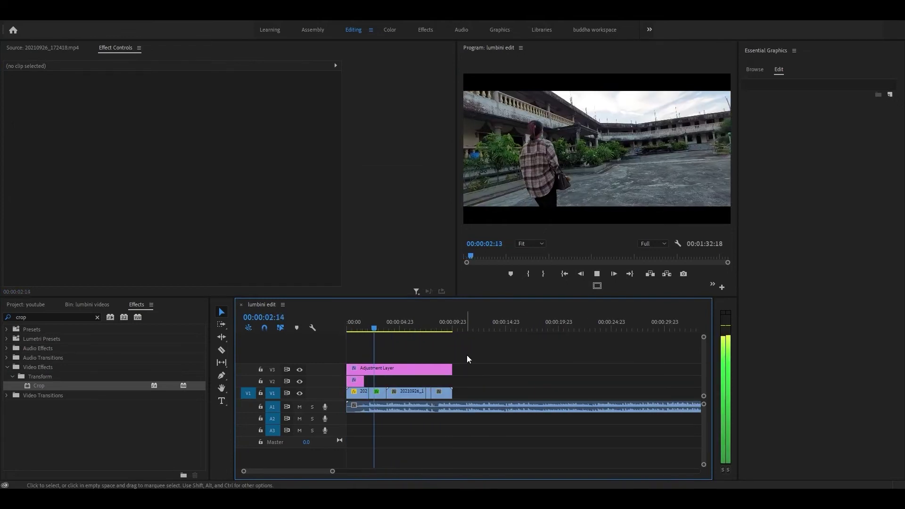
key("equal")
key("space")
- Shorten the Adjustment Layer and play to compare letterboxed against plain footage
left_click(467, 365)
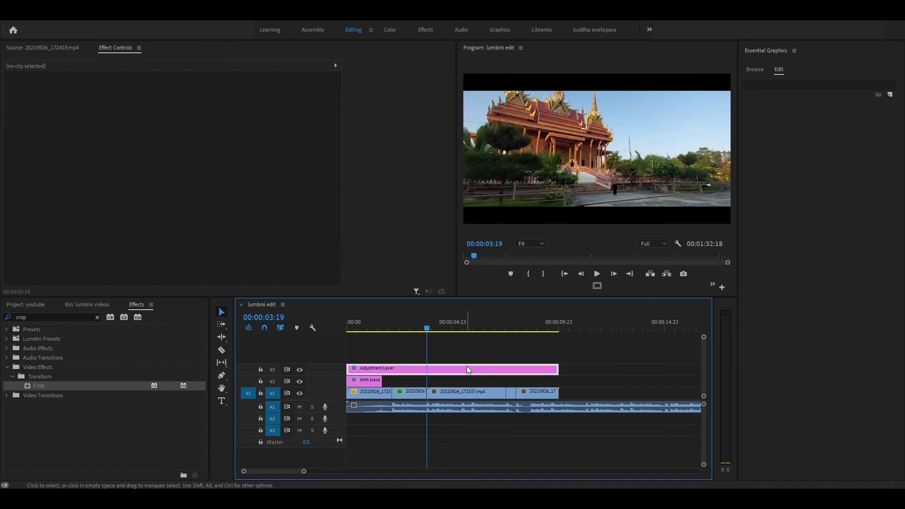
left_click(455, 347)
left_click(447, 369)
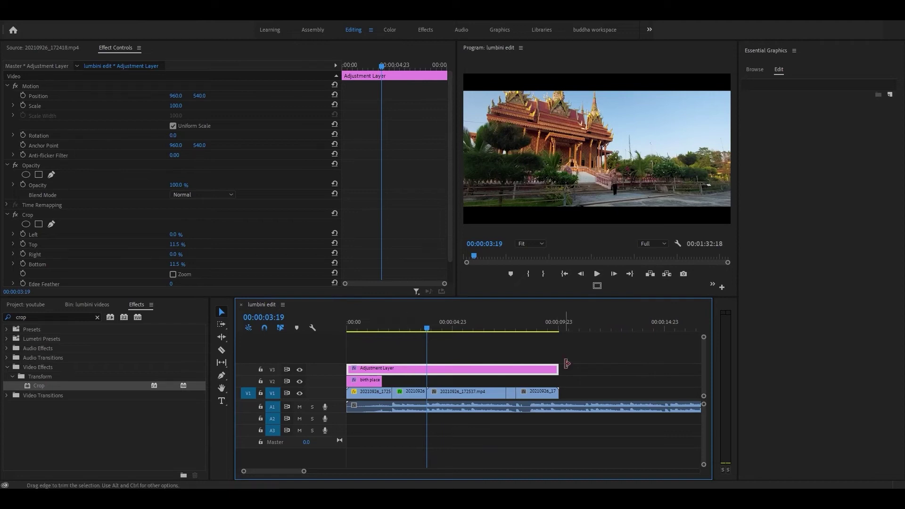
left_click_drag(490, 327, 404, 358)
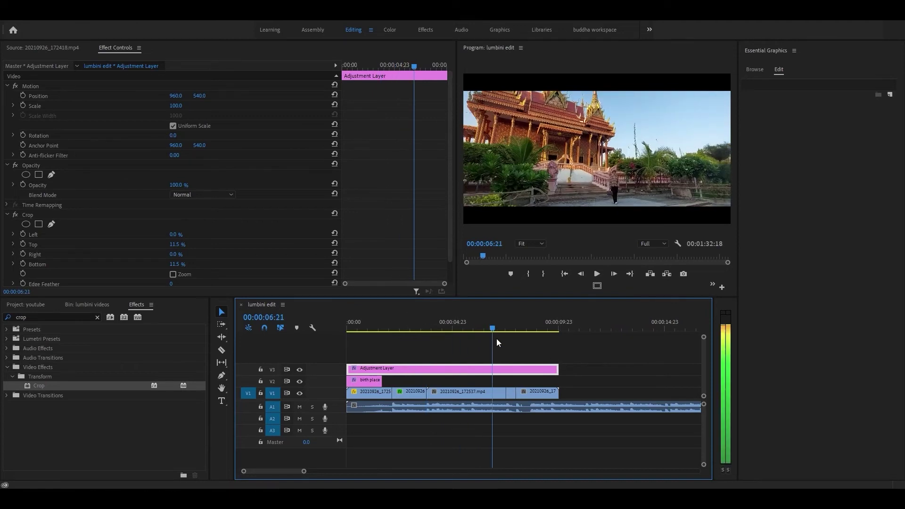
left_click_drag(557, 369, 391, 374)
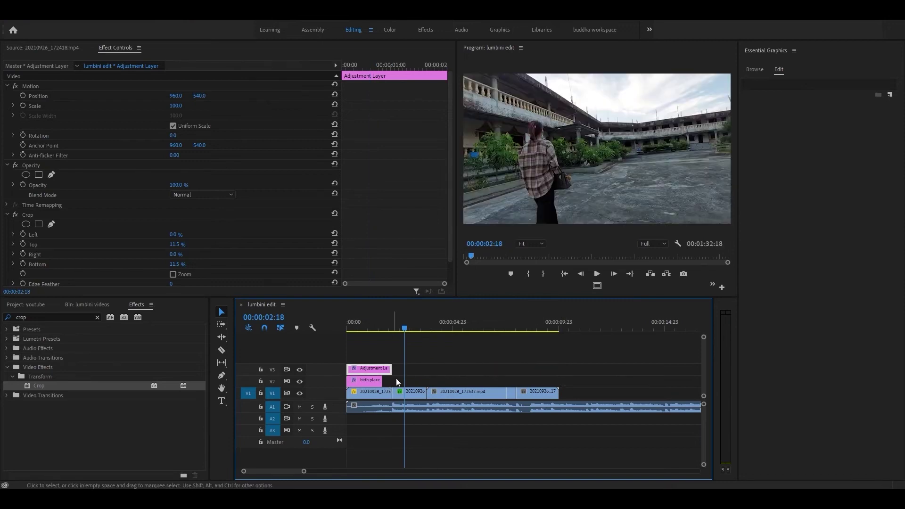
key("=")
left_click(411, 328)
key("Left")
key("Left")
key("Left")
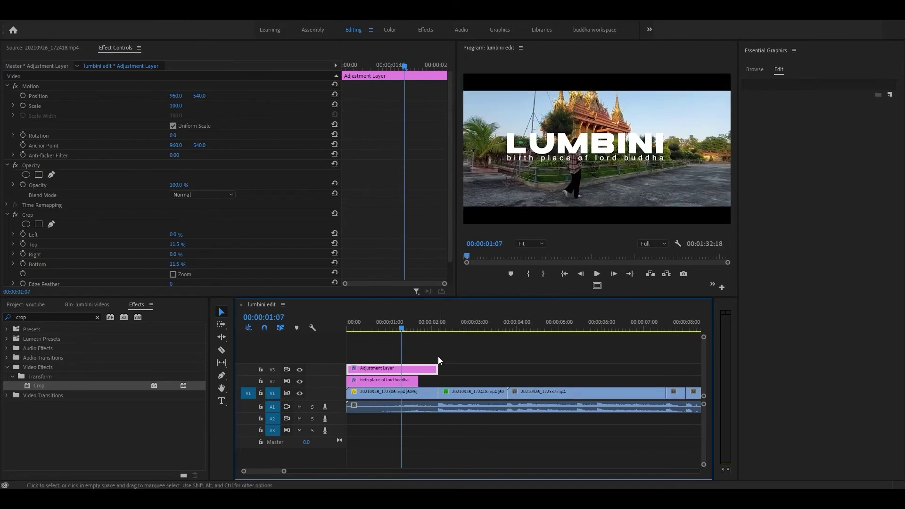
key("space")
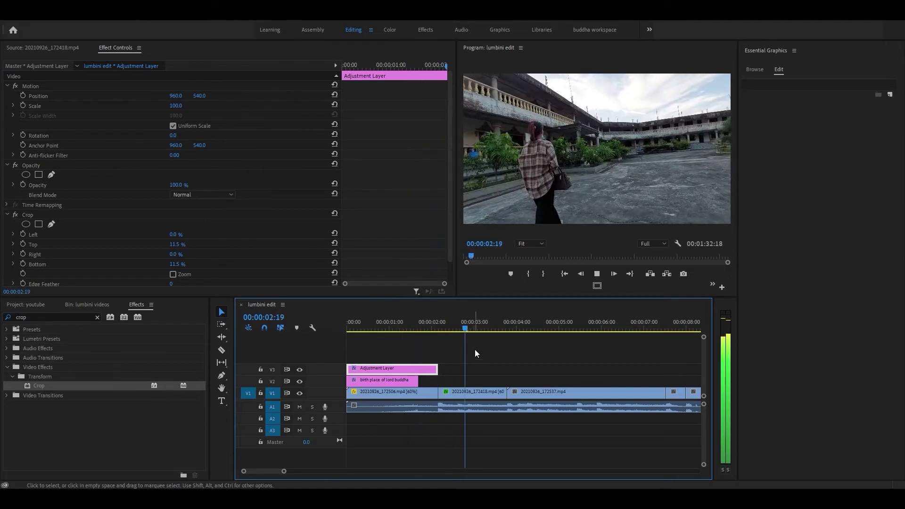
key("space")
key("minus")
- Extend the Adjustment Layer back to the end of the V1 footage
left_click_drag(389, 375, 559, 371)
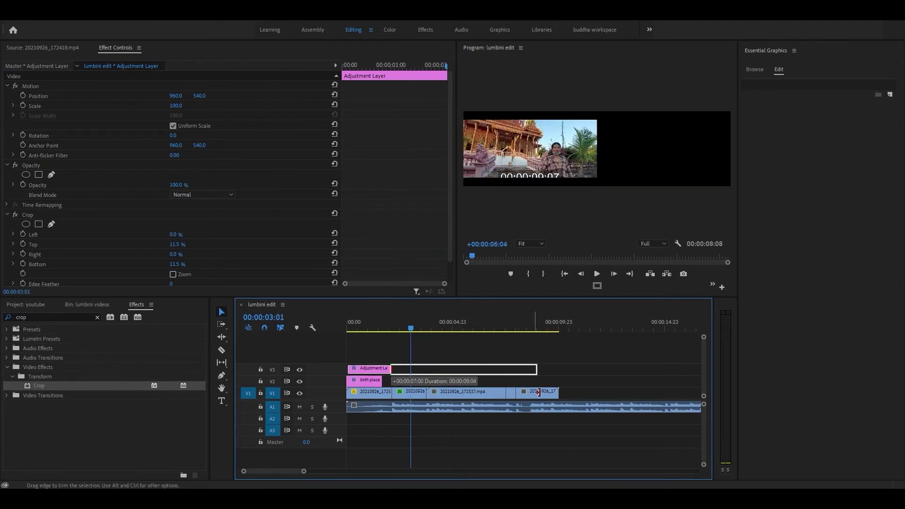
left_click(579, 374)
left_click(418, 370)
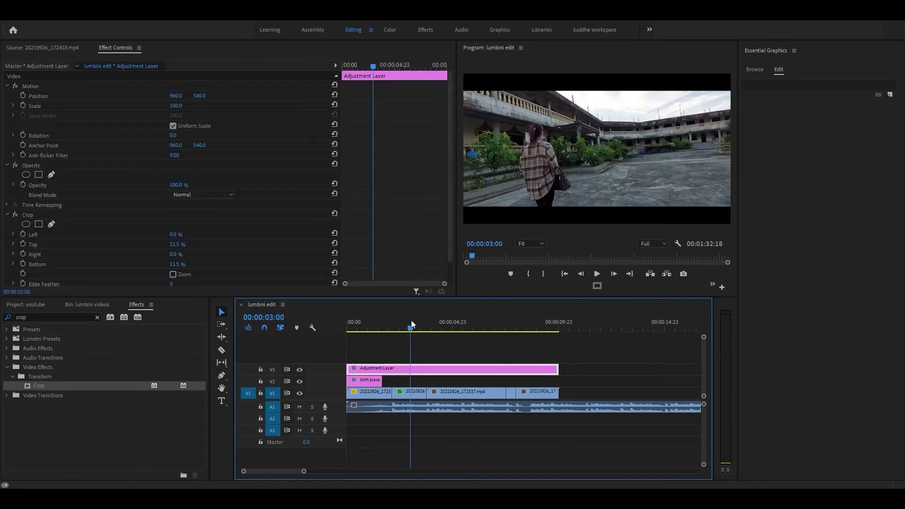
left_click_drag(411, 327, 367, 327)
left_click(421, 345)
left_click(389, 371)
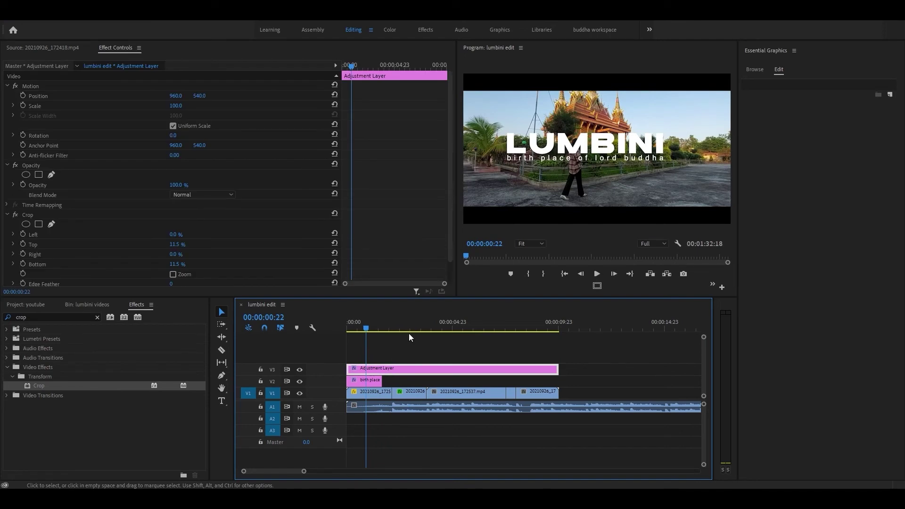
left_click(415, 328)
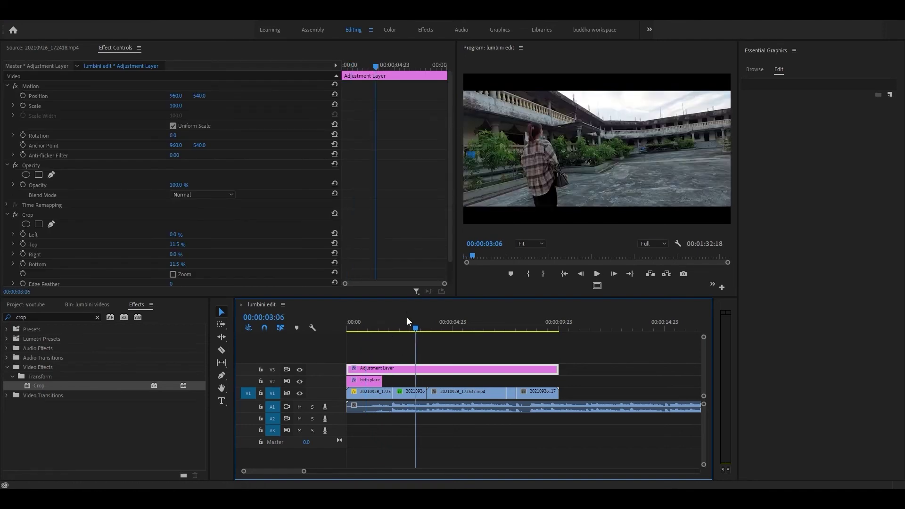
left_click(354, 327)
- Test-lengthen the birth place title clip, then trim it back to its original length
left_click(377, 383)
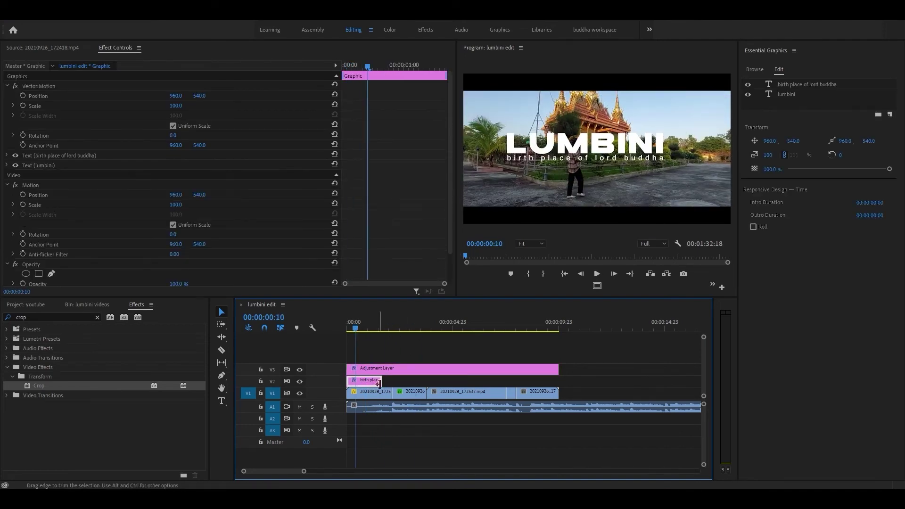
key("space")
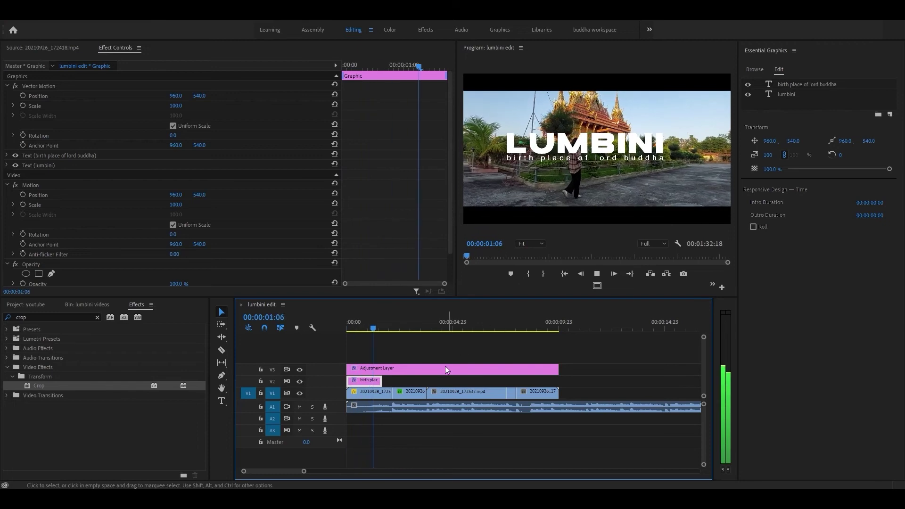
key("space")
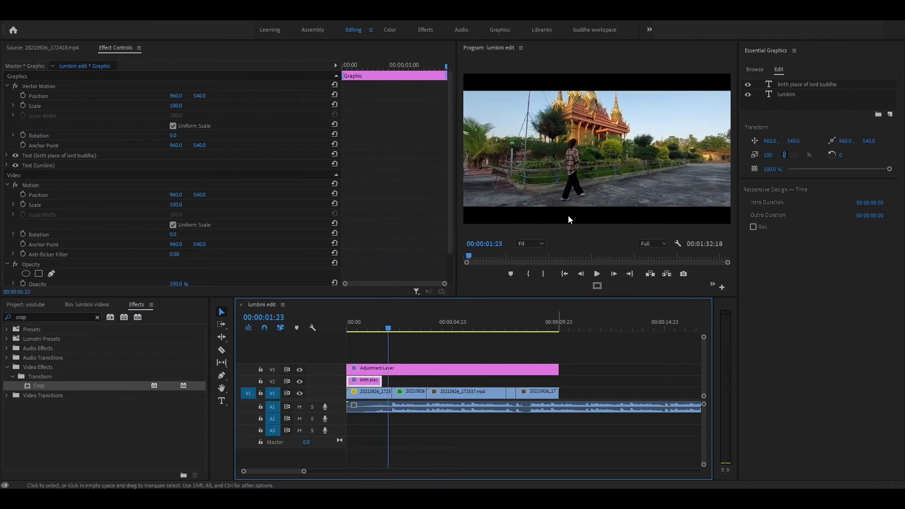
left_click_drag(380, 381, 558, 394)
left_click(585, 364)
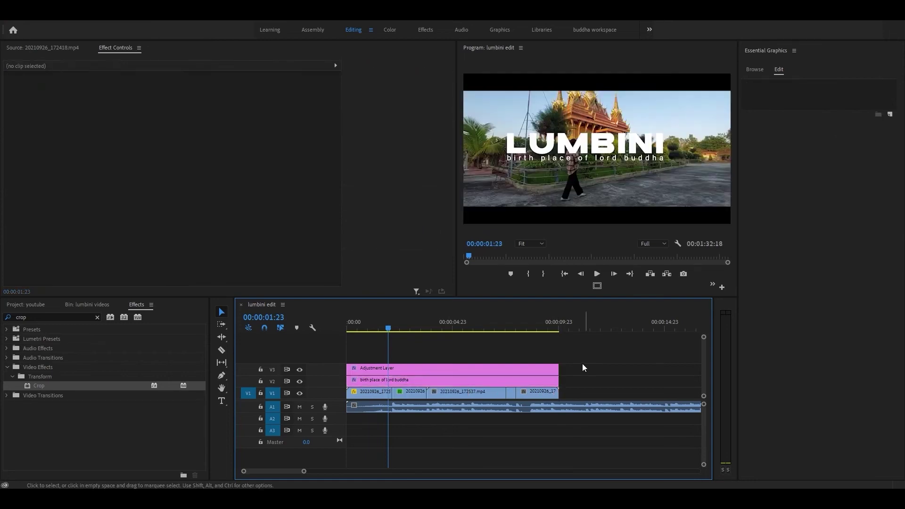
left_click(459, 380)
key("space")
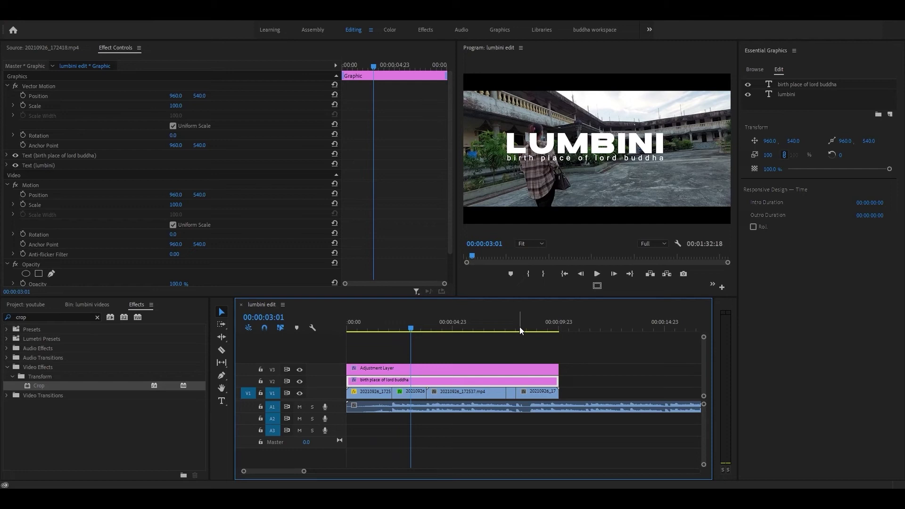
left_click_drag(558, 380, 383, 411)
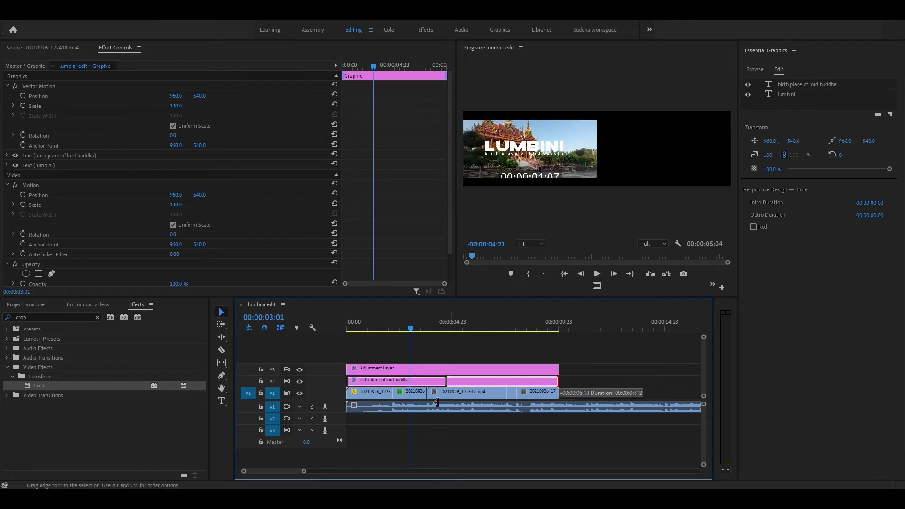
left_click_drag(383, 411, 381, 412)
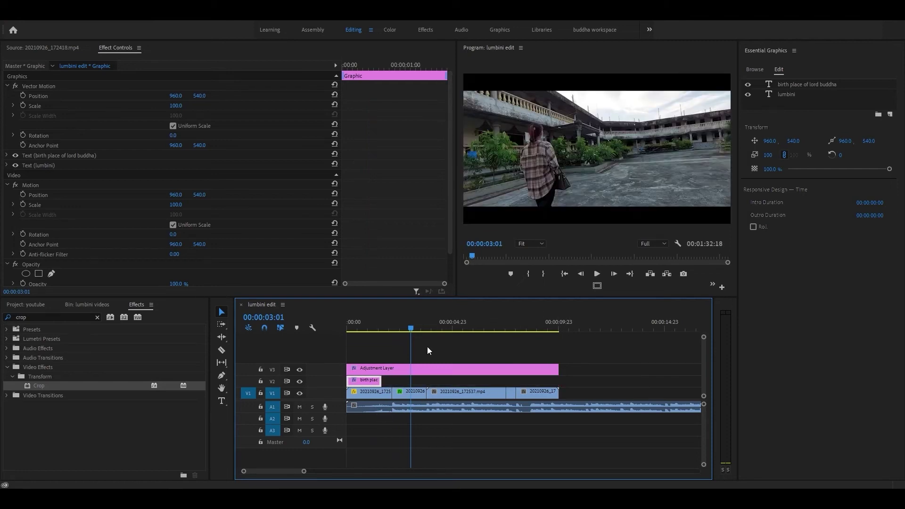
left_click(433, 349)
- Replay the sequence from the start, then return to the youtube project's bin items
left_click_drag(407, 320, 352, 334)
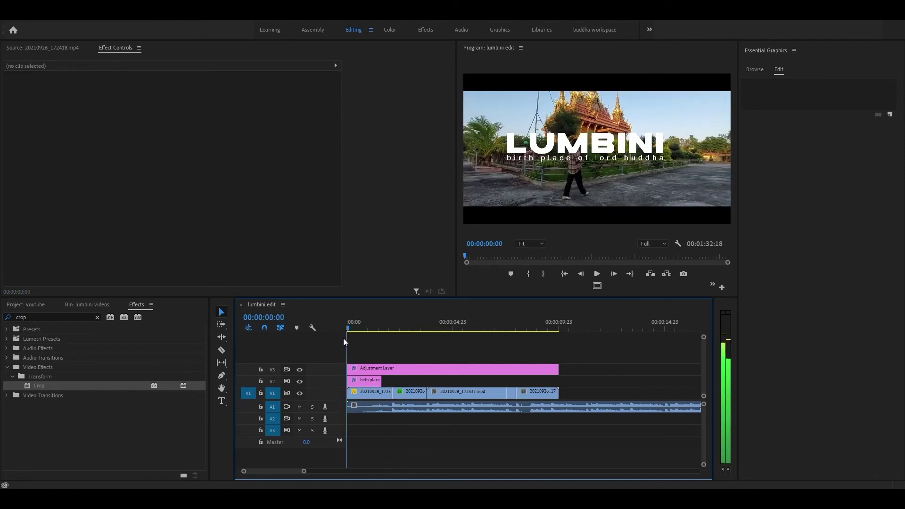
key("space")
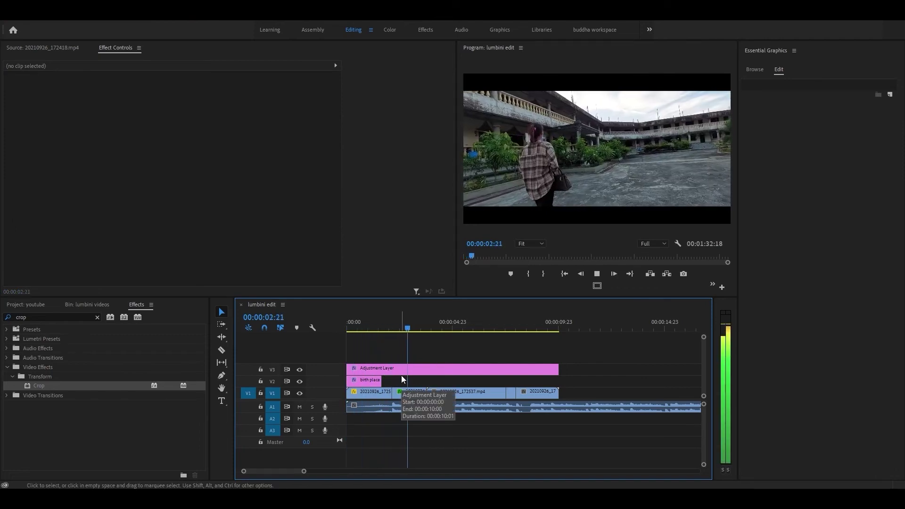
key("space")
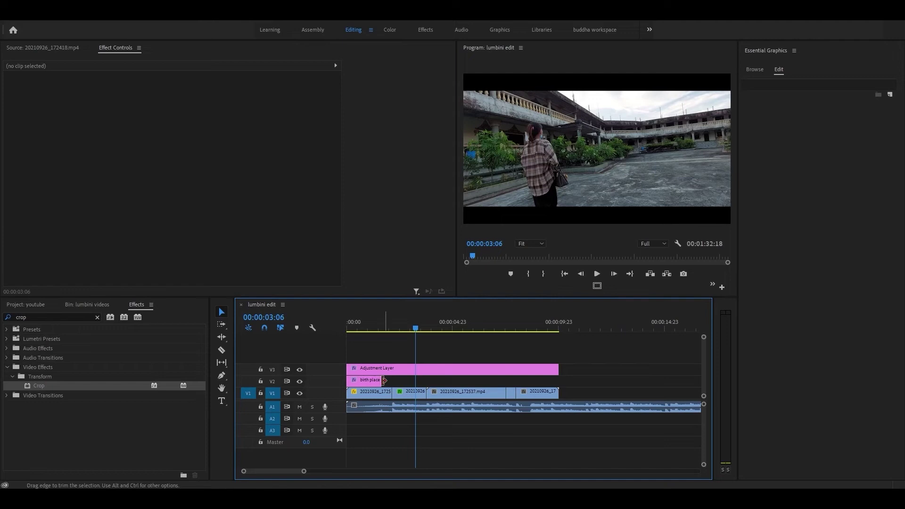
left_click(363, 383)
left_click(445, 366)
left_click(455, 352)
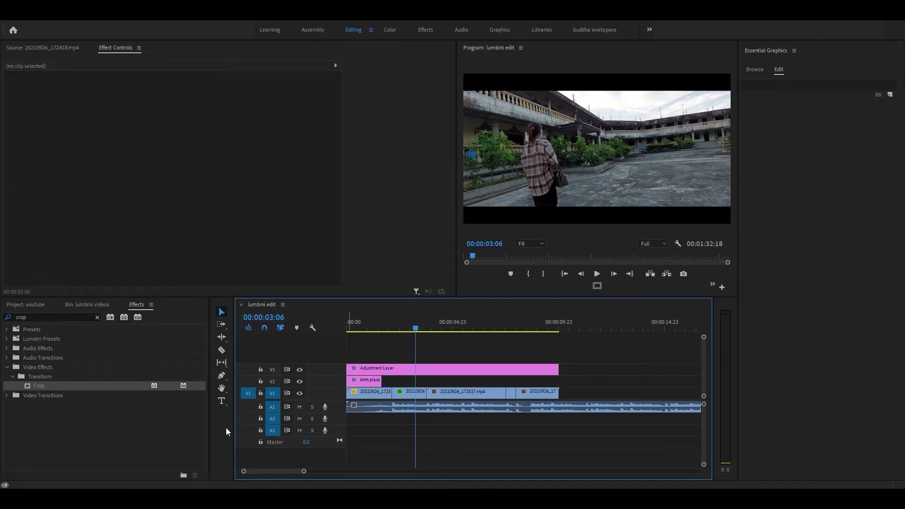
left_click(19, 305)
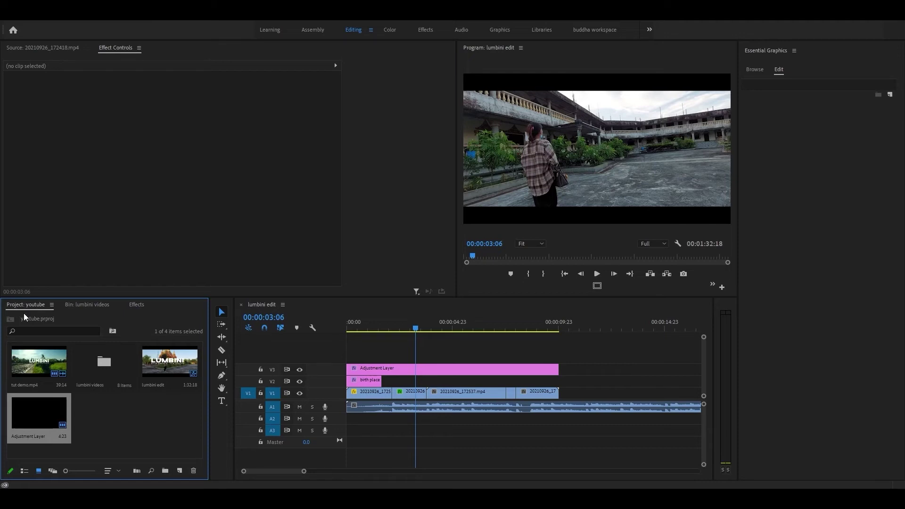
left_click(179, 471)
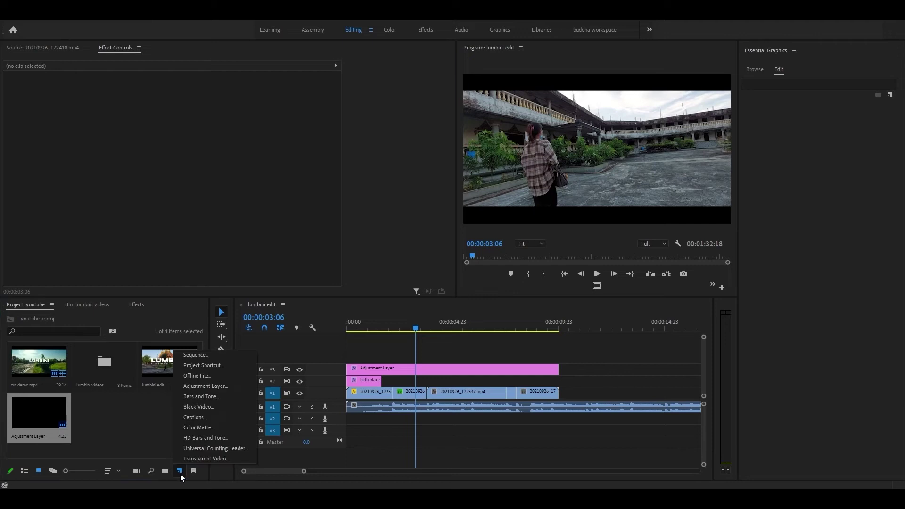
- Create a second 1920x1080 adjustment layer and rename the first one 'black bars'
left_click(218, 389)
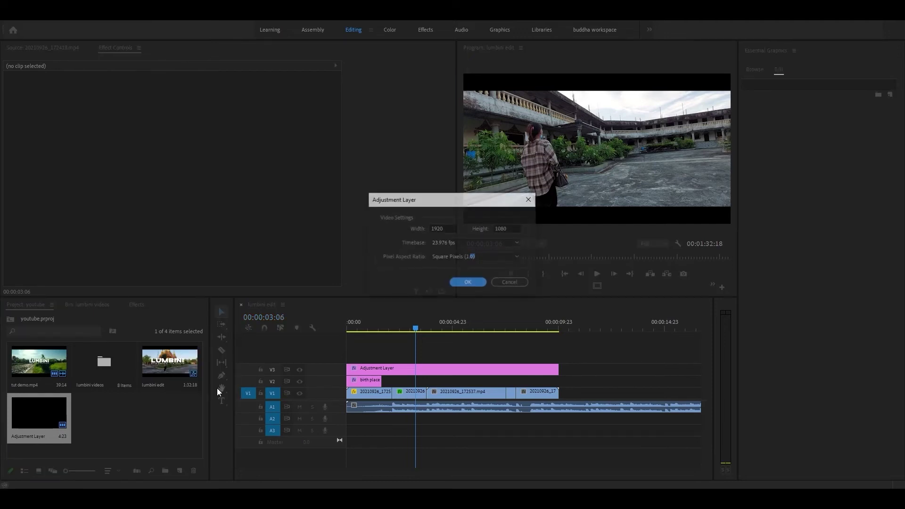
left_click(469, 283)
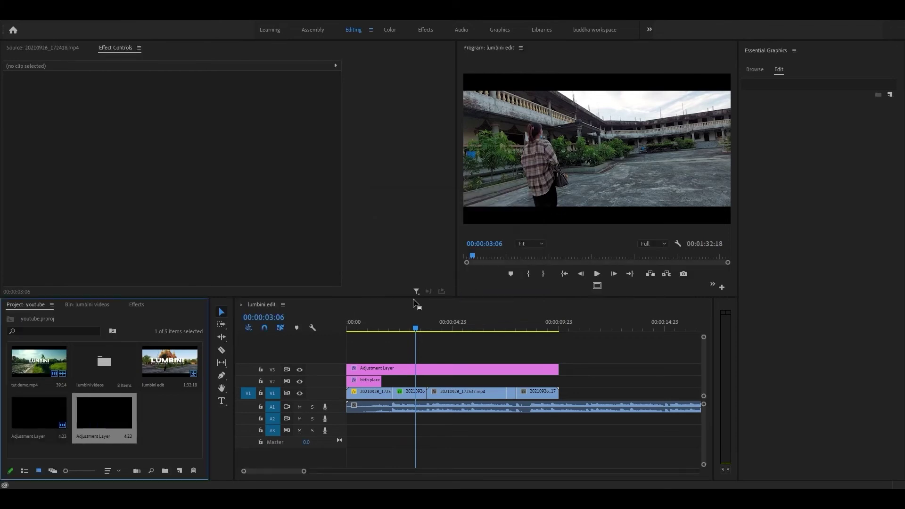
left_click(32, 423)
right_click(33, 426)
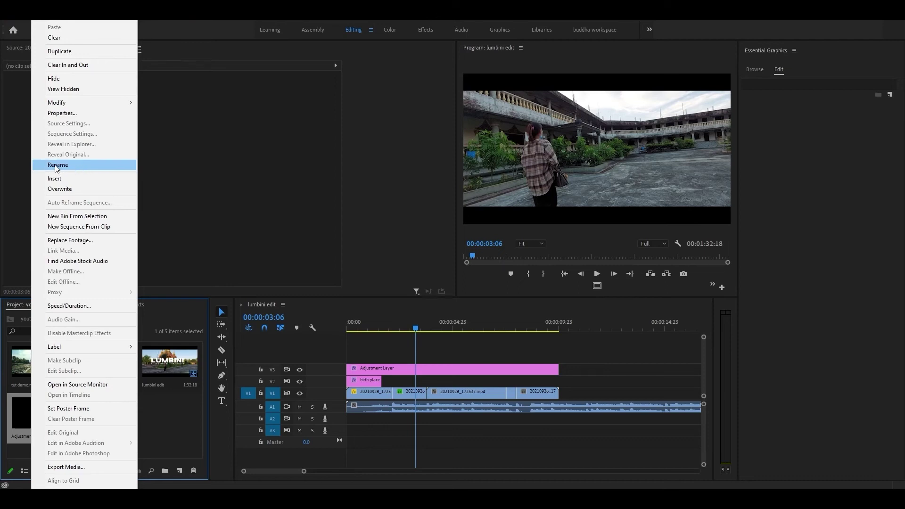
left_click(55, 165)
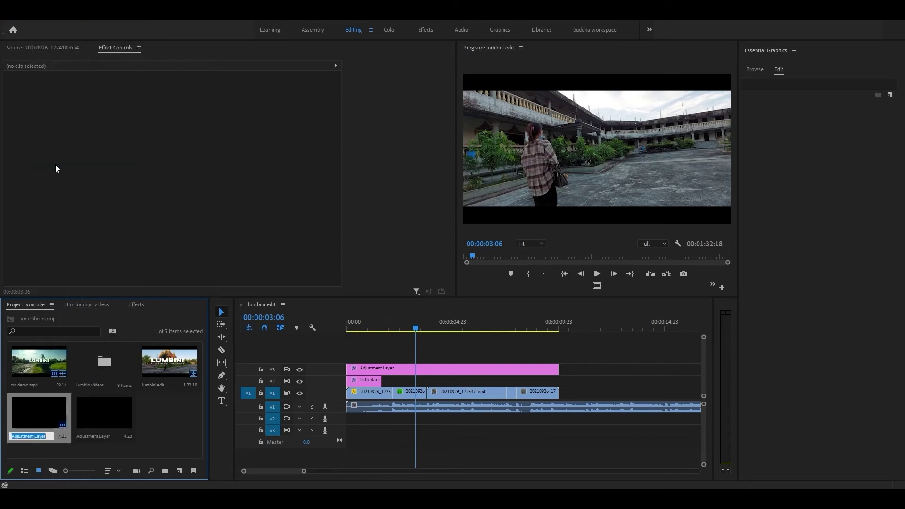
type("black bars")
key("Tab")
left_click(177, 420)
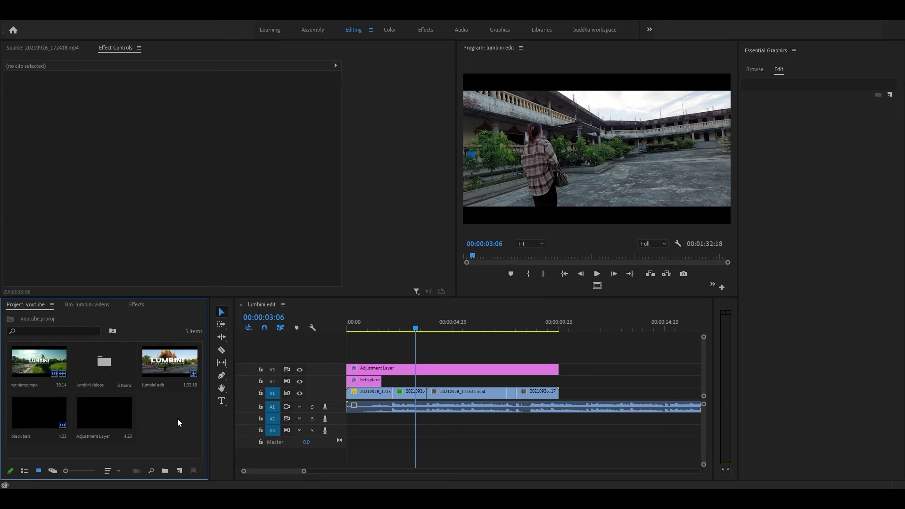
- Rename the other adjustment layer 'colour'
left_click(41, 411)
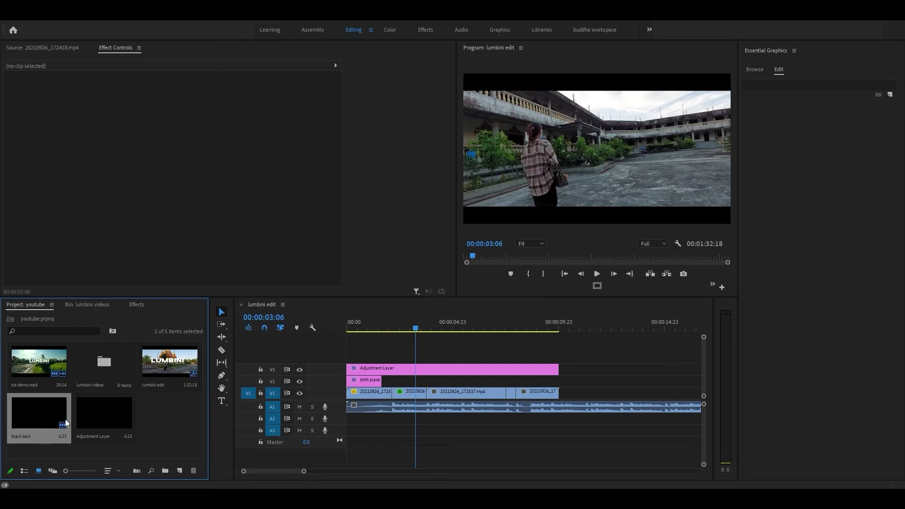
right_click(96, 418)
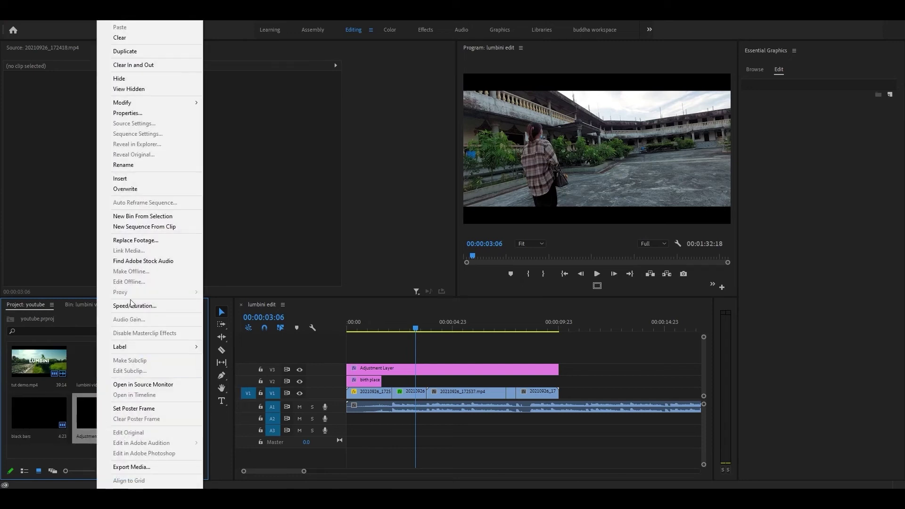
left_click(134, 165)
type("colour")
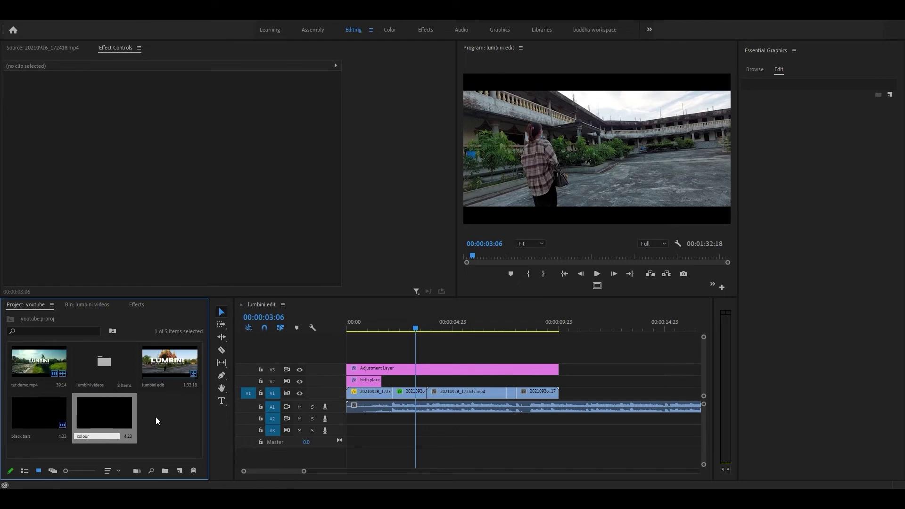
left_click(103, 417)
- Add the colour adjustment layer on a new track, stretched to the sequence's full length
left_click_drag(91, 413, 347, 355)
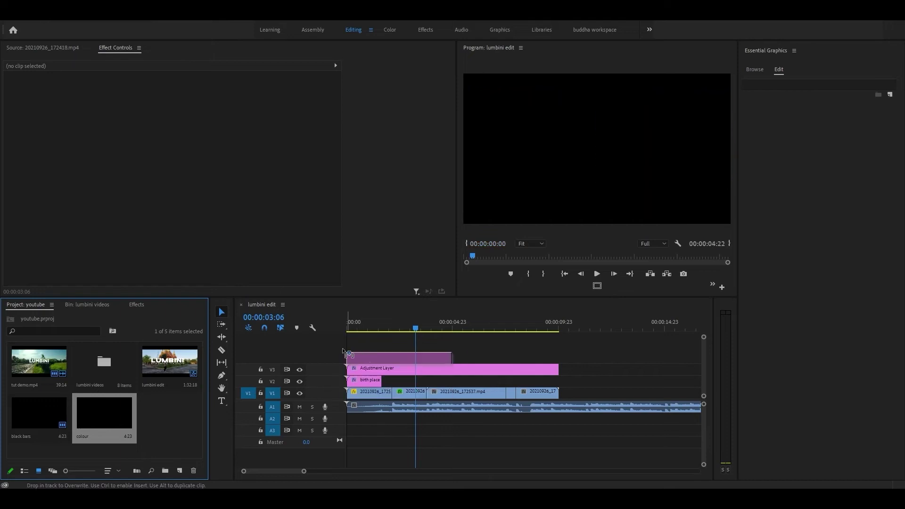
left_click_drag(450, 357, 559, 357)
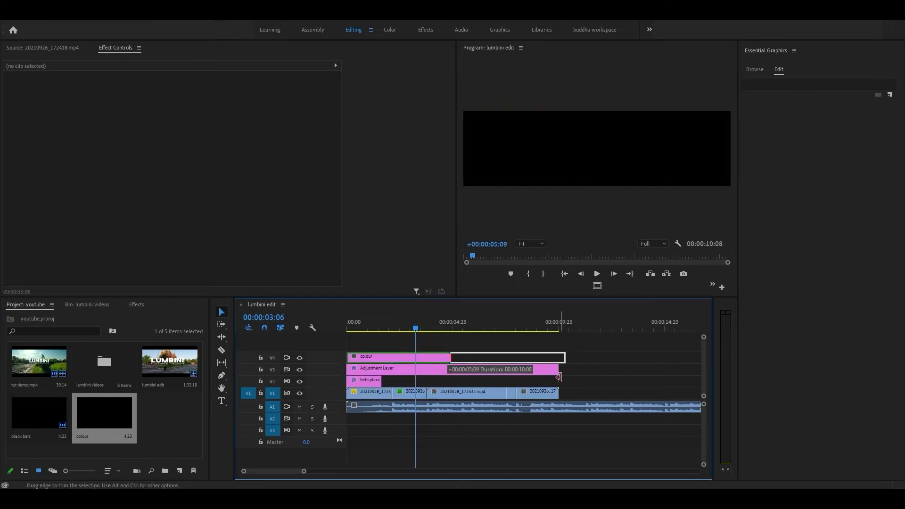
left_click(444, 345)
left_click(442, 358)
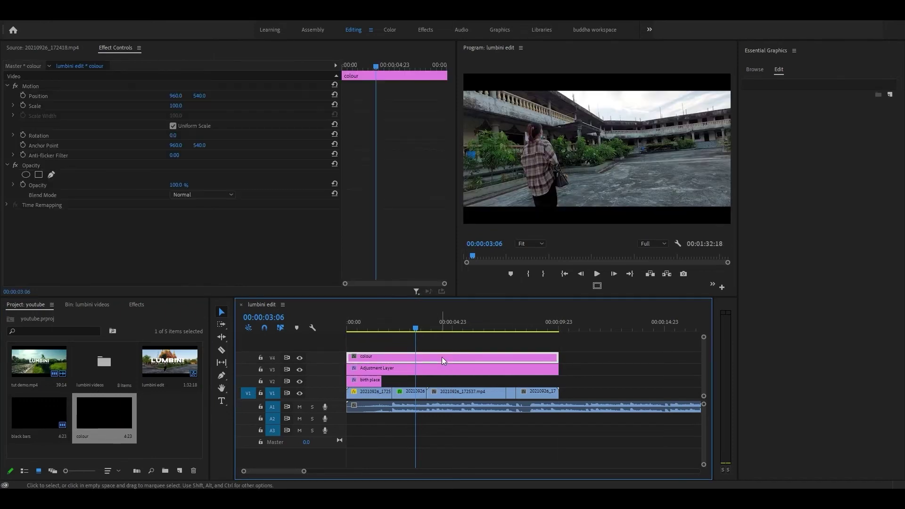
left_click(439, 349)
left_click(440, 355)
- Restack the tracks so the black-bar Adjustment Layer sits on V4 above colour on V3
left_click(405, 360)
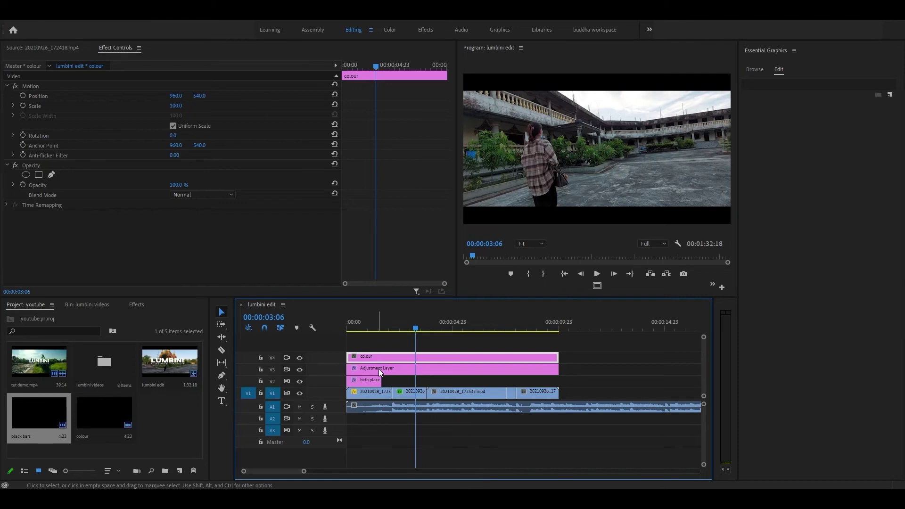
left_click_drag(378, 371, 382, 349)
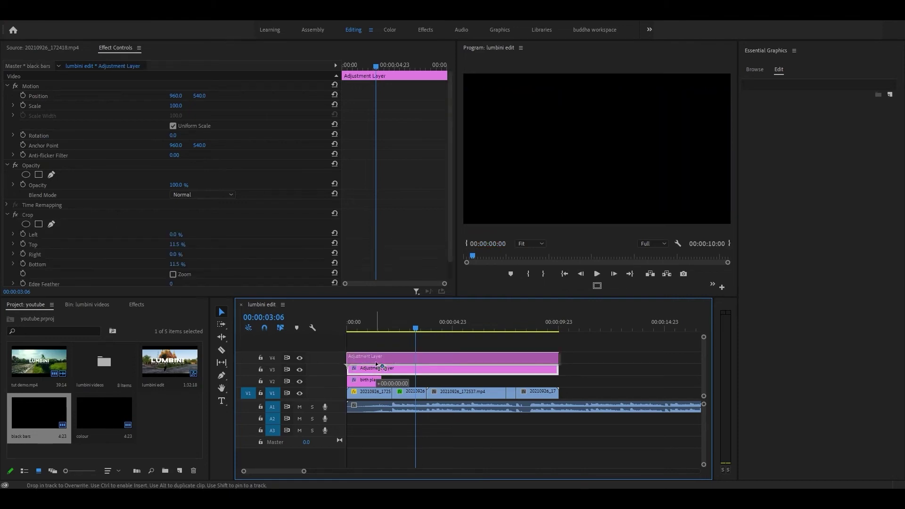
left_click(427, 357, "shift")
left_click_drag(427, 357, 429, 358)
left_click(484, 343)
left_click_drag(412, 326, 357, 326)
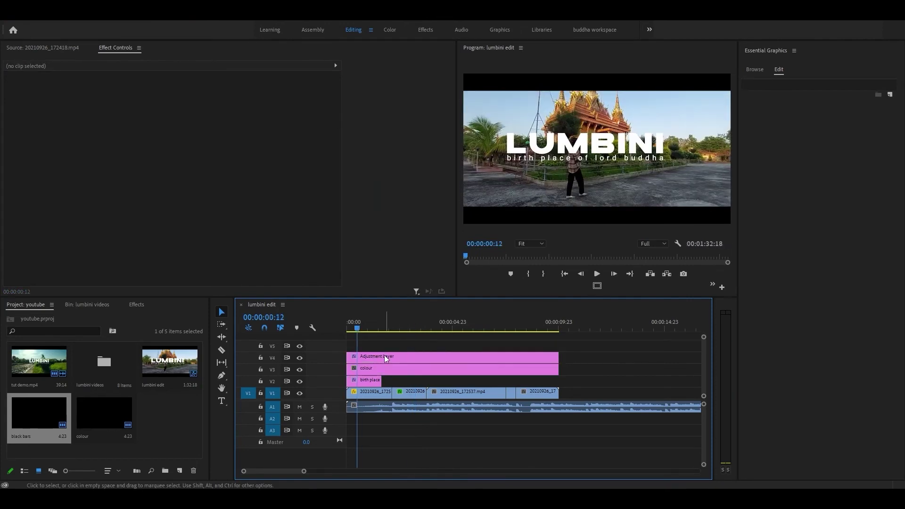
left_click(372, 371)
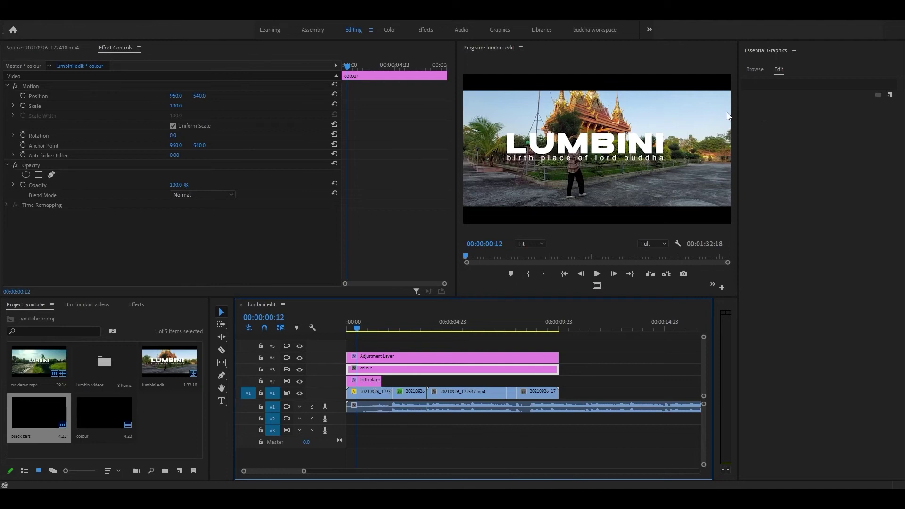
left_click(165, 14)
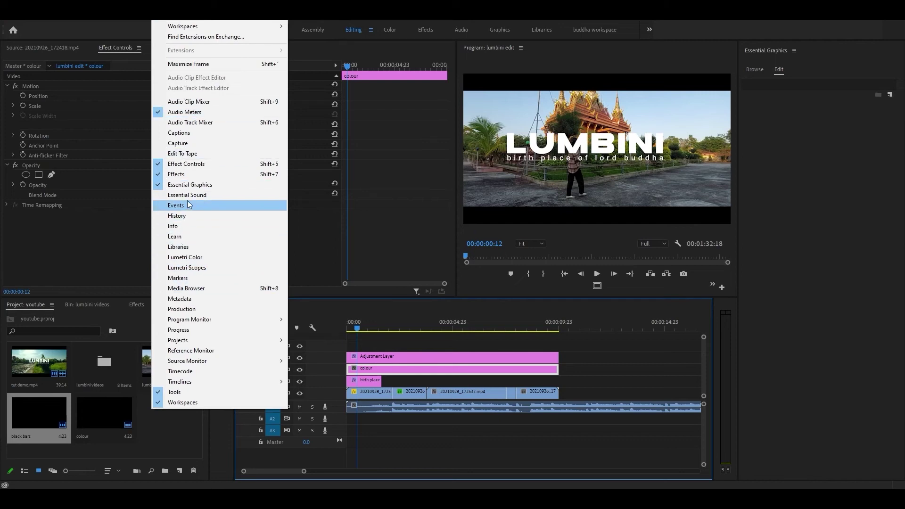
- Show Window > Lumetri Color, then select clips in turn, ending on 20210926_172537.mp4
left_click(161, 259)
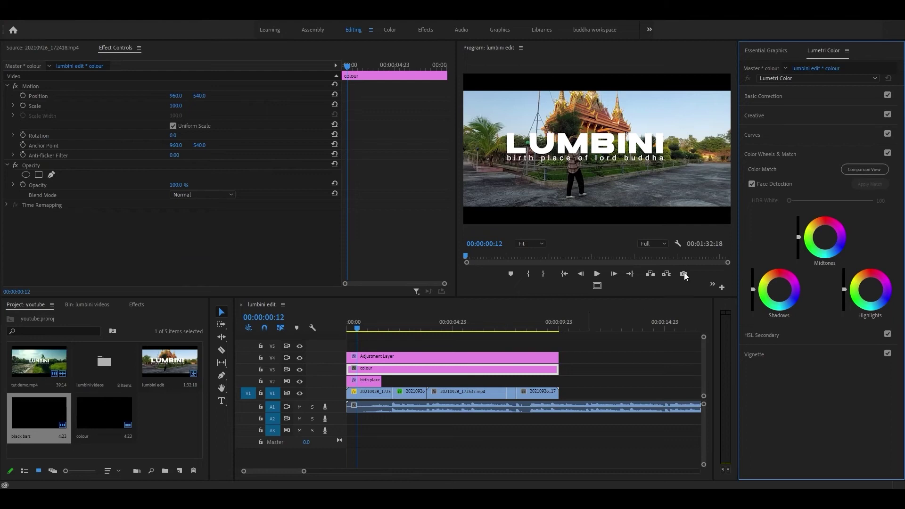
left_click(438, 349)
left_click(425, 371)
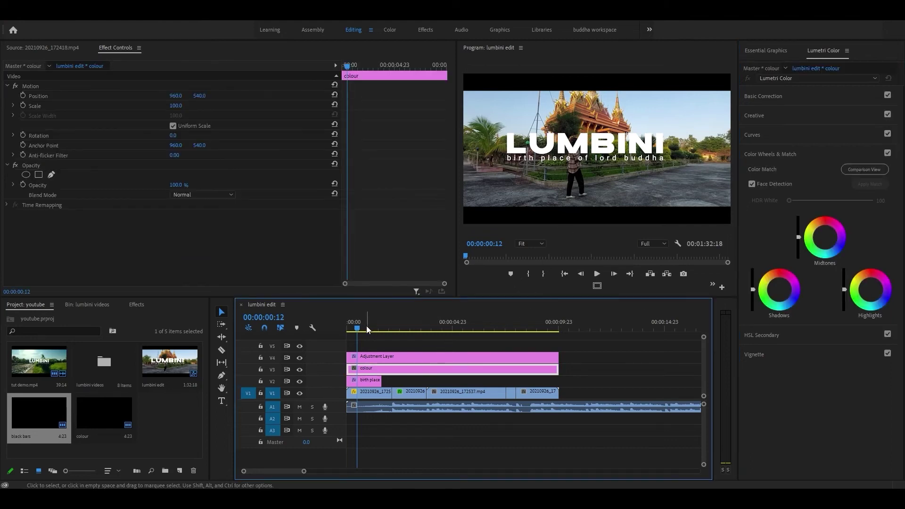
left_click_drag(361, 328, 449, 341)
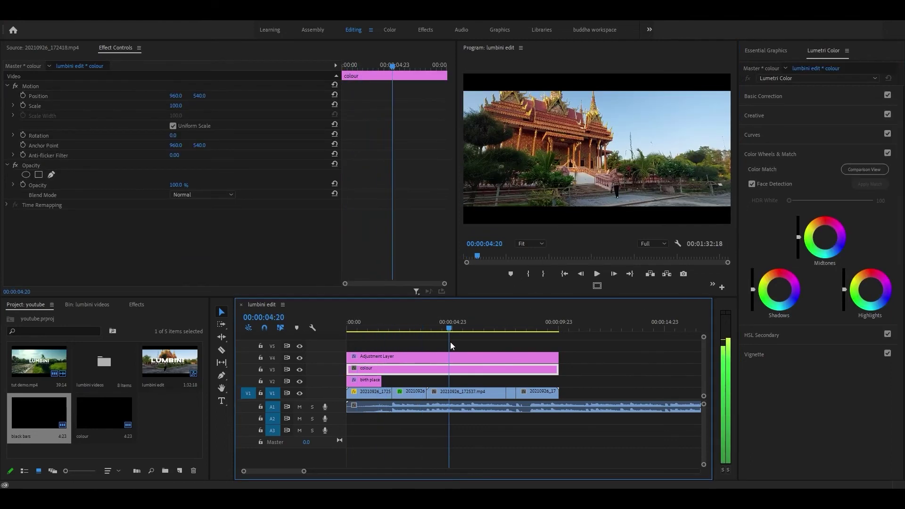
left_click(488, 392)
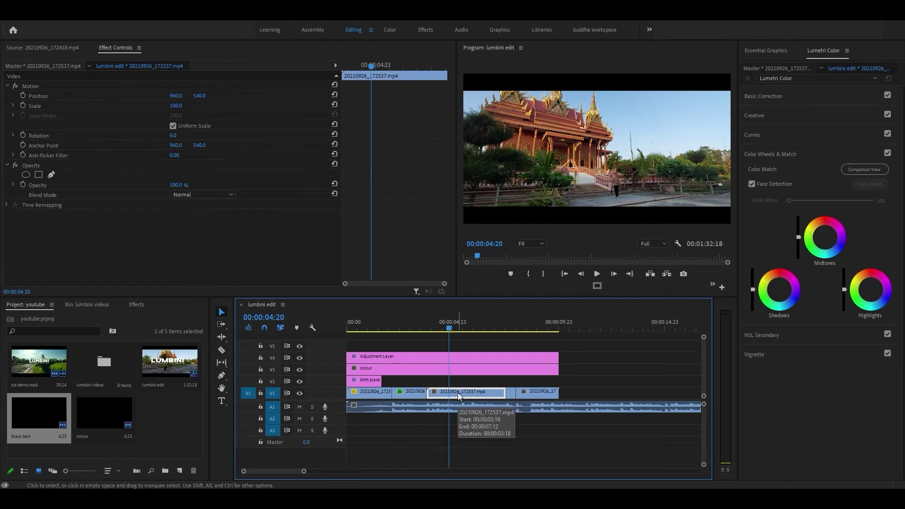
left_click(414, 395)
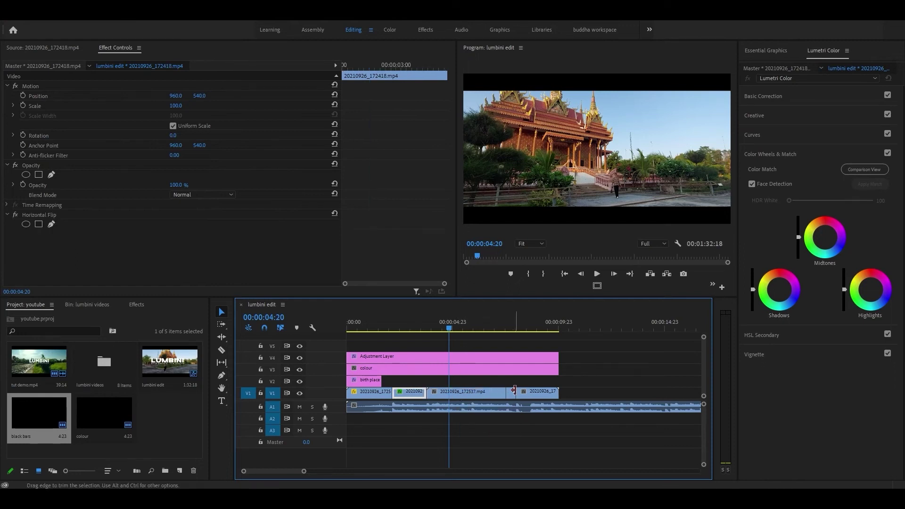
left_click(537, 393)
left_click(372, 395)
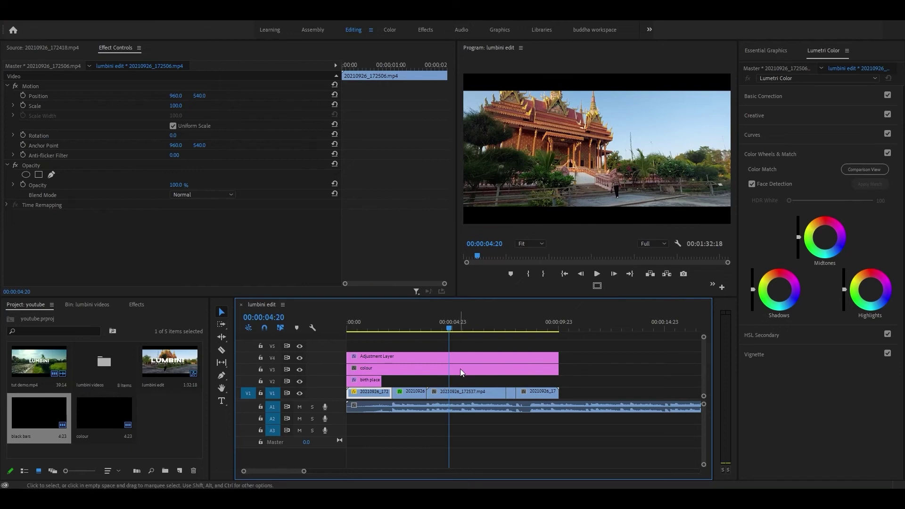
left_click(461, 373)
left_click(409, 394)
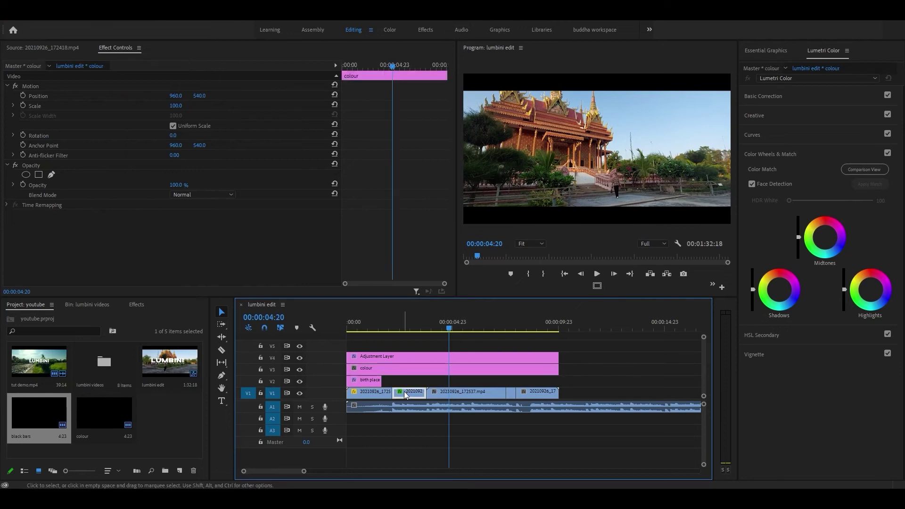
left_click(461, 396)
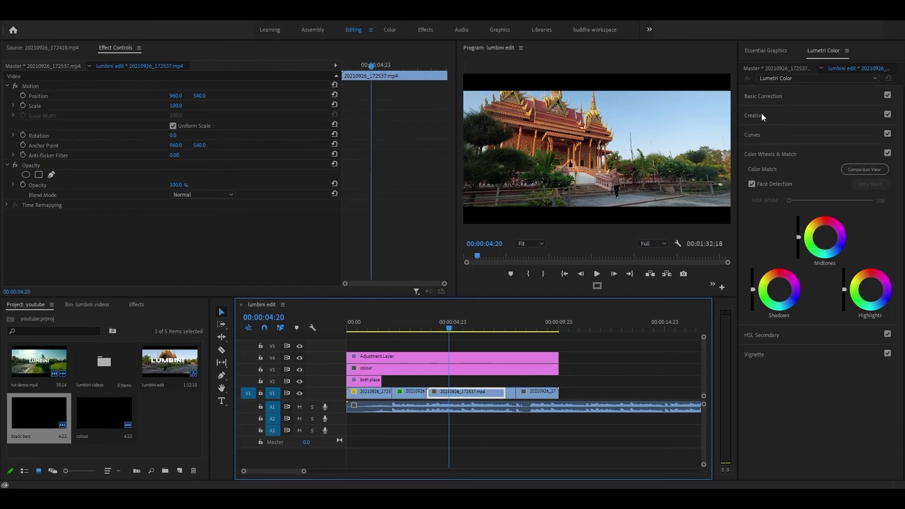
- Expand Basic Correction, test-warm the temple clip's Temperature to 100, and undo it back to 0
left_click(784, 96)
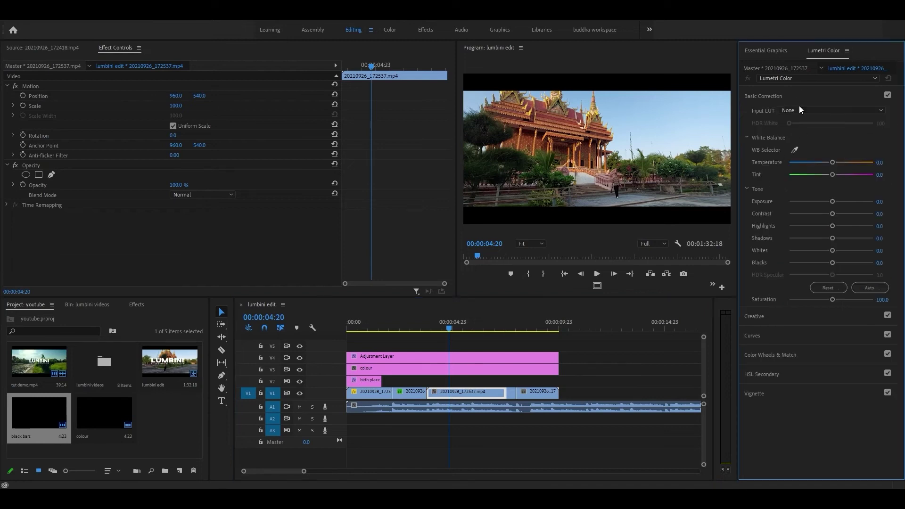
left_click_drag(833, 163, 848, 162)
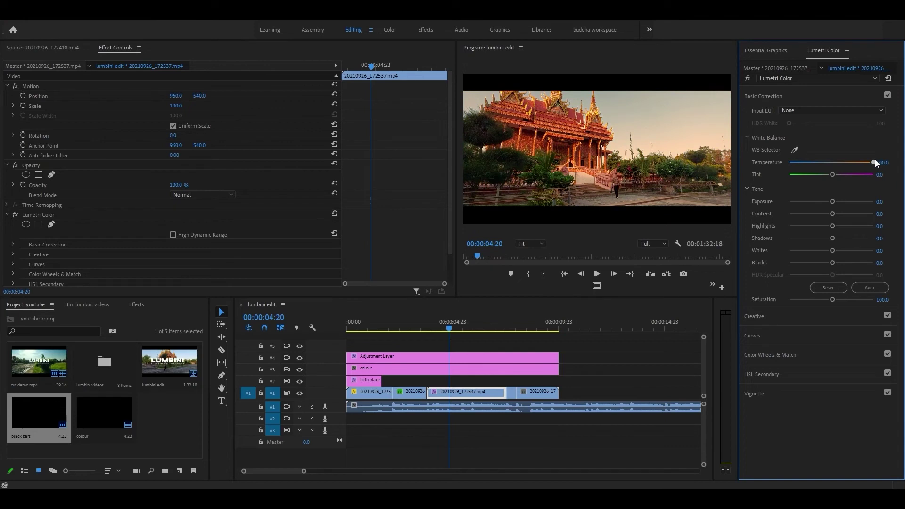
mouse_move(444, 324)
left_mouse_down()
mouse_move(425, 321)
mouse_move(444, 328)
left_mouse_up()
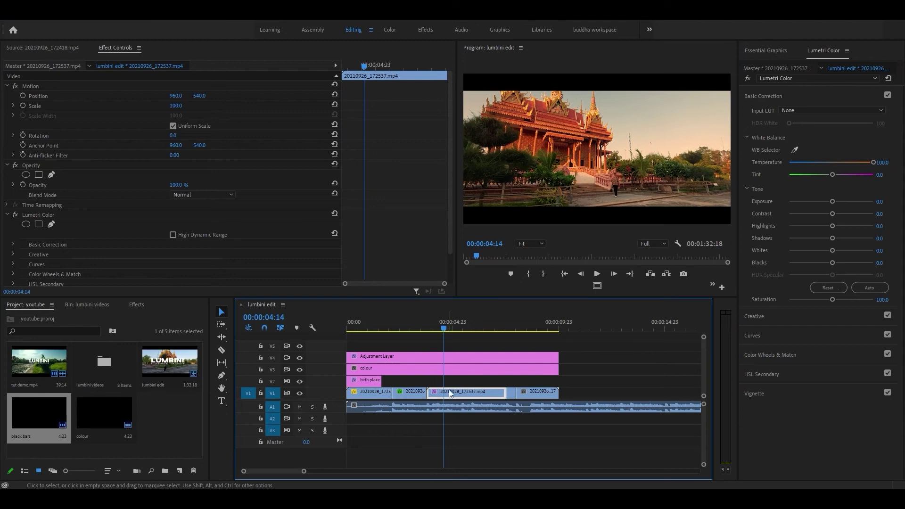
mouse_move(450, 392)
left_mouse_down()
mouse_move(476, 399)
mouse_move(467, 387)
left_mouse_up()
key("ctrl+z")
left_click(446, 368)
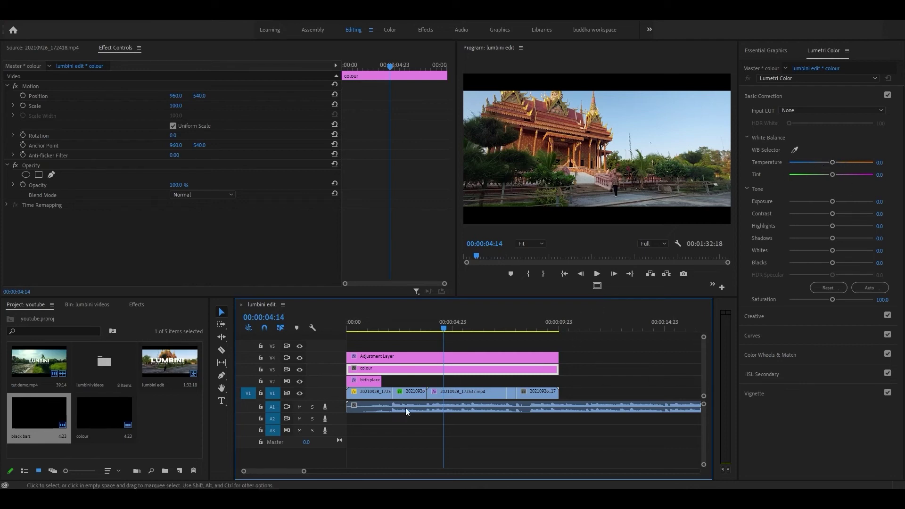
- Set the colour layer's Lumetri Temperature to 35.2 and its Saturation to 73.7
left_click_drag(835, 162, 839, 163)
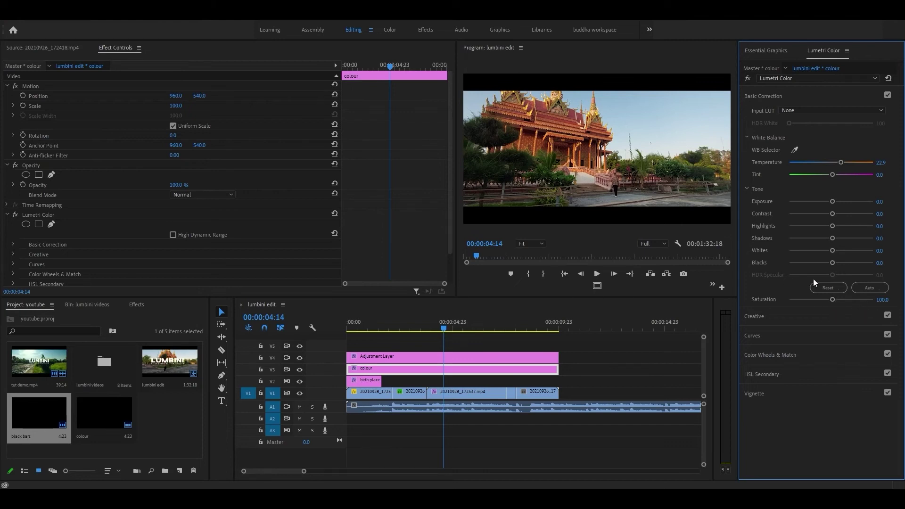
mouse_move(830, 300)
left_mouse_down()
mouse_move(811, 304)
mouse_move(818, 309)
left_mouse_up()
left_click_drag(842, 163, 849, 165)
- Set the colour layer's Lumetri Vignette Amount to -0.8 and return to the sequence start
left_click(753, 393)
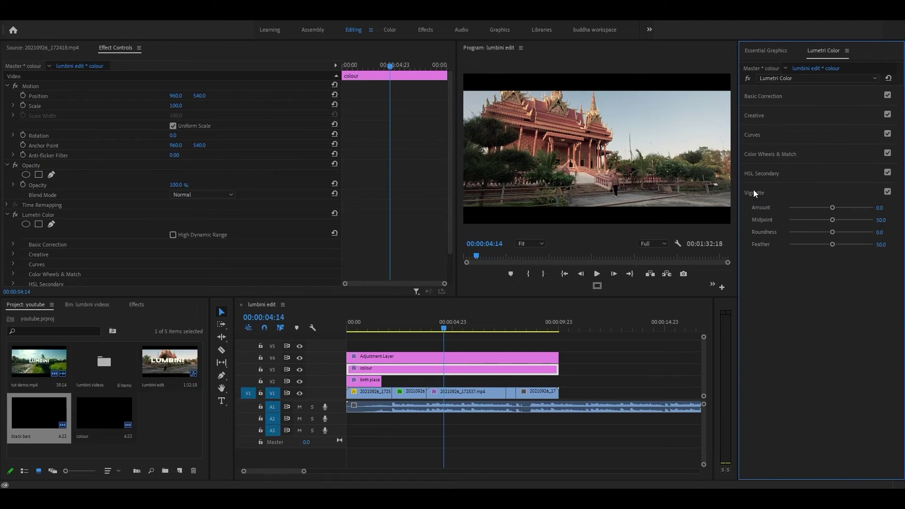
mouse_move(831, 207)
left_mouse_down()
mouse_move(751, 198)
mouse_move(794, 208)
left_mouse_up()
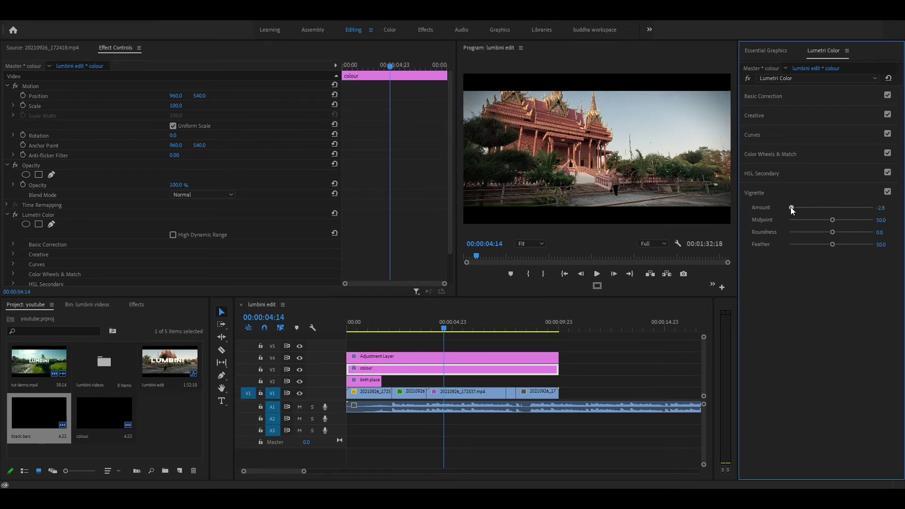
left_click_drag(793, 210, 822, 210)
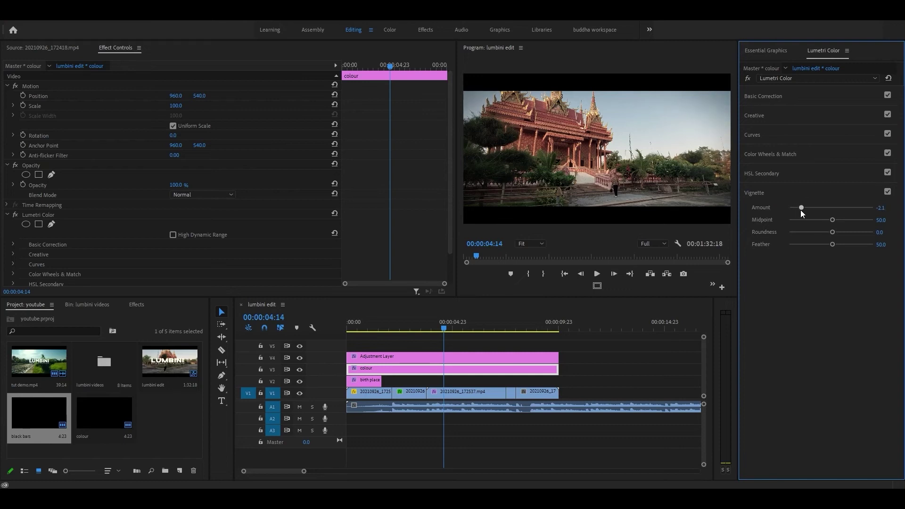
left_click_drag(822, 211, 816, 210)
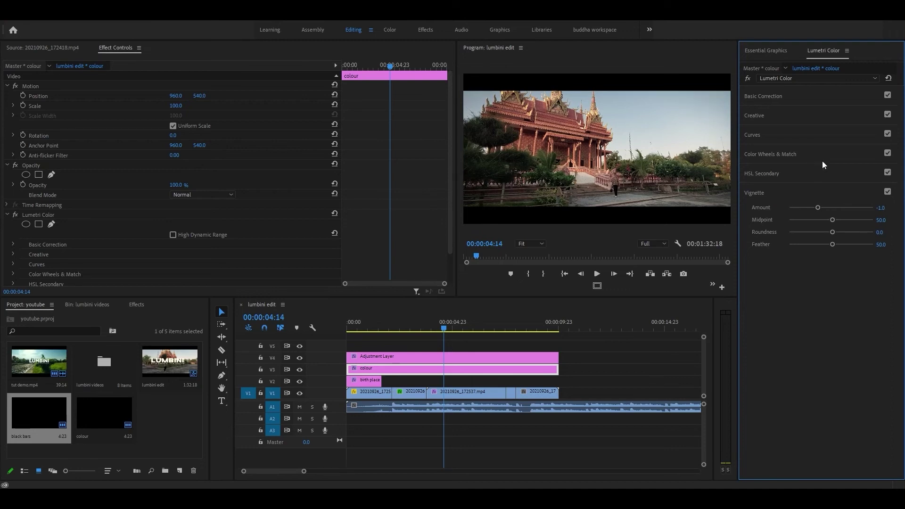
left_click_drag(818, 209, 821, 208)
left_click(441, 323)
key("Home")
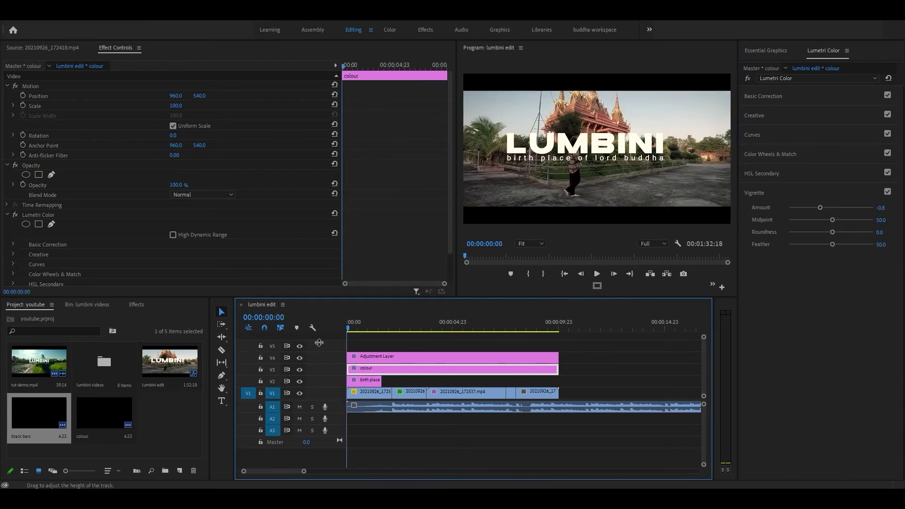
- Preview the edit, then raise the V3 colour clip's saturation to 117.3
key("space")
left_click(603, 361)
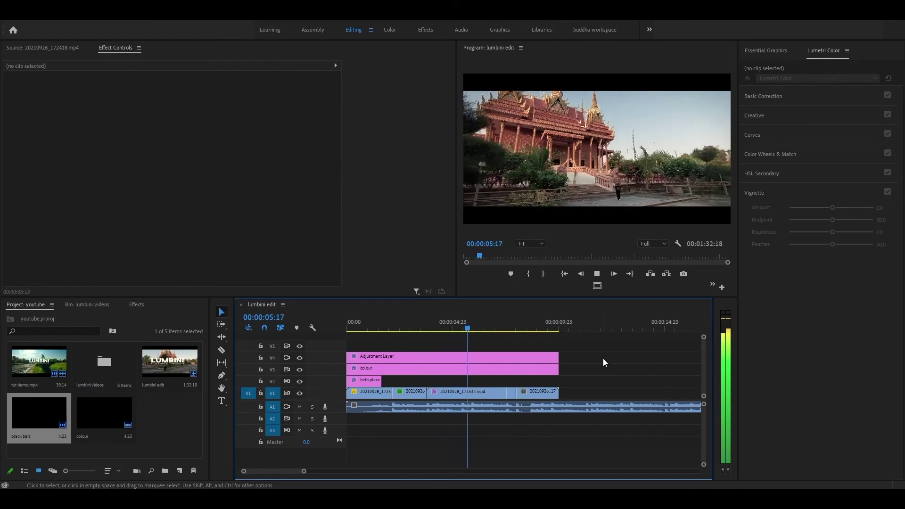
key("space")
left_click(510, 354)
left_click(497, 373)
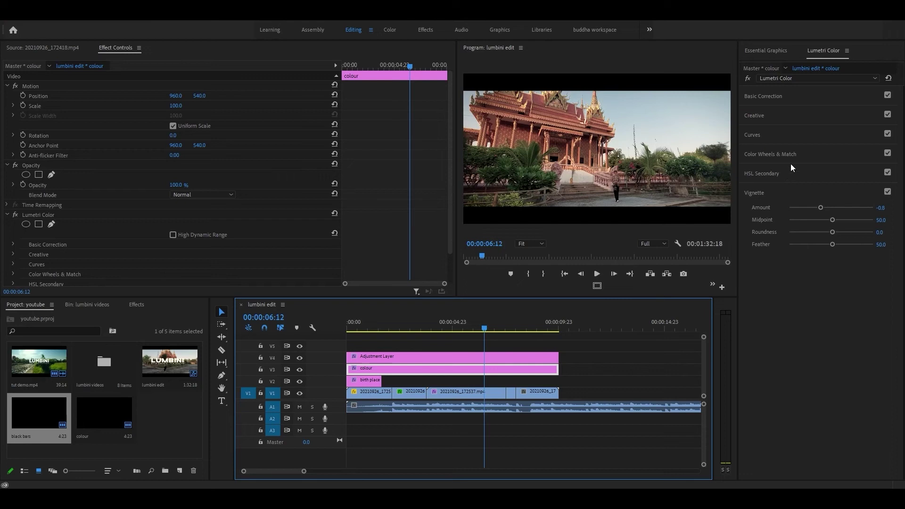
left_click(764, 98)
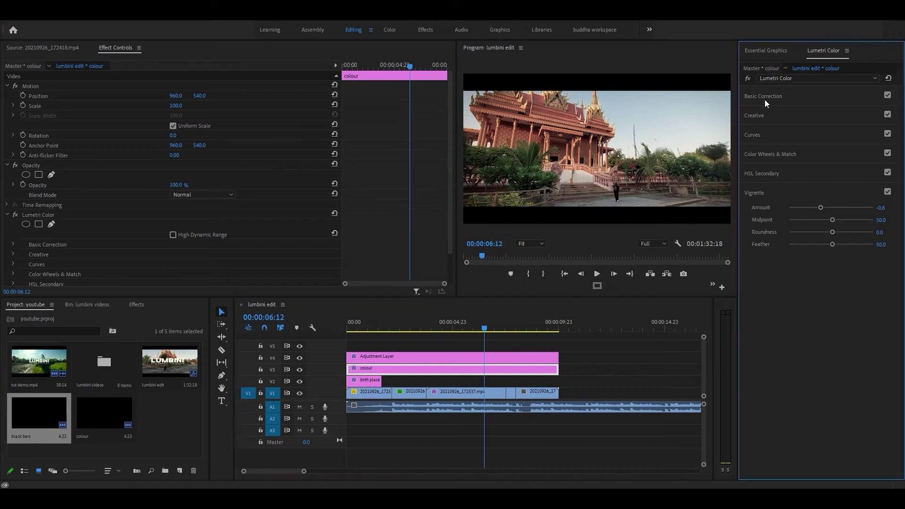
mouse_move(820, 300)
left_mouse_down()
mouse_move(844, 304)
mouse_move(831, 307)
mouse_move(837, 312)
left_mouse_up()
- Replay the graded opening and mute the music on track A1
left_click_drag(484, 329, 374, 331)
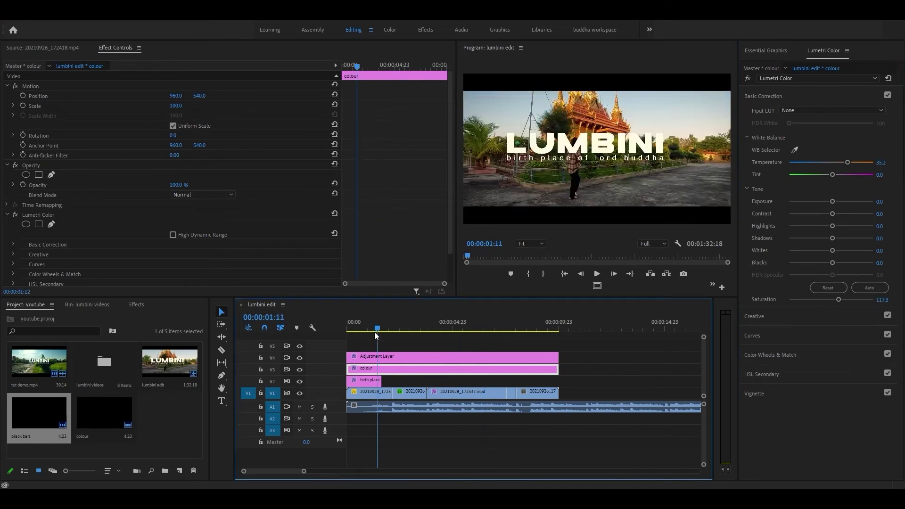
key("space")
left_click(476, 336)
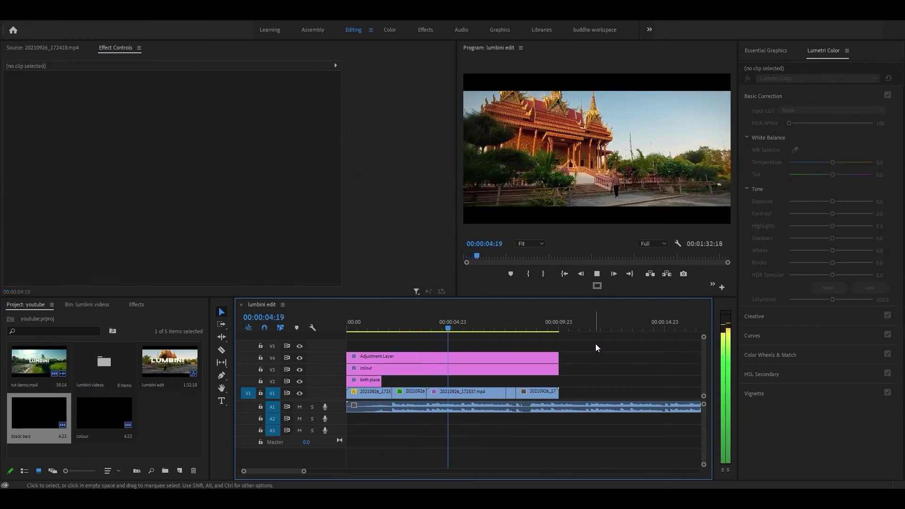
key("space")
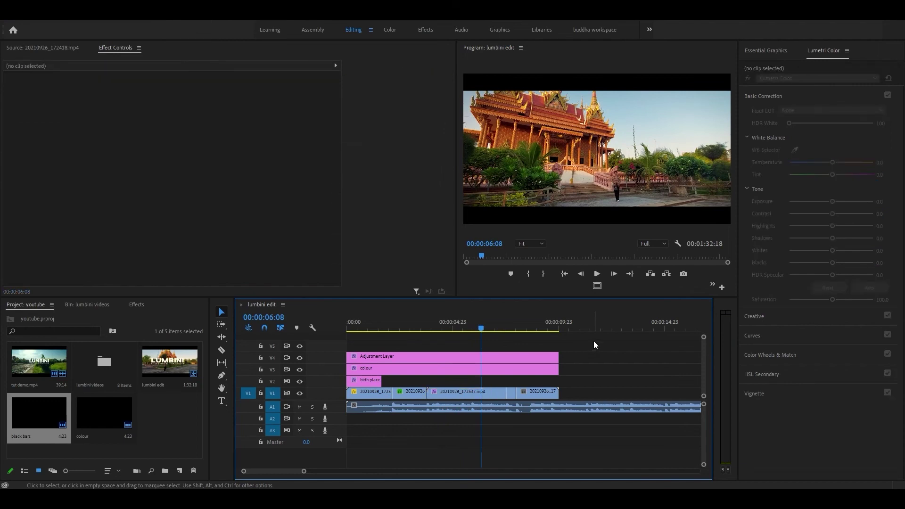
left_click(299, 407)
- Preview with A1 muted, unmute the music, and select the LUMBINI title clip on V2
key("space")
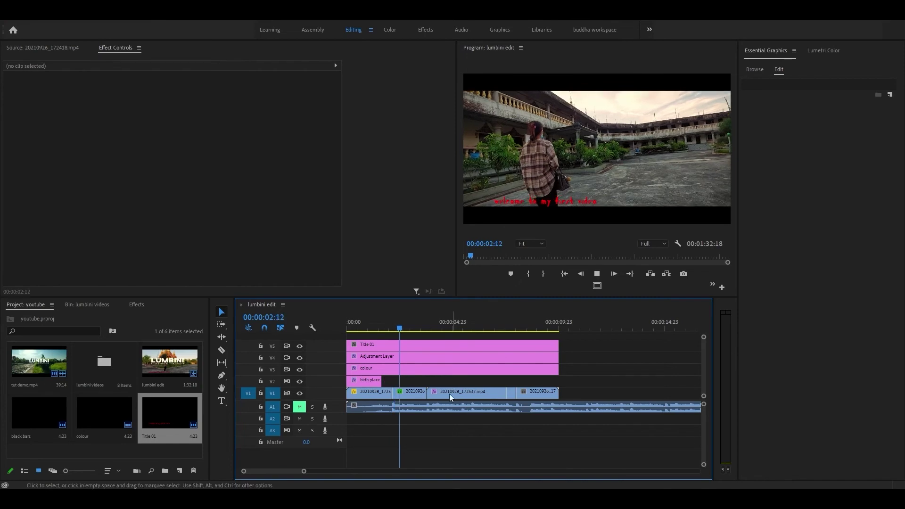
left_click(396, 332)
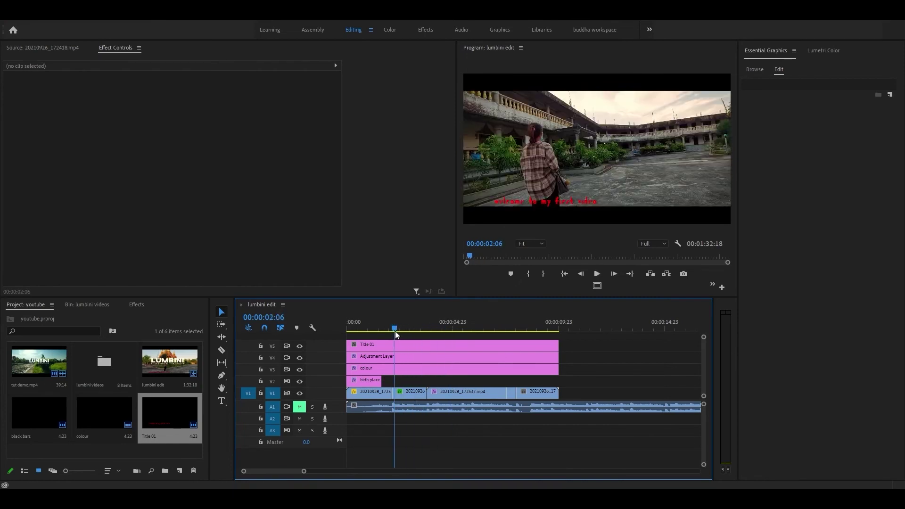
key("space")
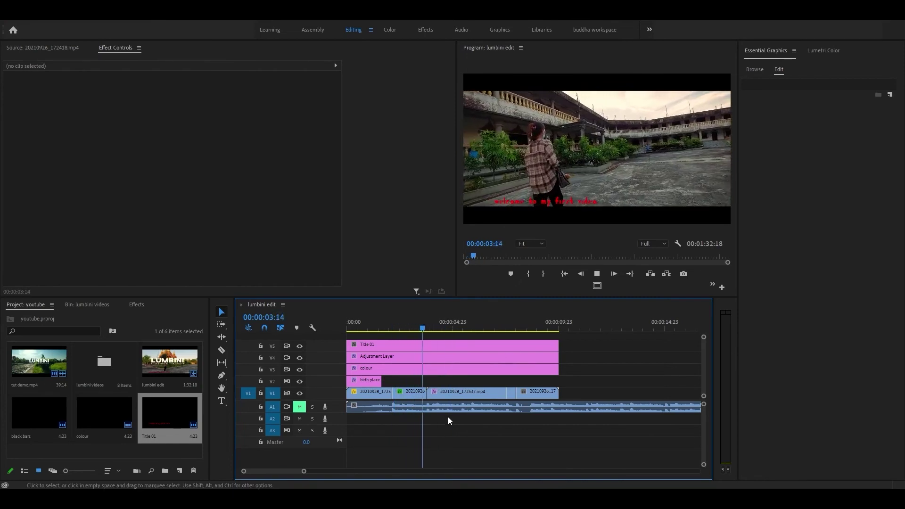
key("space")
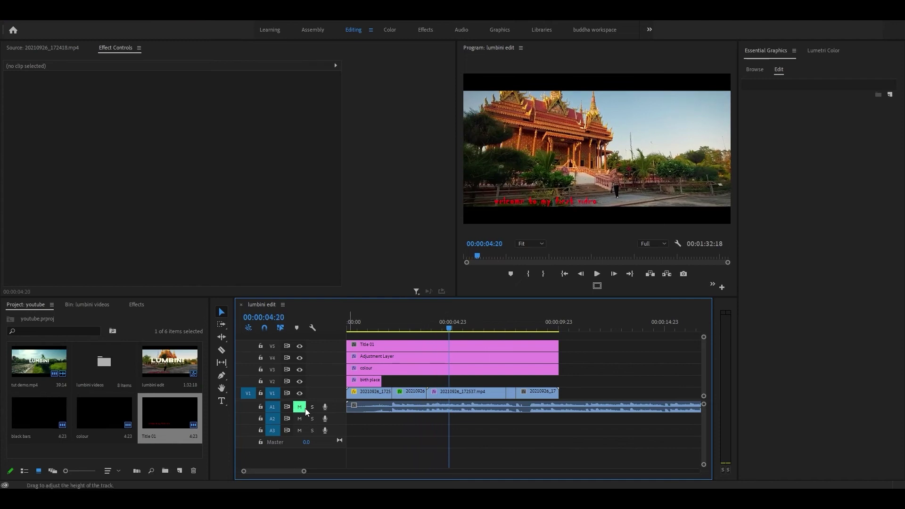
left_click(300, 407)
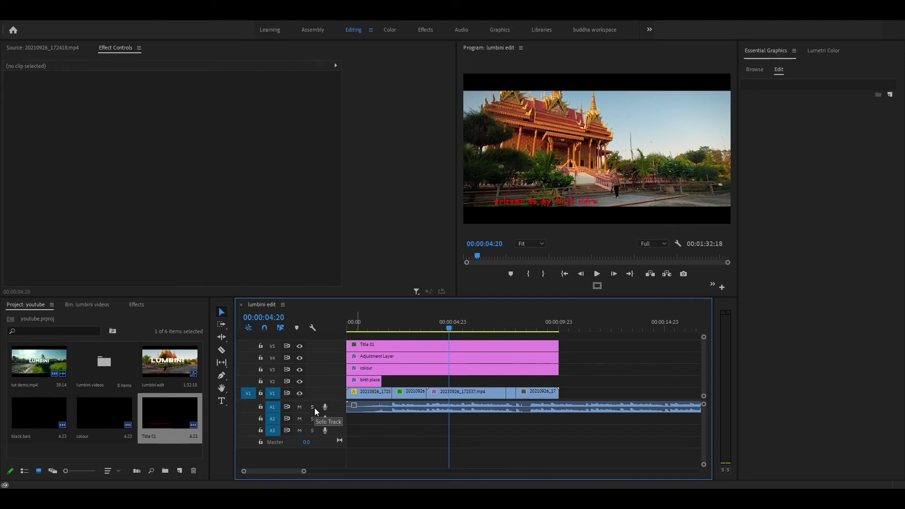
key("Home")
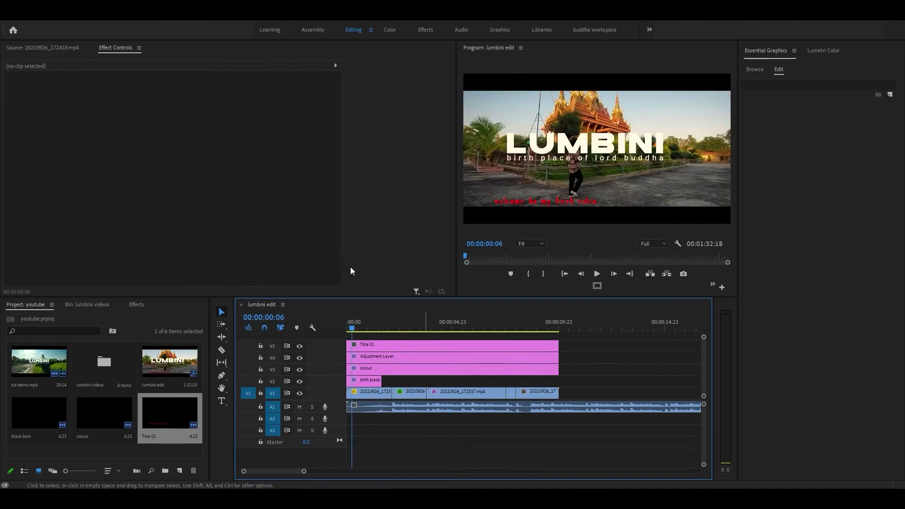
left_click(368, 380)
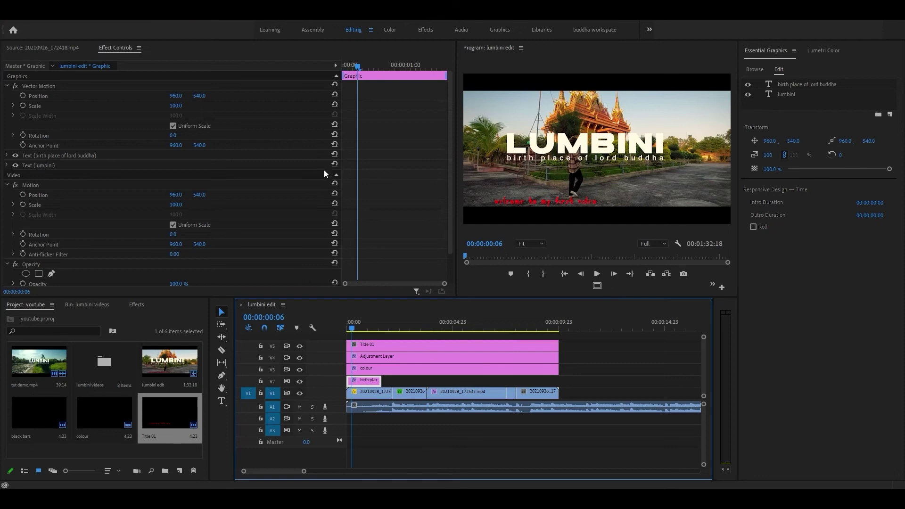
left_click(344, 66)
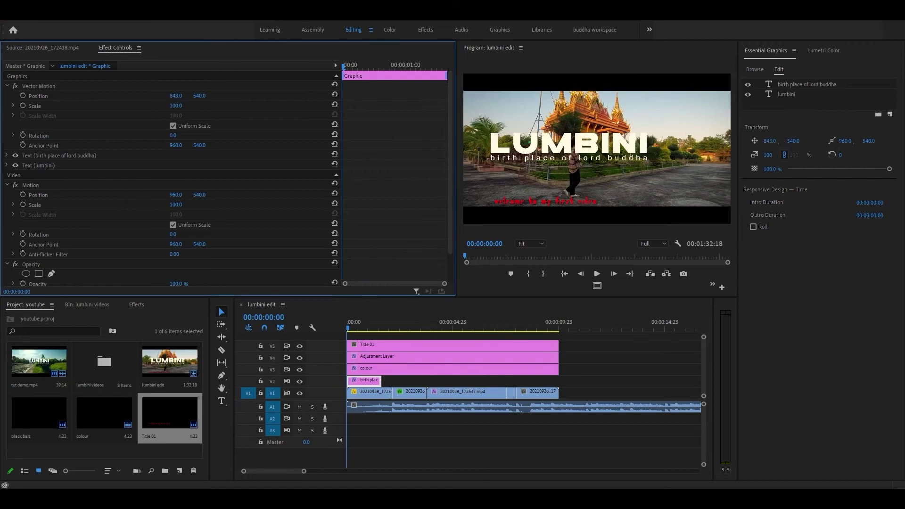
left_click_drag(176, 96, 360, 292)
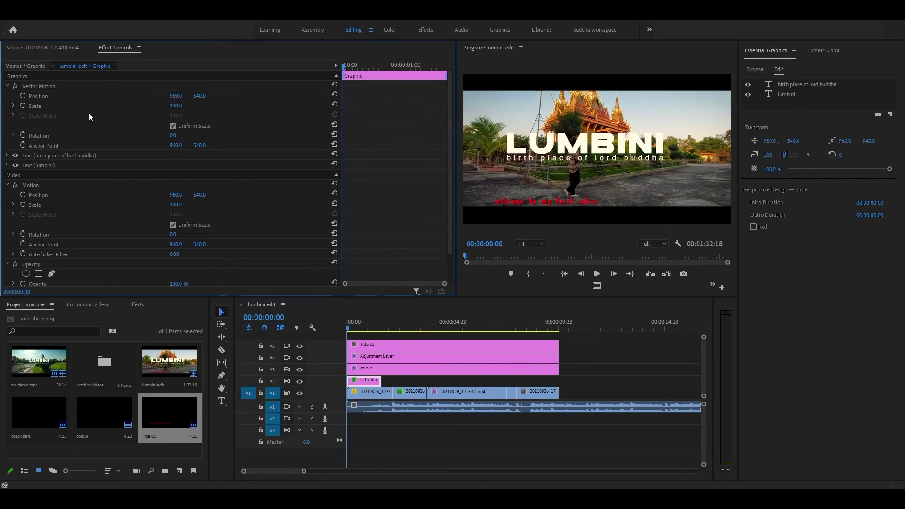
left_click(334, 94)
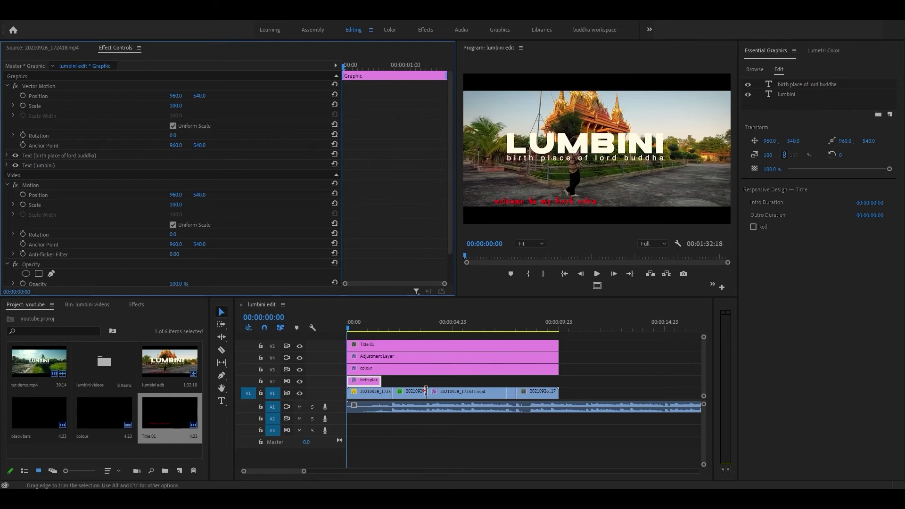
left_click(351, 327)
key("space")
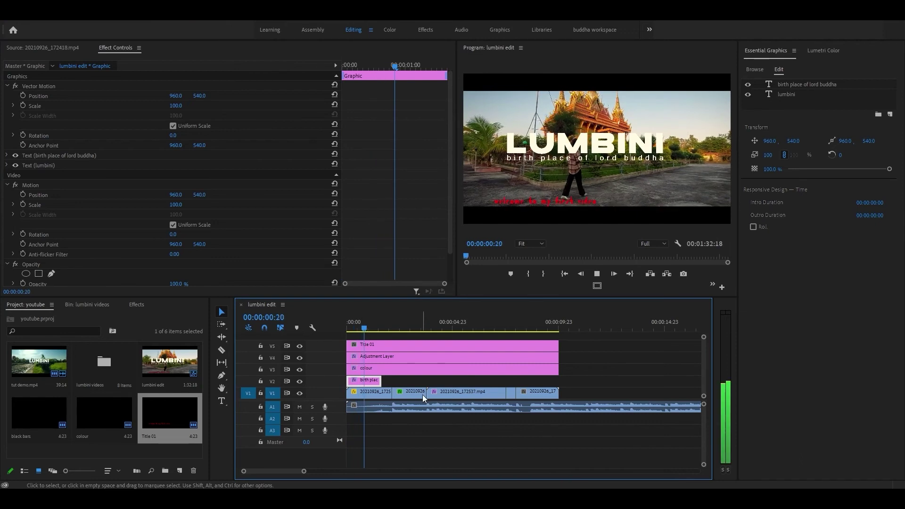
key("=")
left_click(419, 329)
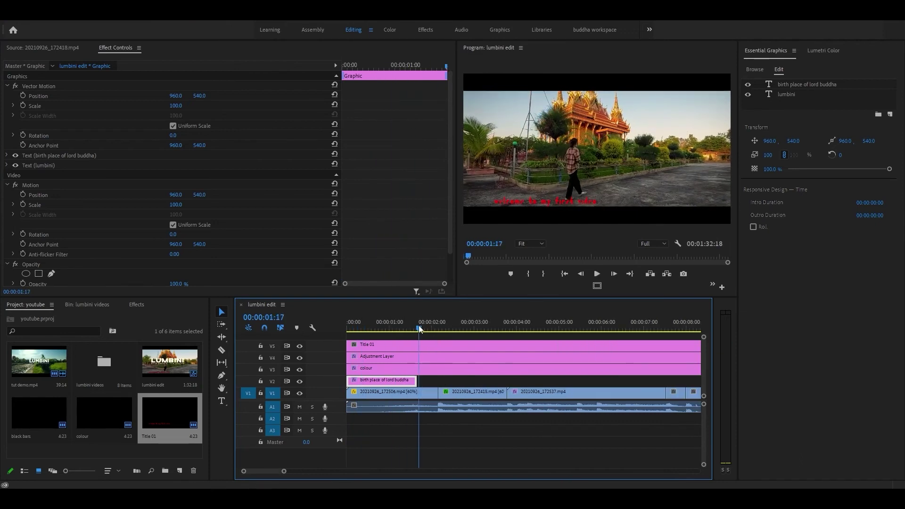
- Extend the LUMBINI title clip's end by 12 frames to a 00:00:02:04 duration
left_click(418, 328)
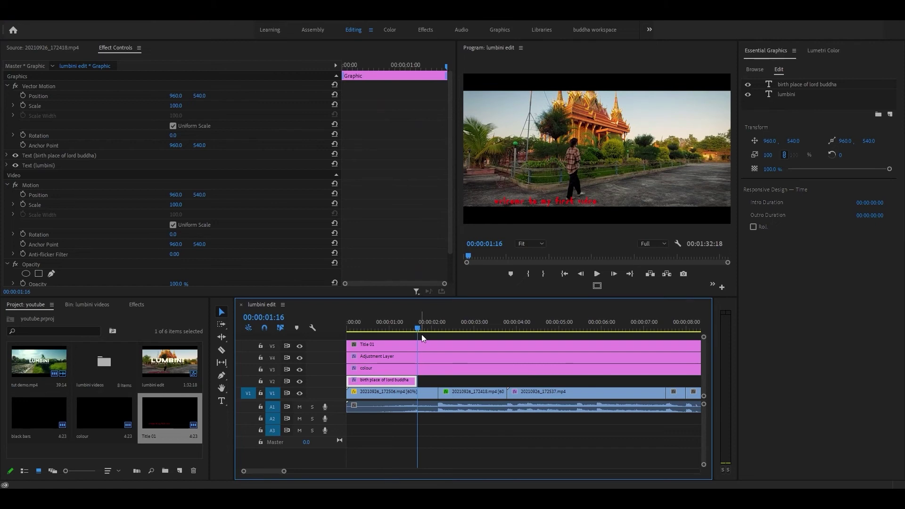
key("Left")
left_click_drag(416, 380, 437, 380)
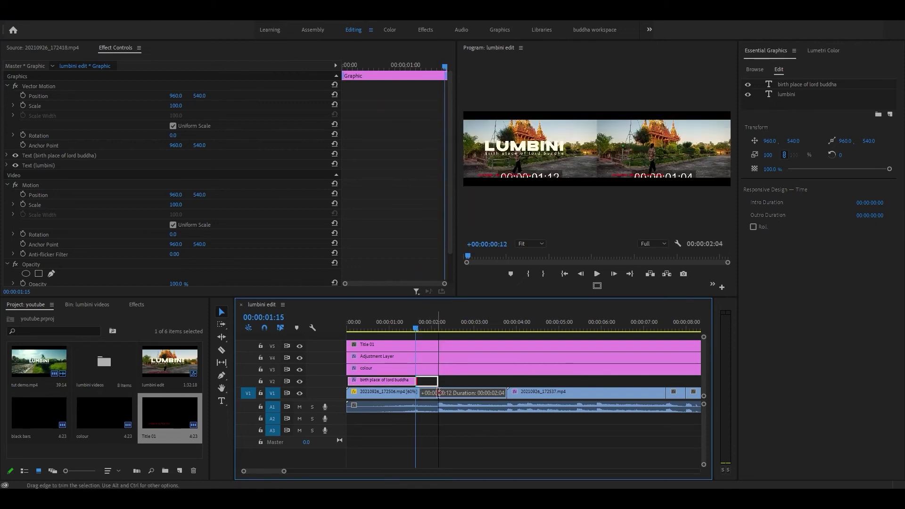
left_click(459, 382)
left_click(420, 384)
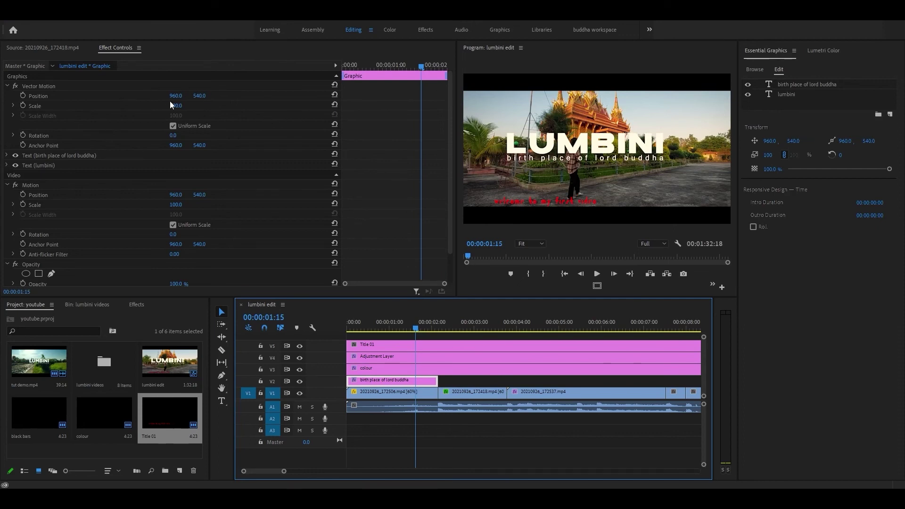
- Add a Vector Motion Position keyframe, test sliding the title to X 2574, then undo
left_click(23, 96)
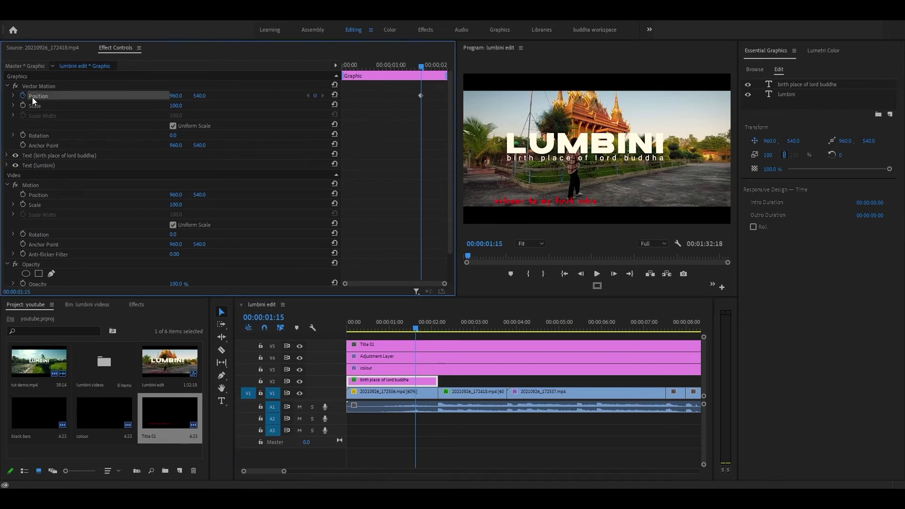
left_click(429, 65)
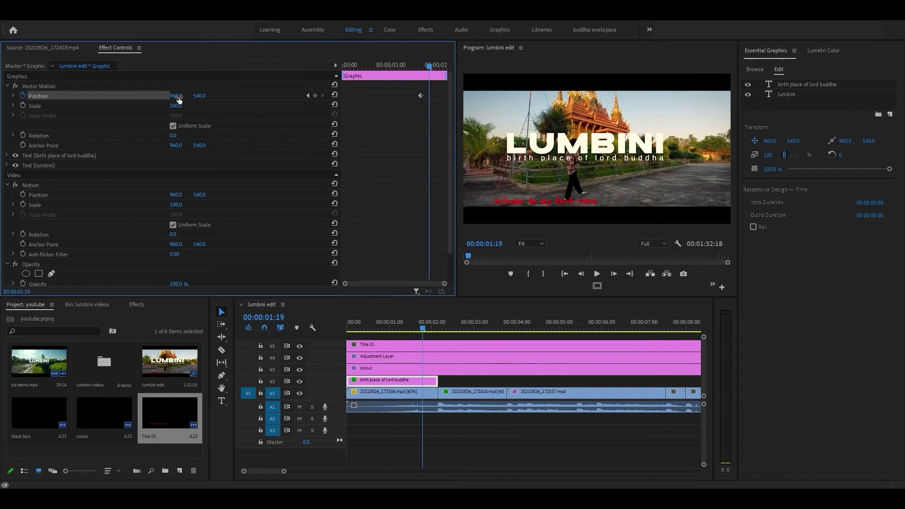
mouse_move(176, 96)
left_mouse_down()
mouse_move(358, 96)
mouse_move(9, 96)
mouse_move(400, 96)
left_mouse_up()
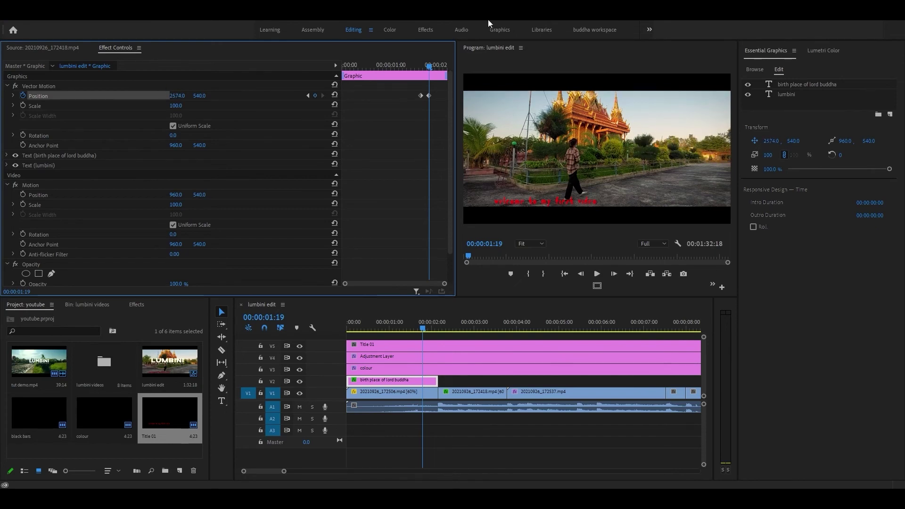
key("space")
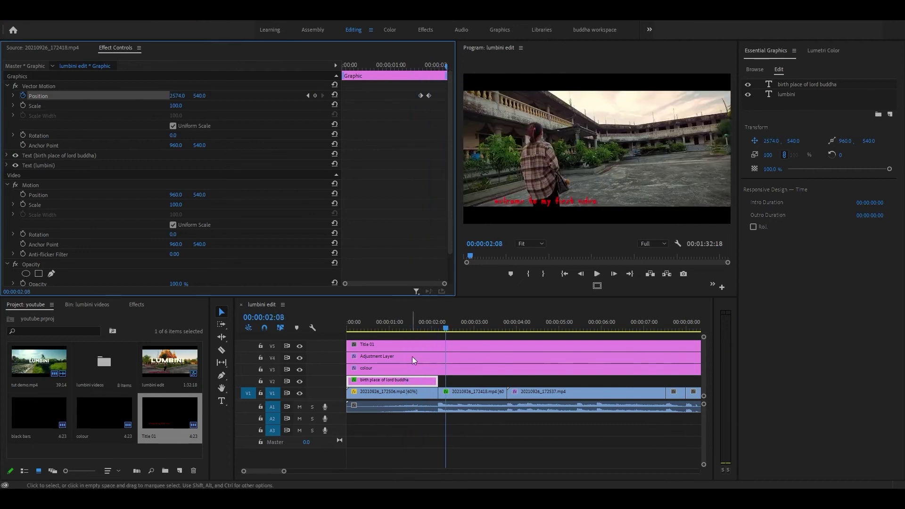
left_click(424, 323)
key("space")
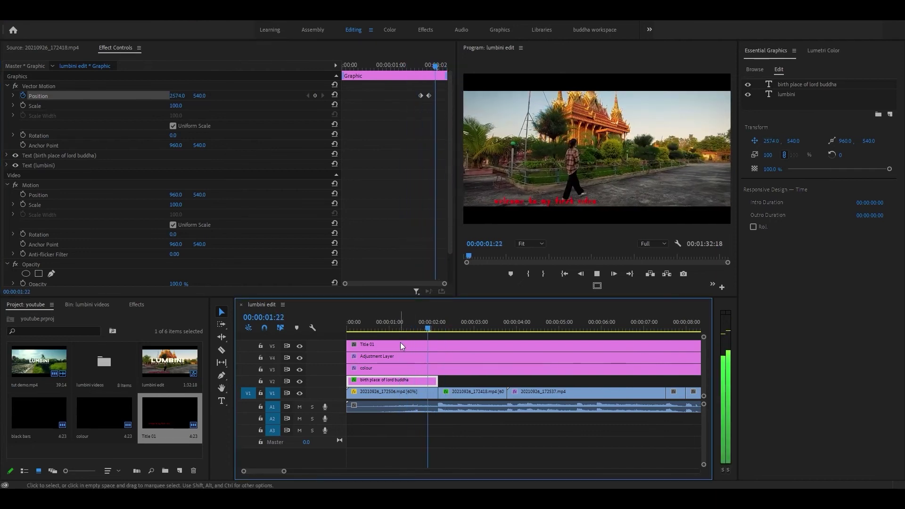
key("space")
key("ctrl+z")
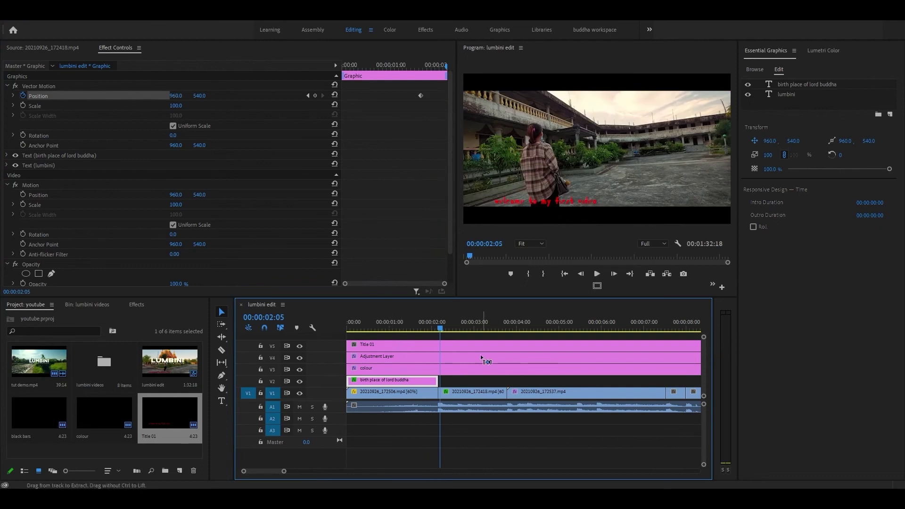
- Test moving the title down to Y 764, undo it, keeping it at 960, 540
left_click_drag(417, 64, 378, 65)
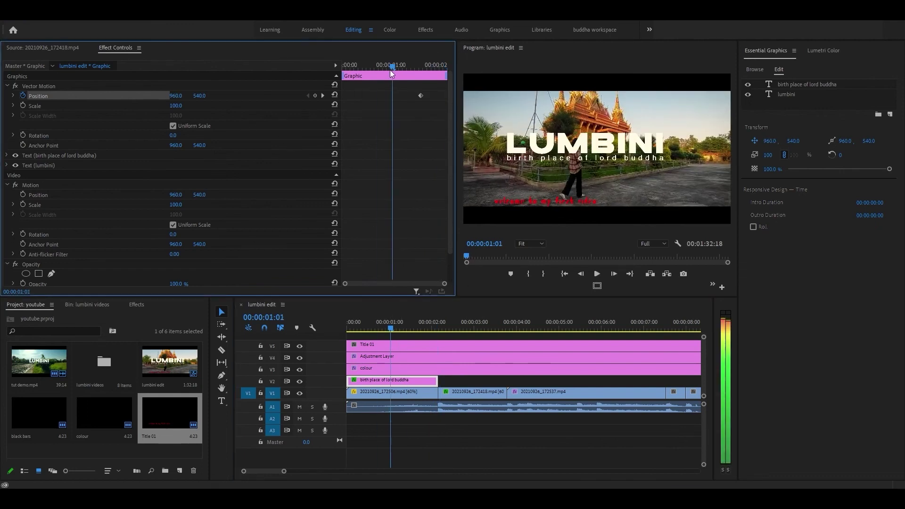
left_click_drag(199, 96, 204, 97)
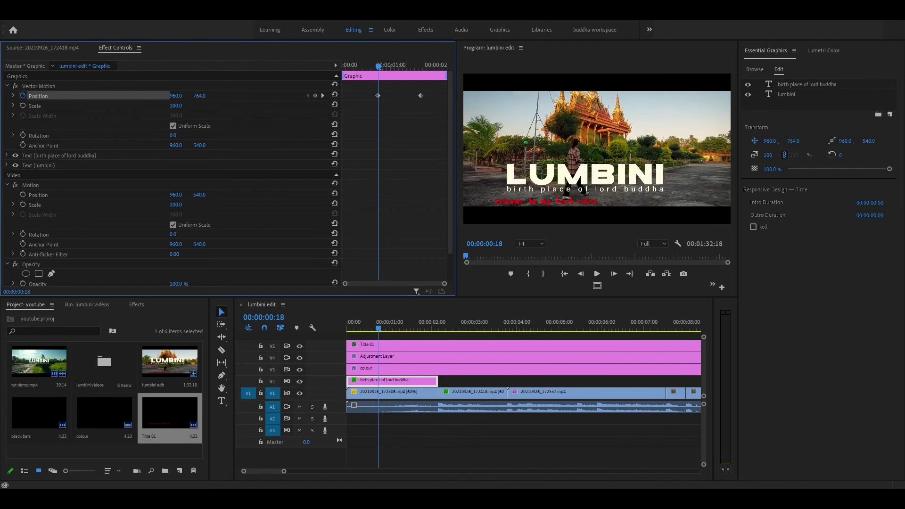
key("ctrl+z")
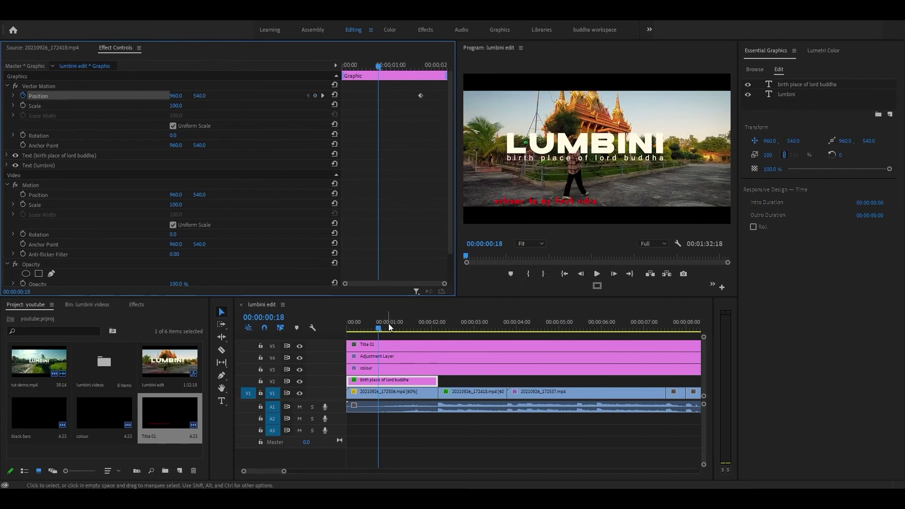
left_click(416, 384)
- Enable Scale keyframing on clip 20210926_172506.mp4 and preview from 00:00:00:10
left_click(422, 338)
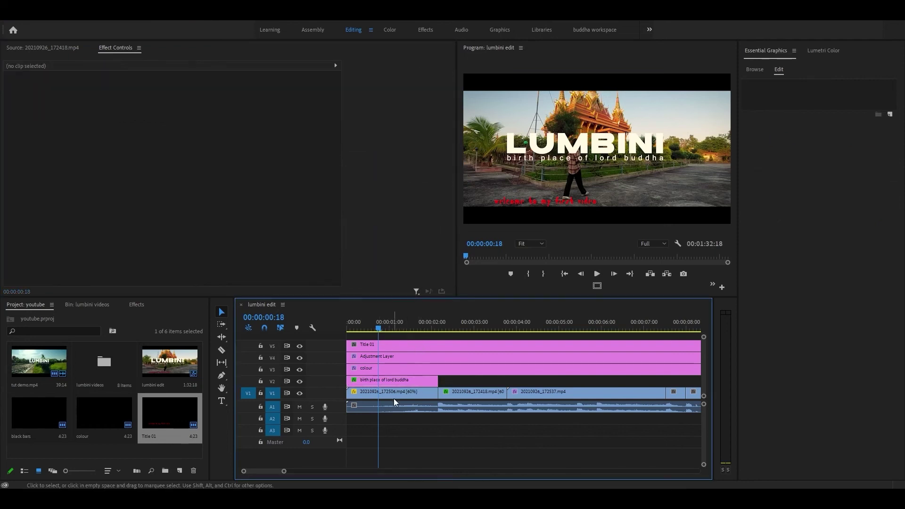
left_click(399, 392)
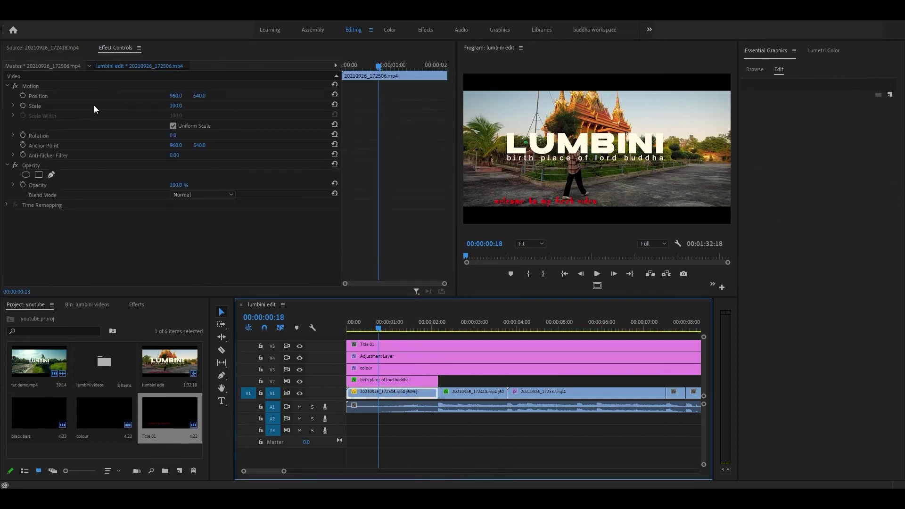
left_click(23, 106)
left_click_drag(390, 63, 363, 83)
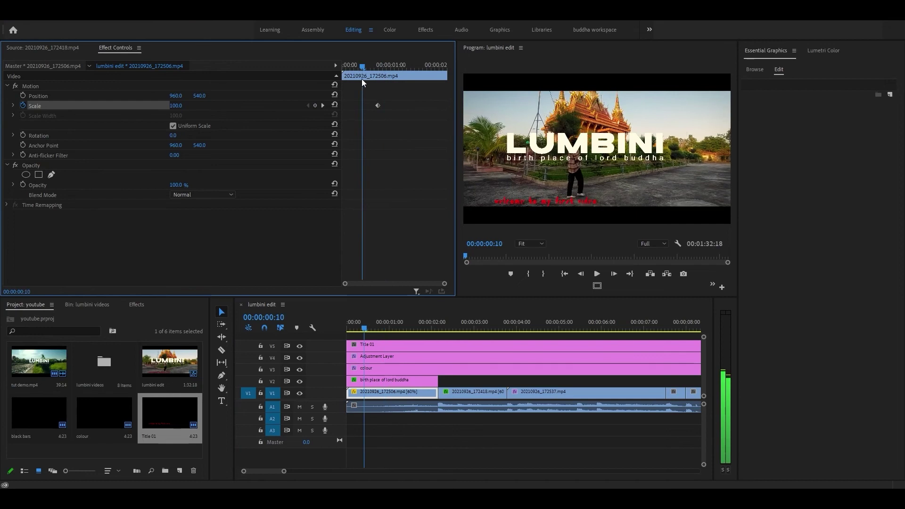
left_click(397, 332)
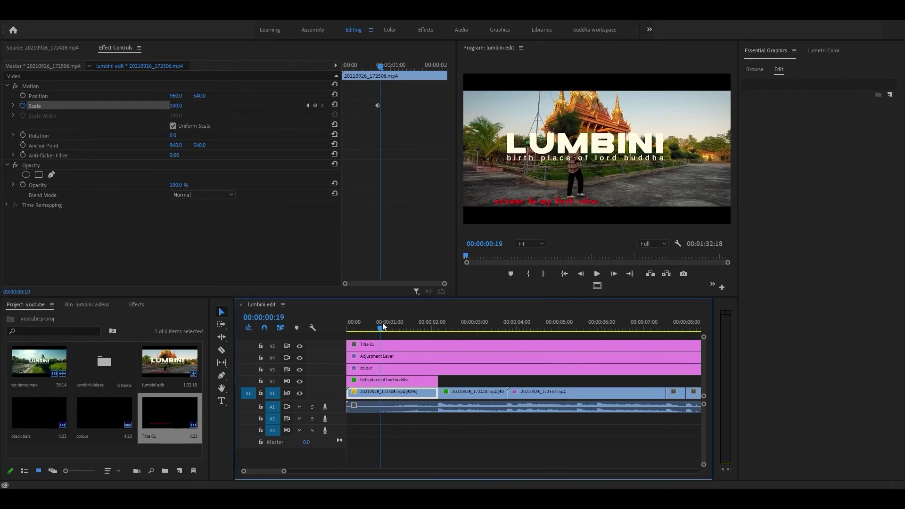
key("space")
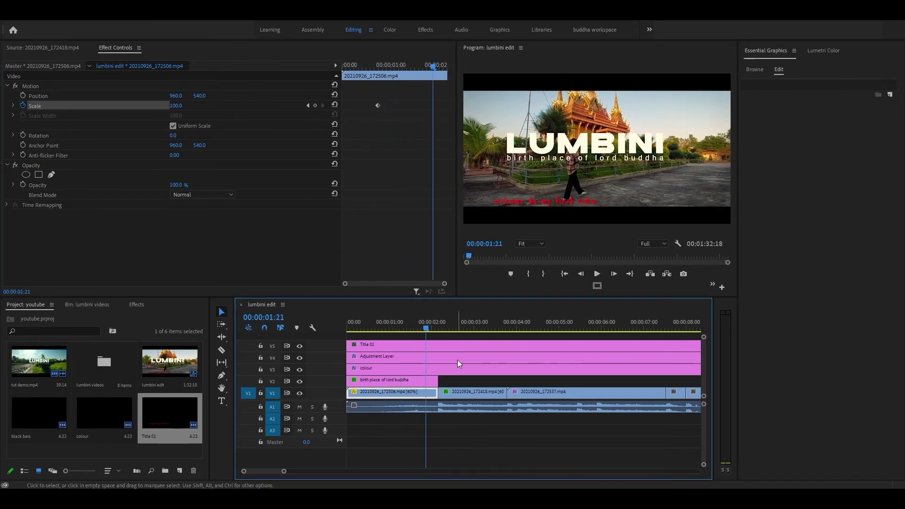
left_click(434, 330)
key("space")
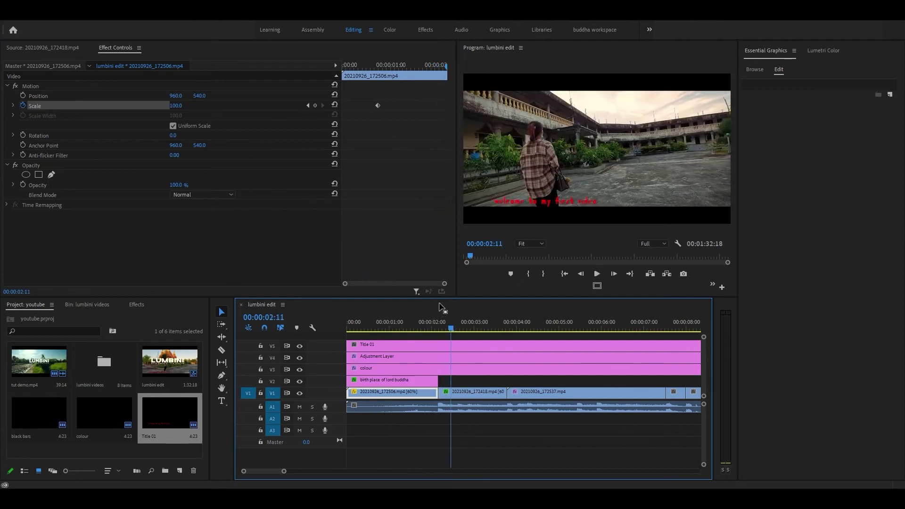
- Keyframe the scale from 100 up to 119 and back to 100 around 00:00:01:05
left_click_drag(441, 330, 400, 333)
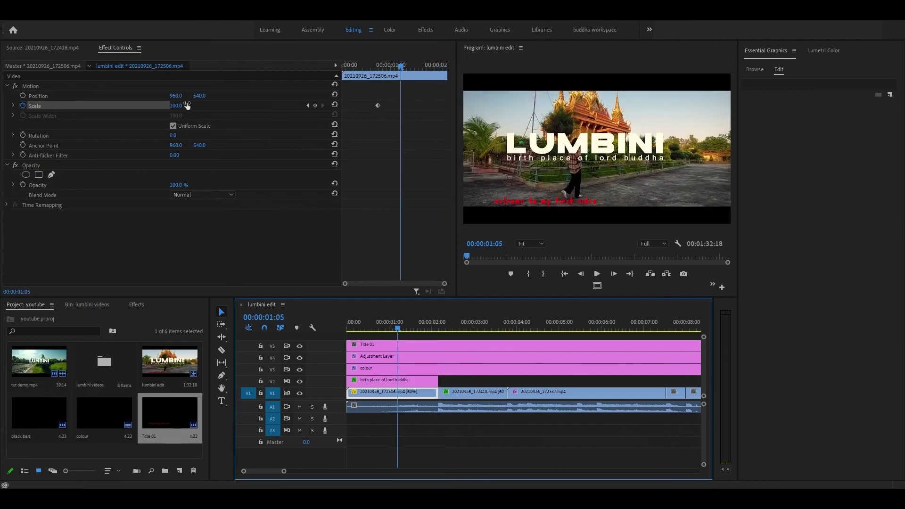
left_click_drag(377, 106, 395, 105)
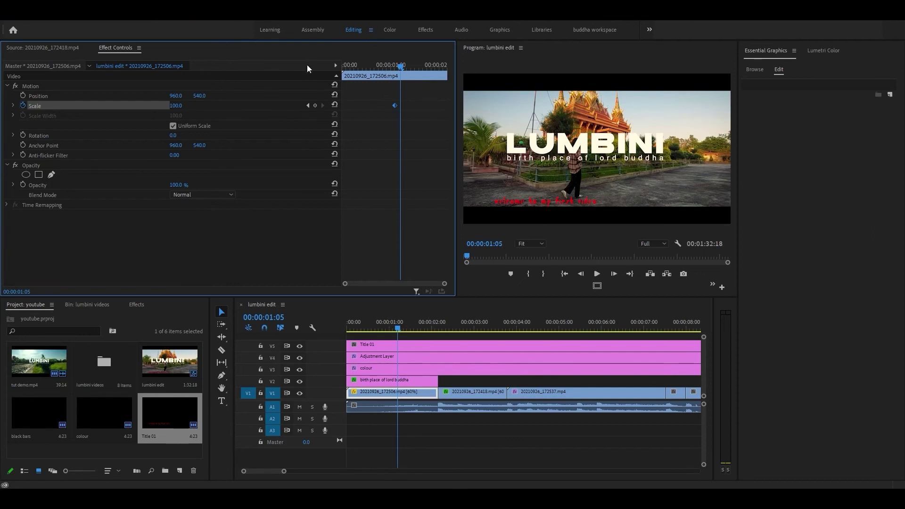
left_click_drag(174, 110, 182, 110)
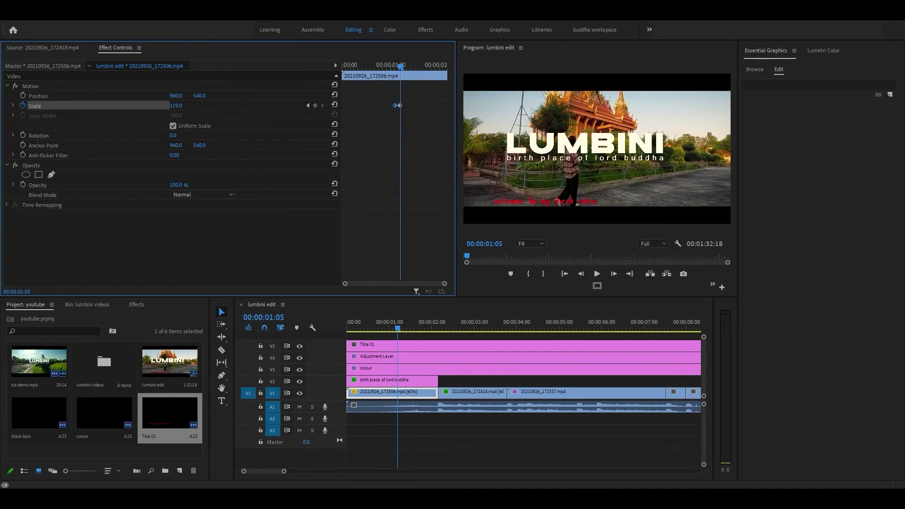
left_click(403, 67)
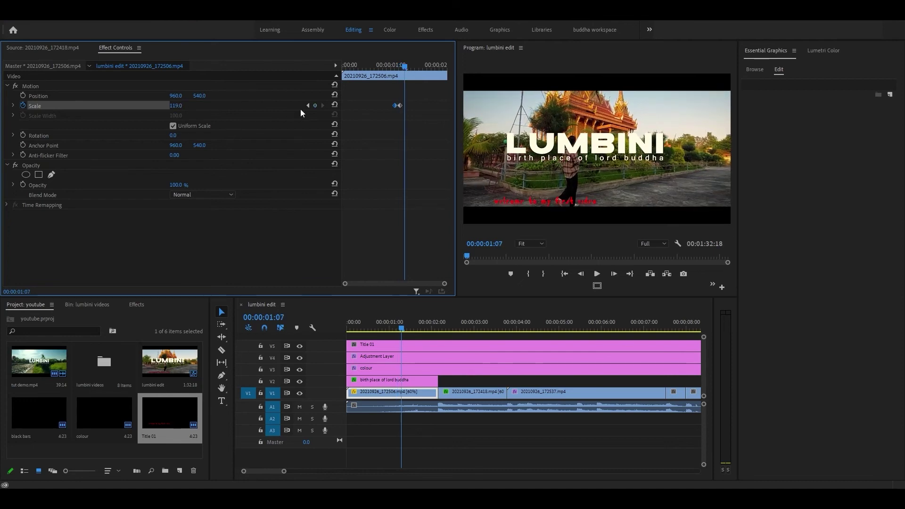
left_click(335, 105)
left_click_drag(405, 67, 387, 72)
key("space")
key("space")
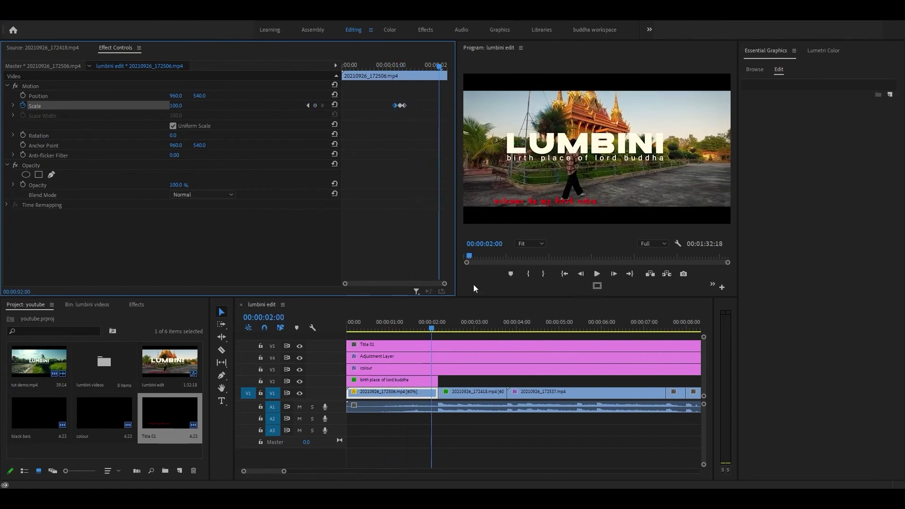
- Move all three Scale keyframes to 00:00:01:15 and deselect the clip
left_click(415, 324)
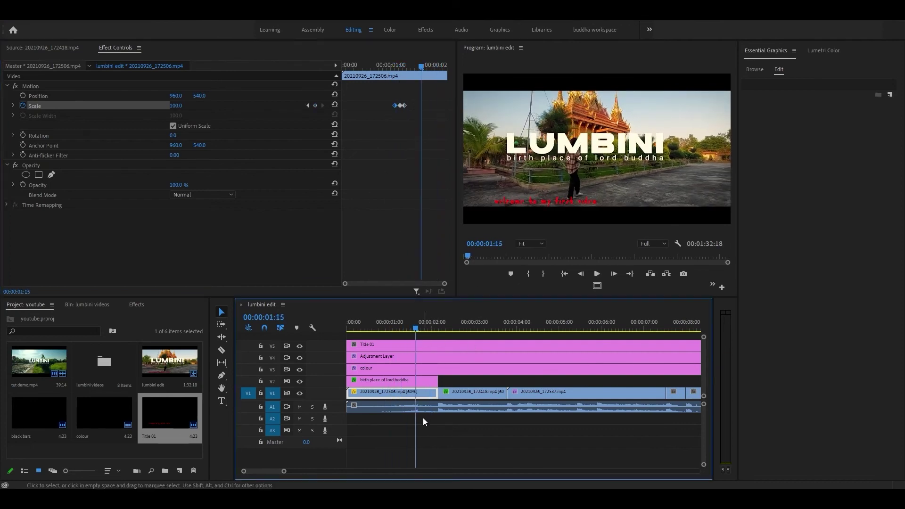
key("Right")
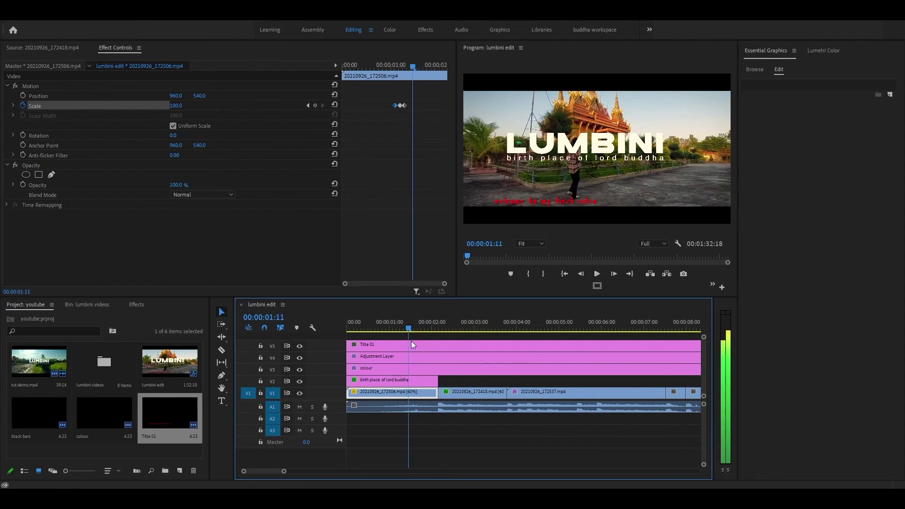
key("Left")
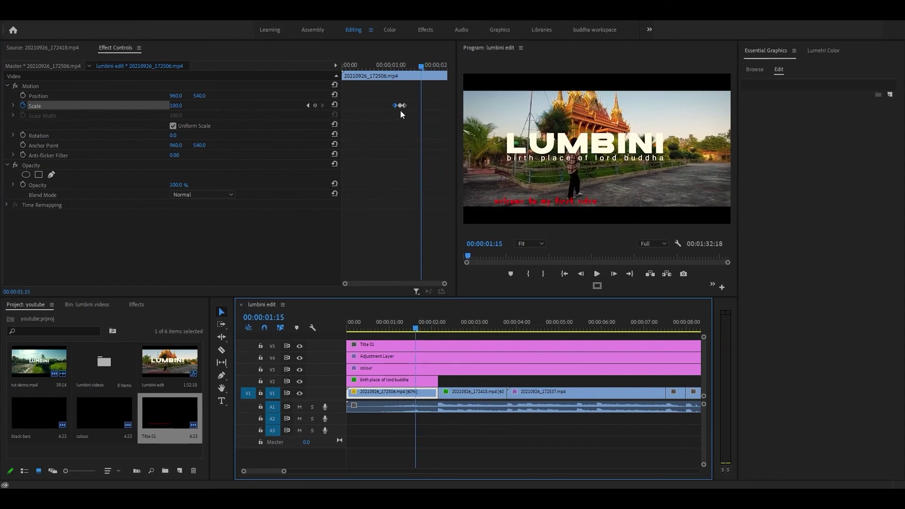
left_click_drag(389, 98, 426, 112)
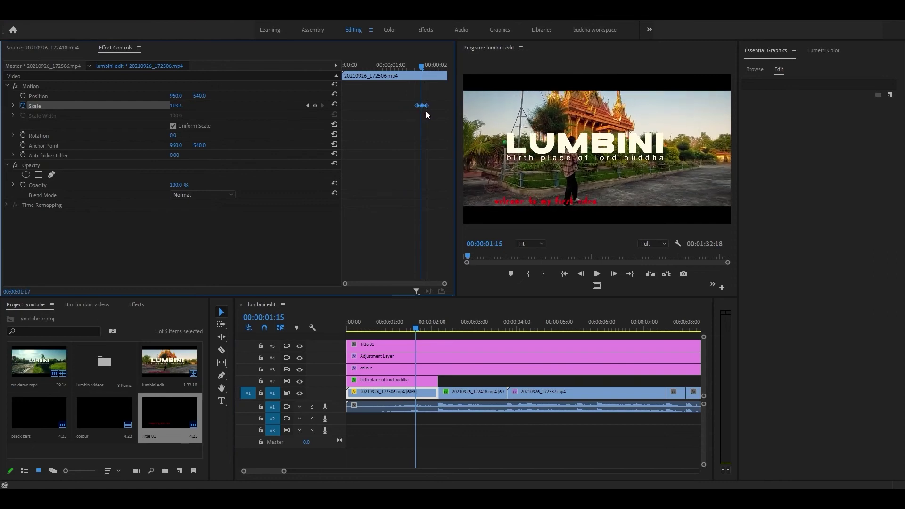
left_click_drag(415, 325, 383, 325)
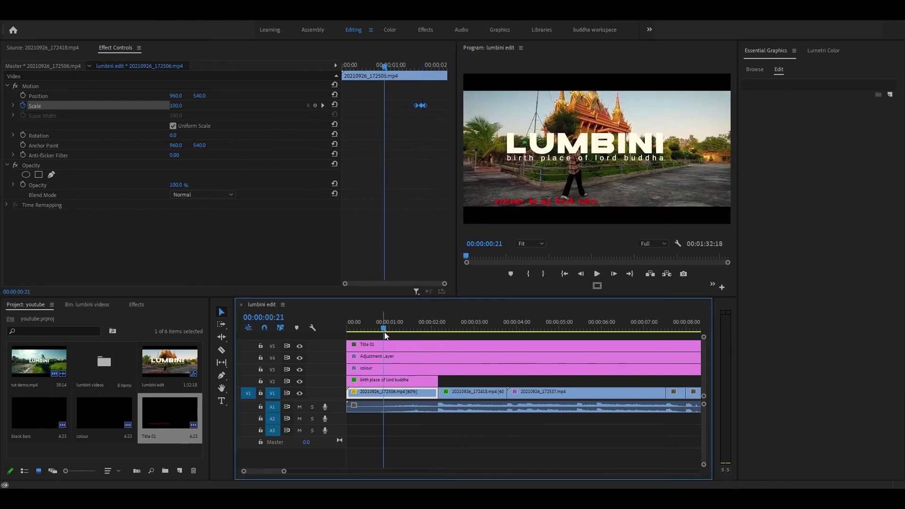
left_click(478, 381)
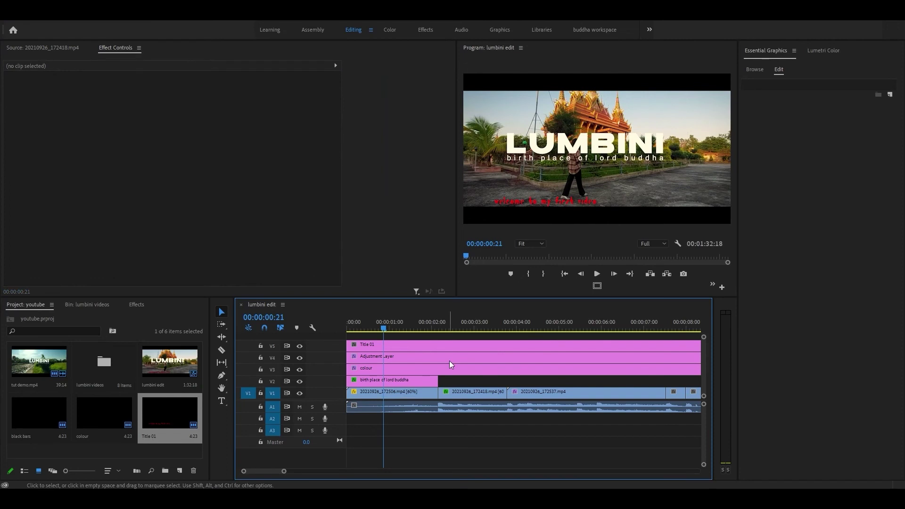
- Preview the sequence opening and select the Title 01 clip
key("space")
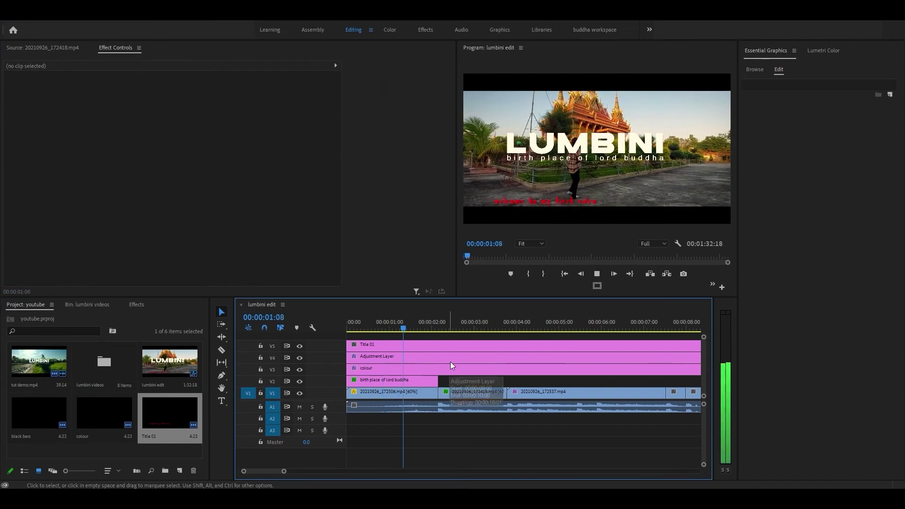
key("minus")
key("space")
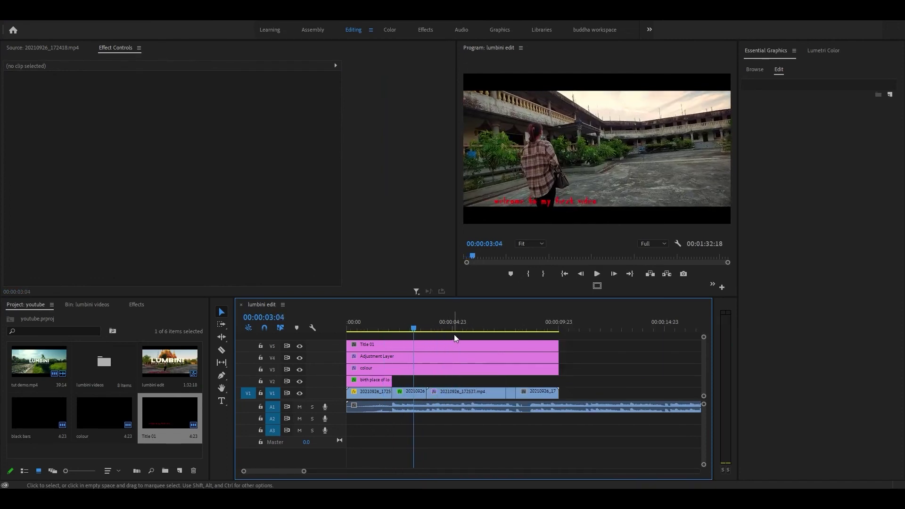
key("Home")
key("equal")
key("space")
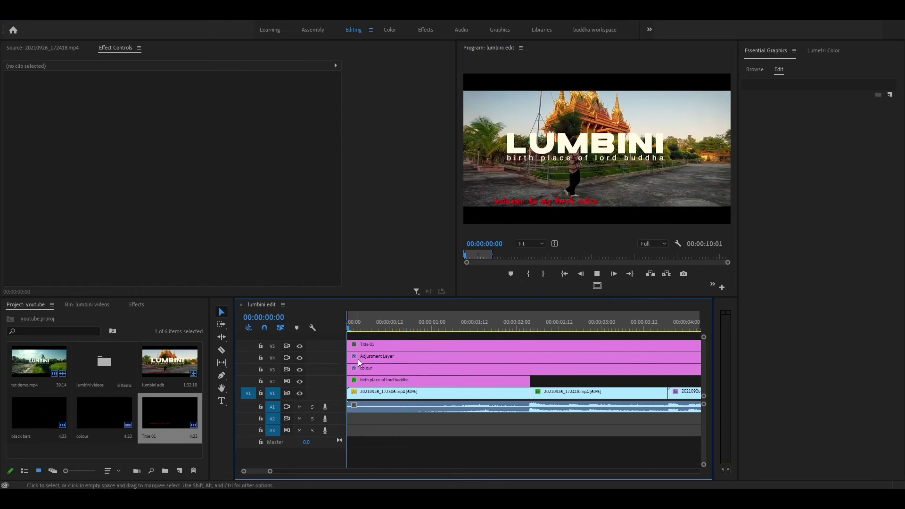
key("space")
left_click(403, 341)
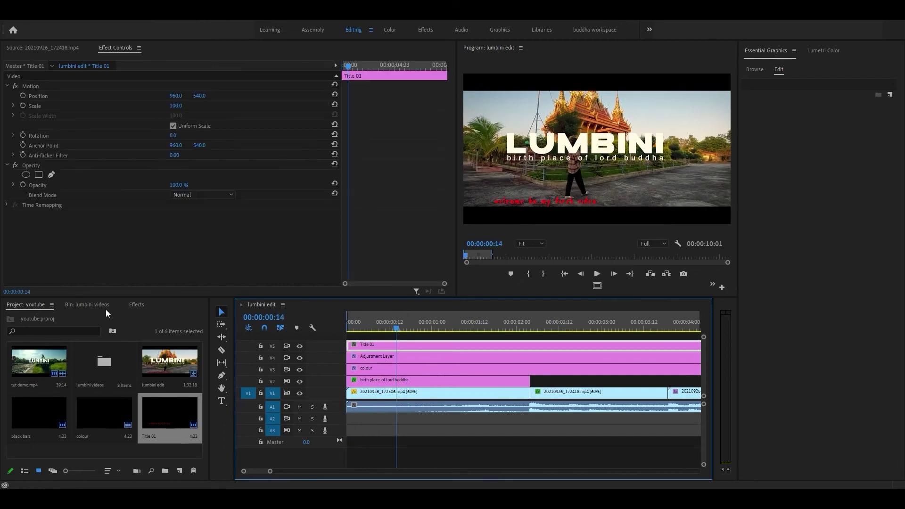
- Clear the Effects search and expand Video Transitions > Dissolve
left_click(135, 306)
double_click(34, 318)
type("sdf")
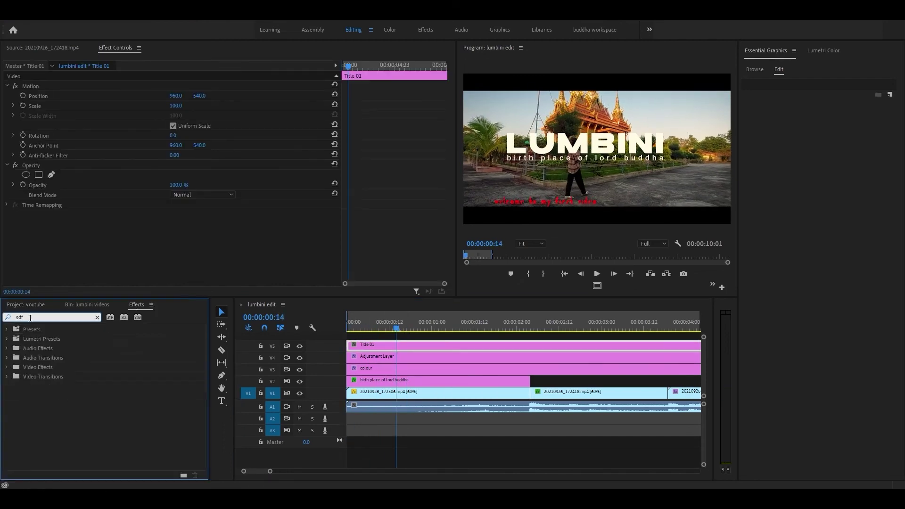
key("BackSpace")
key("BackSpace")
key("BackSpace")
left_click(8, 377)
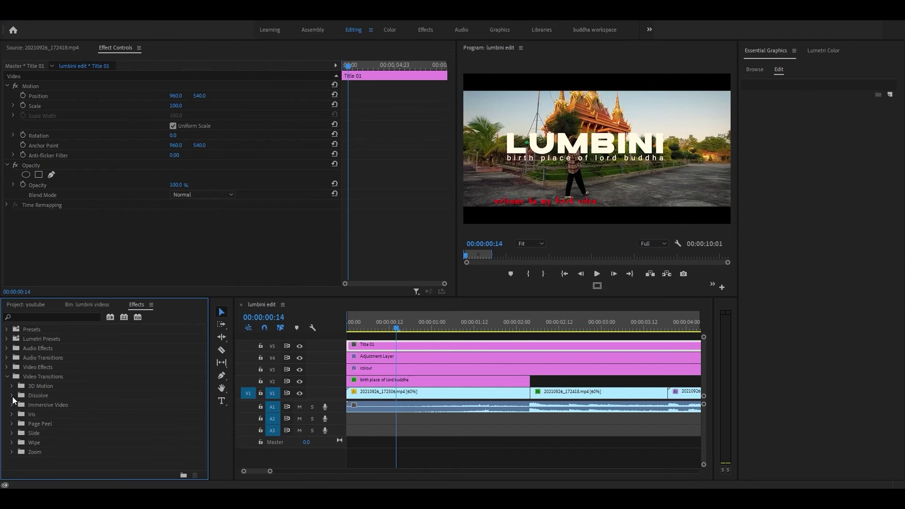
left_click(13, 395)
- Apply Cross Dissolve to the first V1 clip's start and preview the fade-in
left_click_drag(30, 416, 394, 389)
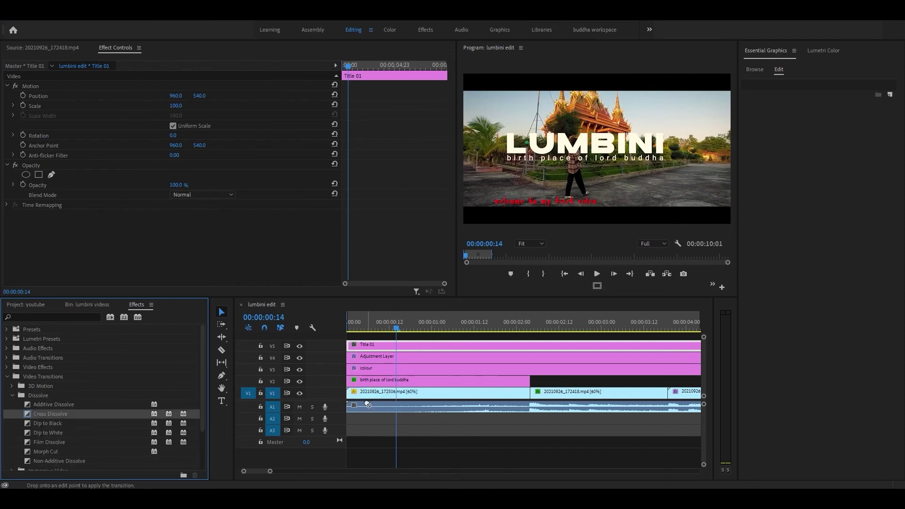
left_click_drag(369, 404, 348, 394)
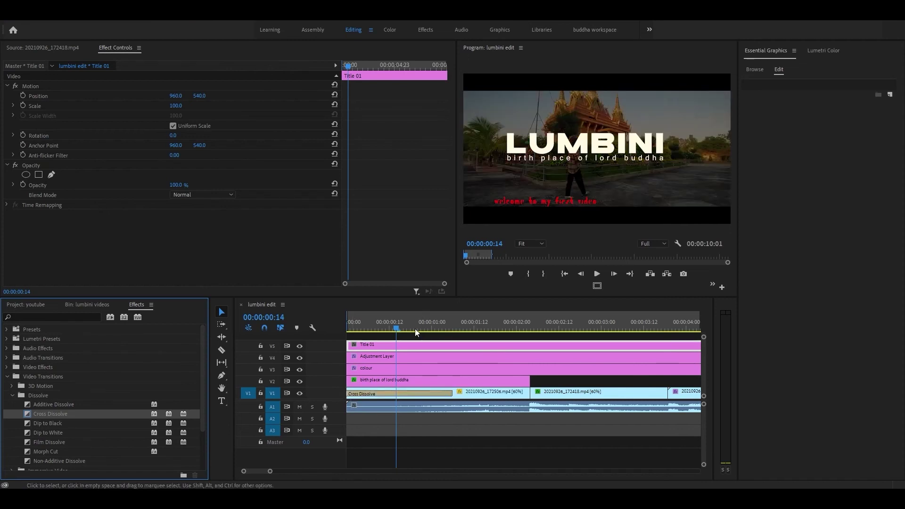
left_click(348, 325)
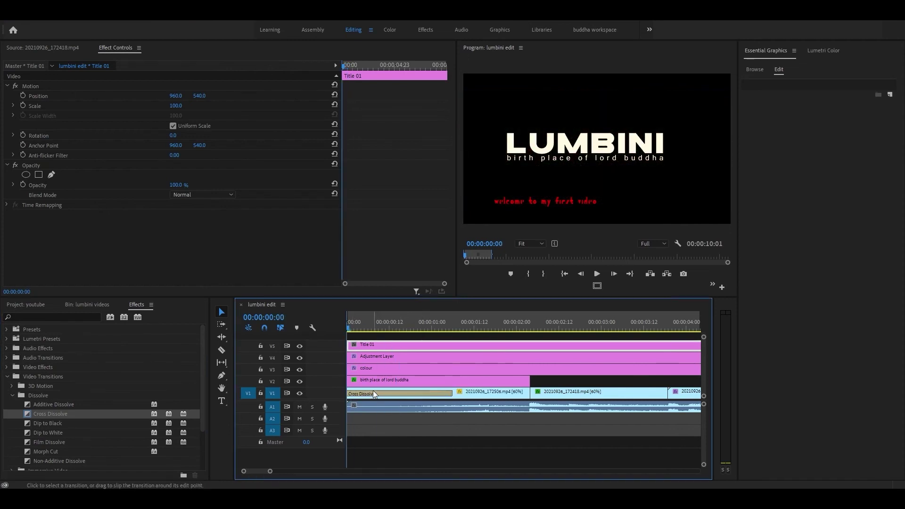
key("space")
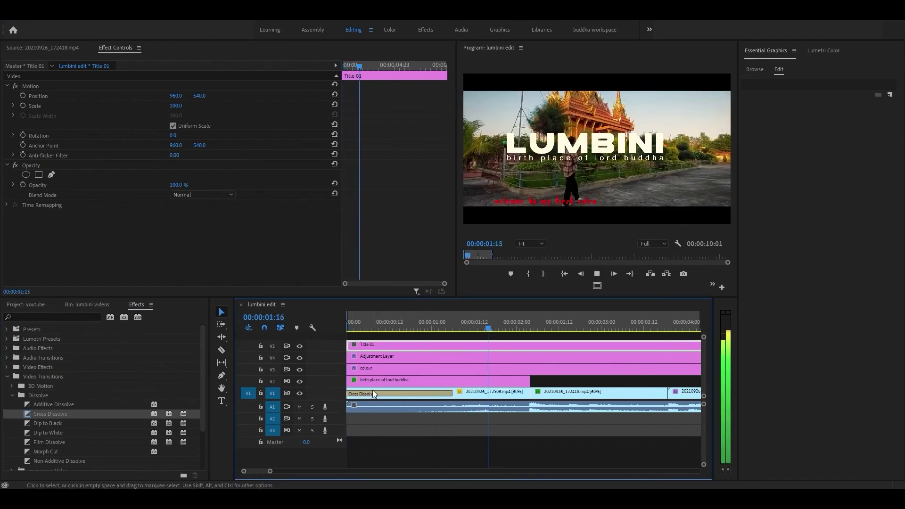
key("space")
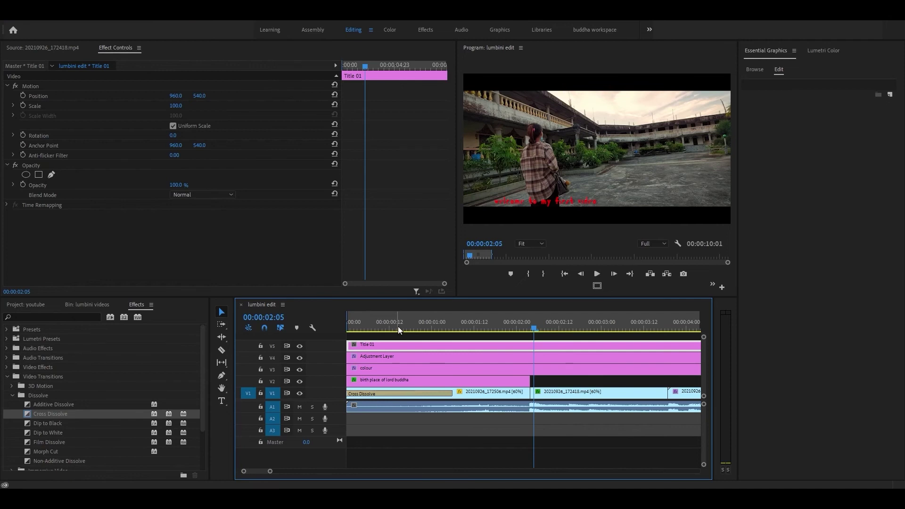
mouse_move(398, 326)
left_mouse_down()
mouse_move(346, 346)
mouse_move(412, 344)
left_mouse_up()
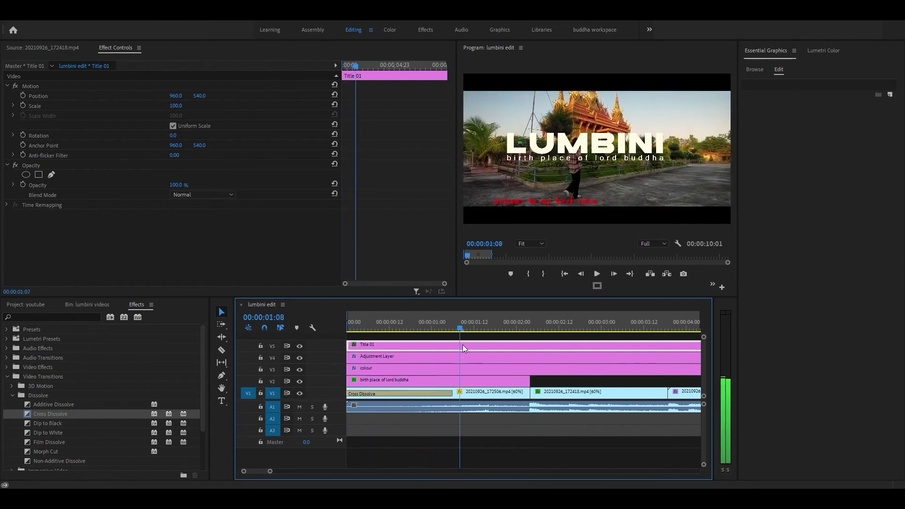
- Apply Cross Dissolve to the end of the last V1 clip, 20210926_172537.mp4
left_click_drag(411, 344, 505, 346)
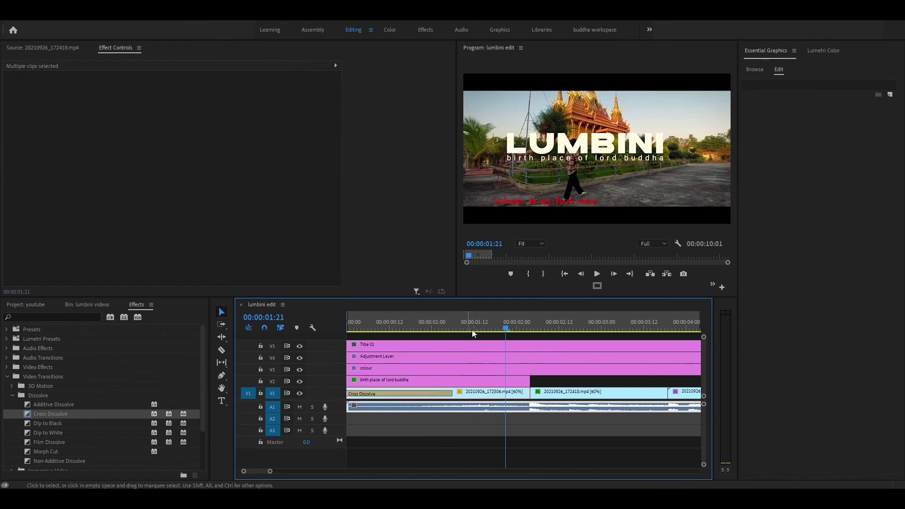
key("minus")
key("minus")
key("minus")
key("minus")
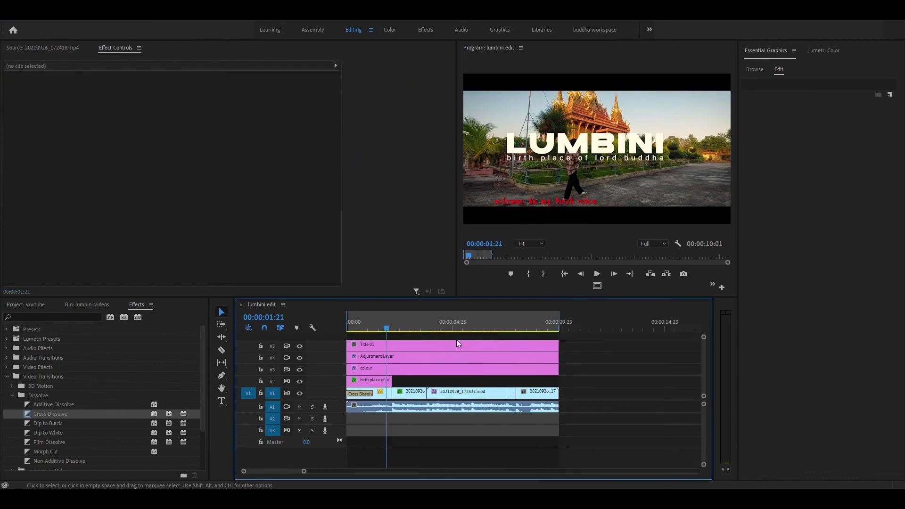
left_click_drag(391, 325, 539, 349)
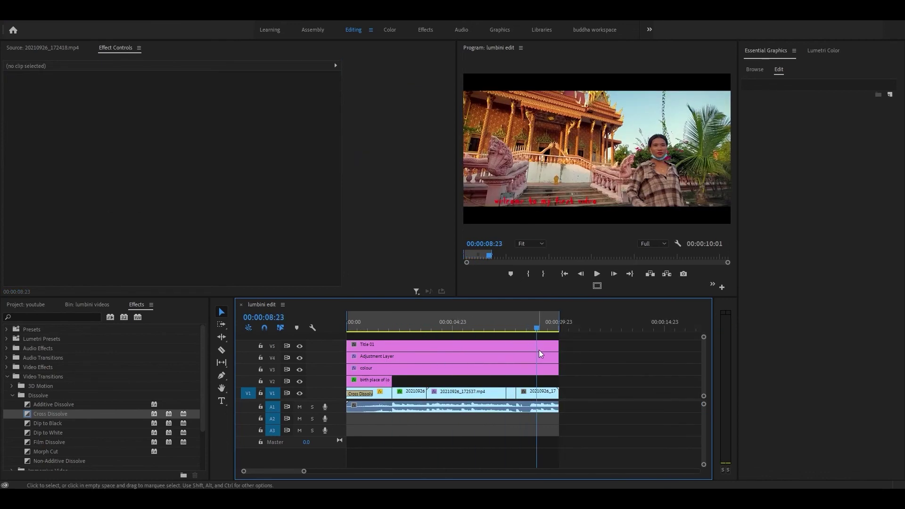
key("equal")
key("equal")
key("minus")
left_click_drag(47, 414, 564, 396)
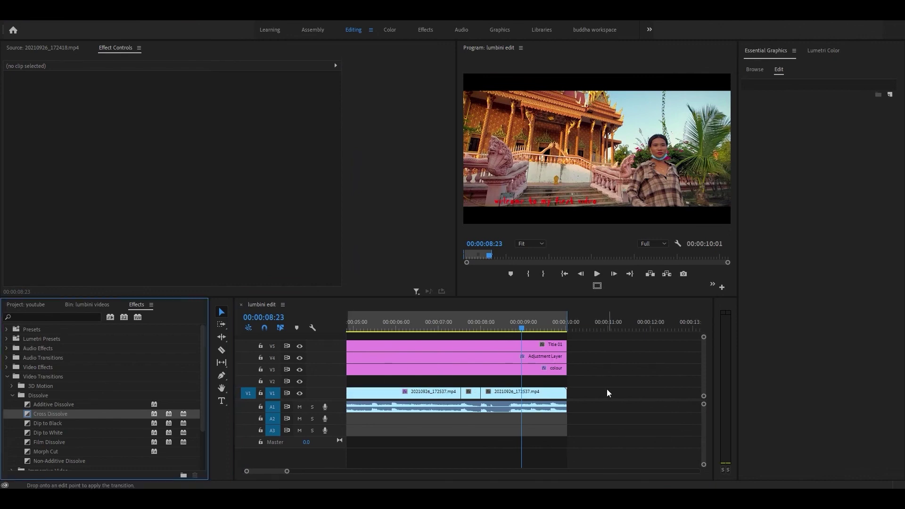
left_click(535, 392)
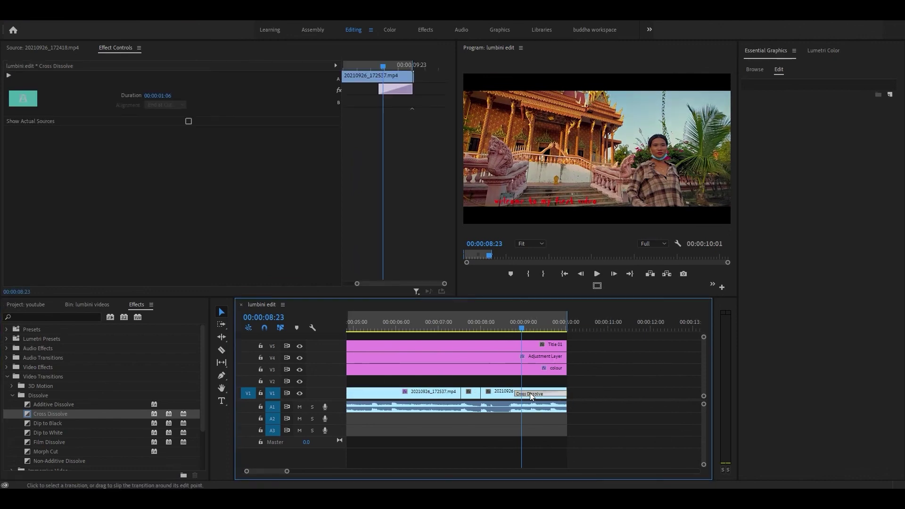
- Resize the ending dissolve, trying 00:00:00:11 then 00:00:01:16, previewing the fade
left_click_drag(519, 393, 542, 393)
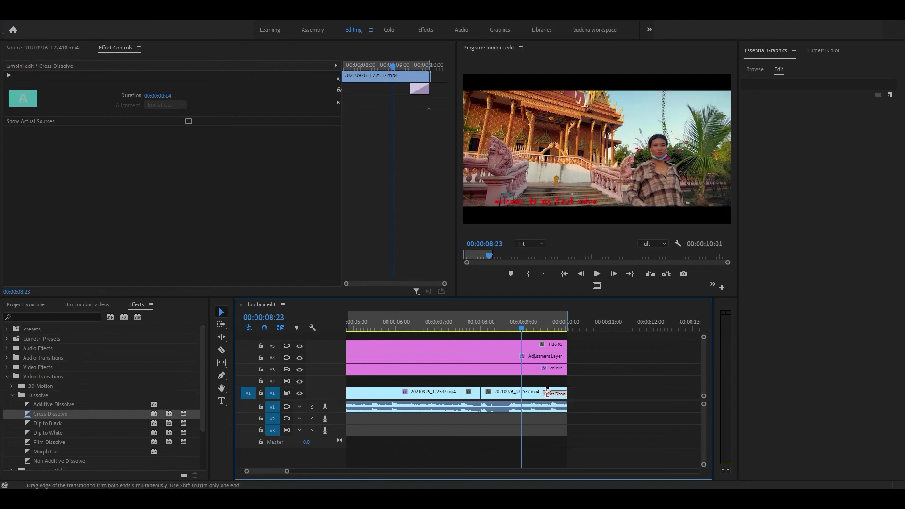
left_click_drag(545, 394, 549, 394)
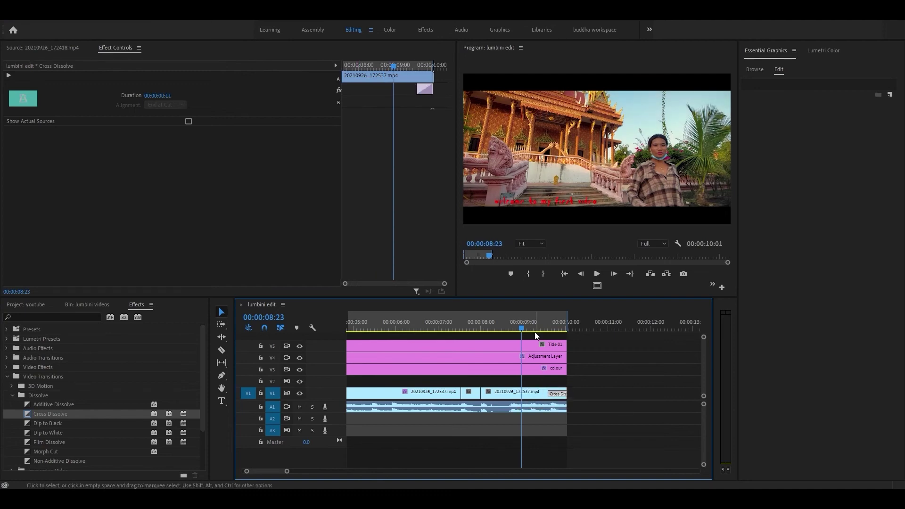
key("space")
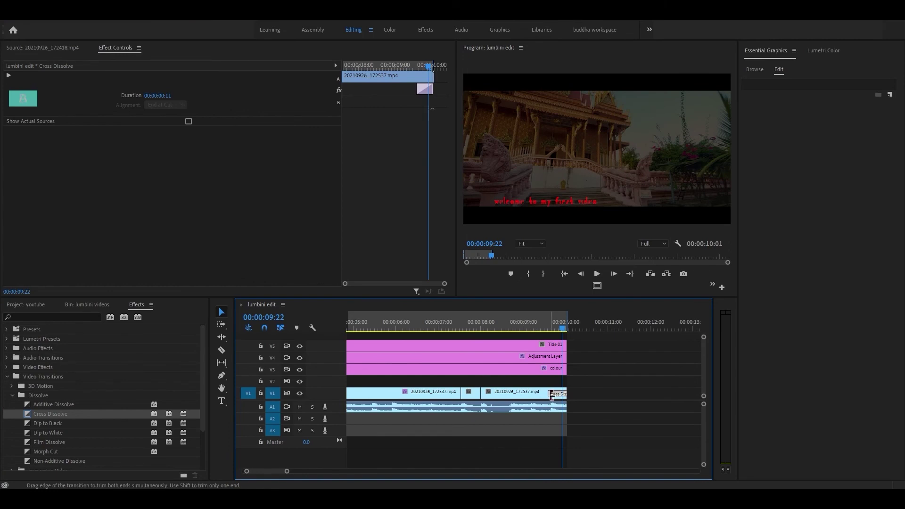
left_click_drag(548, 399, 496, 399)
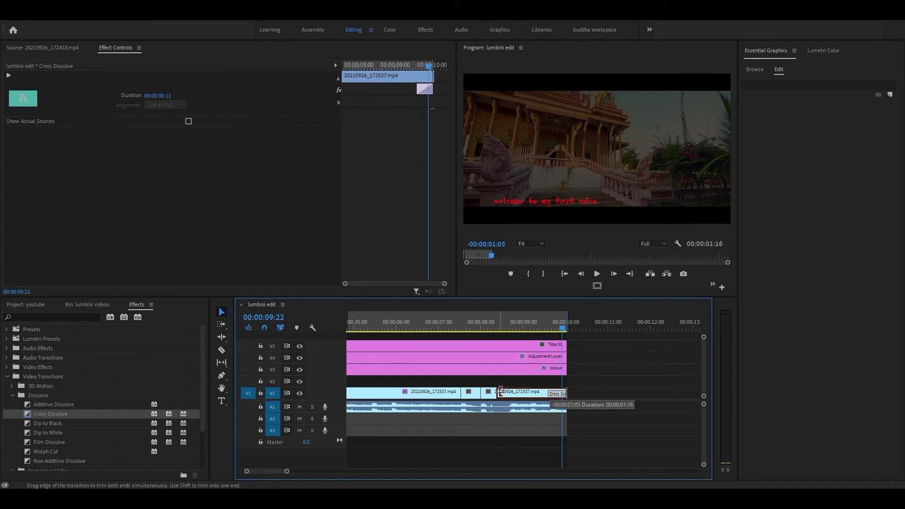
left_click(496, 330)
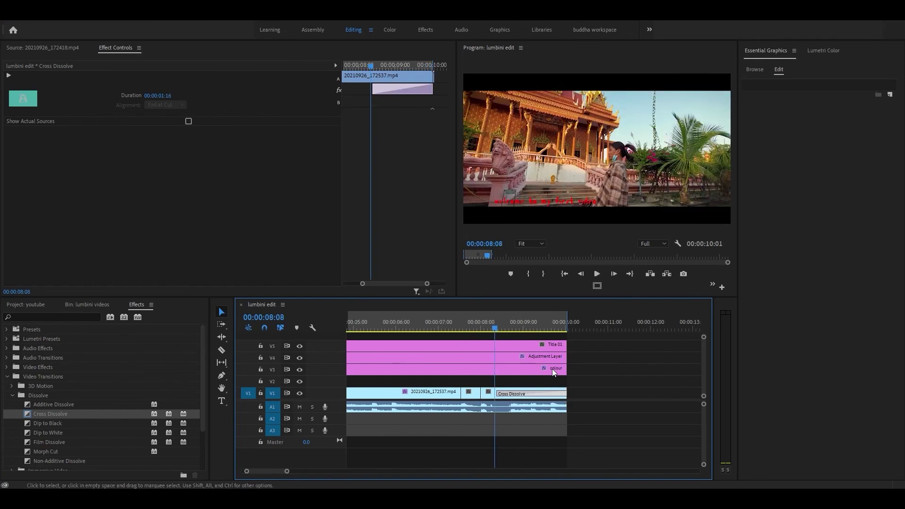
key("space")
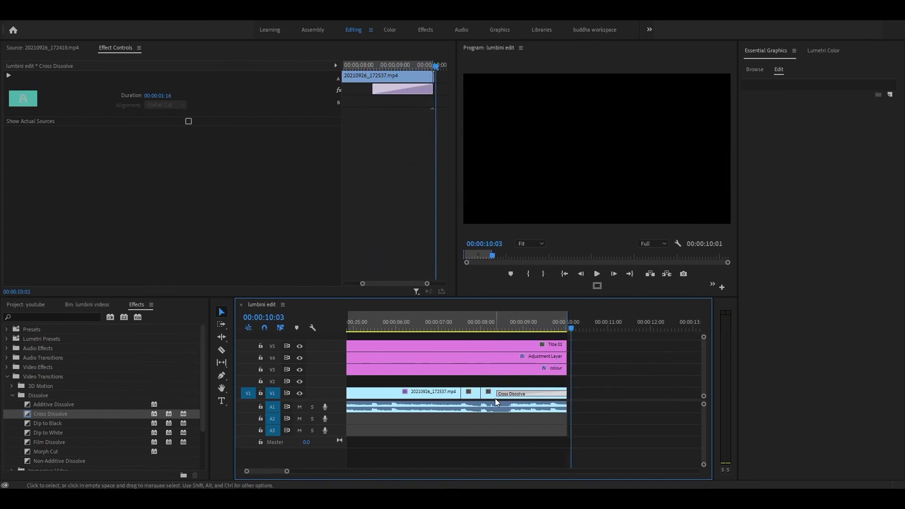
- Shorten the ending dissolve slightly and replay the fade-out from 00:00:09:00
left_click_drag(495, 397, 525, 398)
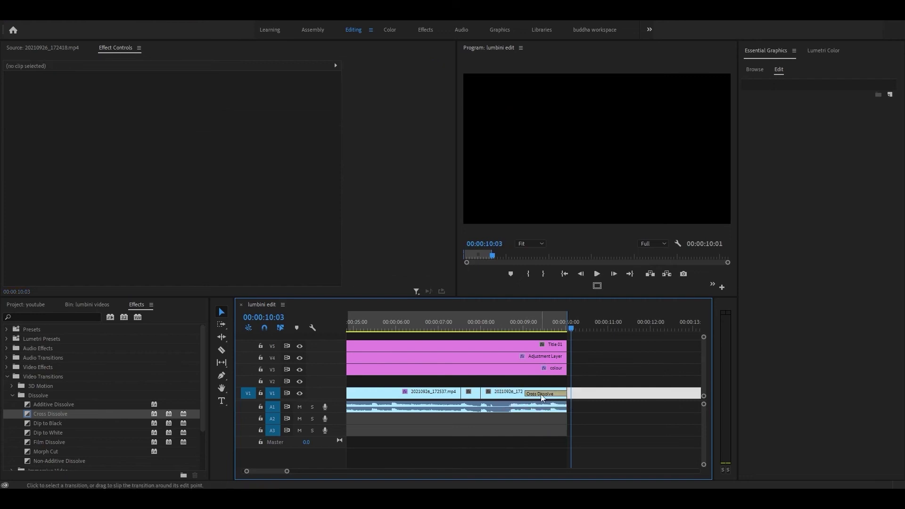
left_click_drag(567, 326, 521, 337)
key("space")
key("space")
left_click(517, 325)
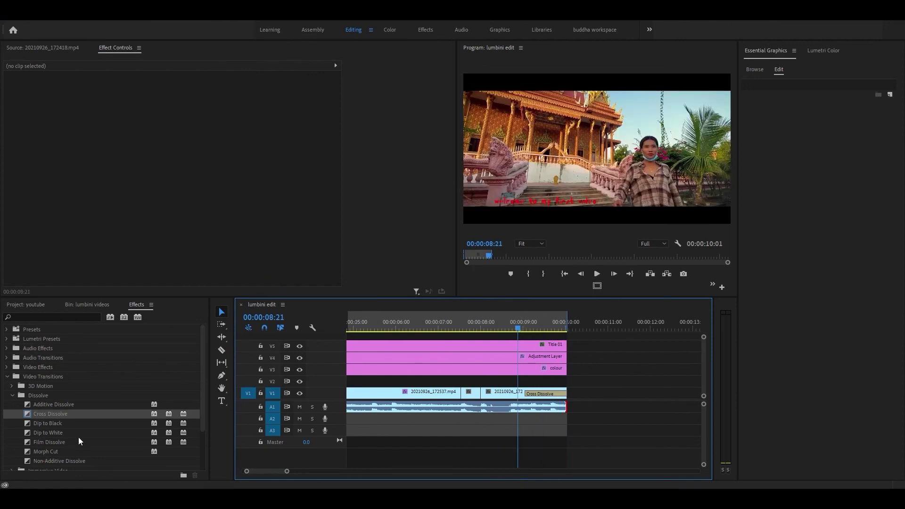
- Add a Constant Power audio crossfade to the end of the A1 music
left_click(7, 377)
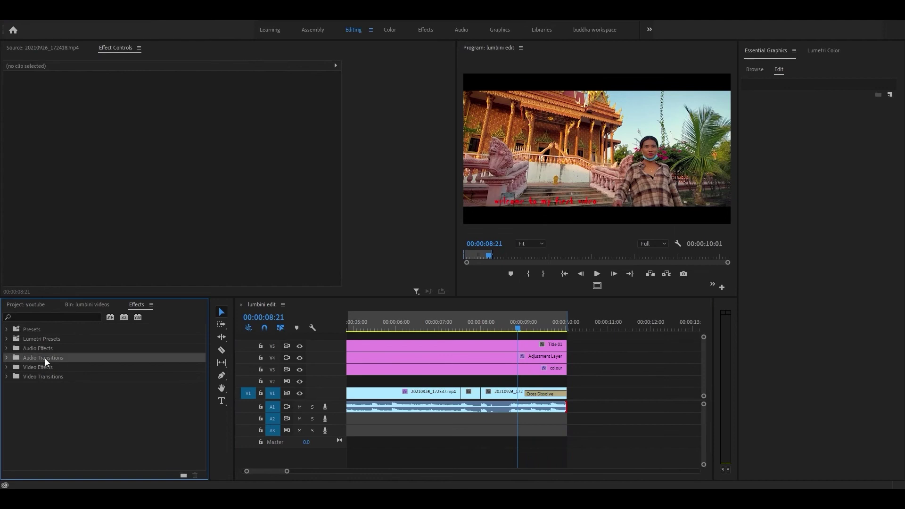
left_click(7, 359)
left_click(11, 367)
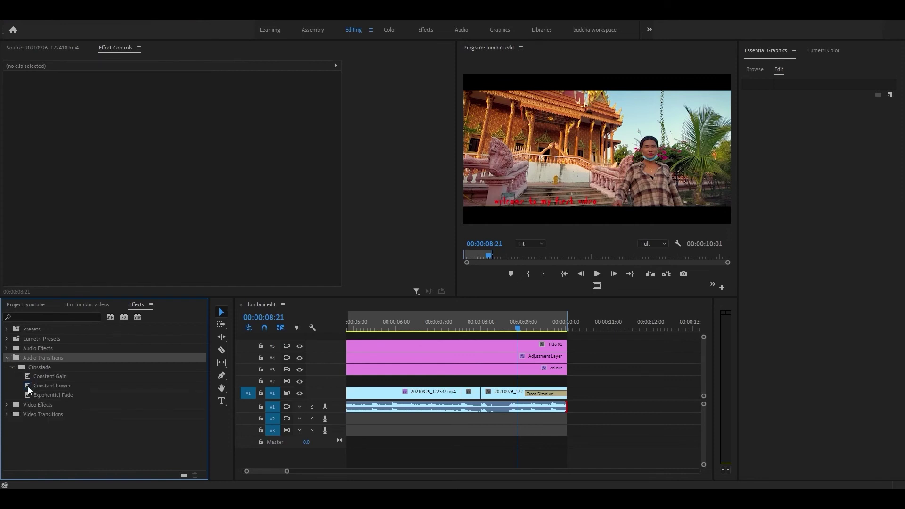
left_click_drag(27, 386, 105, 392)
left_click_drag(170, 402, 561, 440)
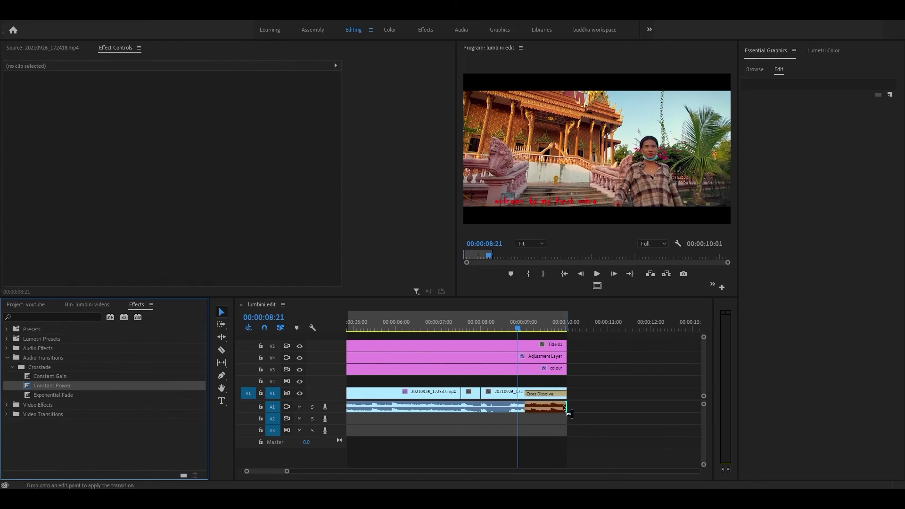
left_click_drag(568, 413, 565, 407)
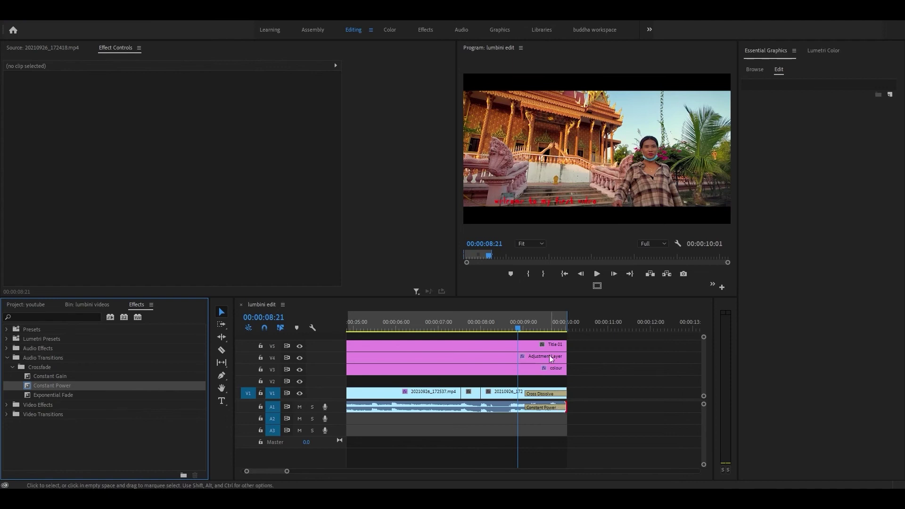
- Play the ending to preview the audio fade and zoom the timeline out
left_click(508, 326)
key("space")
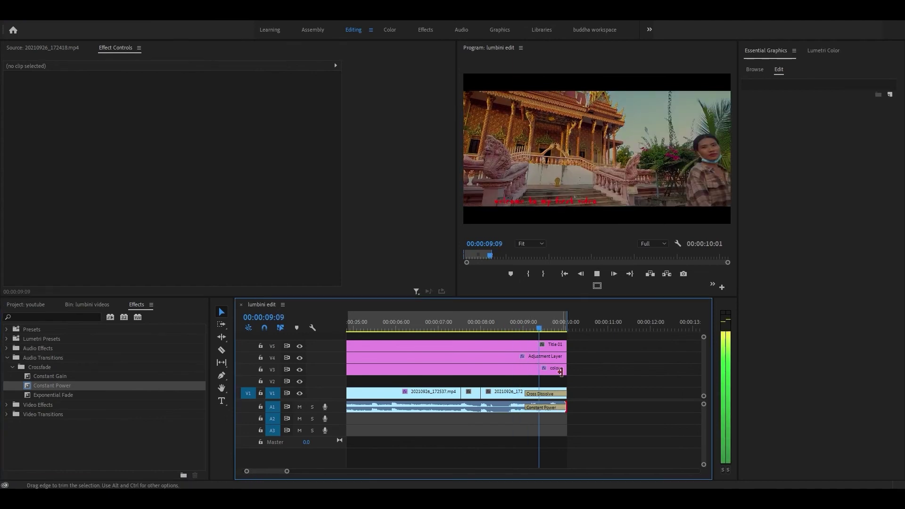
scroll(519, 375, "down", 1)
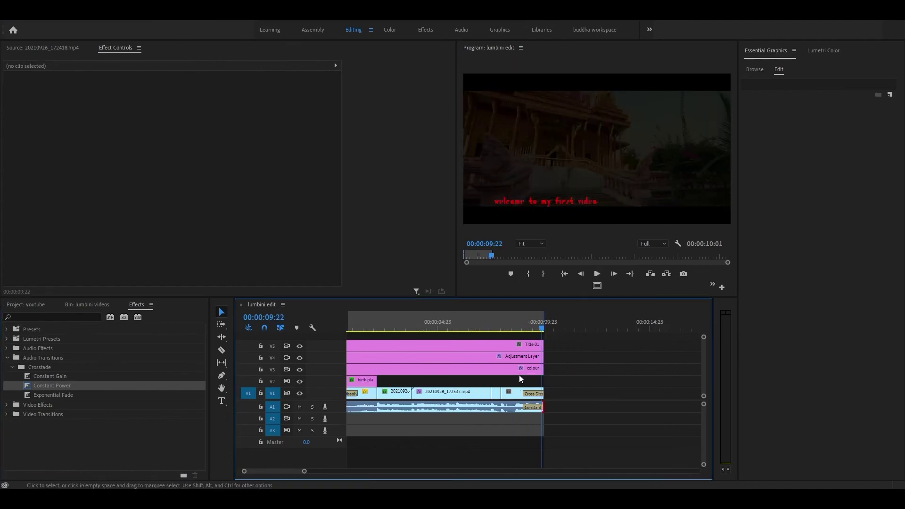
scroll(527, 319, "down", 1)
key("minus")
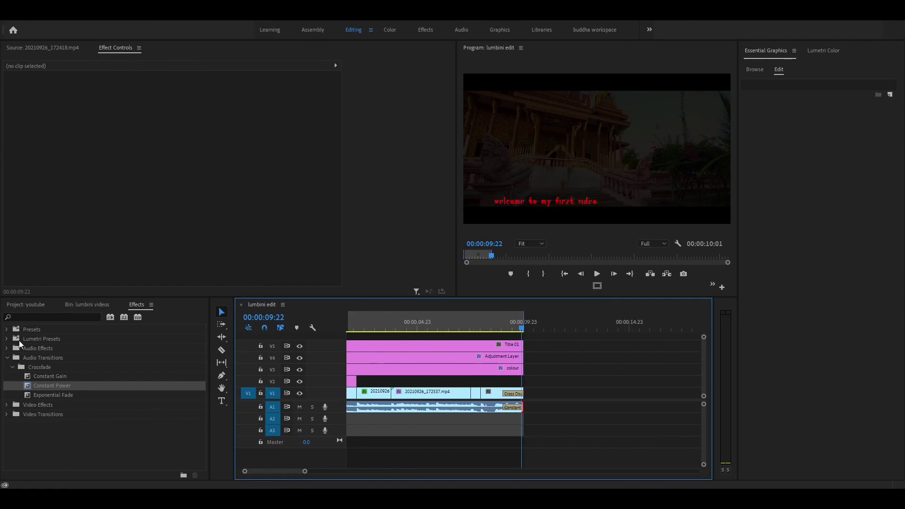
- Drop a Cross Dissolve from Video Transitions > Dissolve onto the end of Title 01 on V5 and preview it
left_click(6, 357)
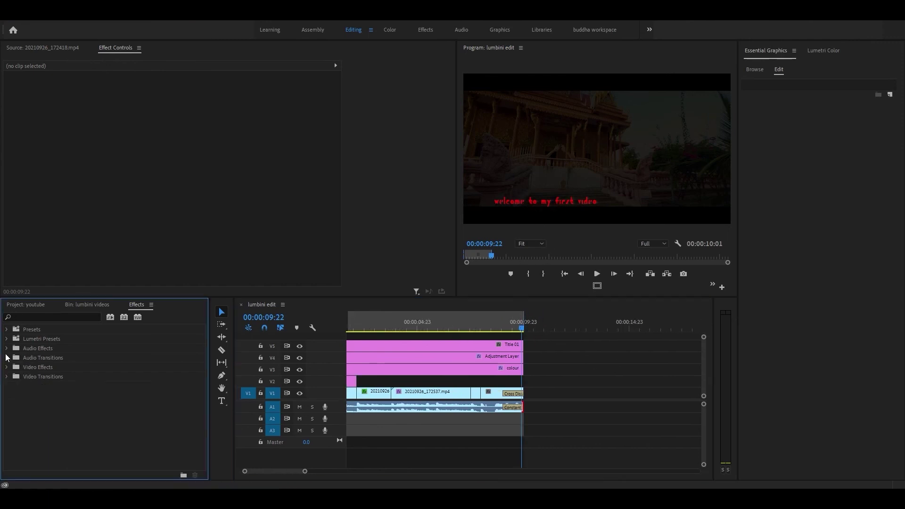
left_click(7, 377)
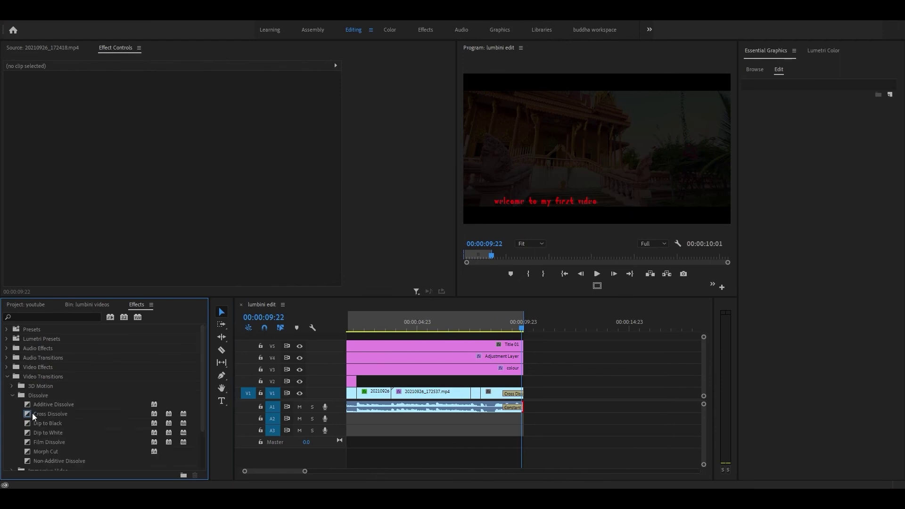
mouse_move(34, 416)
left_mouse_down()
mouse_move(511, 345)
mouse_move(503, 345)
left_mouse_up()
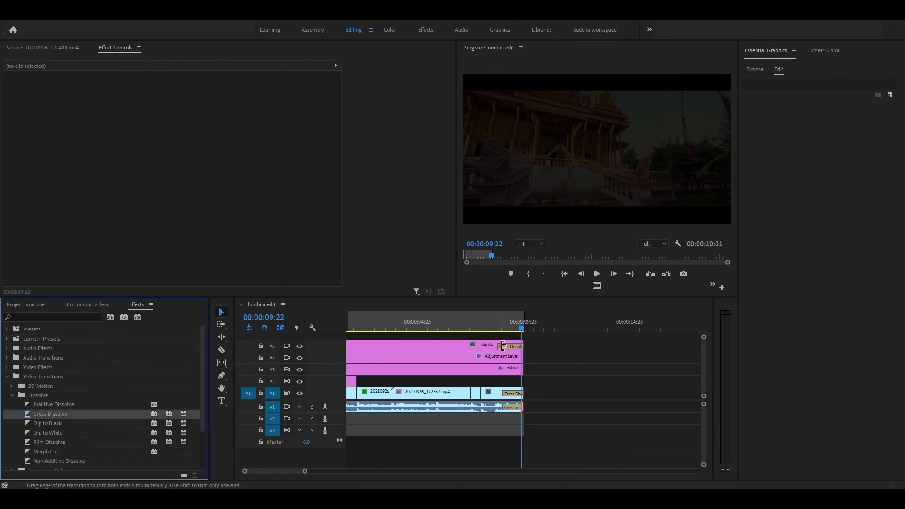
left_click(500, 329)
key("space")
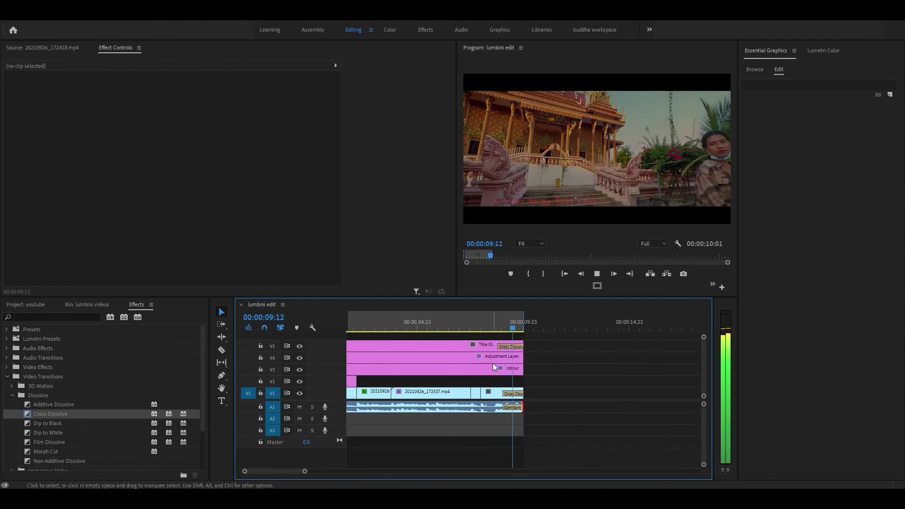
- Zoom in on the opening seconds and play the edit from the LUMBINI title
scroll(496, 325, "down", 3)
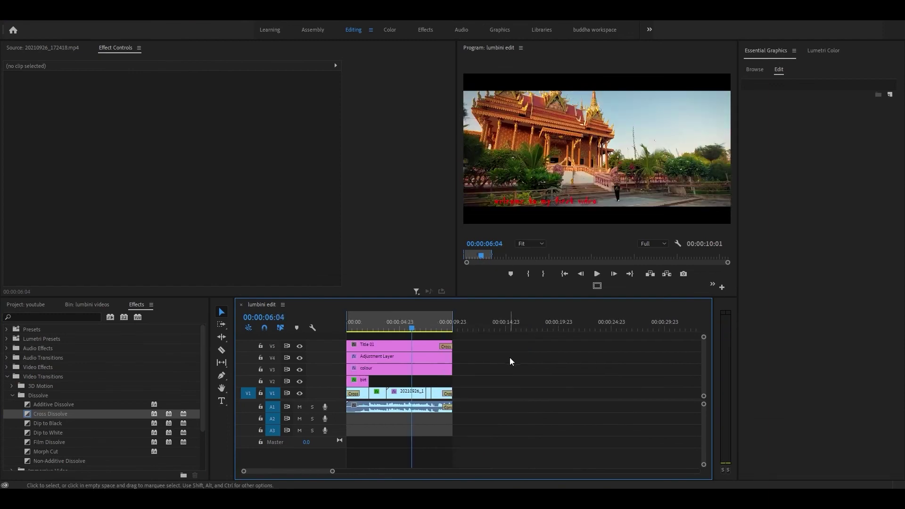
scroll(509, 358, "up", 3)
left_click(438, 322)
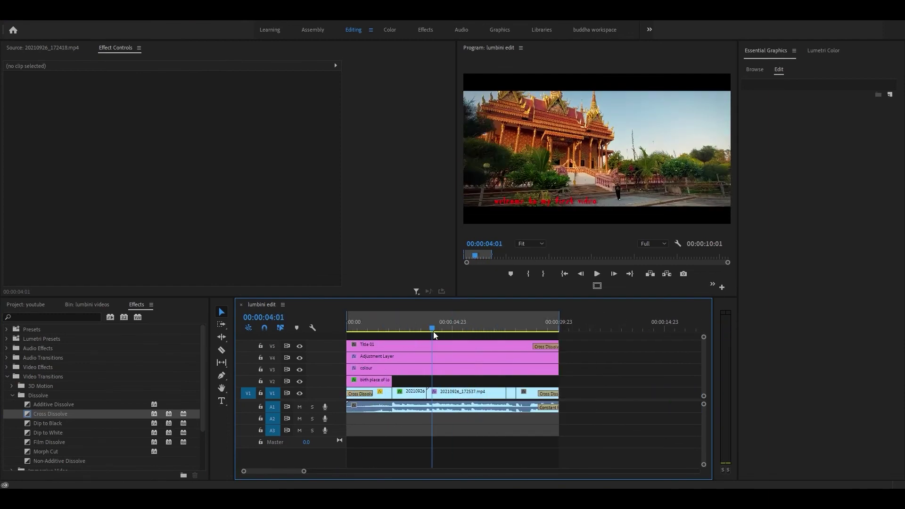
key("=")
left_click_drag(517, 321, 415, 330)
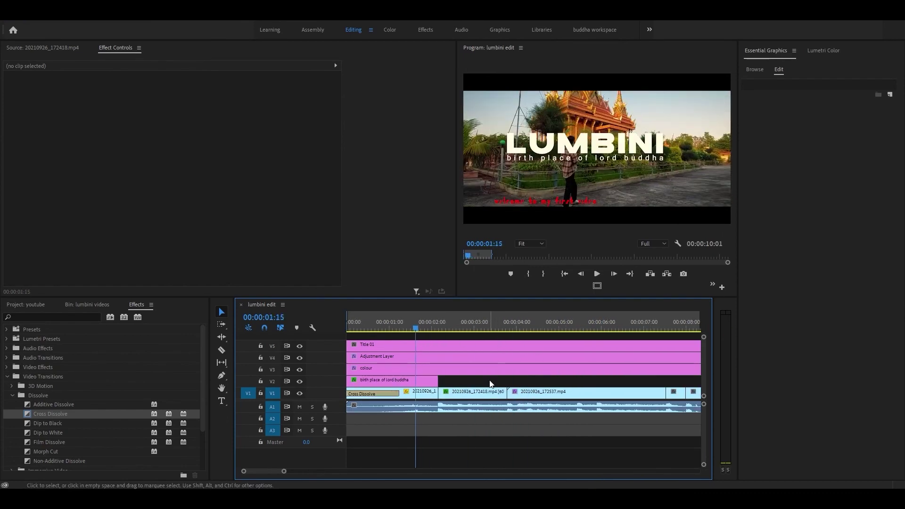
key("space")
key("space")
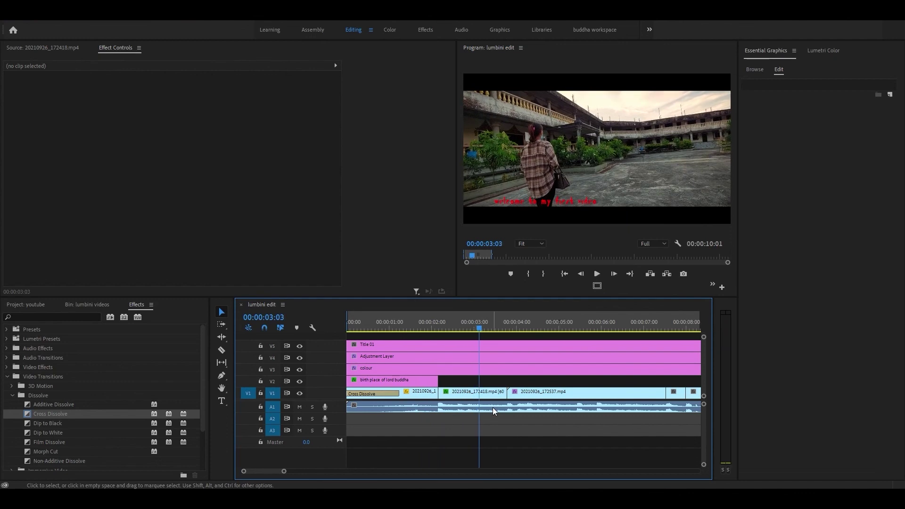
- Stop playback by selecting the A1 music clip to show its volume settings
left_click(493, 407)
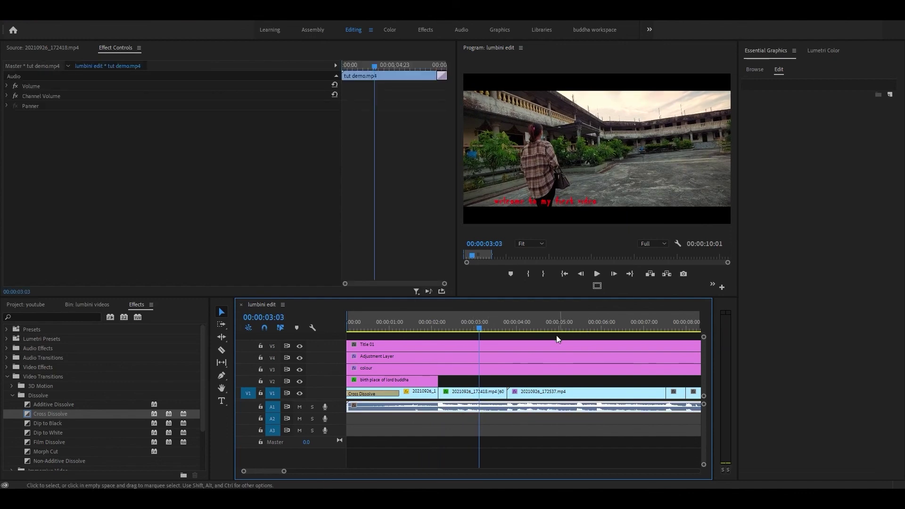
scroll(437, 372, "up", 3)
left_click(332, 412)
- Drag the A1/A2 boundary down to enlarge the A1 music track, then play from about 1:18
left_click_drag(332, 412, 331, 427)
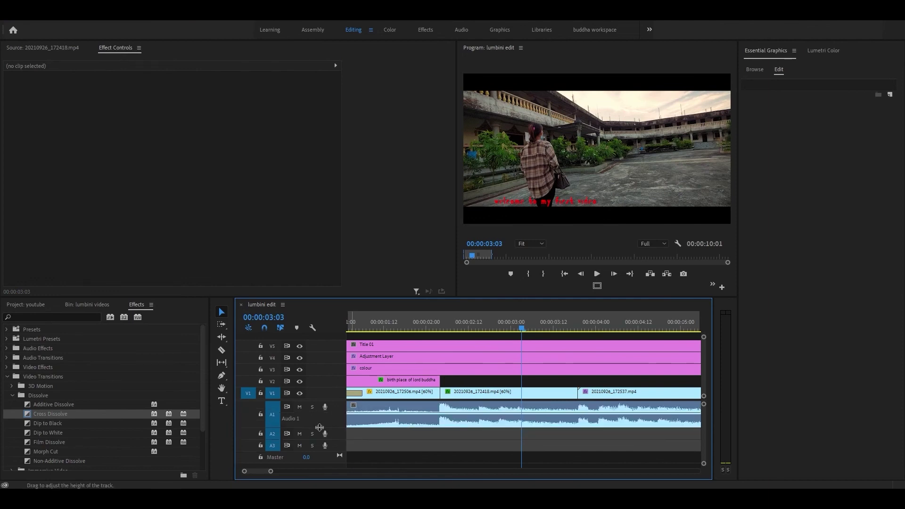
left_click_drag(325, 427, 327, 433)
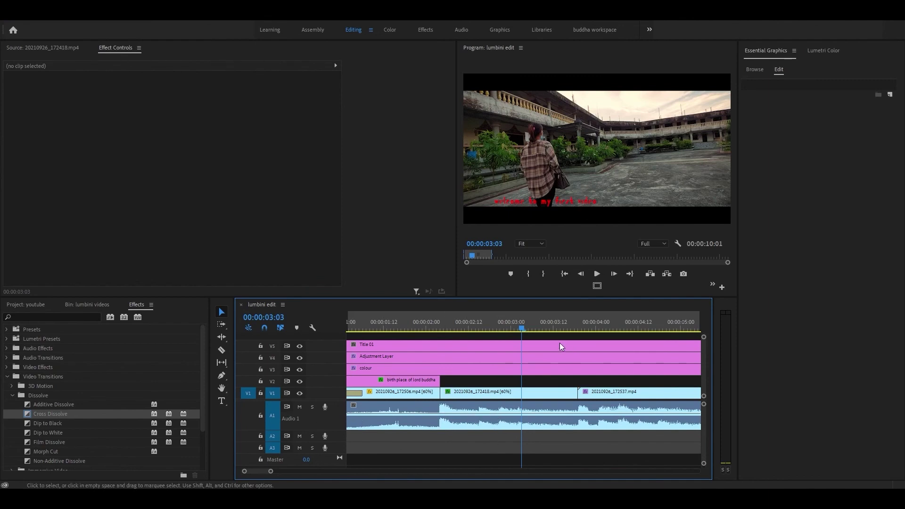
left_click_drag(527, 324, 404, 323)
key("space")
key("space")
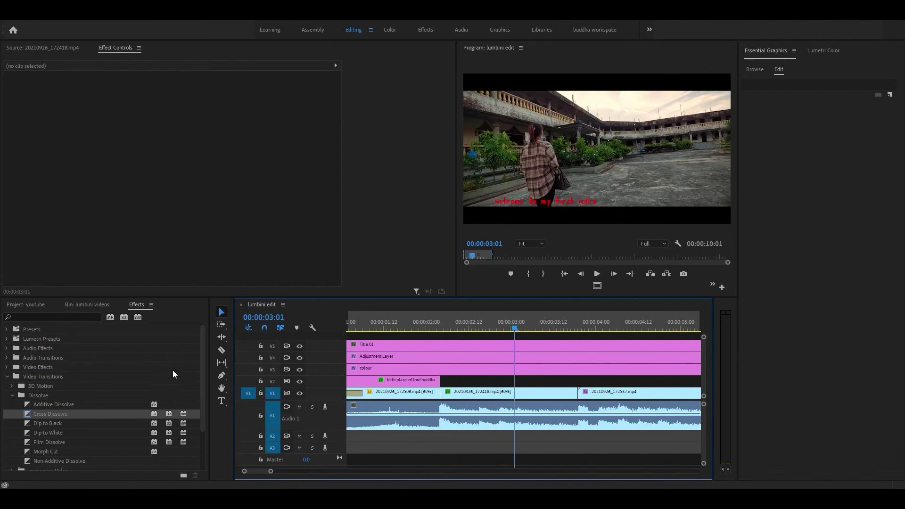
- Select the A1 music clip and add volume keyframes at 3:00 and 3:09
left_click(513, 419)
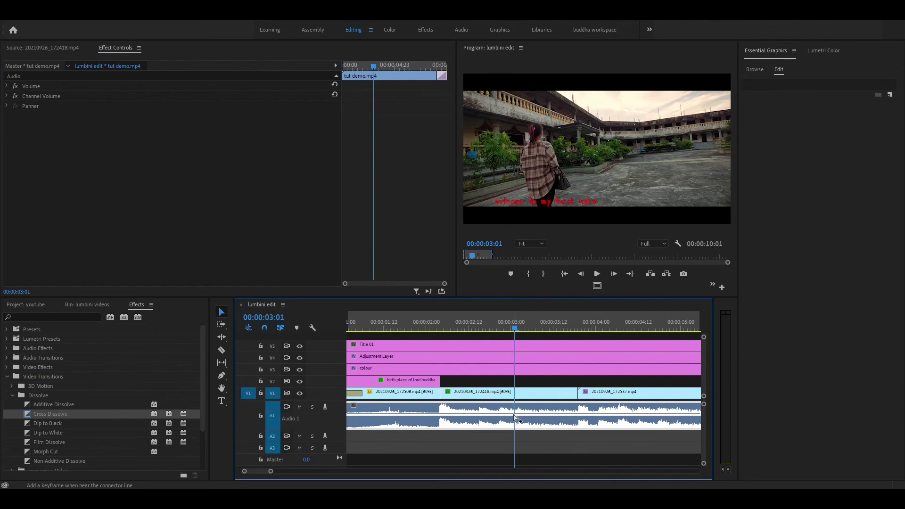
left_click(514, 413, "ctrl")
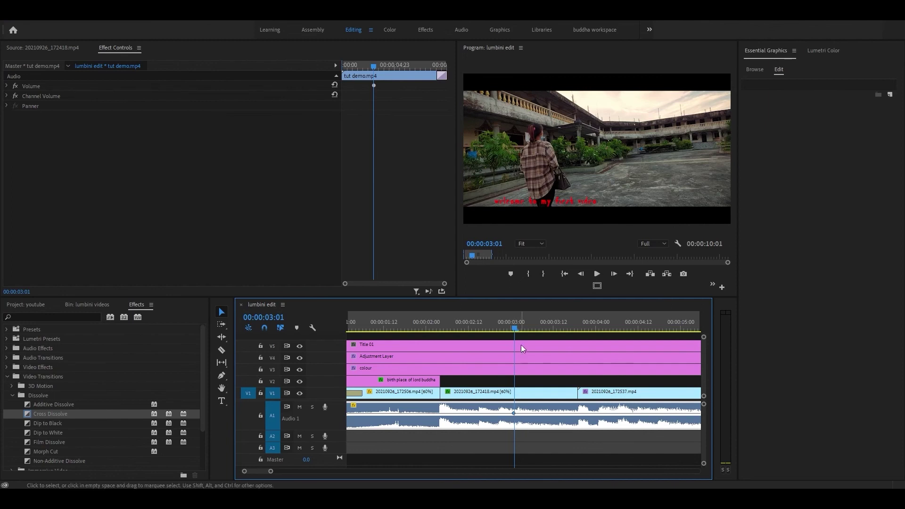
left_click_drag(515, 328, 578, 335)
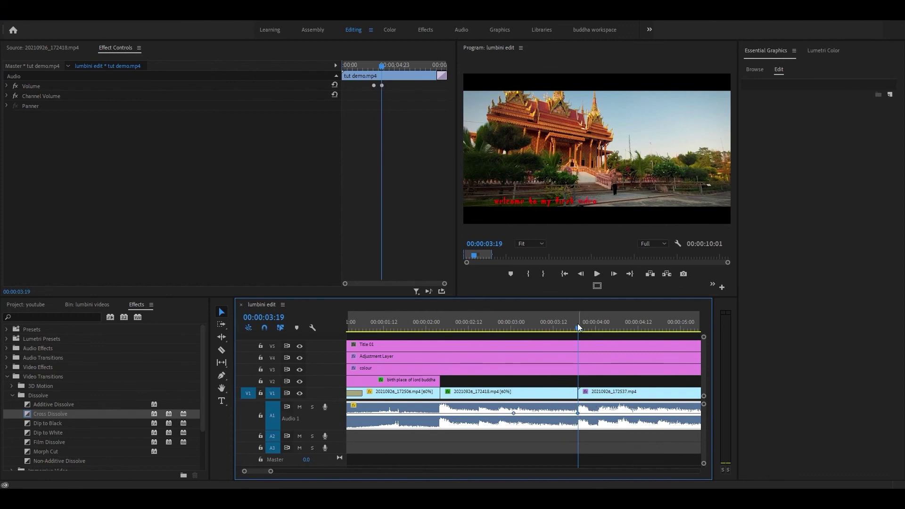
left_click_drag(578, 323, 542, 327)
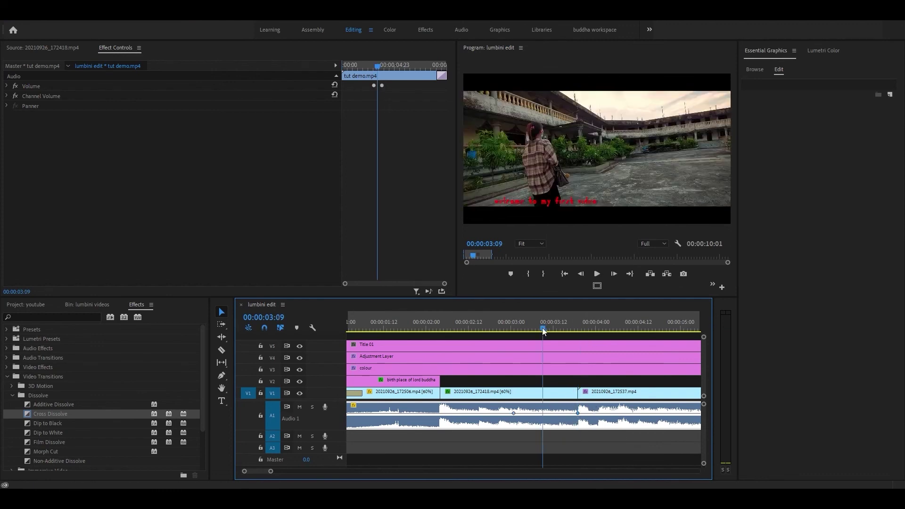
left_click(543, 413, "ctrl")
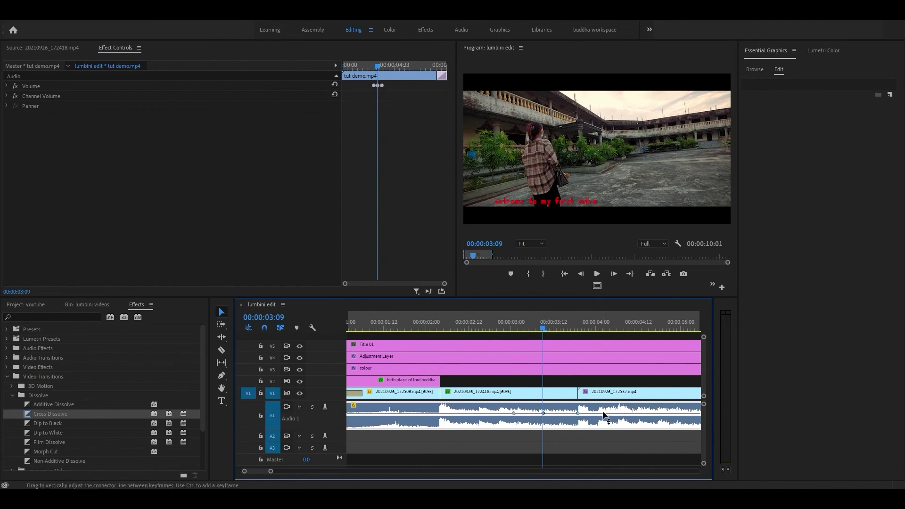
- Pull the 3:09 keyframe down so the music dips to silence, then play back the dip
left_click_drag(543, 412, 546, 426)
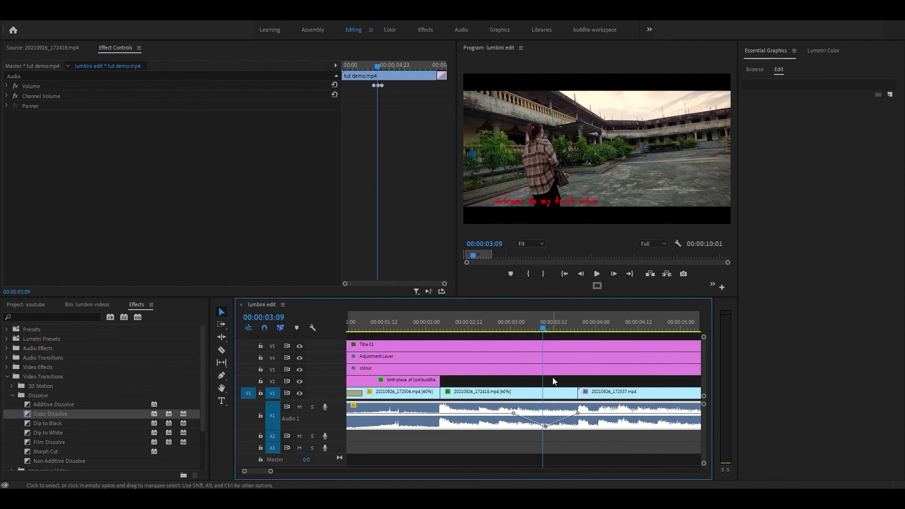
key("space")
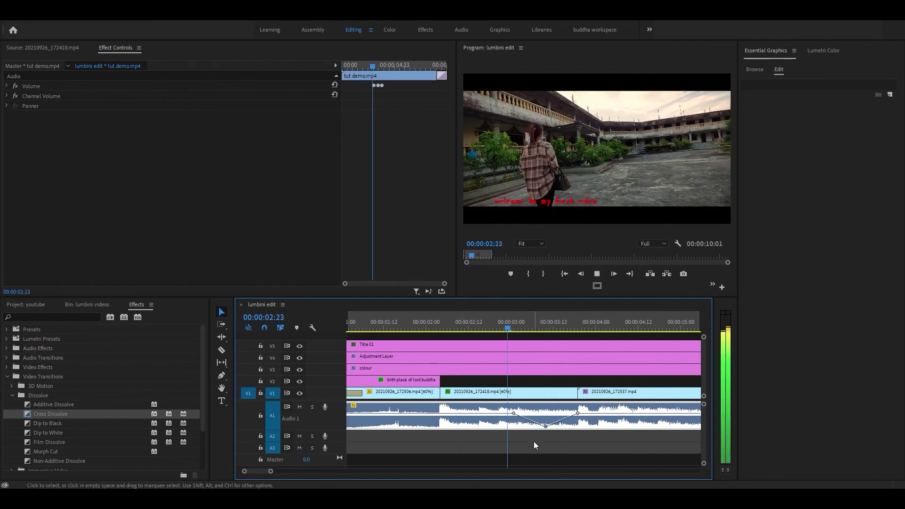
key("space")
key("minus")
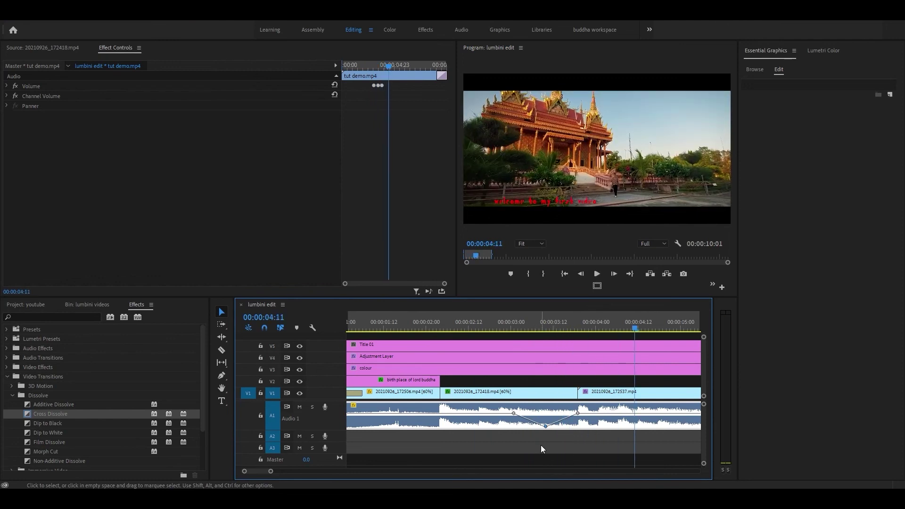
key("minus")
left_click(471, 422)
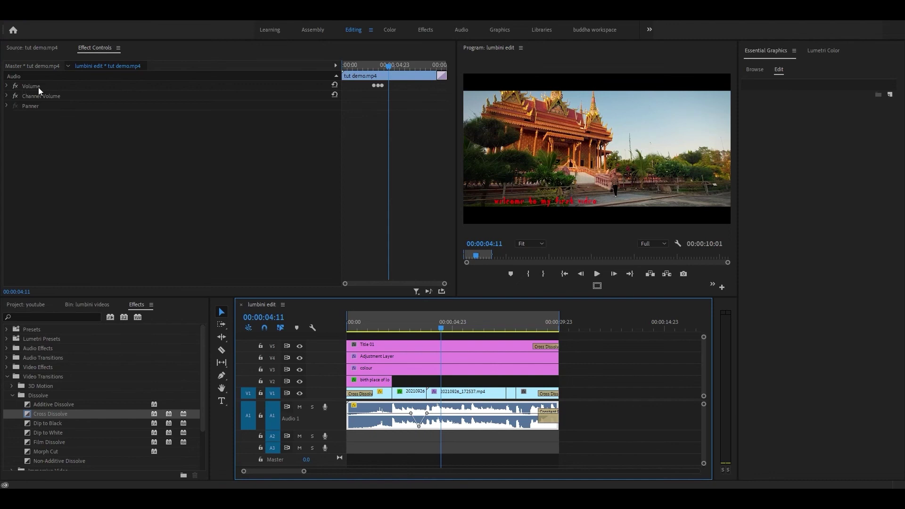
- Select the A1 music clip and expand its Volume effect to show Level
left_click(458, 394)
left_click(445, 368)
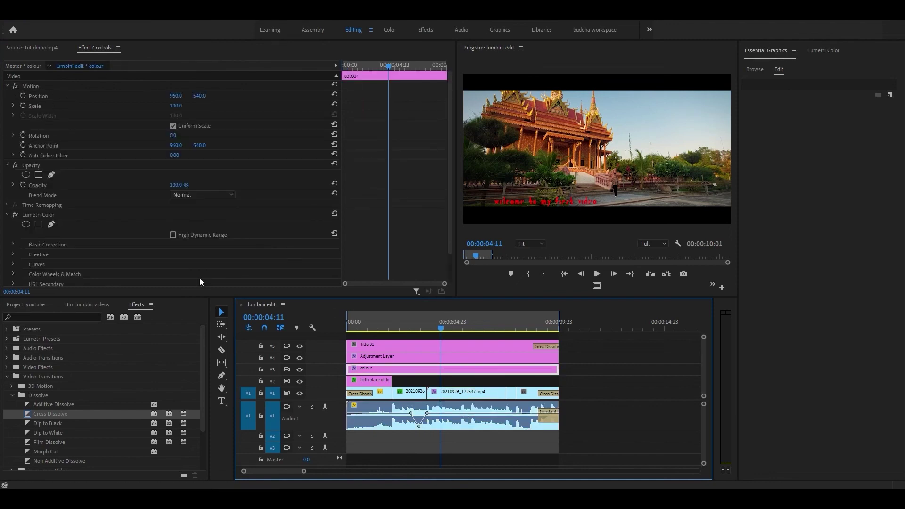
left_click(456, 413)
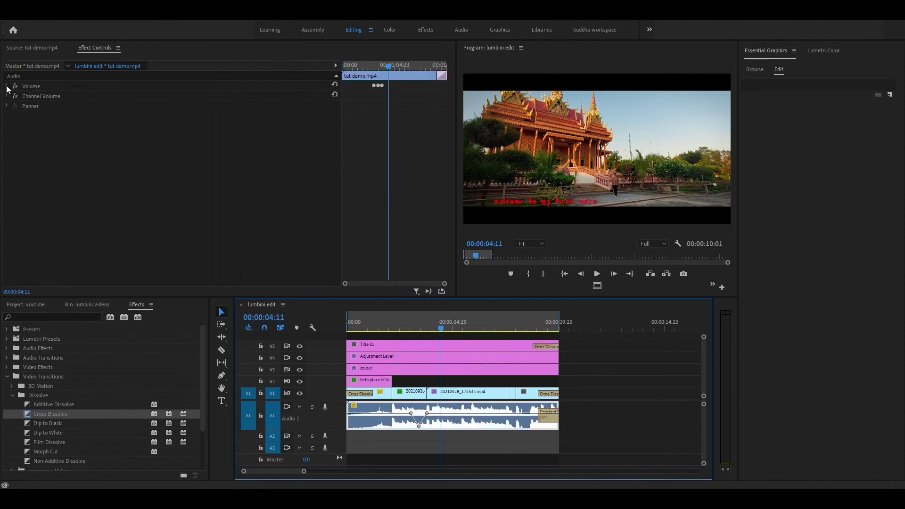
left_click(7, 87)
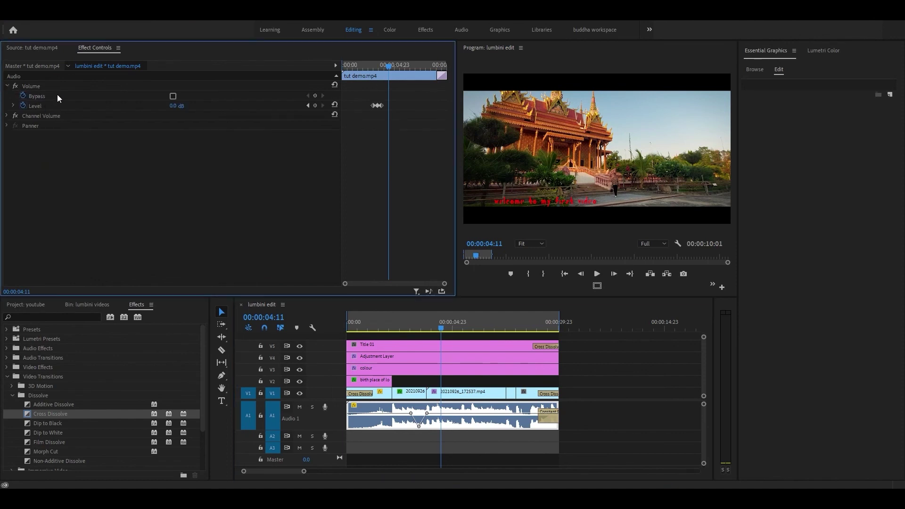
- Set music Level keyframes at 5:12 in Effect Controls and preview the change from 5:03
left_click(462, 325)
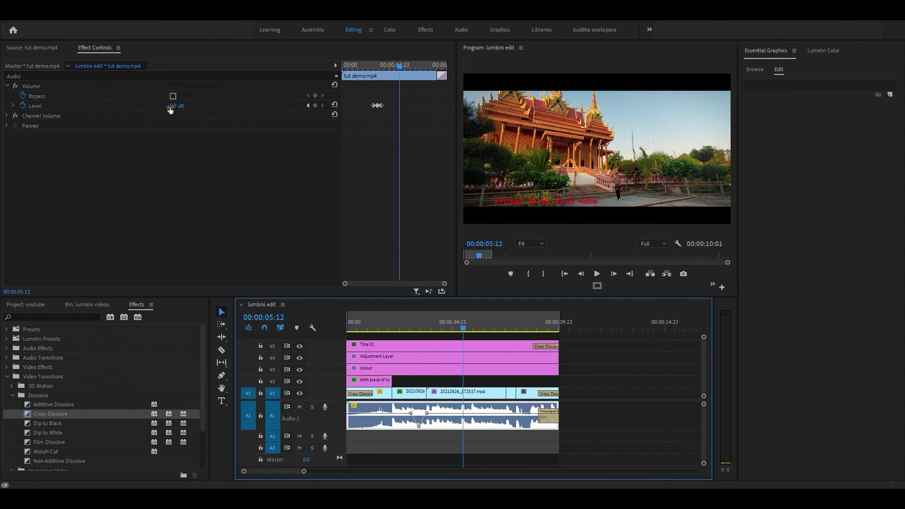
left_click_drag(177, 106, 181, 106)
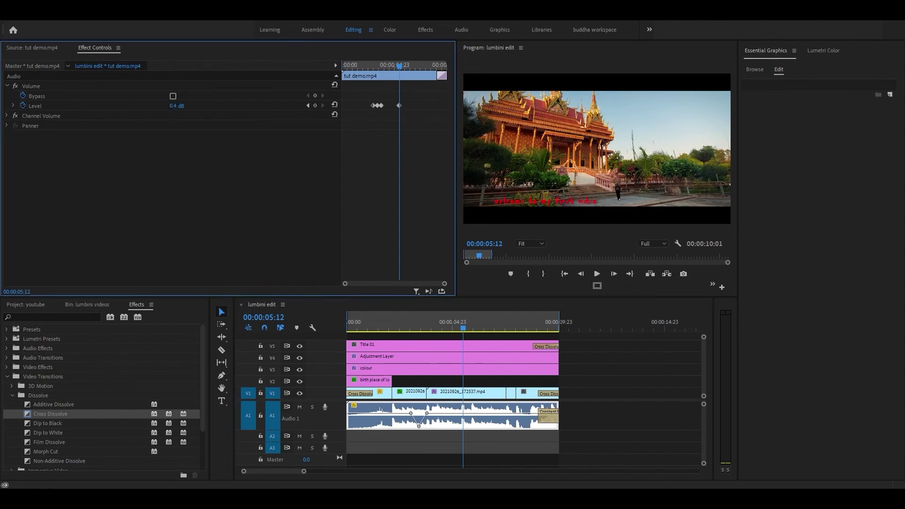
left_click_drag(178, 105, 189, 105)
key("space")
mouse_move(182, 109)
left_mouse_down()
mouse_move(164, 109)
mouse_move(182, 102)
left_mouse_up()
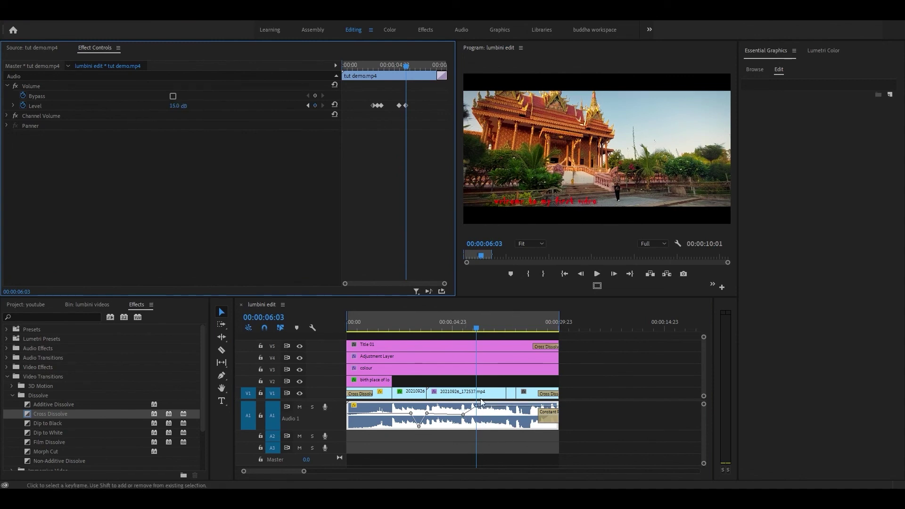
left_click(456, 330)
key("space")
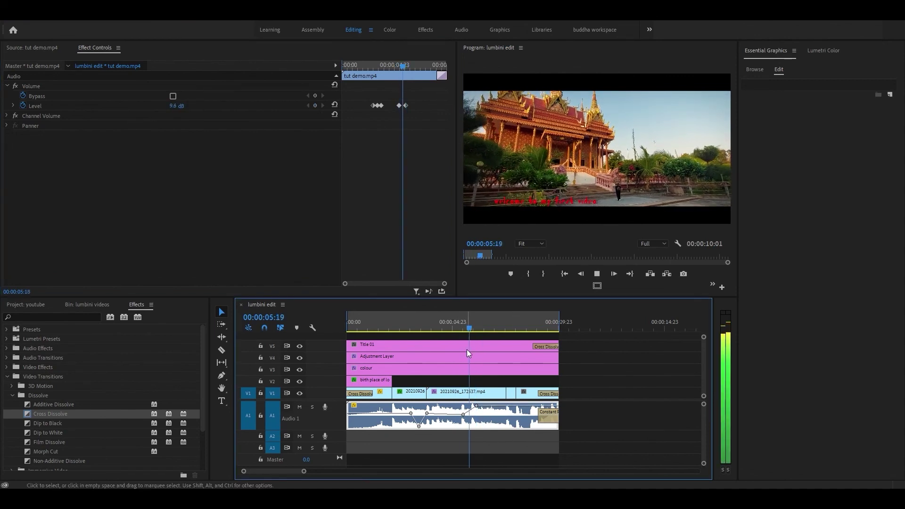
key("space")
- Undo the later keyframes and add three volume keyframes on the A1 rubber band
key("ctrl+z")
key("ctrl+z")
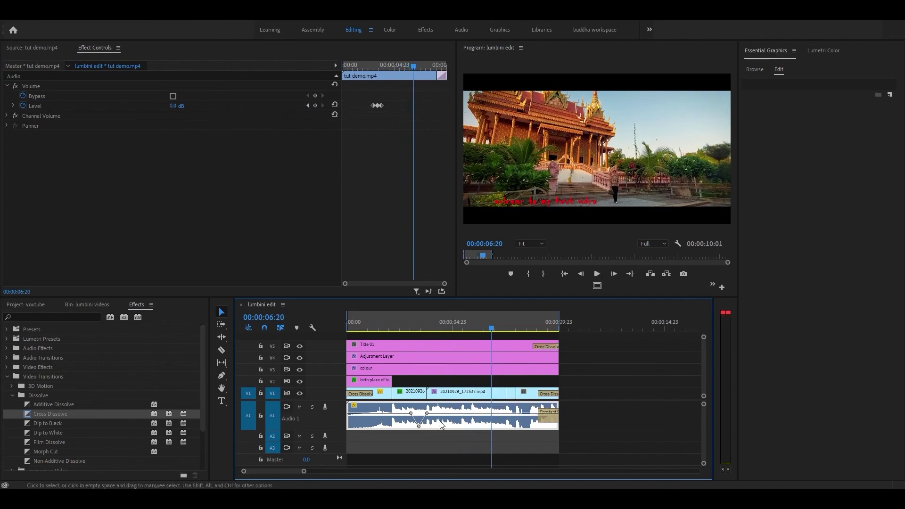
left_click(469, 412, "ctrl")
left_click(500, 413, "ctrl")
left_click(488, 412, "ctrl")
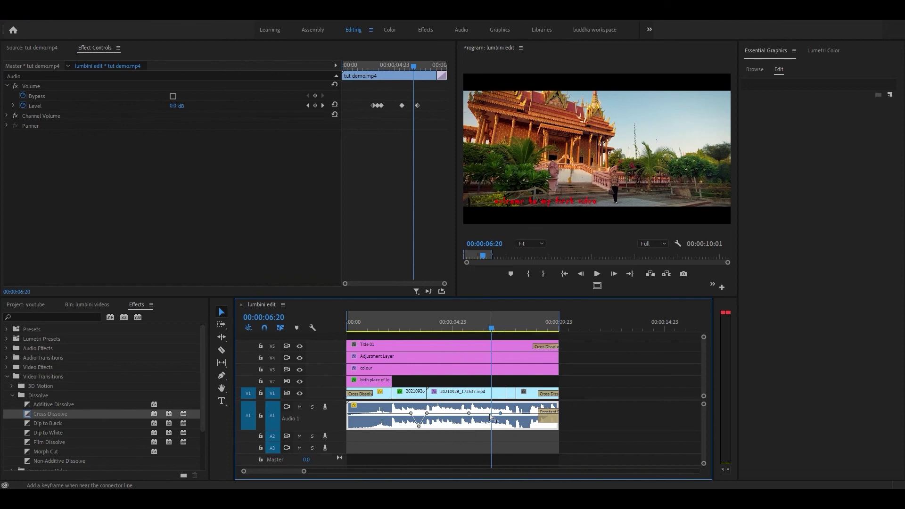
- Lower one A1 volume keyframe and raise the next so the music dips and recovers, previewing from 00:00:05:19
double_click(489, 415)
left_click_drag(488, 413, 479, 418)
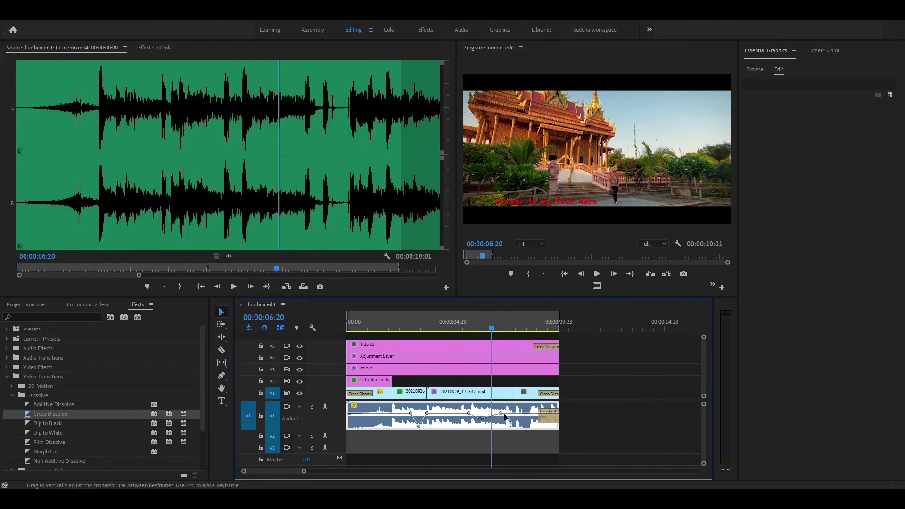
left_click_drag(500, 413, 499, 408)
key("ctrl+z")
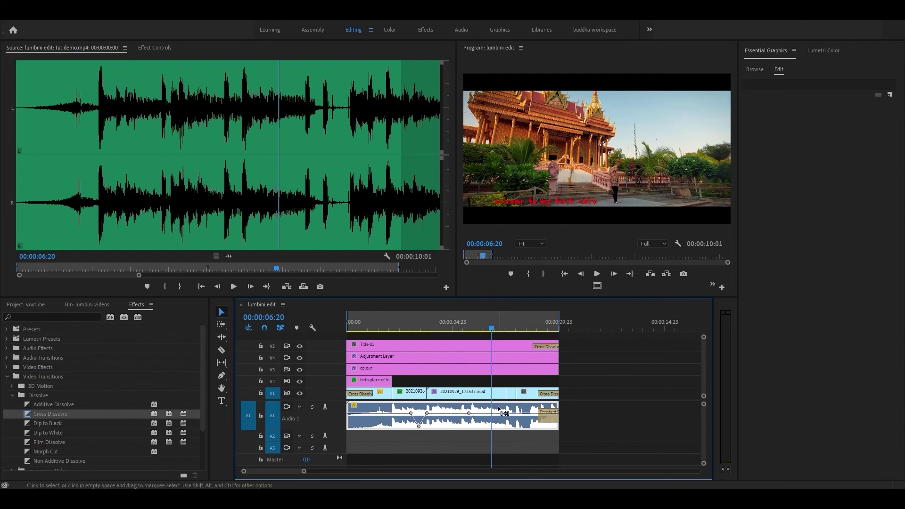
left_click(469, 325)
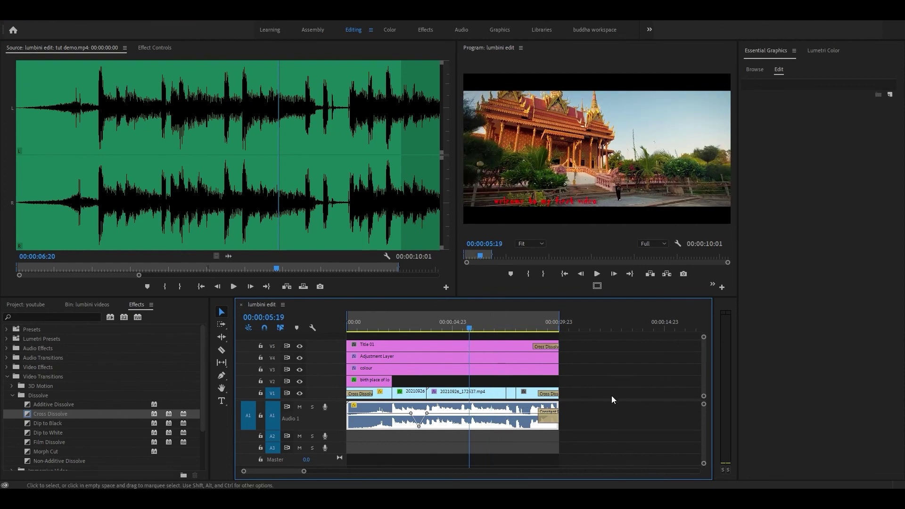
left_click(620, 410)
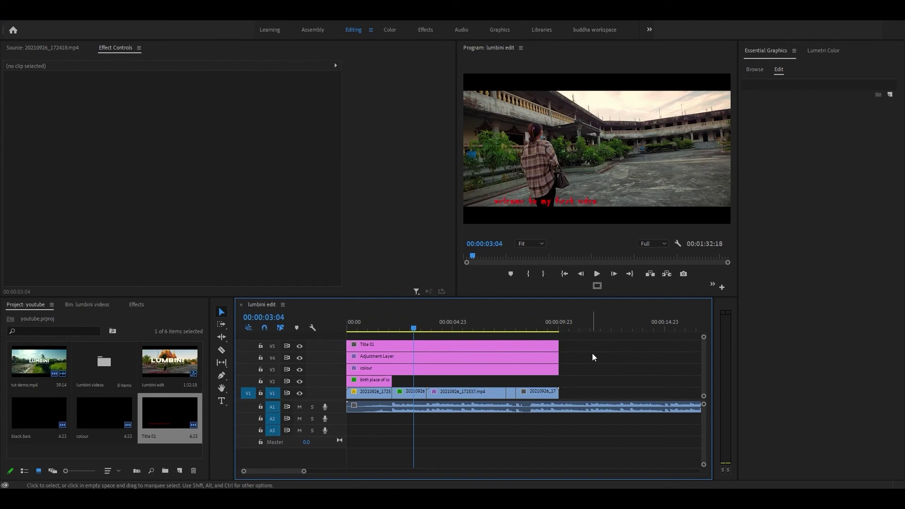
- Zoom in near 00:00:09:15 and split the A1 music at the current time with Ctrl+K
left_click(521, 346)
key("=")
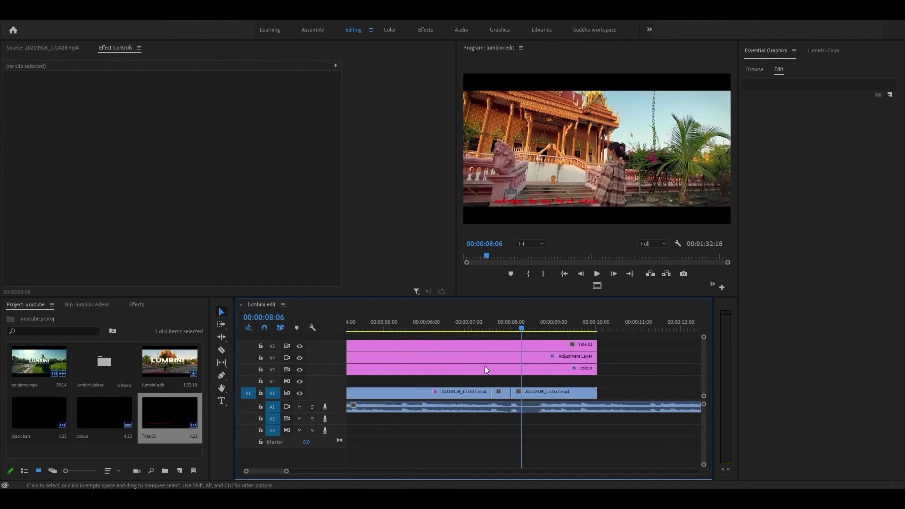
left_click_drag(528, 326, 592, 340)
key("=")
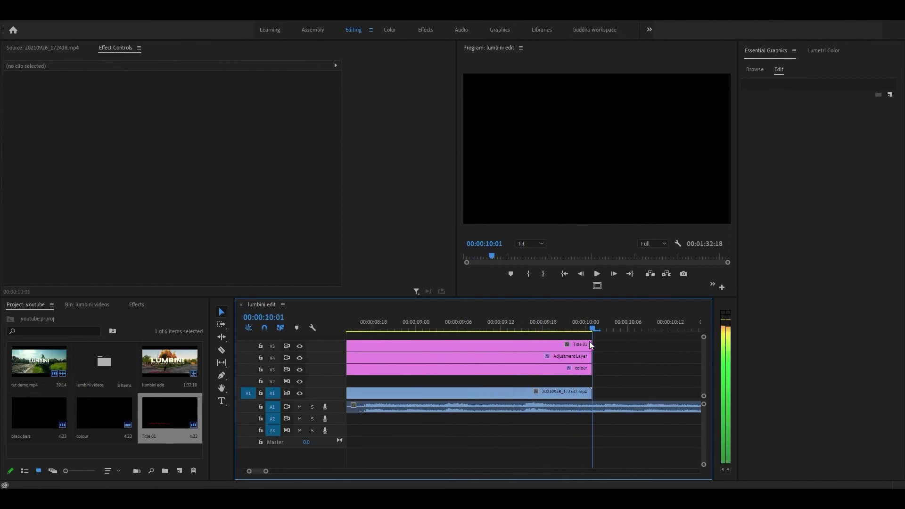
left_click(615, 410)
key("ctrl+k")
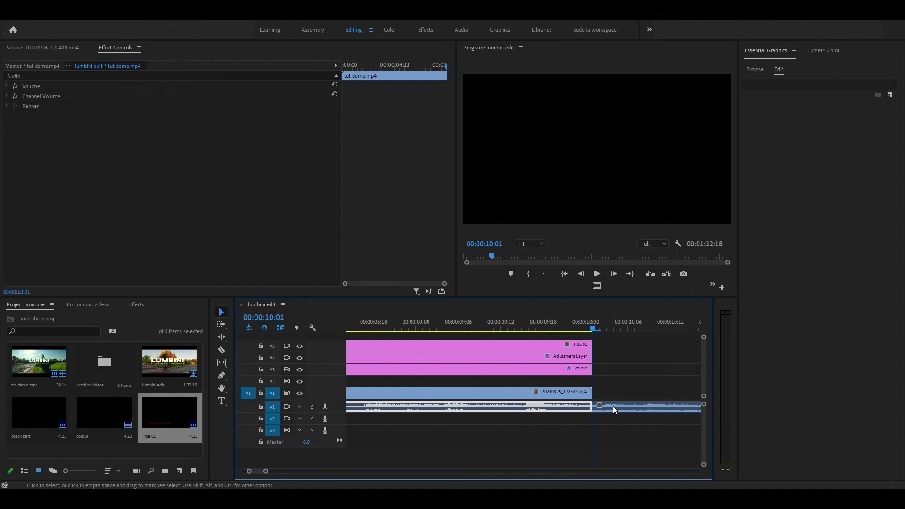
left_click(614, 403)
key("minus")
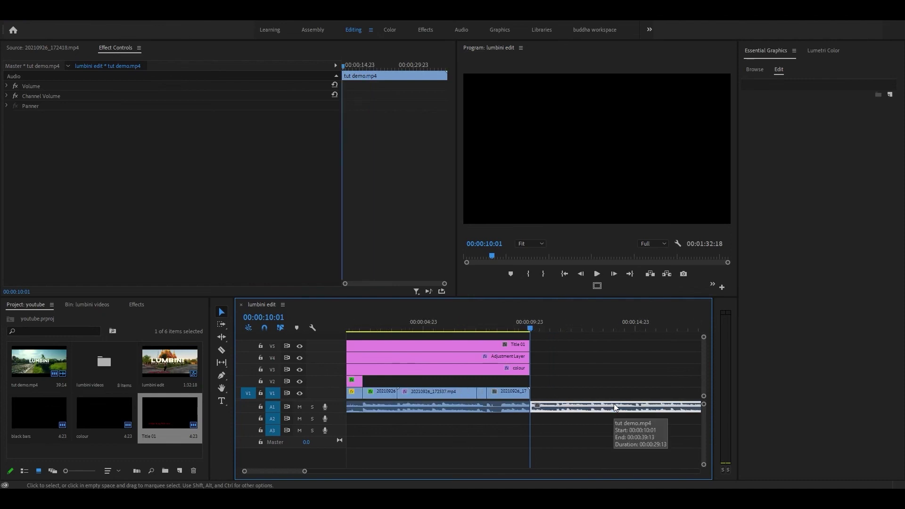
left_click(570, 401)
left_click(555, 408)
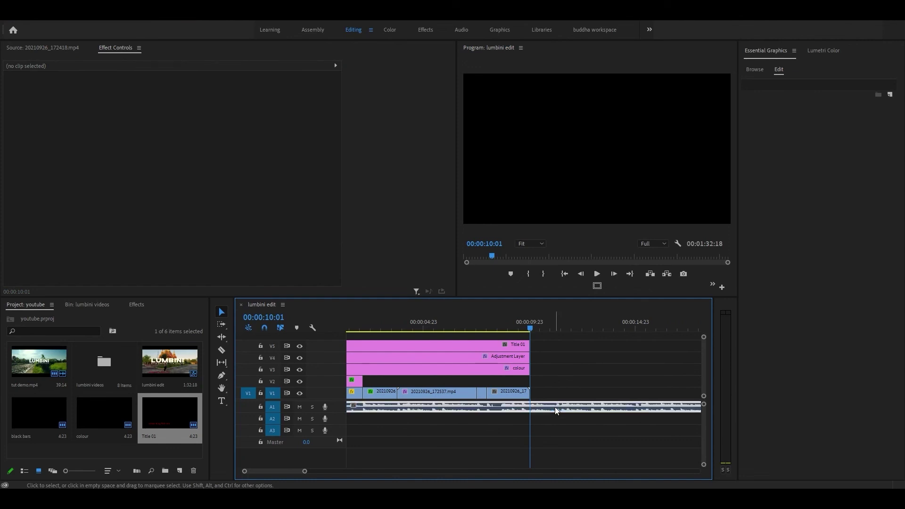
- Razor the music where the video ends at 00:00:10:01 and delete the leftover tail
left_click(222, 350)
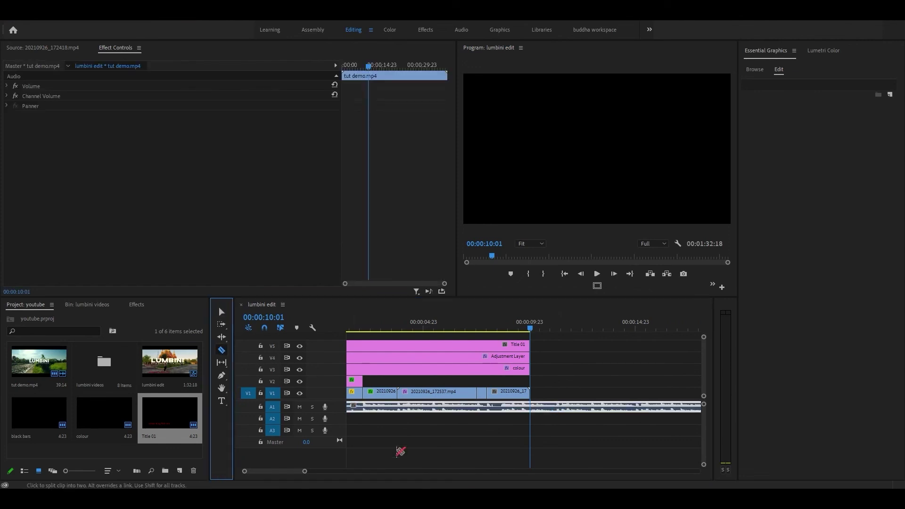
left_click(530, 407)
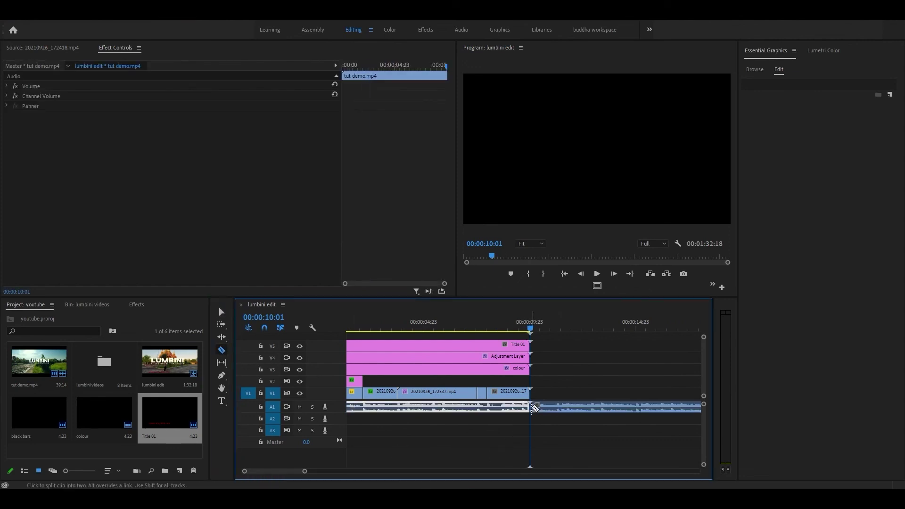
left_click(226, 314)
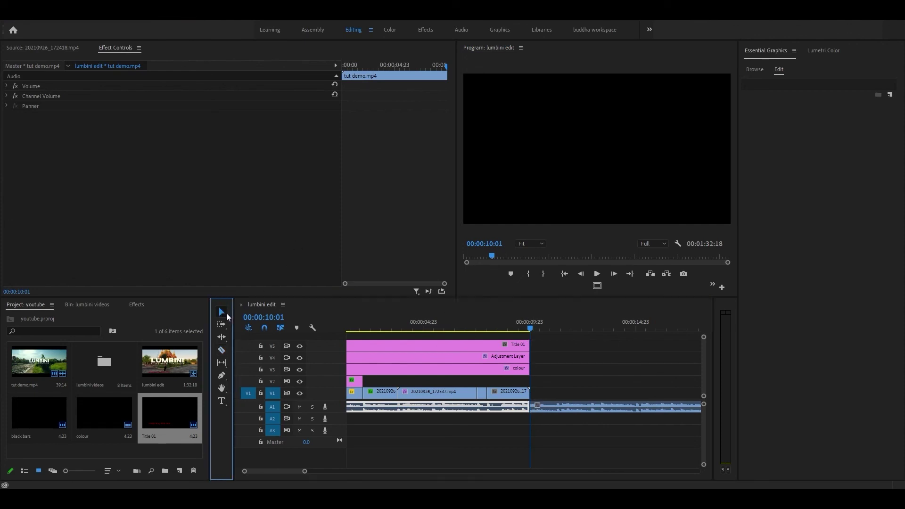
left_click(570, 406)
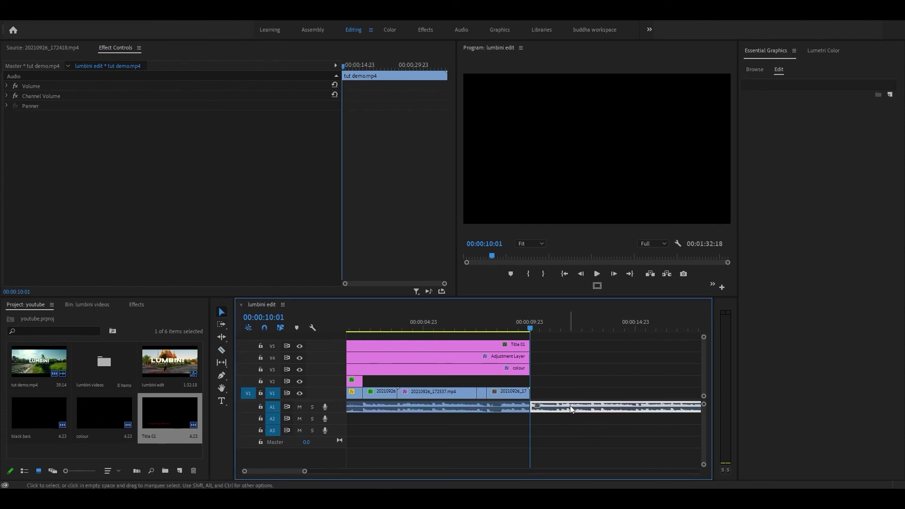
key("Delete")
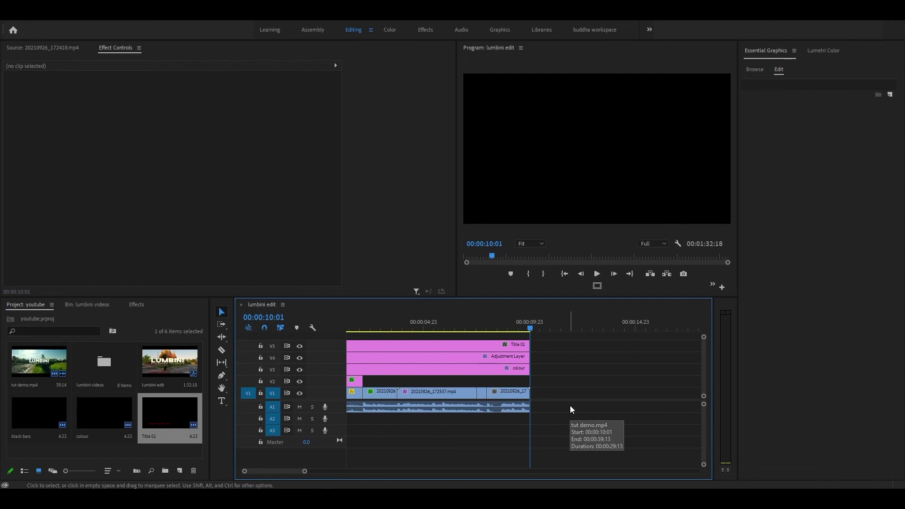
- Delete the empty gap after the video on V1 and return to the sequence start
left_click(548, 392)
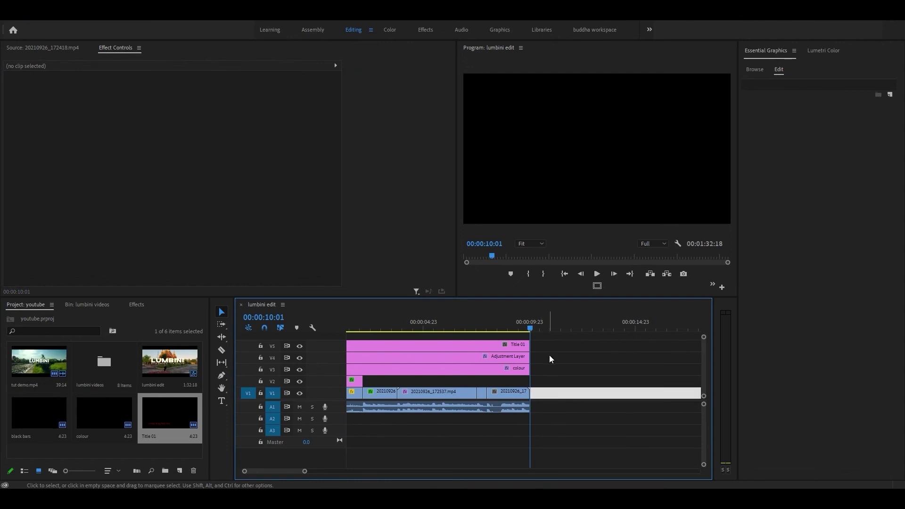
key("Delete")
key("minus")
key("minus")
key("equal")
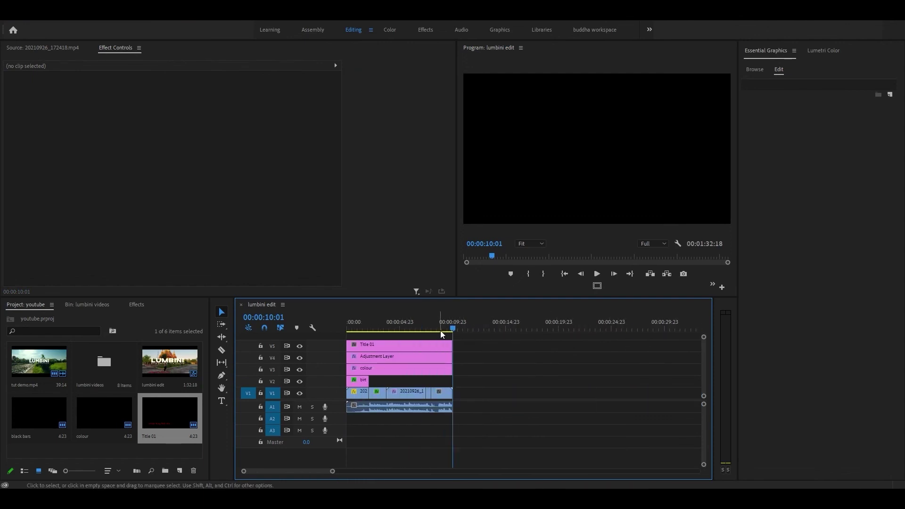
left_click_drag(448, 327, 304, 364)
key("equal")
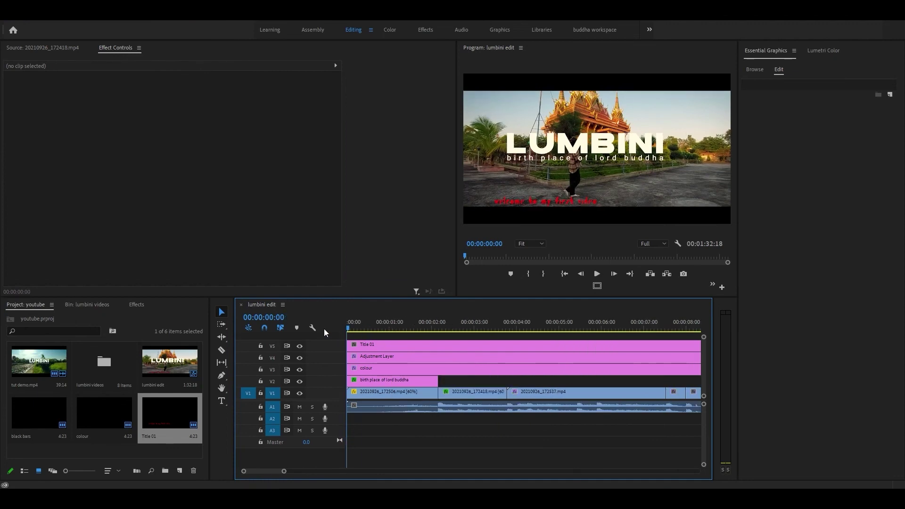
key("ctrl+a")
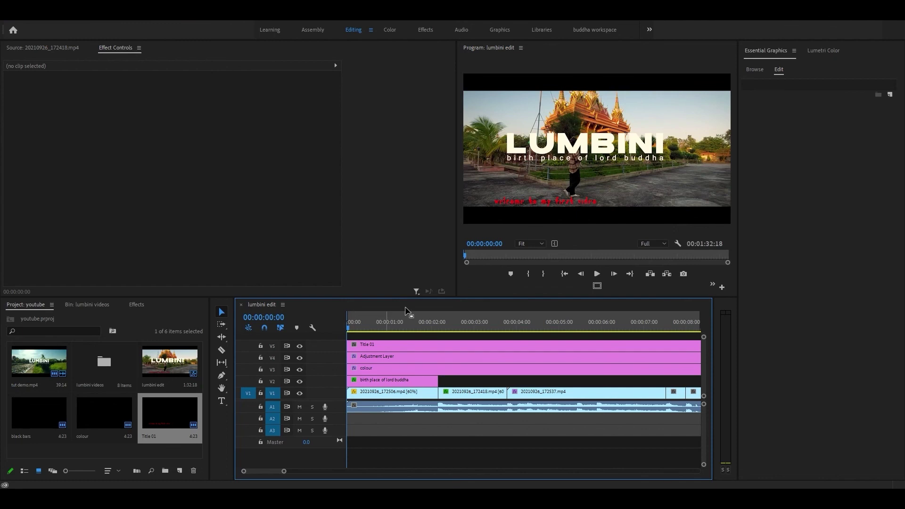
left_click_drag(355, 329, 258, 327)
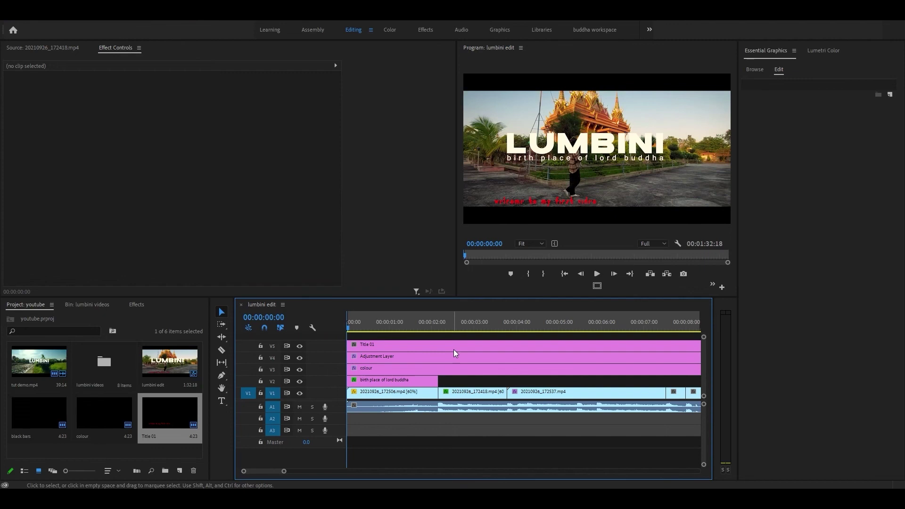
scroll(449, 354, "down", 5)
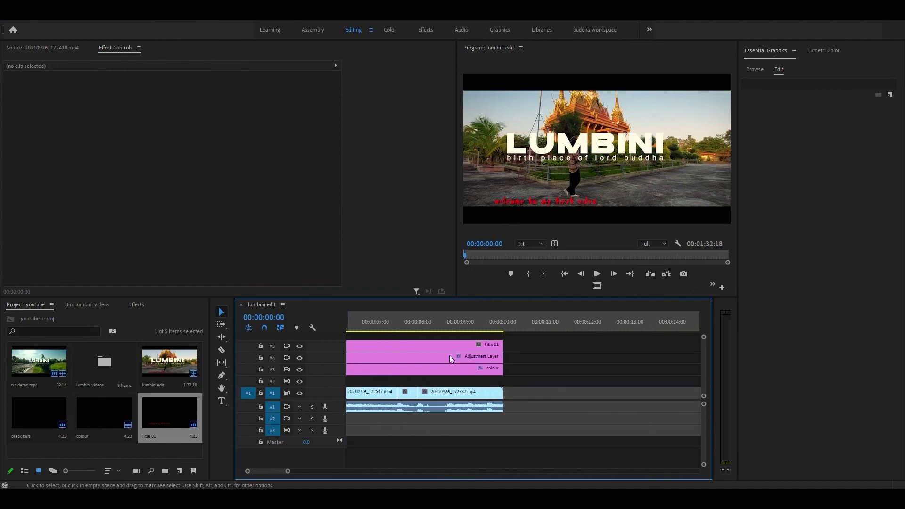
scroll(448, 354, "down", 4)
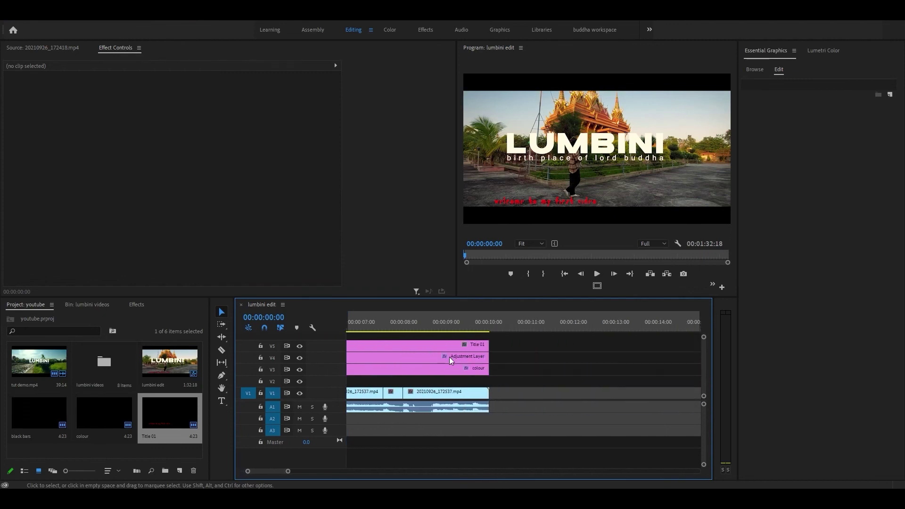
scroll(449, 357, "up", 2)
scroll(448, 357, "up", 2)
scroll(449, 358, "down", 4)
key("ctrl+z")
key("ctrl+z")
key("ctrl+z")
key("ctrl+shift+z")
key("ctrl+shift+z")
key("ctrl+shift+z")
key("ctrl+shift+z")
key("ctrl+shift+z")
key("ctrl+z")
key("ctrl+z")
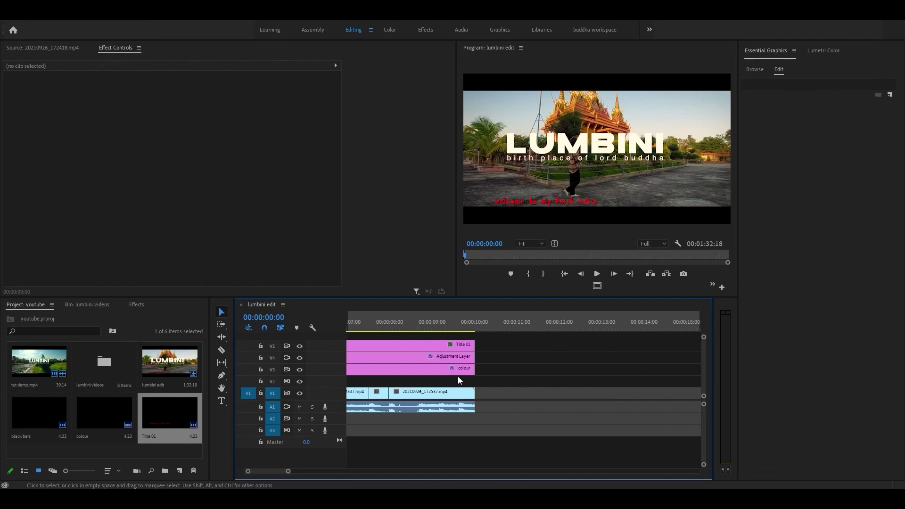
- Zoom the timeline in around 00:00:09:23 near the end of the clips
left_click(473, 326)
key("equal")
key("equal")
key("equal")
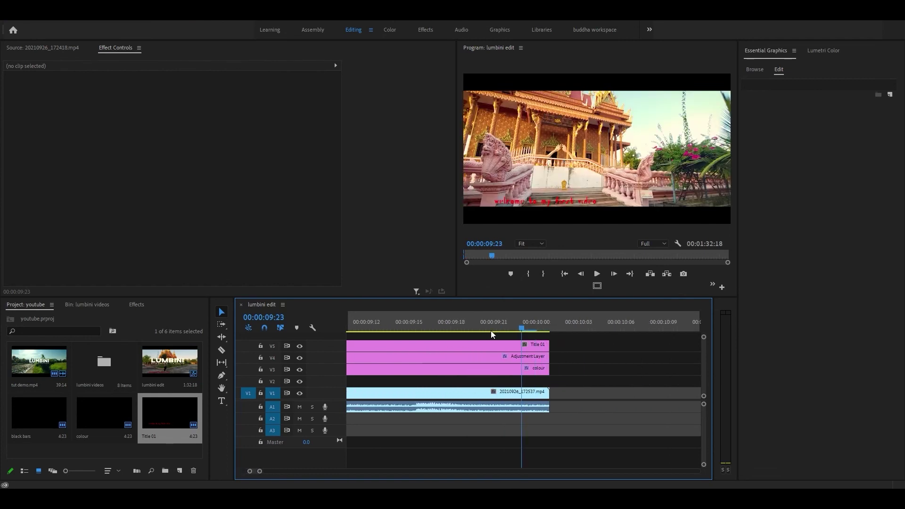
key("minus")
key("minus")
key("minus")
key("minus")
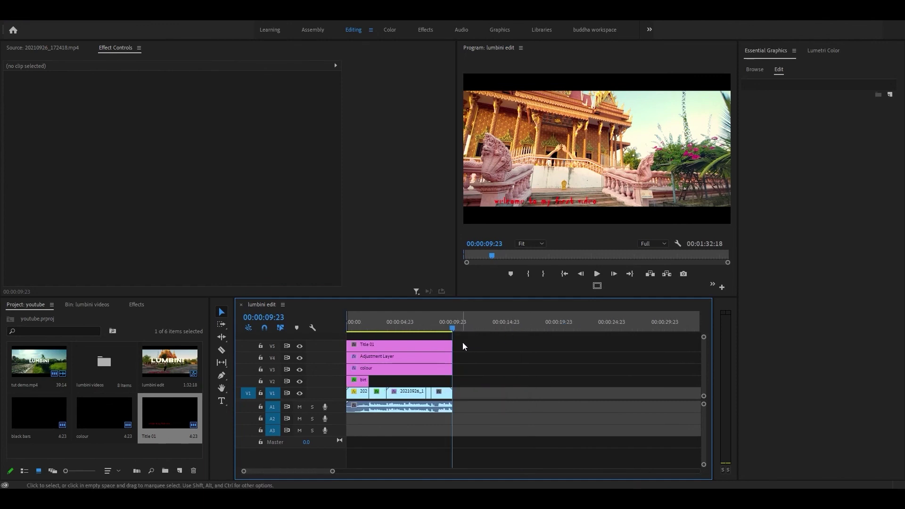
key("equal")
key("equal")
key("equal")
key("equal")
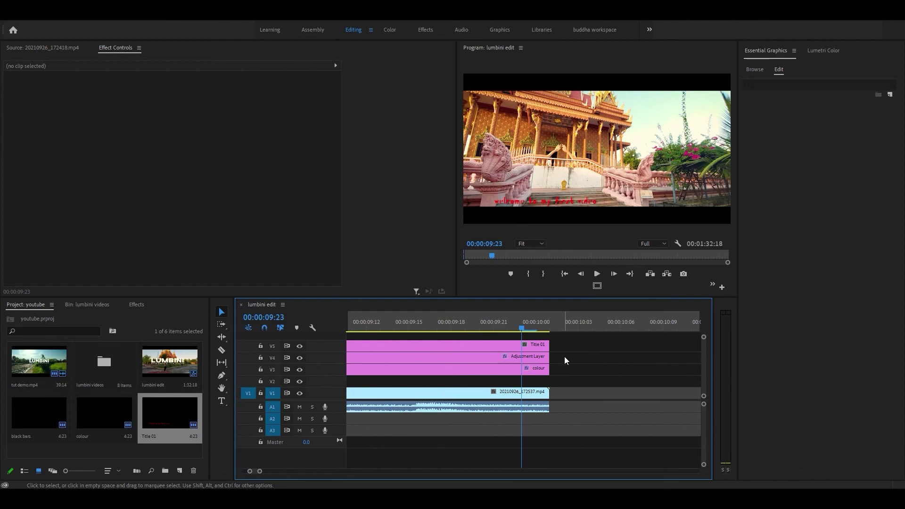
key("minus")
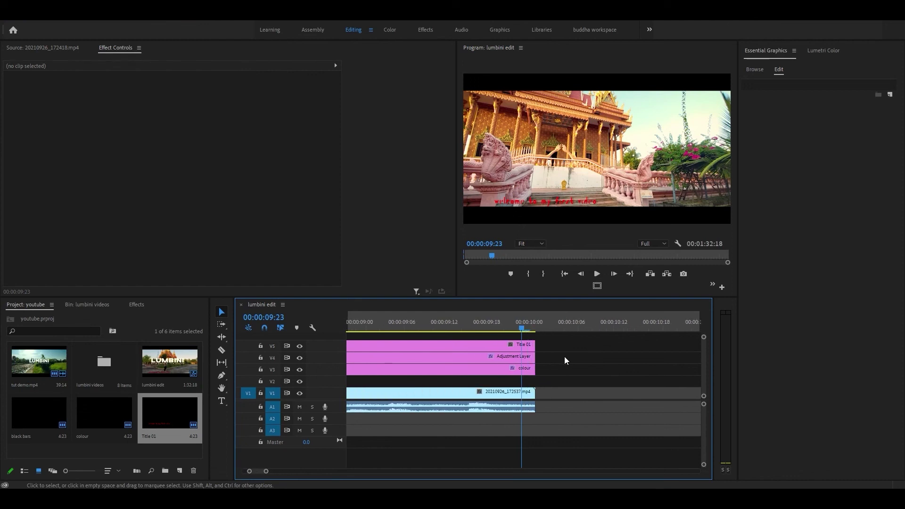
key("equal")
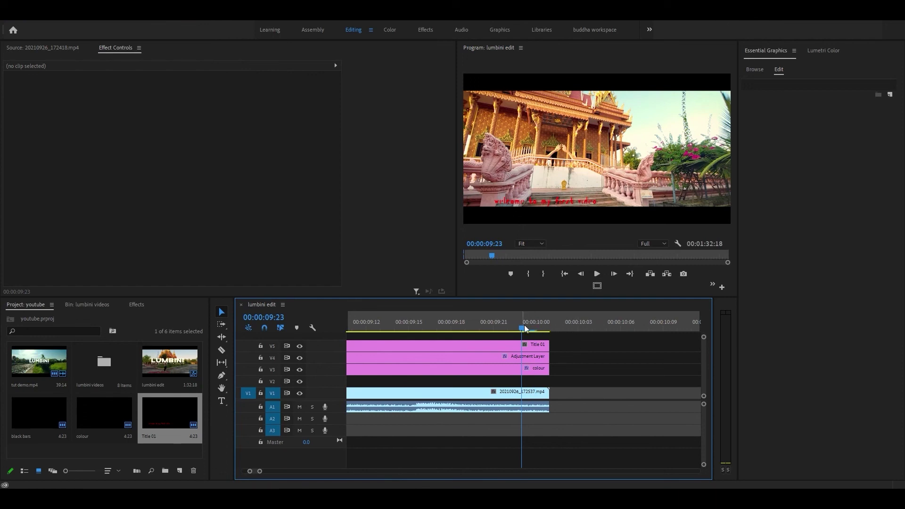
- Park the playhead on the edit's last frame at 00:00:10:00 and zoom back out
mouse_move(524, 328)
left_mouse_down()
mouse_move(556, 332)
mouse_move(541, 329)
left_mouse_up()
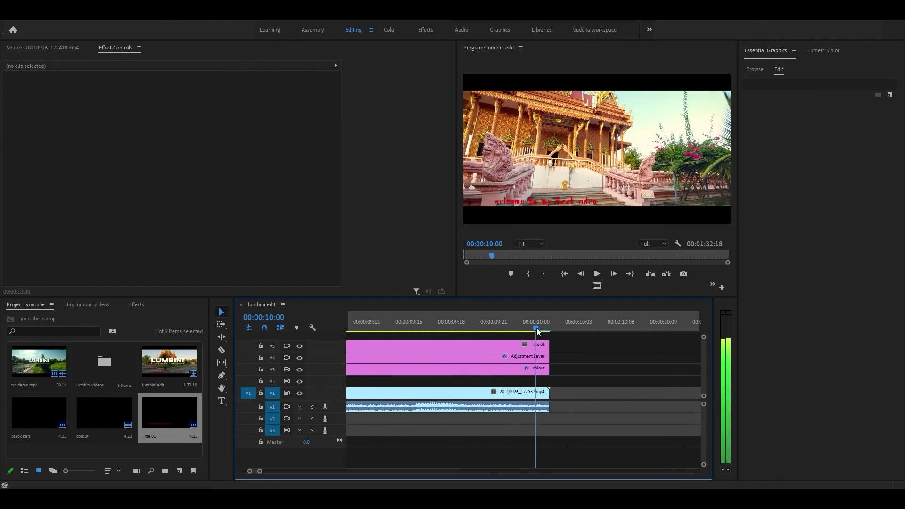
mouse_move(541, 333)
left_mouse_down()
mouse_move(550, 333)
mouse_move(538, 329)
left_mouse_up()
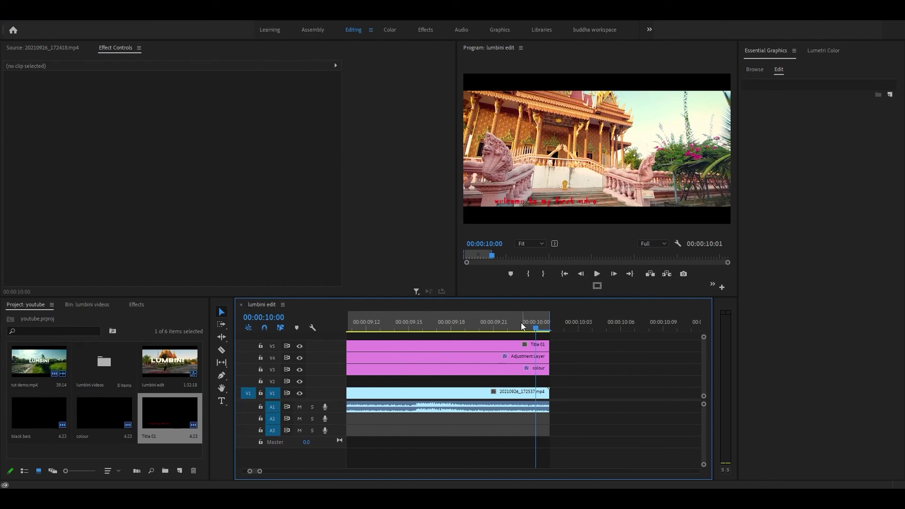
scroll(517, 337, "down", 3)
scroll(520, 333, "down", 3)
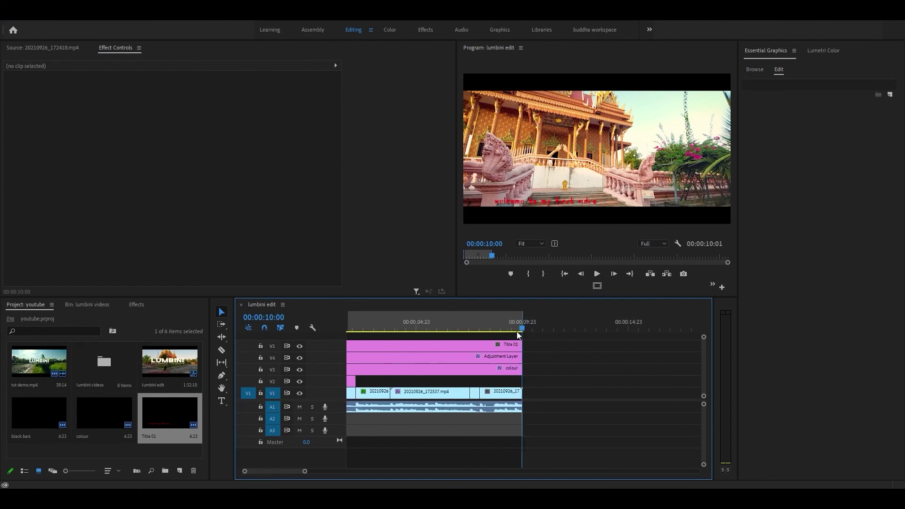
scroll(499, 349, "down", 2)
scroll(496, 356, "up", 2)
scroll(472, 349, "down", 1)
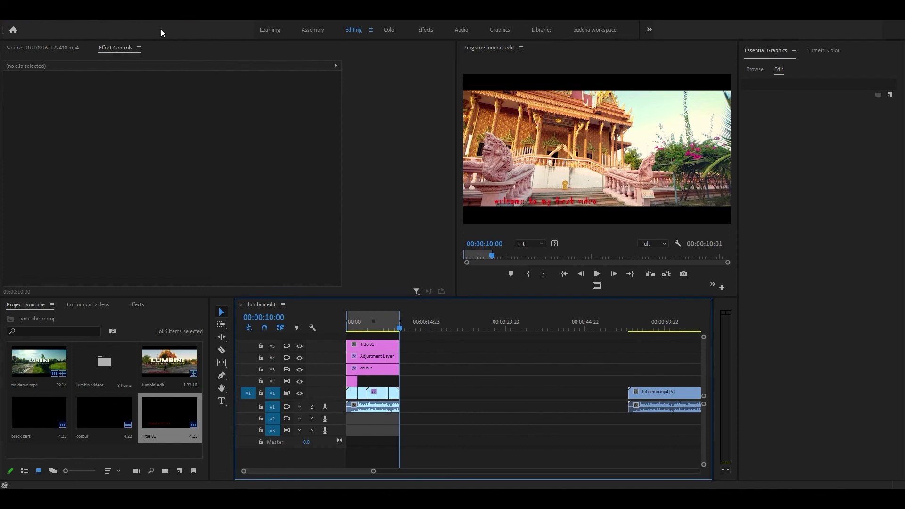
key("alt+f")
- Open the Export Settings via File > Export > Media
mouse_move(51, 289)
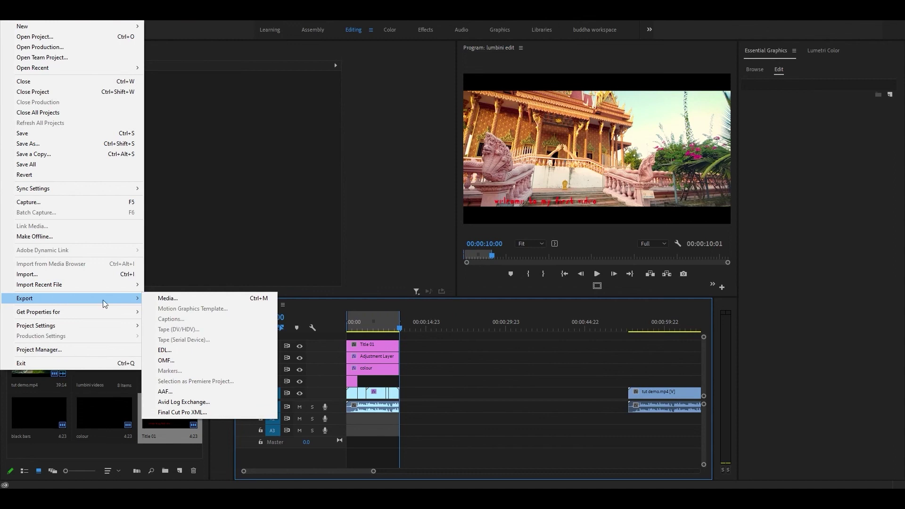
key("Escape")
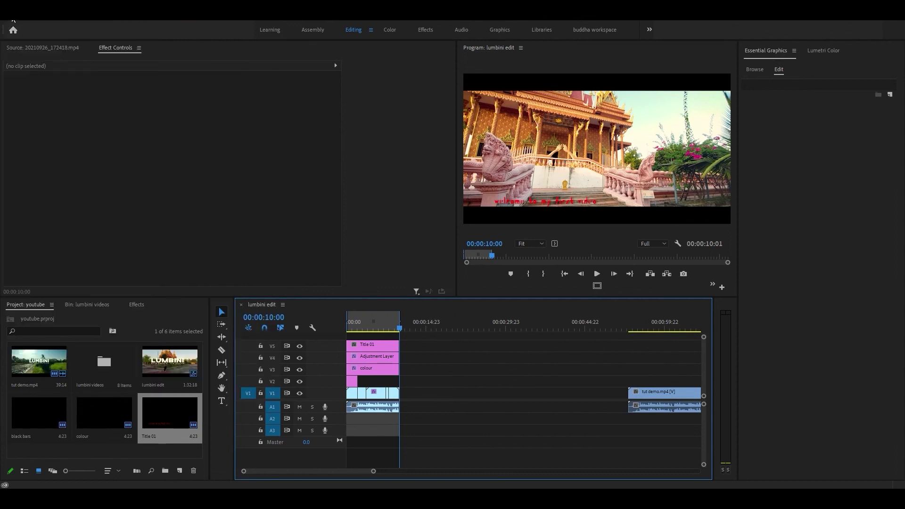
left_click(14, 15)
mouse_move(49, 303)
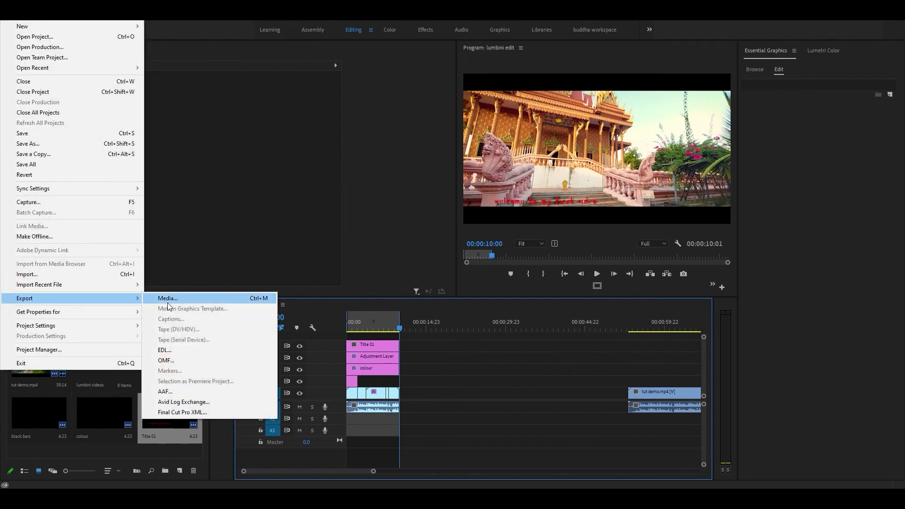
left_click(168, 301)
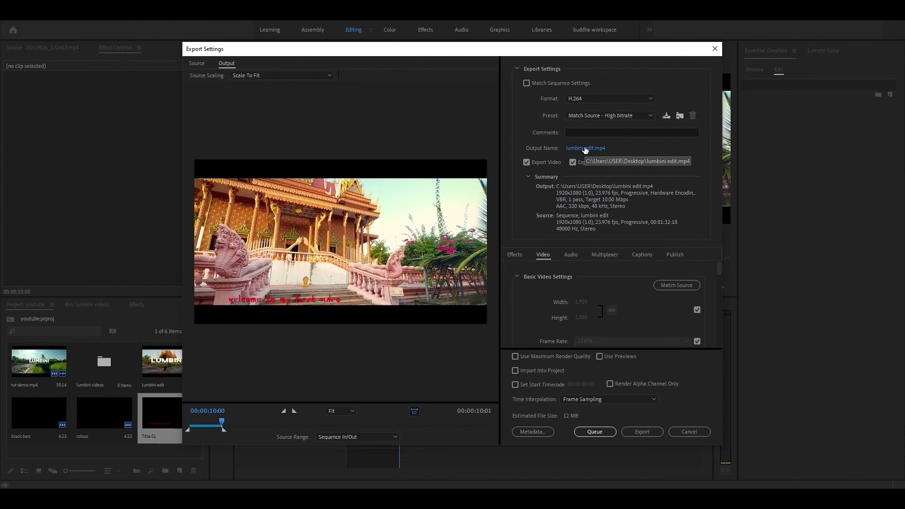
left_click(594, 100)
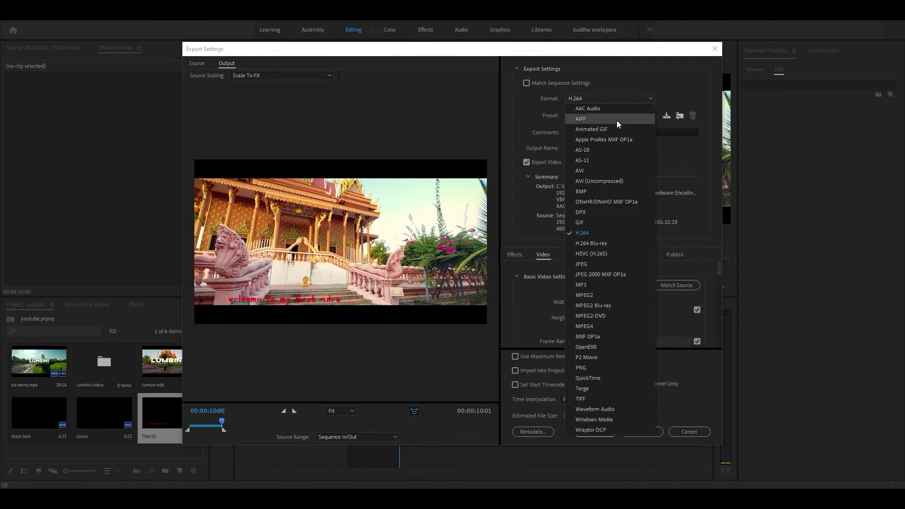
left_click(595, 232)
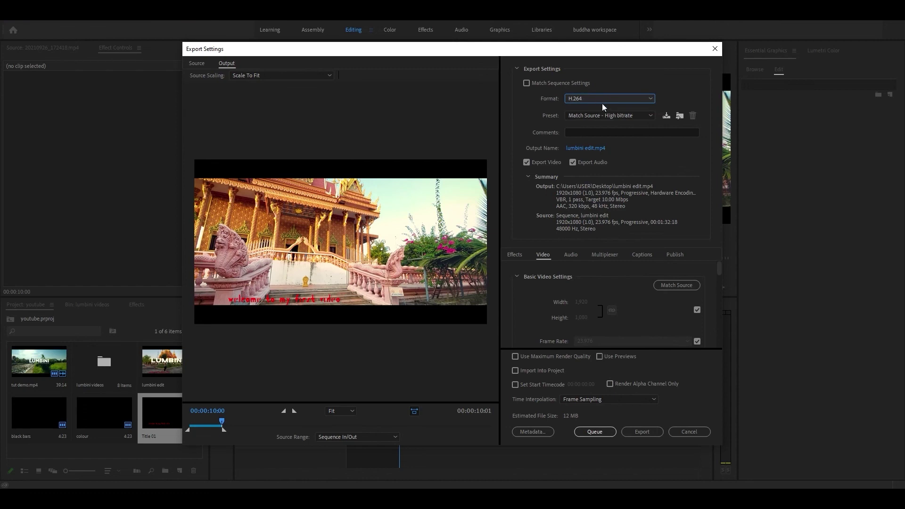
left_click(583, 116)
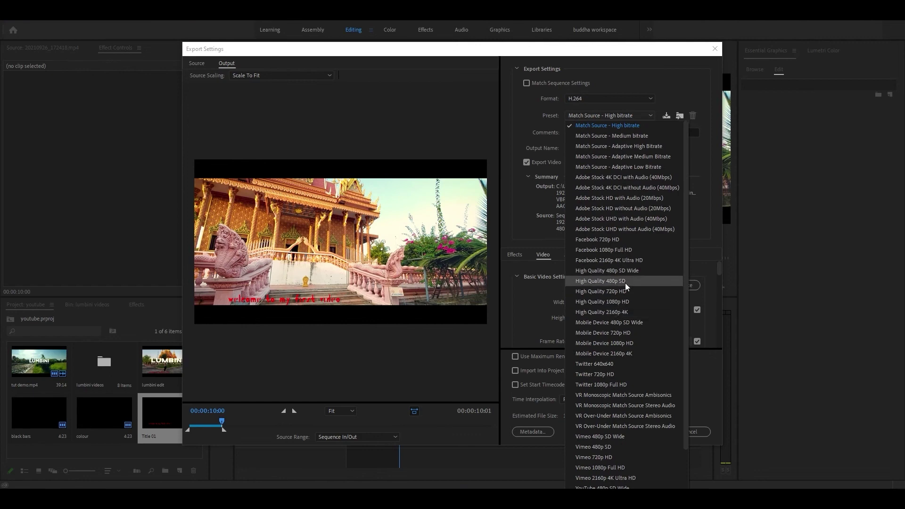
scroll(621, 423, "down", 2)
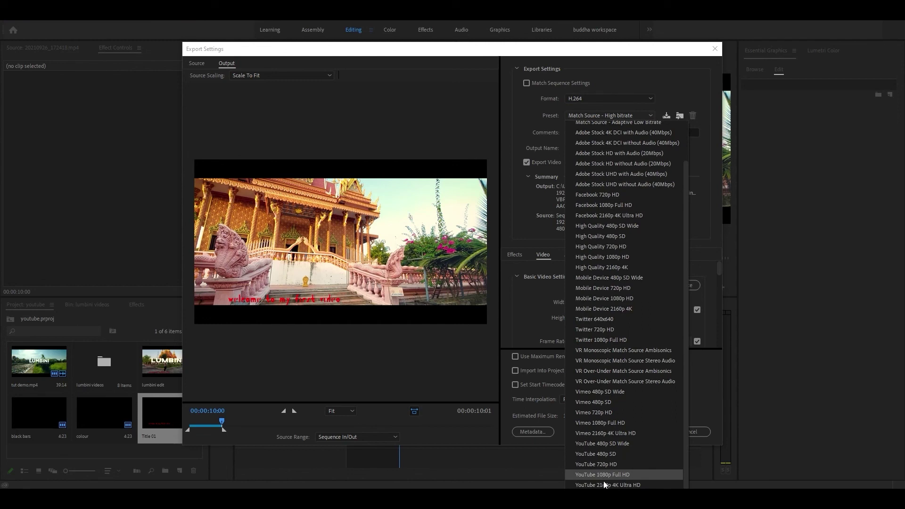
left_click(615, 475)
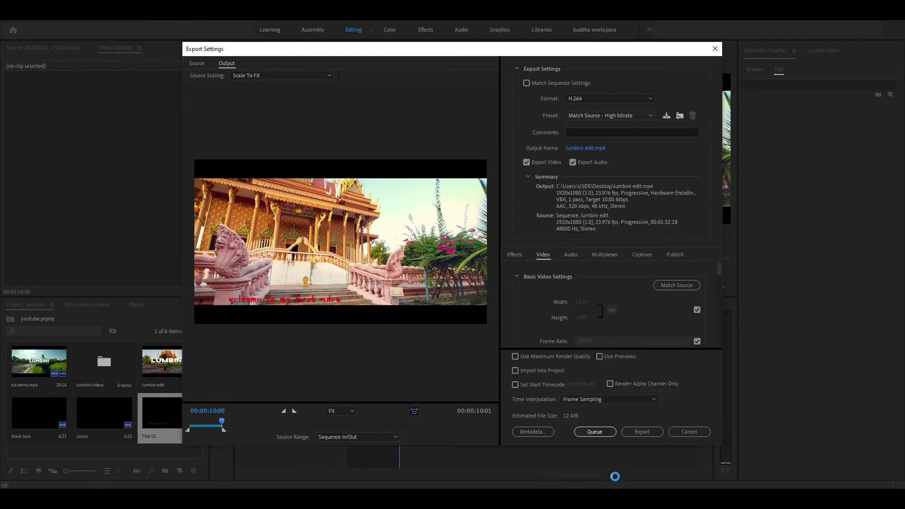
left_click(600, 115)
scroll(608, 205, "up", 2)
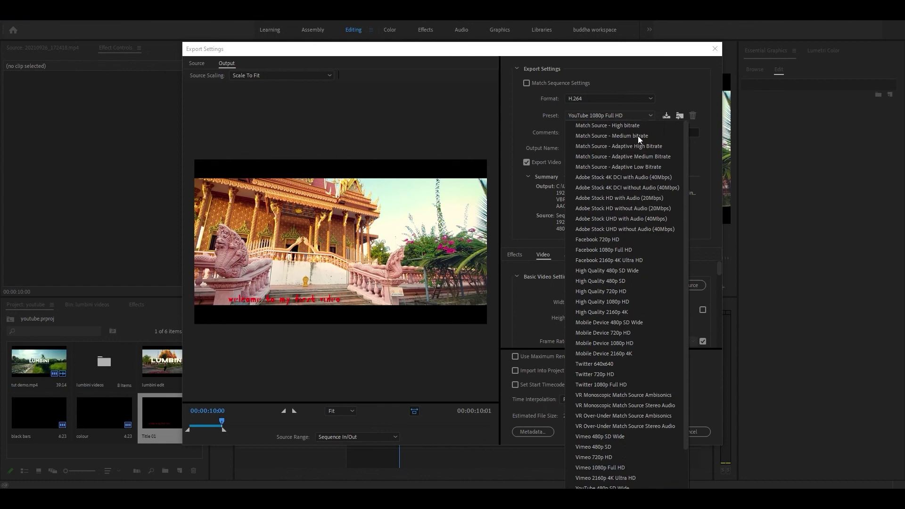
left_click(611, 126)
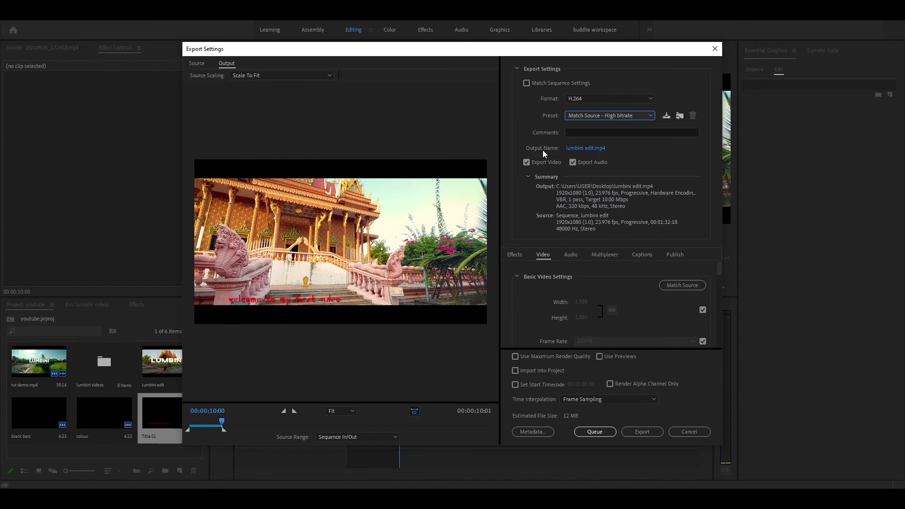
- Set the export output to 'trial video' on the Desktop
left_click(578, 151)
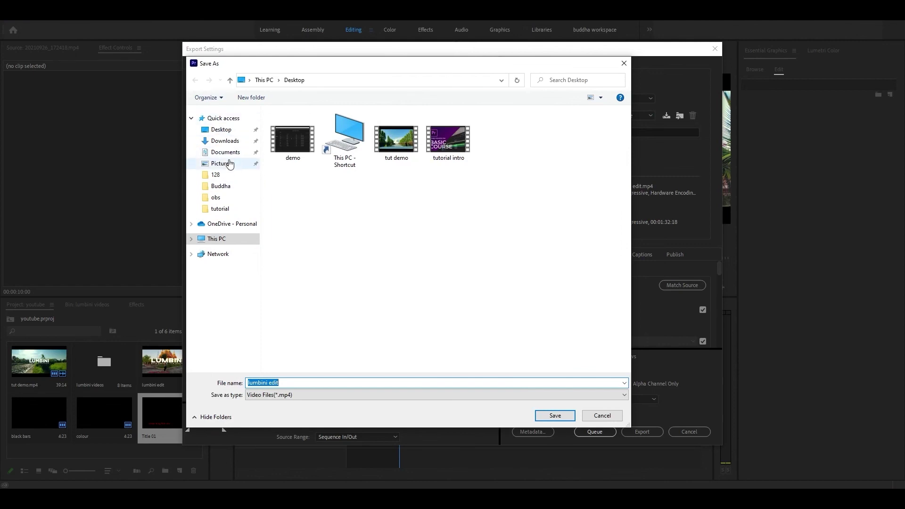
left_click(234, 134)
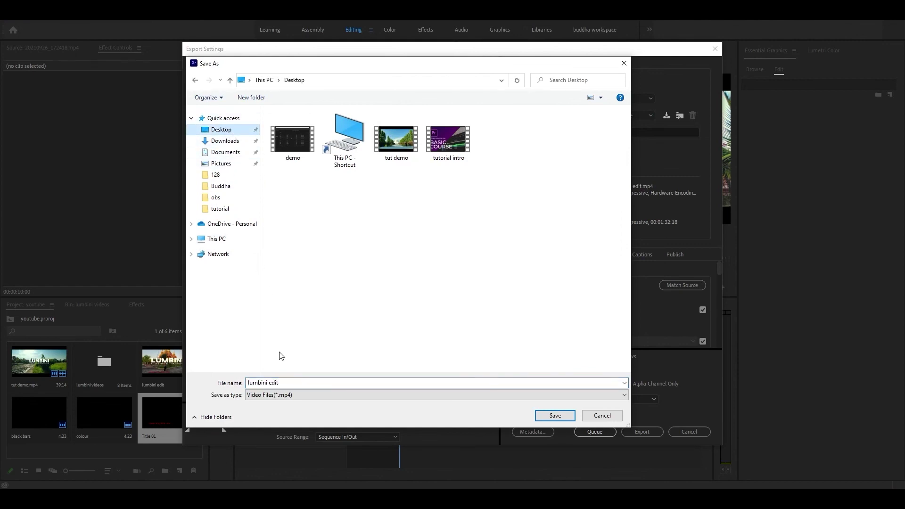
left_click(285, 383)
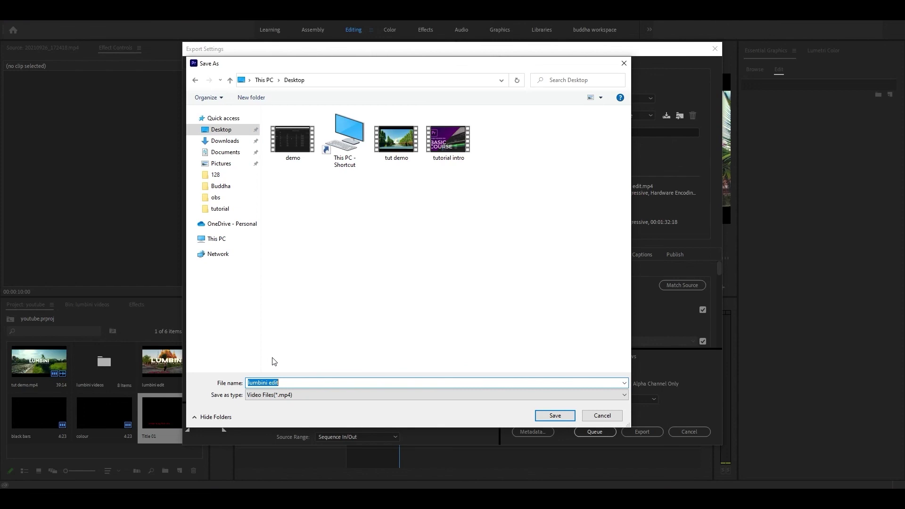
type("trial vi")
type("deo")
left_click(554, 415)
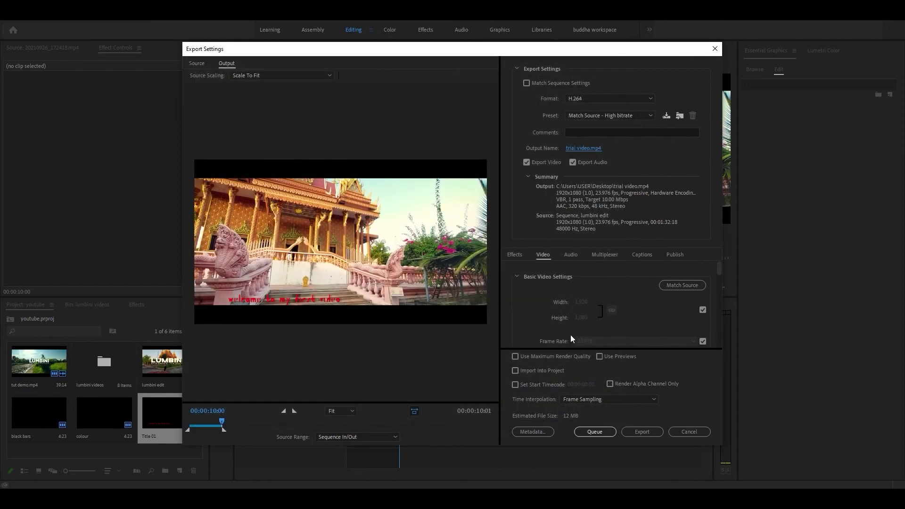
- Export the MP4, minimize Premiere Pro, and play trial video.mp4 from the desktop
left_click(649, 431)
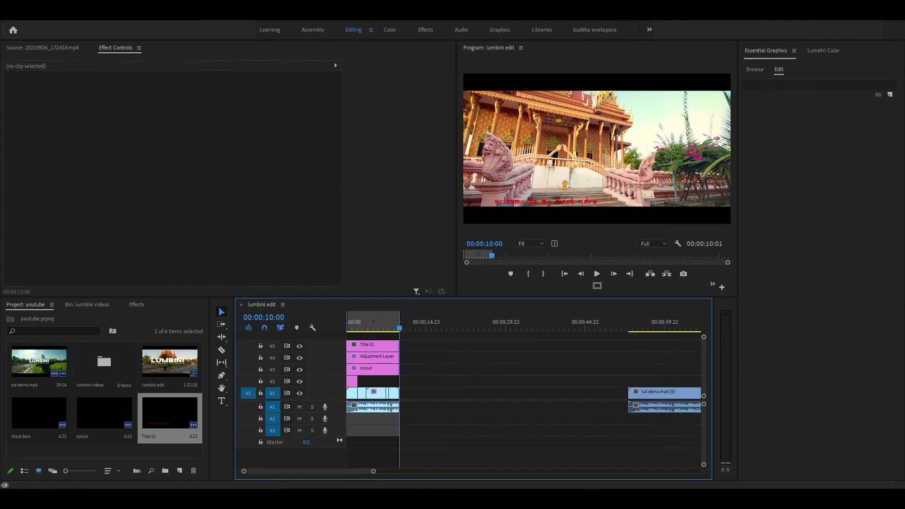
left_click(831, 10)
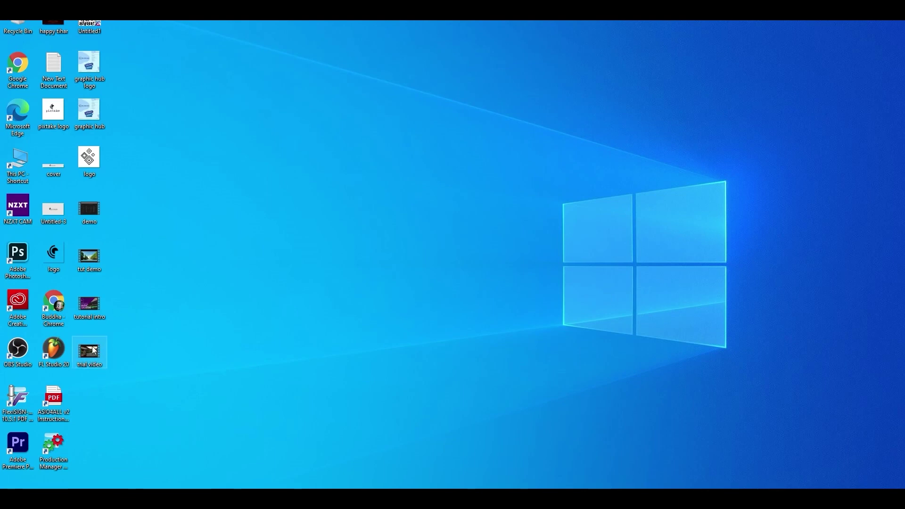
double_click(94, 351)
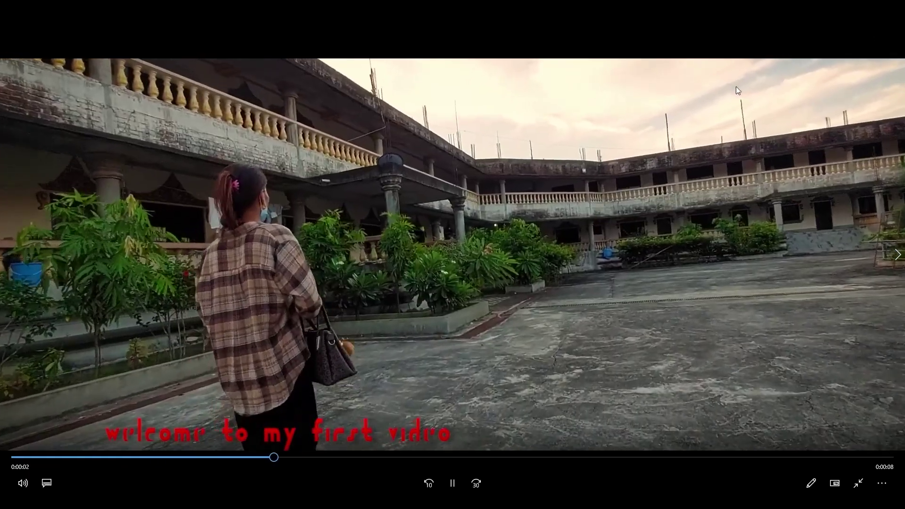
- Leave full-screen playback of the exported trial video and save the lumbini Premiere project
left_click(872, 9)
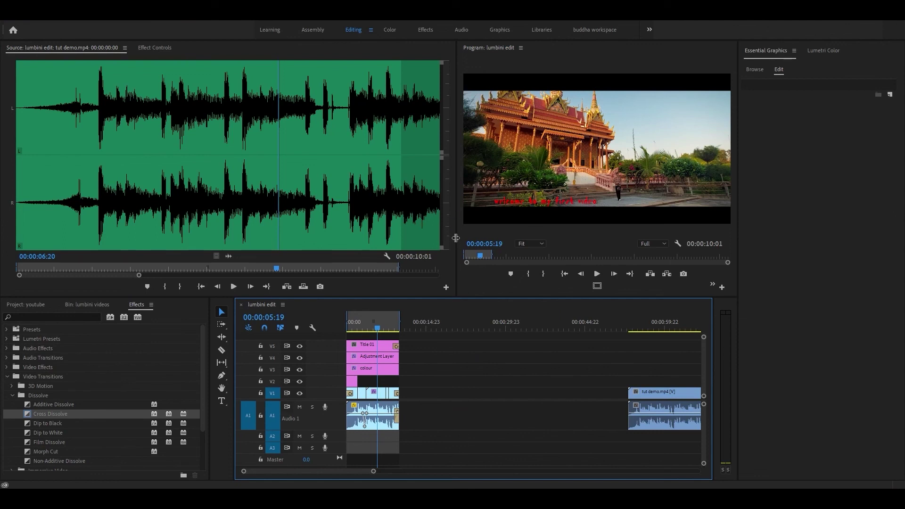
key("ctrl+s")
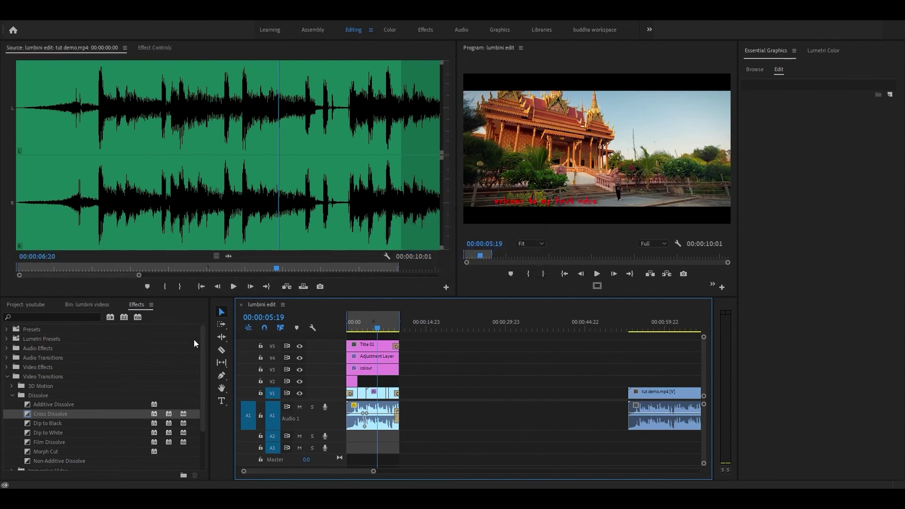